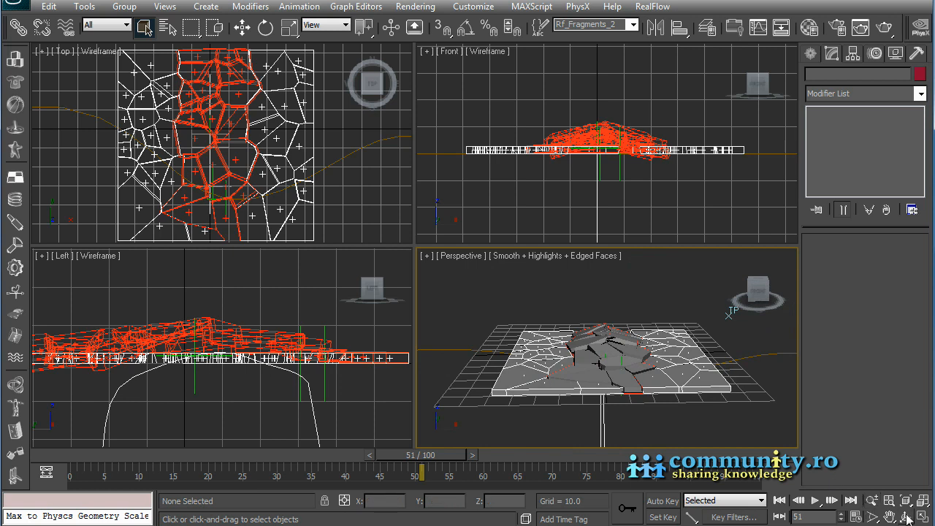
Step: Maximize the Perspective viewport, view the fractured slab from above, and scrub the animation back to frame 16
left_click(923, 516)
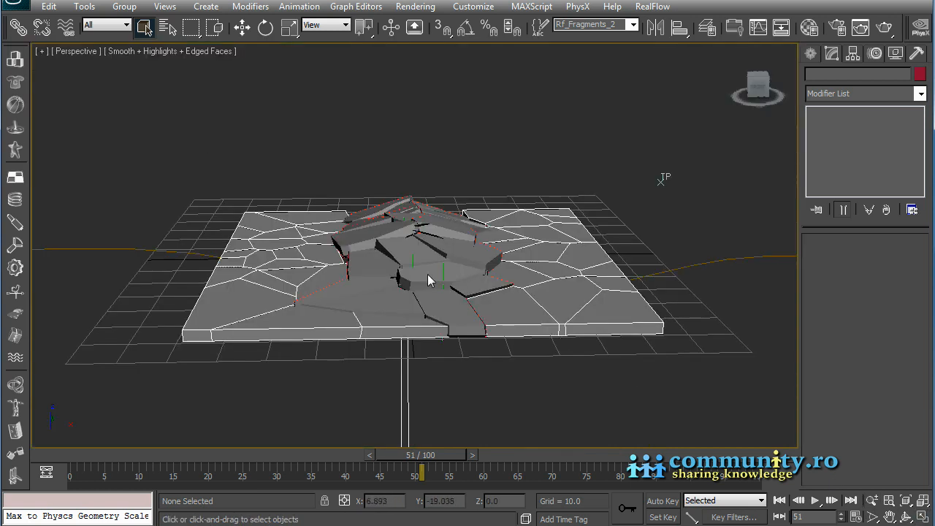
mouse_move(439, 307)
middle_mouse_down("alt")
mouse_move(456, 326)
mouse_move(430, 294)
middle_mouse_up("alt")
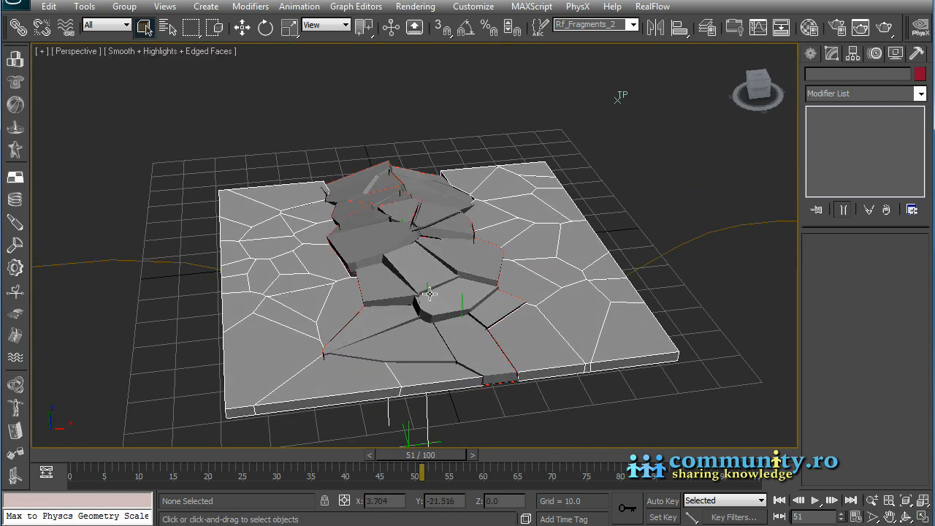
left_click_drag(454, 460, 206, 438)
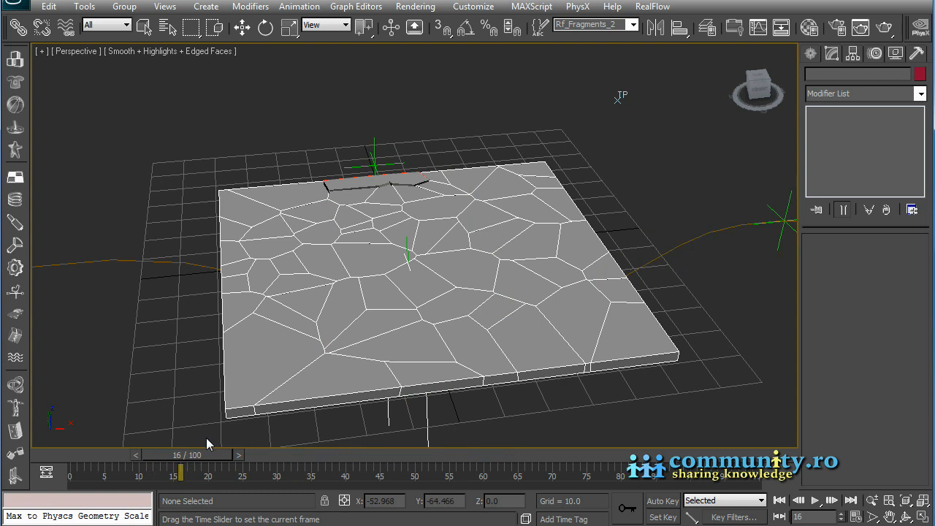
Step: Select the Thinking Particles object and expand its Scale, Velocity UP DOWN, Alignment and Friction parameter groups
left_click(620, 97)
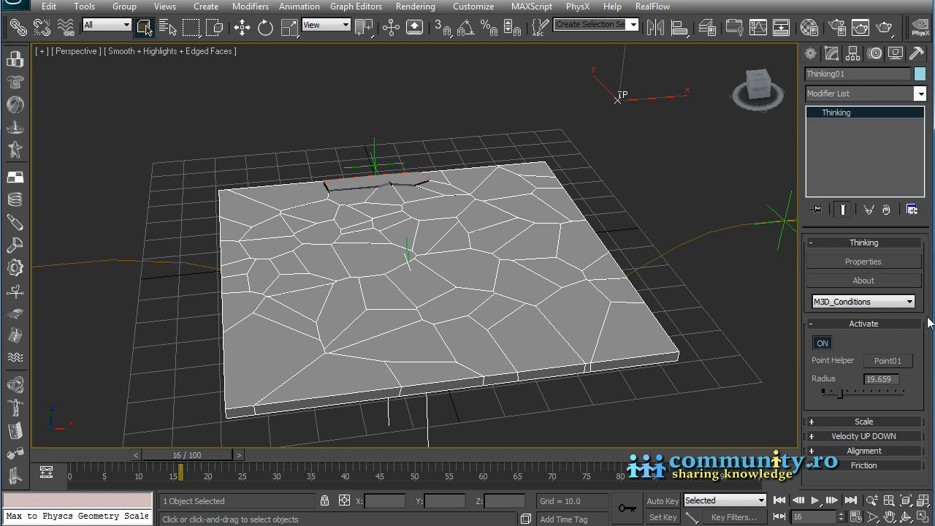
left_click(813, 422)
left_click_drag(809, 416, 802, 317)
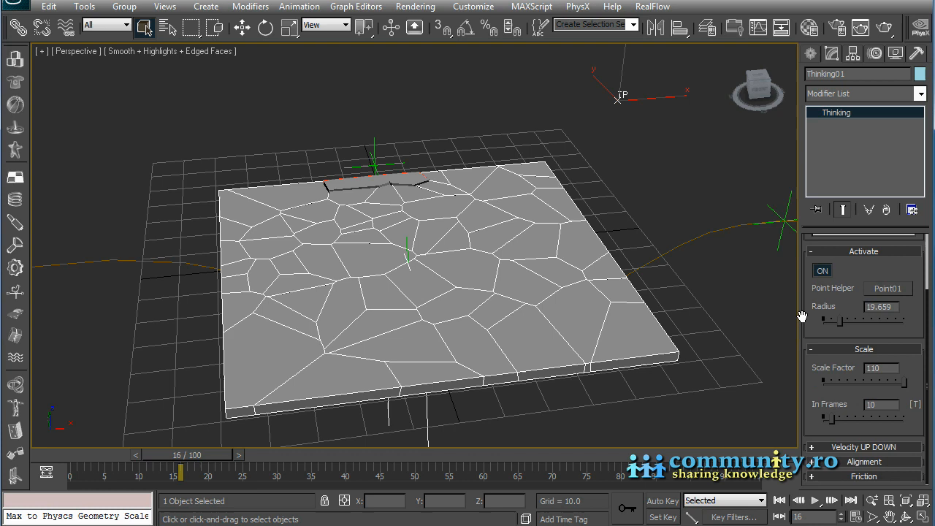
left_click(812, 447)
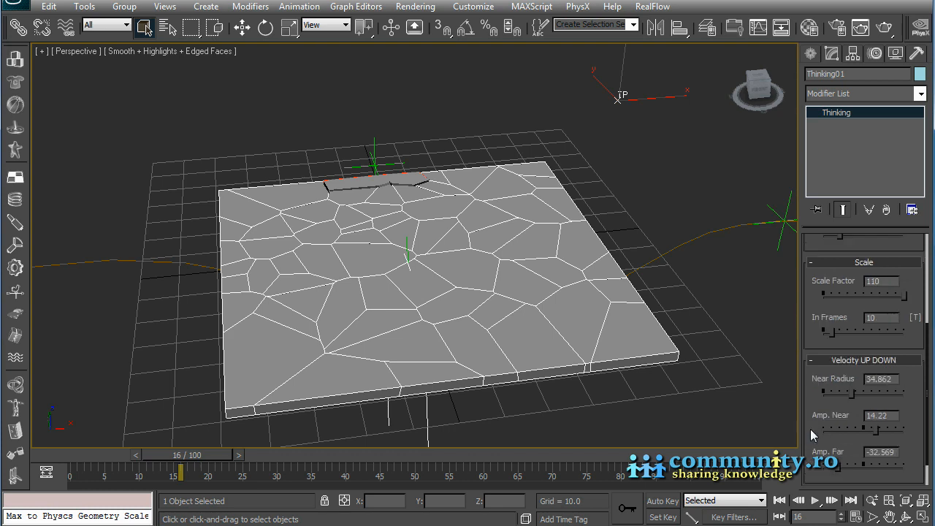
left_click_drag(813, 435, 805, 331)
left_click(812, 463)
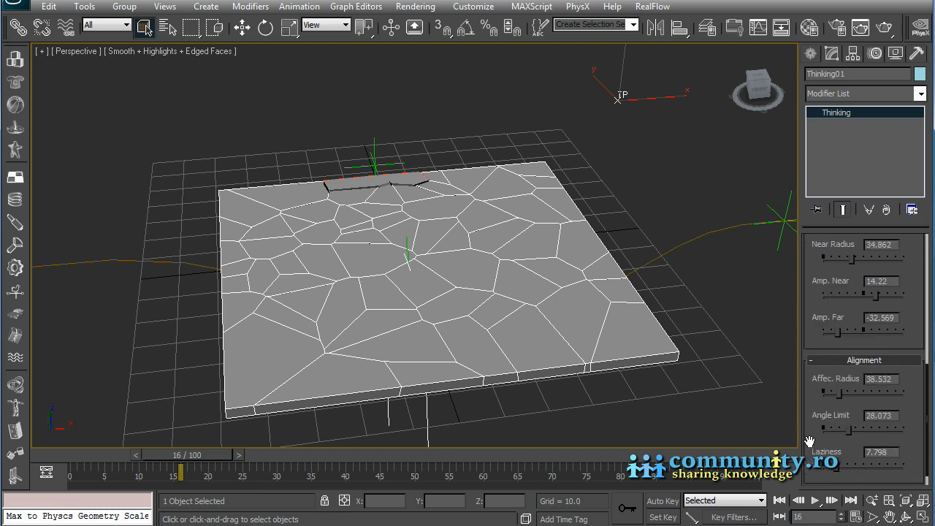
scroll(810, 442, "down", 1)
left_click(813, 477)
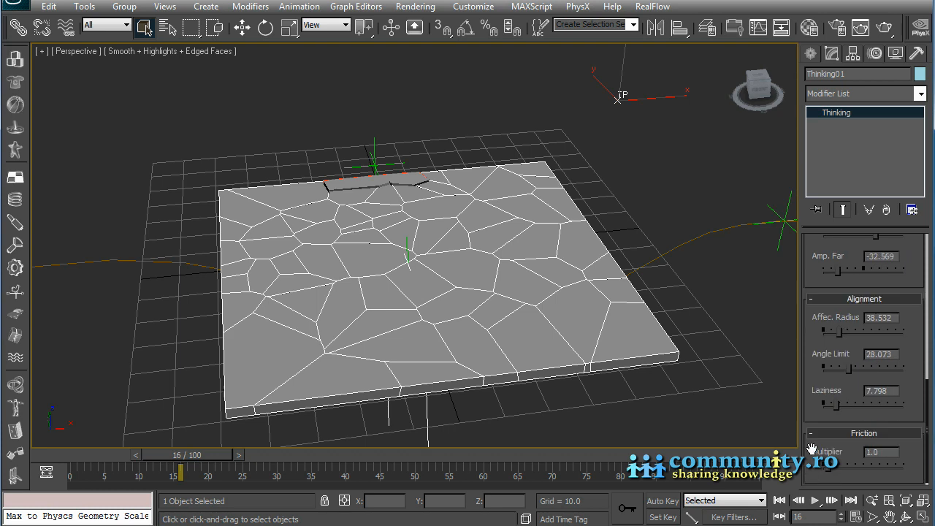
Step: Assign Point02 as the activation Point Helper and set the activation Radius to 17.431, previewing at frame 66
scroll(811, 444, "up", 6)
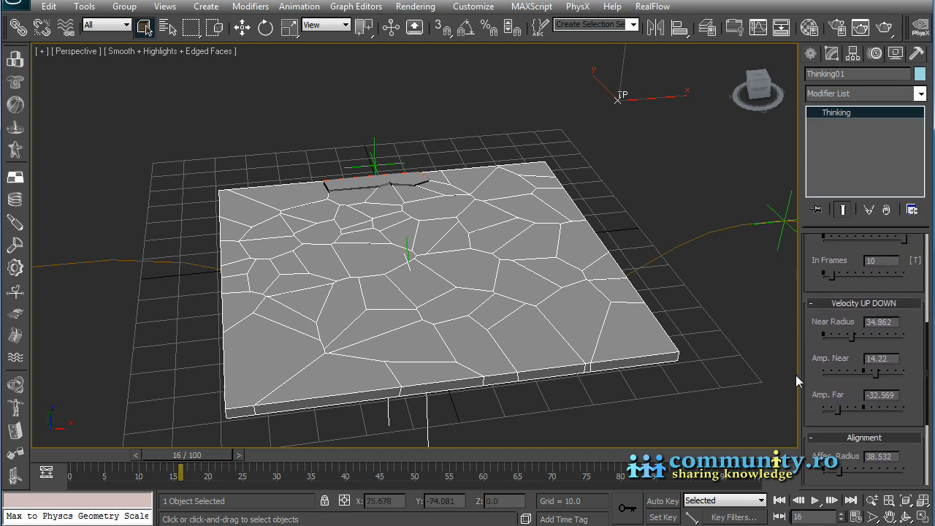
left_click_drag(807, 326, 820, 510)
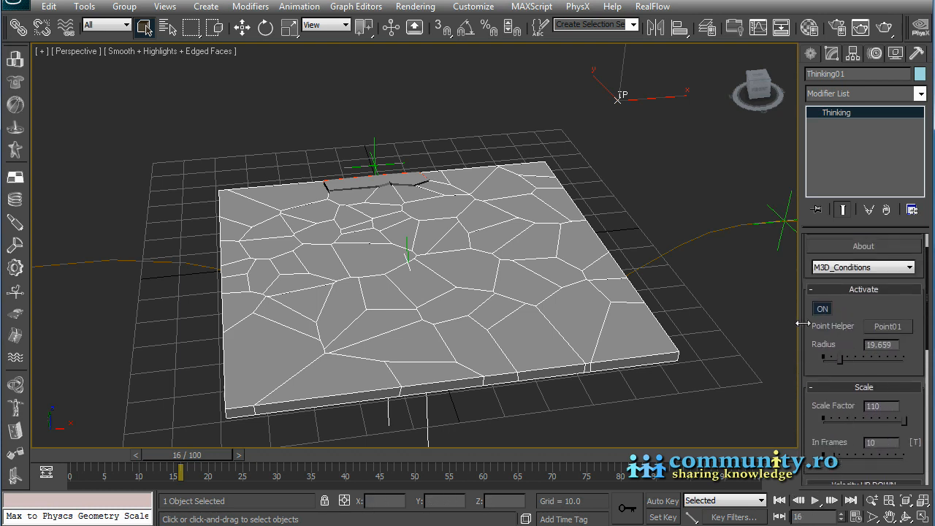
left_click_drag(907, 308, 904, 289)
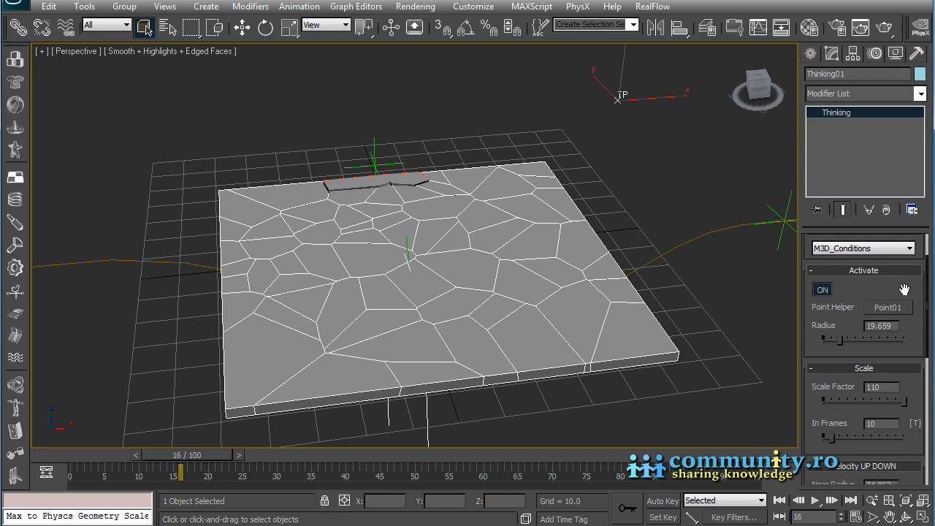
scroll(918, 344, "up", 1)
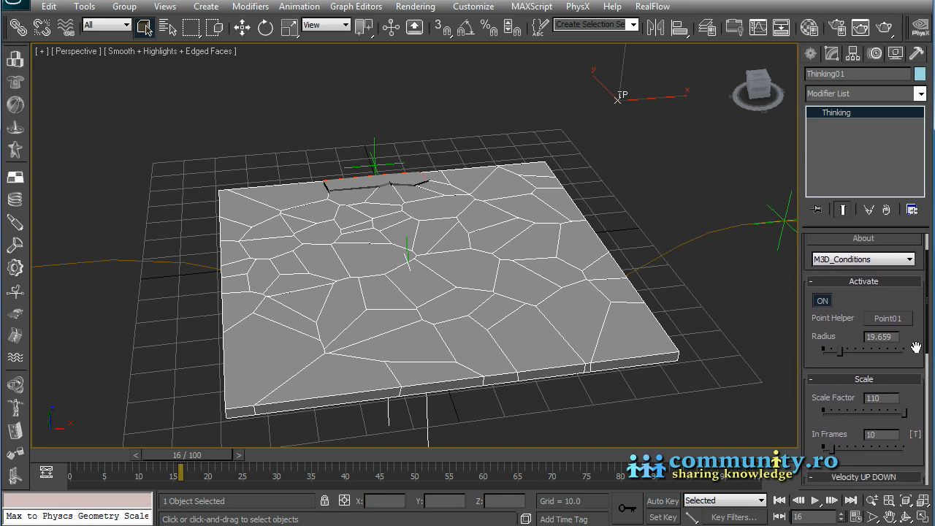
left_click(783, 233)
left_click_drag(149, 477, 524, 478)
mouse_move(843, 359)
left_mouse_down()
mouse_move(871, 353)
mouse_move(828, 353)
mouse_move(838, 355)
left_mouse_up()
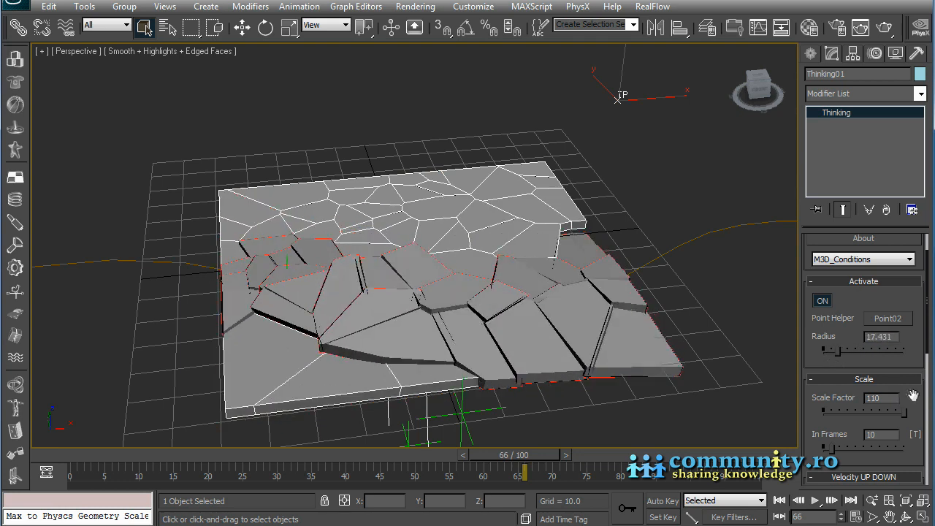
Step: Try a Scale Factor of 65 on the activated fragments and restore it to 110
scroll(913, 396, "down", 2)
left_click_drag(906, 386, 872, 383)
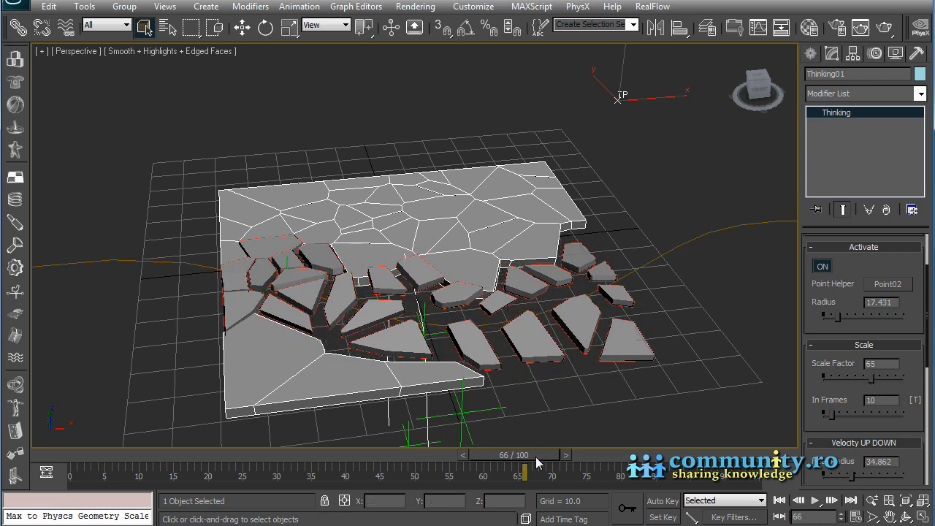
left_click_drag(529, 460, 479, 453)
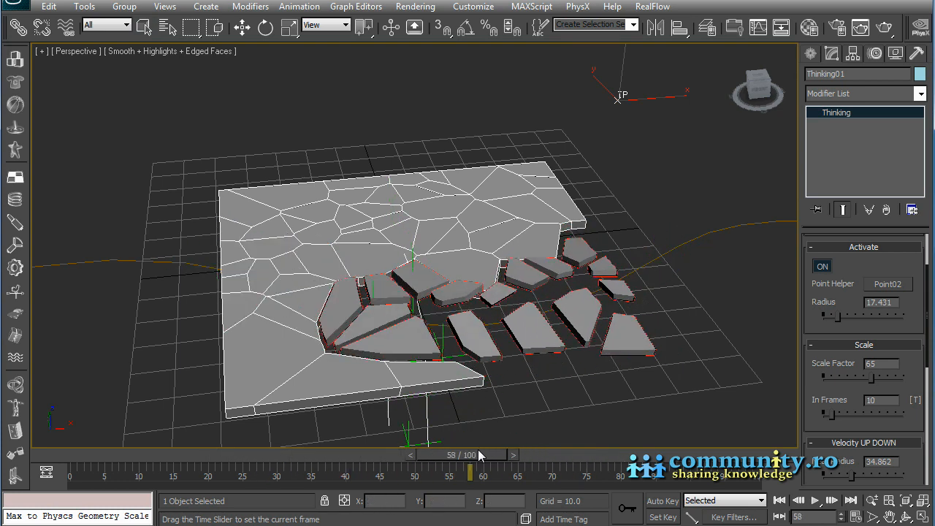
left_click_drag(868, 376, 910, 377)
left_click_drag(465, 462, 499, 458)
Step: Try a scaling duration of 100 frames on the fragments, and set In Frames to 15
left_click_drag(919, 418, 926, 332)
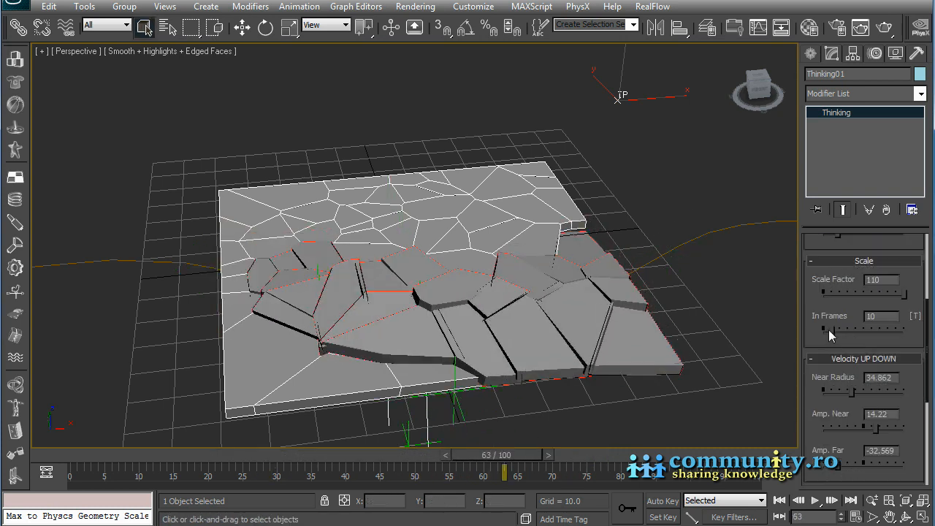
left_click_drag(831, 330, 887, 332)
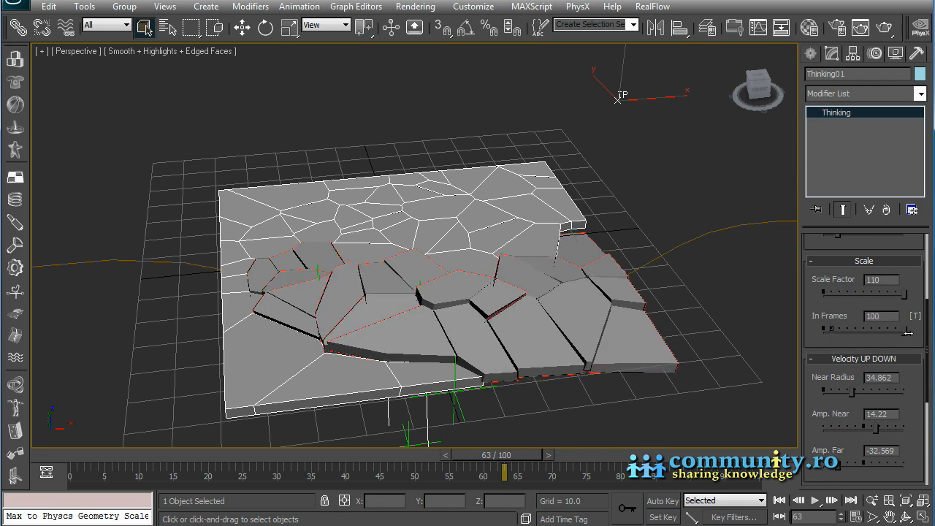
left_click_drag(494, 454, 429, 454)
left_click_drag(905, 332, 836, 335)
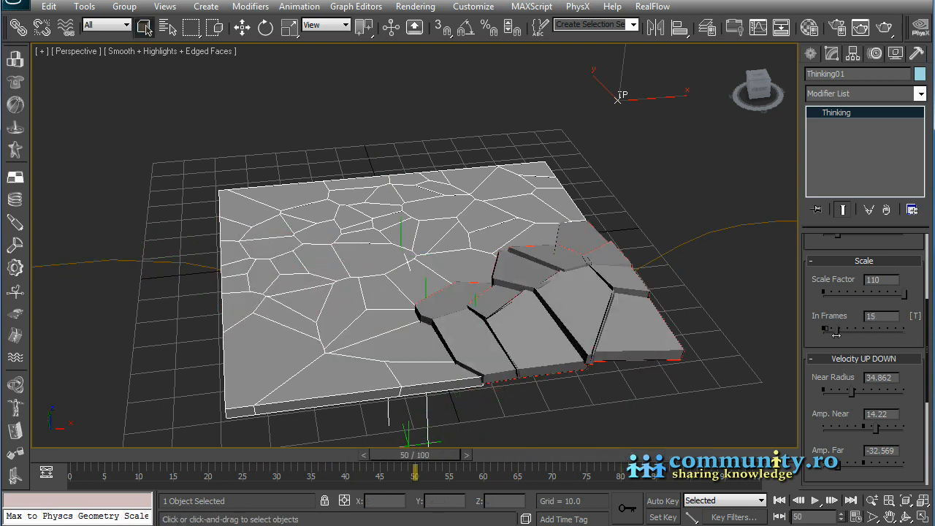
Step: At frame 66, exaggerate the vertical velocity with Amp. Near 42.661 and Amp. Far -50
left_click_drag(913, 403, 893, 370)
left_click_drag(431, 454, 537, 471)
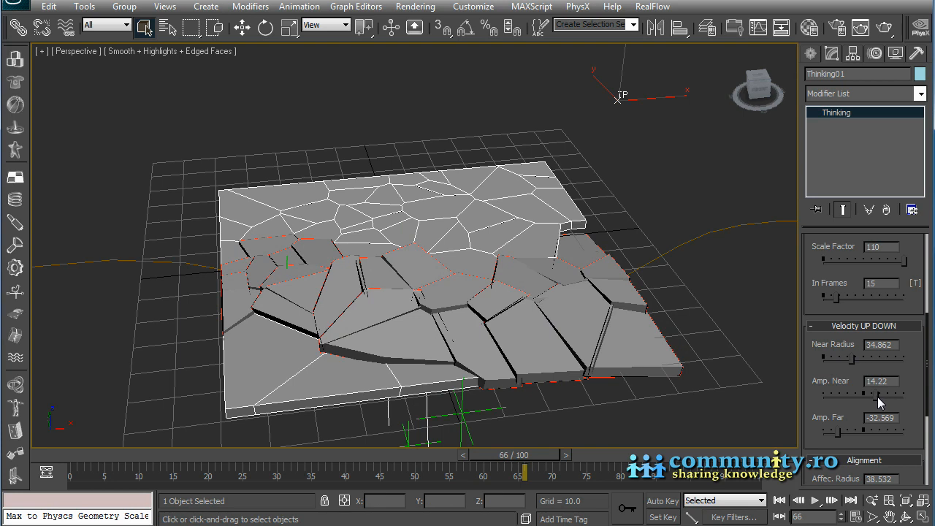
left_click_drag(879, 401, 900, 396)
left_click_drag(839, 434, 817, 437)
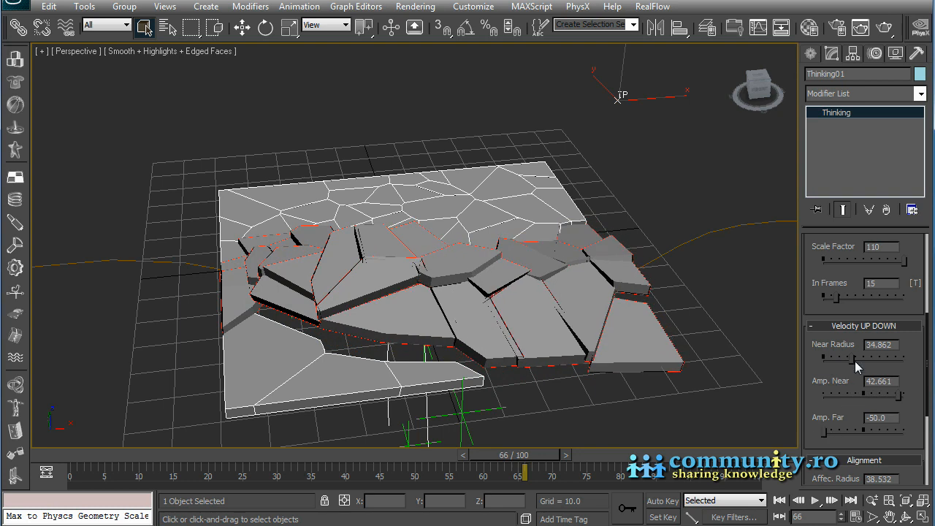
Step: Reduce the velocity Near Radius to 19.266 while checking the fragments at several frames
left_click_drag(850, 364, 838, 360)
left_click_drag(501, 458, 601, 462)
left_click_drag(837, 358, 830, 362)
left_click_drag(620, 457, 574, 458)
left_click_drag(834, 359, 839, 359)
Step: Soften the vertical velocity by setting Amp. Near to 18.807 and Amp. Far to about -19.725
left_click_drag(899, 396, 876, 397)
left_click_drag(824, 433, 852, 433)
middle_click_drag(409, 320, 397, 285, "alt")
left_click_drag(874, 397, 879, 396)
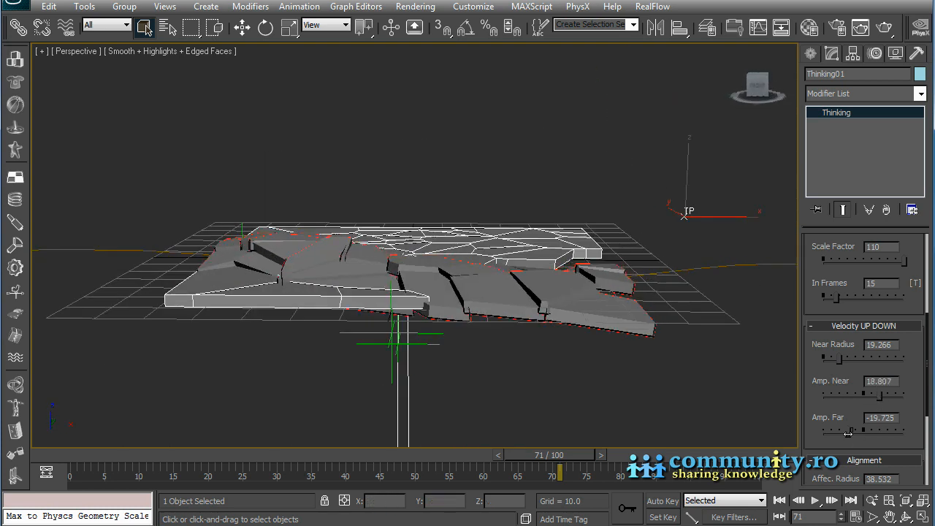
Step: Refine the vertical velocity to a Near Radius of 22.936 and an Amp. Far of -13.303
left_click_drag(841, 360, 842, 360)
left_click_drag(578, 454, 614, 443)
left_click_drag(850, 432, 854, 432)
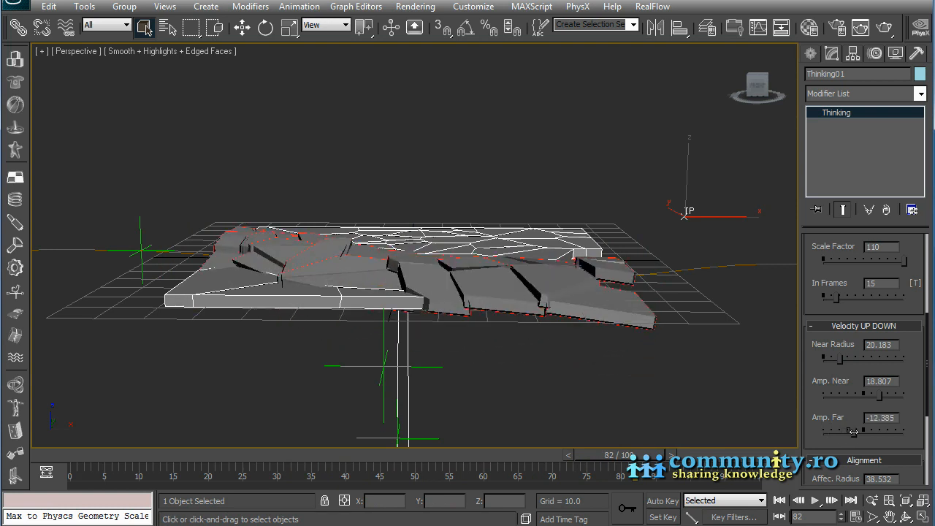
left_click_drag(841, 361, 843, 362)
Step: Try stronger fragment alignment with Affec. Radius 95.413 and Angle Limit 50.367, and reduce Laziness
middle_click_drag(468, 340, 572, 416, "alt")
left_click_drag(616, 455, 566, 468)
scroll(909, 317, "down", 3)
left_click_drag(910, 318, 918, 275)
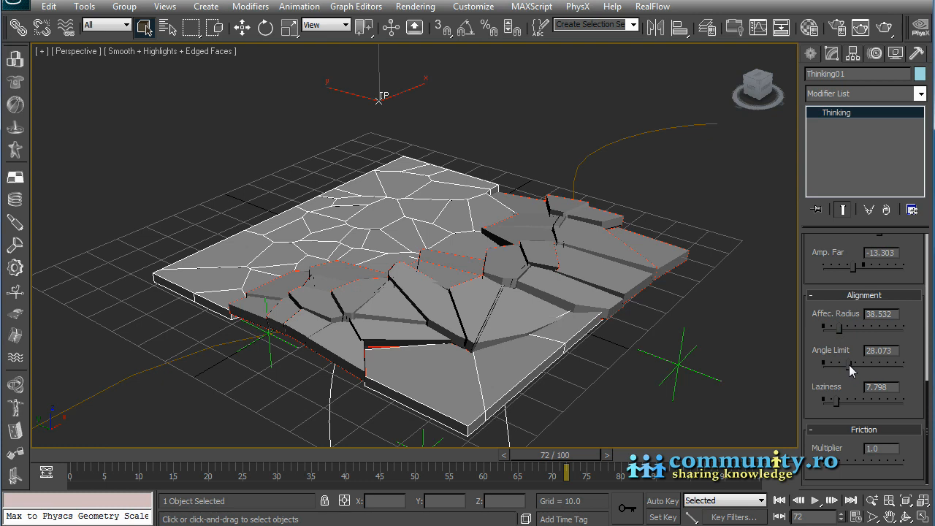
left_click_drag(849, 364, 865, 365)
left_click_drag(543, 457, 438, 468)
key("q")
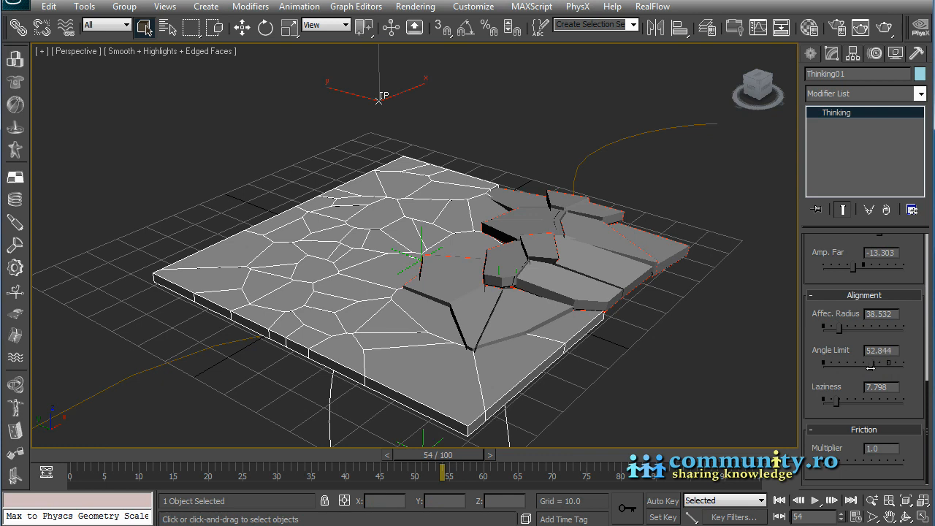
mouse_move(843, 328)
left_mouse_down()
mouse_move(816, 328)
mouse_move(872, 329)
mouse_move(849, 328)
mouse_move(858, 329)
left_mouse_up()
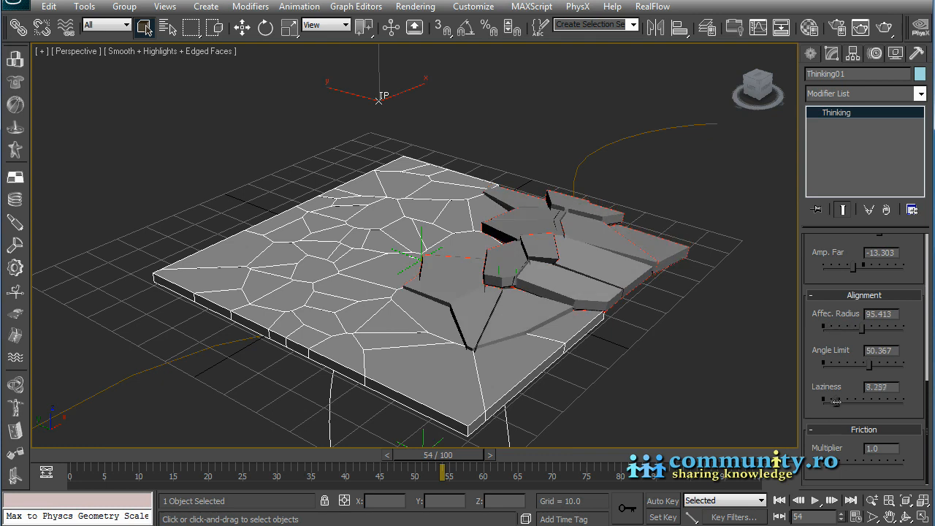
left_click_drag(837, 403, 821, 403)
Step: Set the fragment alignment to Affec. Radius 31.193, Angle Limit 31.376 and Laziness 3.211, previewing at frame 70
left_click_drag(870, 365, 854, 365)
left_click_drag(825, 402, 829, 402)
left_click_drag(863, 328, 838, 329)
left_click_drag(450, 455, 550, 454)
mouse_move(838, 329)
left_mouse_down()
mouse_move(848, 328)
mouse_move(836, 329)
left_mouse_up()
mouse_move(854, 365)
left_mouse_down()
mouse_move(865, 366)
mouse_move(852, 365)
left_mouse_up()
left_click_drag(554, 456, 576, 458)
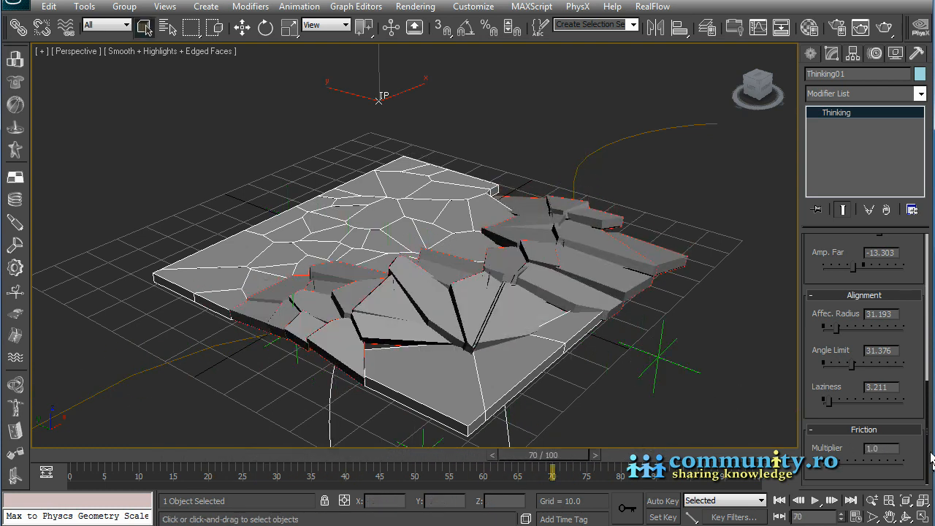
Step: Test the friction Multiplier at 0 and 20 along the timeline, and reset it to 1
left_click(831, 469)
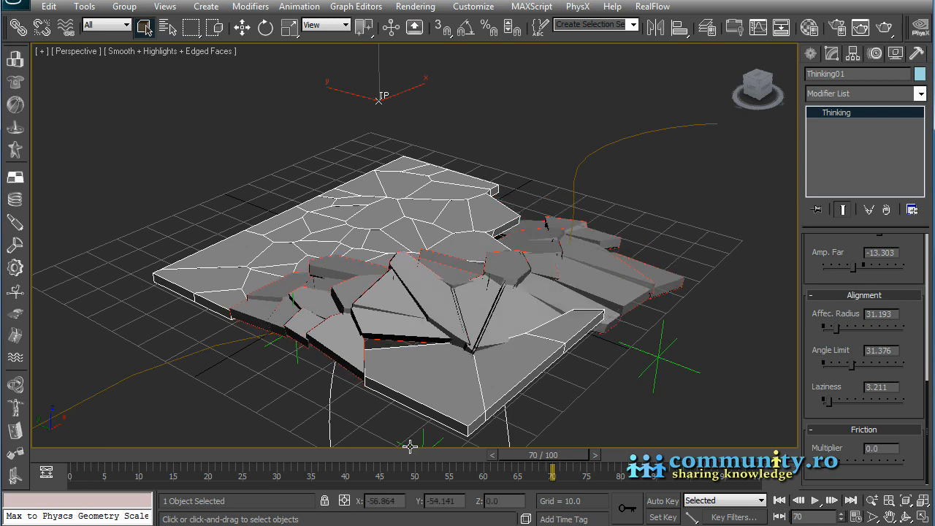
left_click_drag(551, 458, 739, 459)
left_click_drag(828, 467, 920, 461)
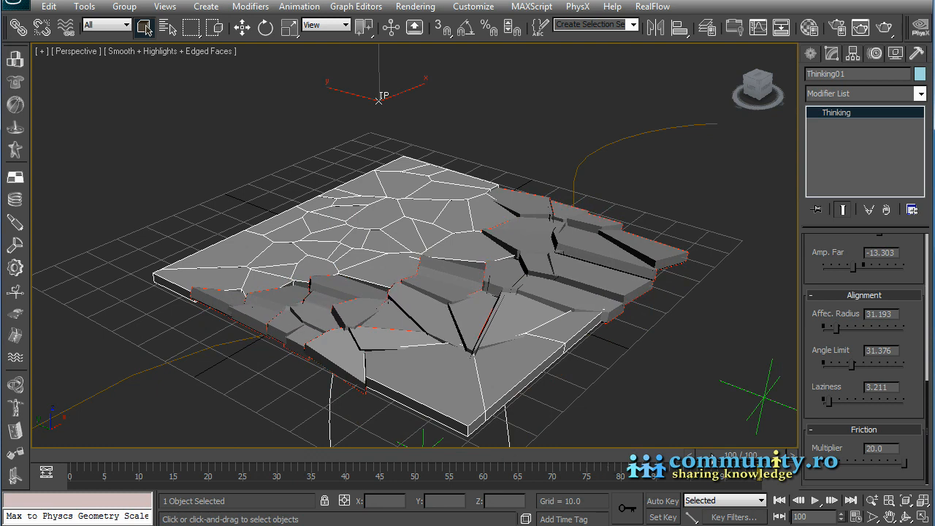
left_click_drag(597, 470, 491, 465)
left_click_drag(905, 463, 837, 463)
mouse_move(502, 456)
left_mouse_down()
mouse_move(284, 455)
mouse_move(507, 456)
left_mouse_up()
left_click_drag(834, 464, 826, 465)
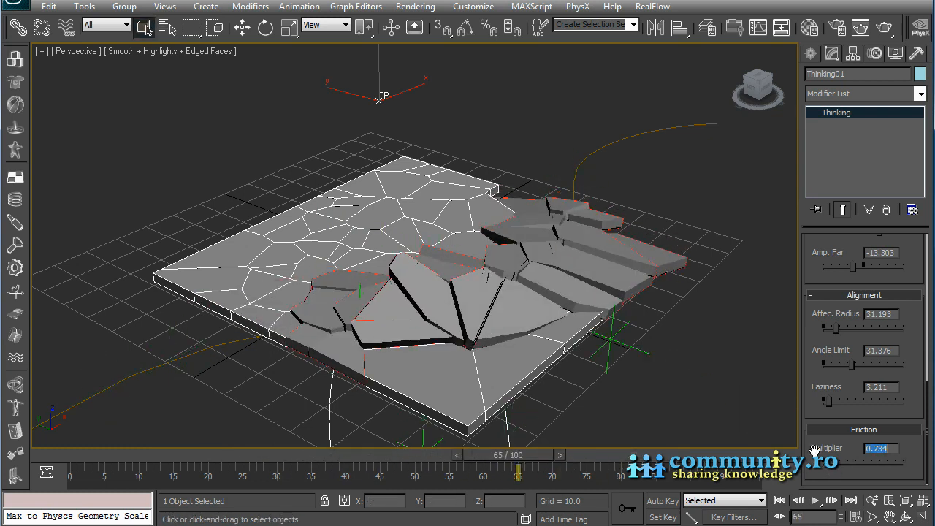
type("1")
key("Return")
Step: Assign Point01 as the activation Point Helper and scrub the animation to frame 21
left_click_drag(516, 456, 172, 469)
left_click_drag(927, 386, 927, 241)
left_click(883, 364)
left_click(333, 409)
left_click_drag(186, 459, 227, 468)
left_click(887, 362)
left_click(215, 188)
Step: Turn on Auto Key and key the activation Radius at its minimum at frame 21
left_click_drag(926, 285, 927, 431)
left_click(667, 501)
scroll(853, 342, "up", 6)
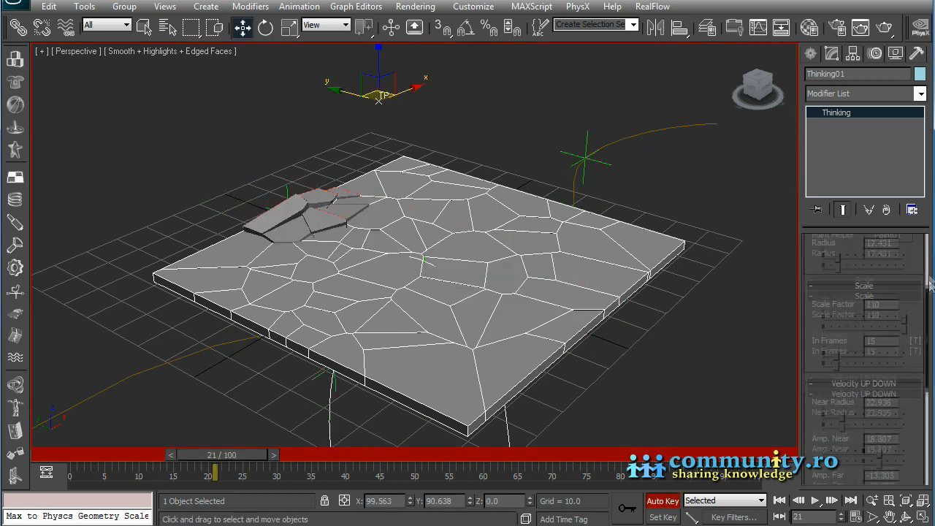
left_click_drag(838, 372, 824, 371)
Step: Key the activation Radius at 41.284 at frame 64 and move the minimum-radius key to frame 17
left_click_drag(245, 459, 528, 488)
key("w")
left_click_drag(823, 370, 857, 370)
left_click_drag(534, 458, 254, 458)
left_click_drag(215, 469, 187, 468)
left_click_drag(222, 457, 502, 458)
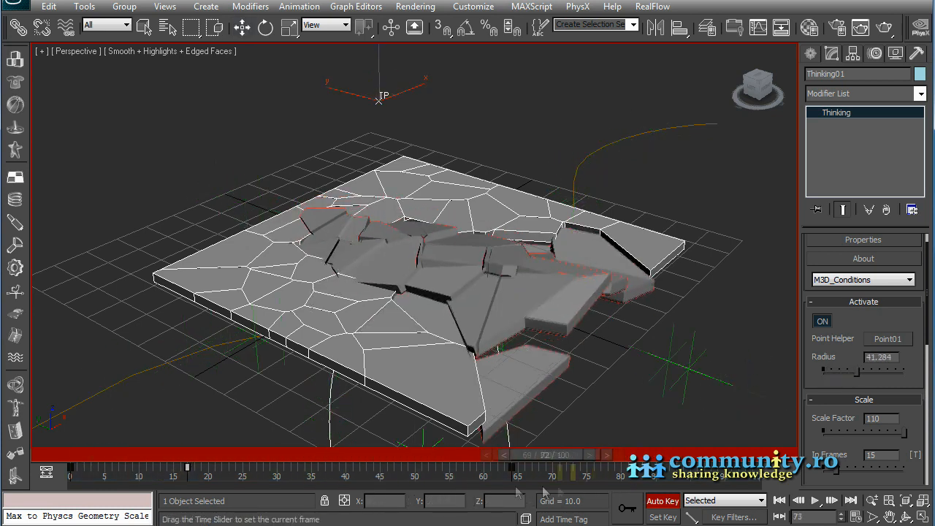
Step: Animate the fragments' Scale Factor by keying a lower value at about frame 44
key("w")
scroll(862, 343, "down", 3)
mouse_move(904, 363)
left_mouse_down()
mouse_move(890, 370)
mouse_move(910, 370)
left_mouse_up()
left_click_drag(537, 457, 410, 460)
left_click_drag(905, 365, 878, 369)
left_click_drag(376, 456, 259, 456)
Step: Preview the fragment motion at frame 82 from another viewing angle
key("w")
scroll(922, 468, "down", 5)
scroll(862, 329, "up", 5)
mouse_move(604, 460)
left_mouse_down()
mouse_move(390, 458)
mouse_move(620, 459)
left_mouse_up()
middle_click_drag(427, 301, 525, 315, "alt")
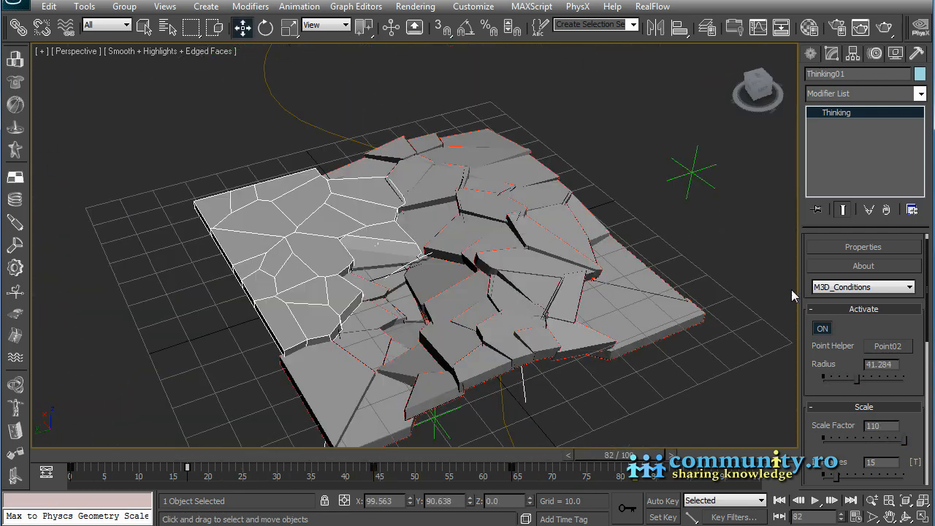
Step: Open the Thinking Particles properties and show the Obj.To Particle settings inside the Create_Fragments dynamic set
left_click(144, 27)
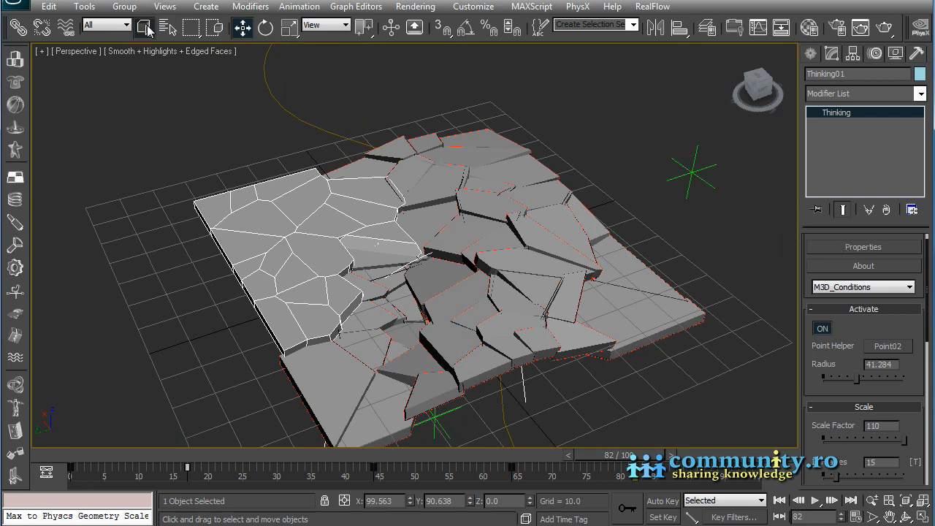
left_click(847, 249)
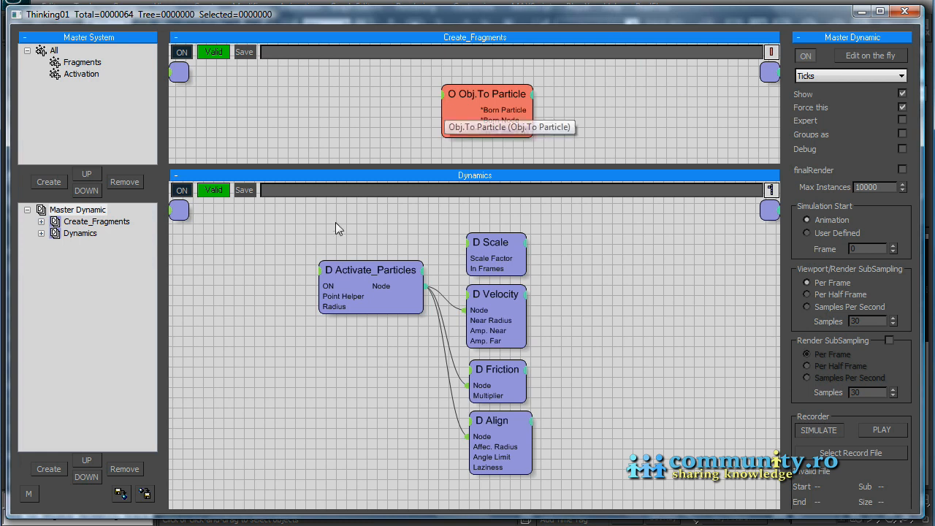
left_click(57, 224)
left_click(498, 94)
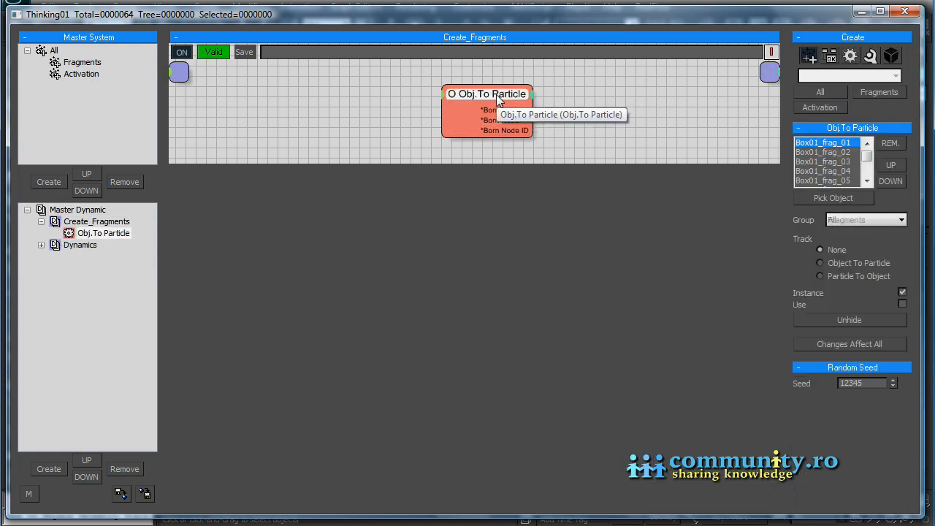
Step: Inspect the Activate_Particles set inside Dynamics, checking its Fragments, Group, Distance and Float nodes
mouse_move(867, 156)
left_mouse_down()
mouse_move(867, 173)
mouse_move(867, 152)
left_mouse_up()
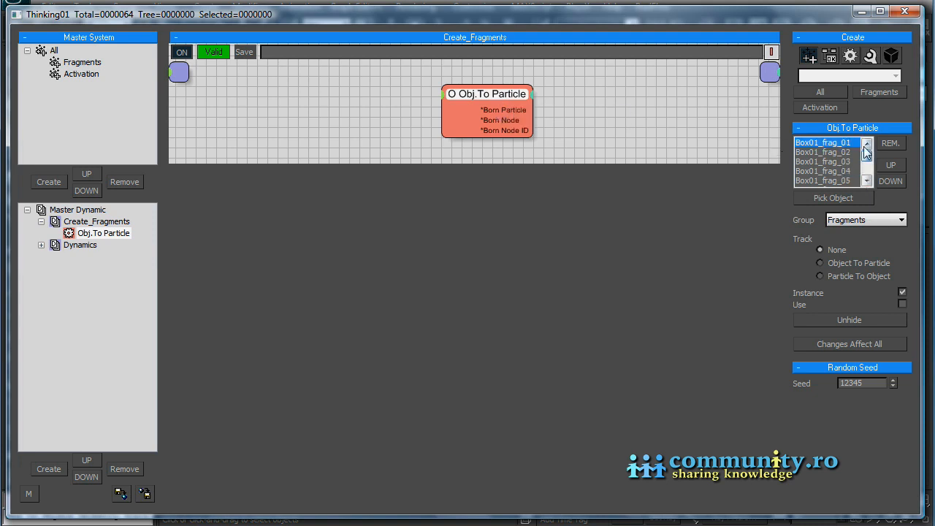
left_click(76, 245)
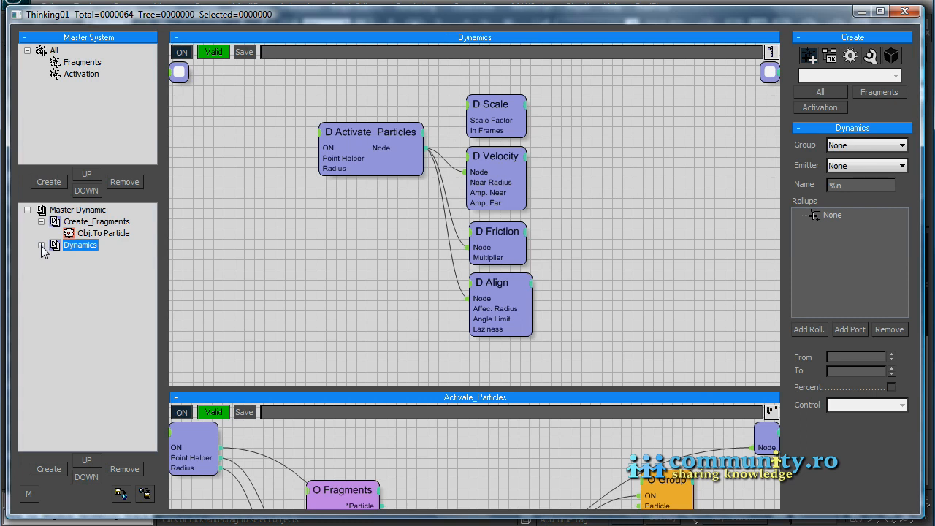
left_click(40, 246)
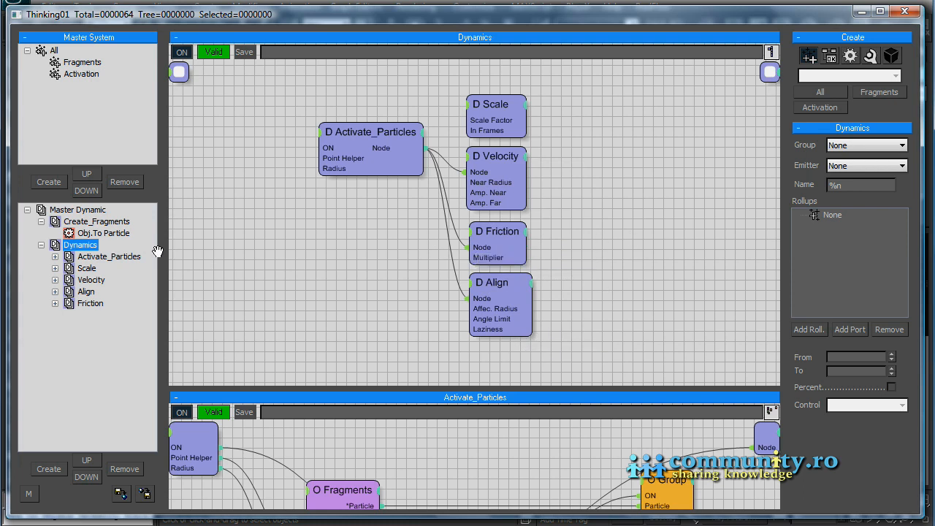
left_click(128, 258)
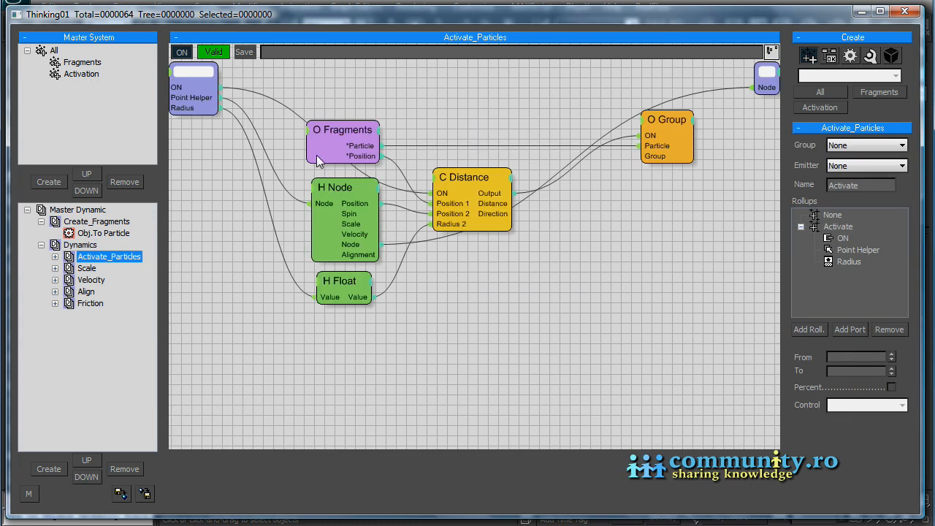
left_click(355, 129)
left_click(685, 121)
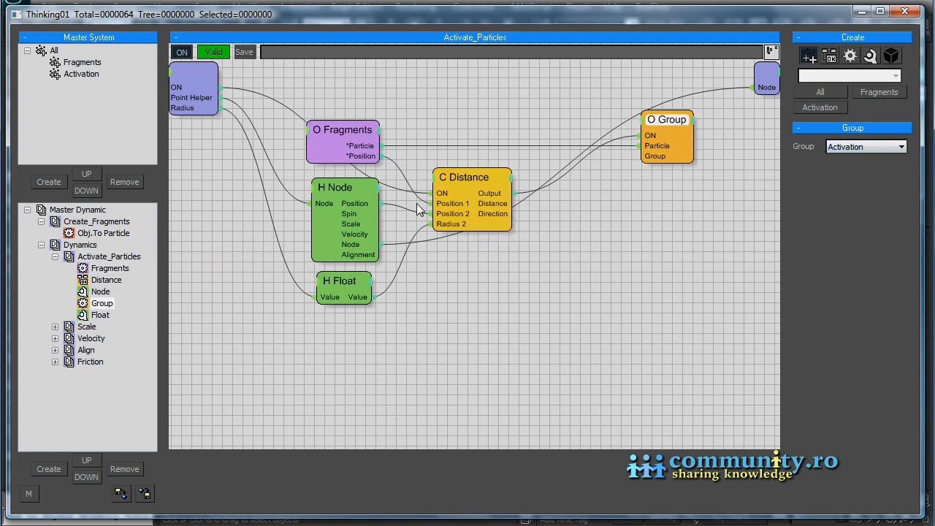
left_click(469, 176)
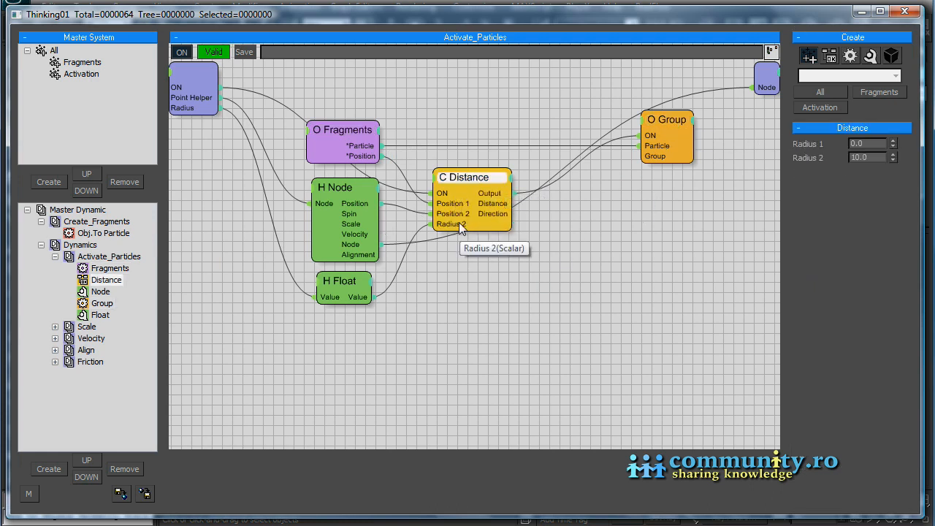
left_click(344, 281)
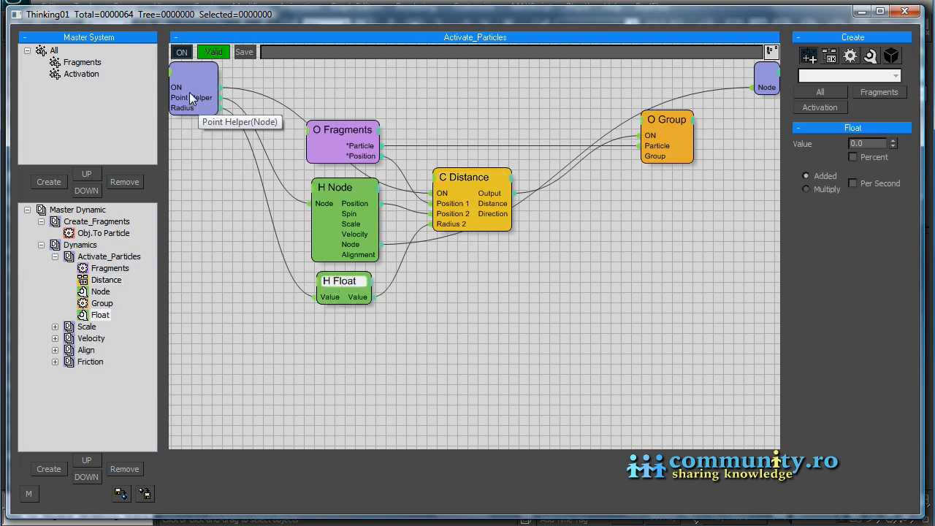
left_click(55, 256)
Step: Inspect the Scale dynamic set, checking its Particle Data and Particle Age nodes
left_click(70, 269)
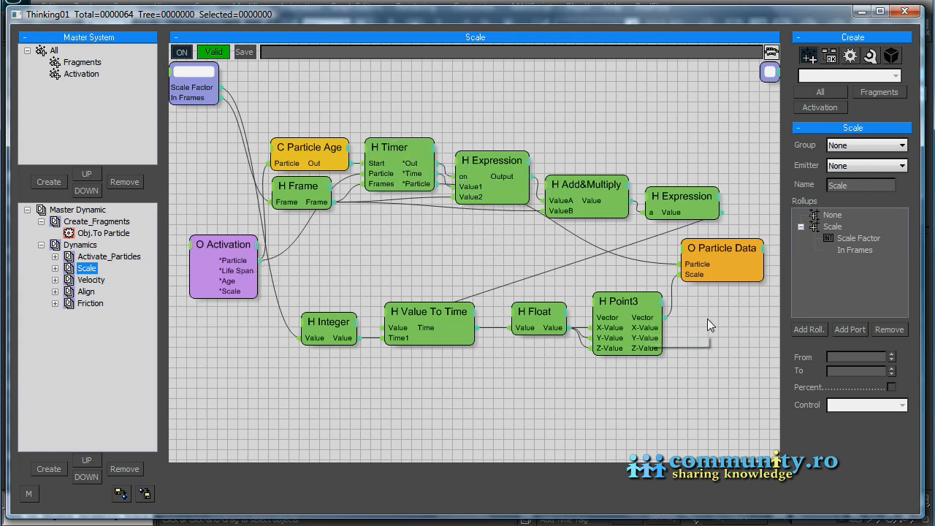
left_click(725, 246)
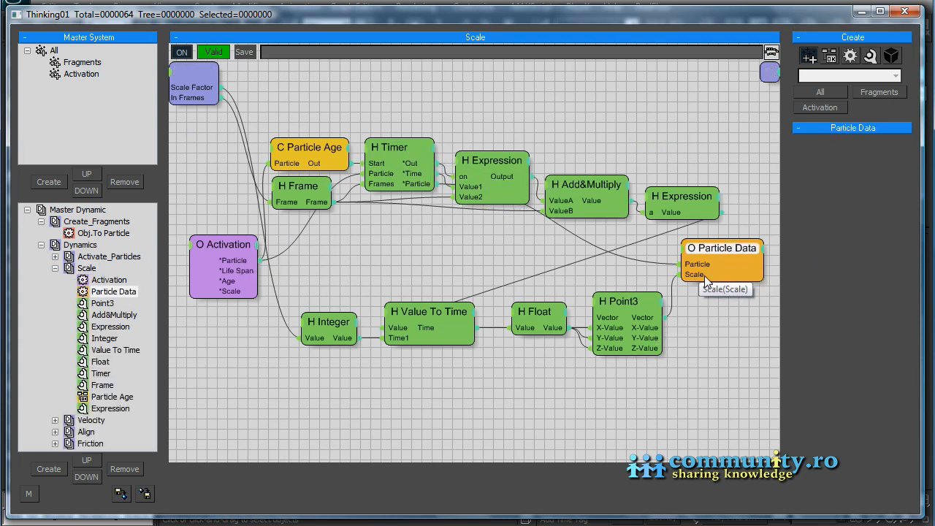
left_click(315, 148)
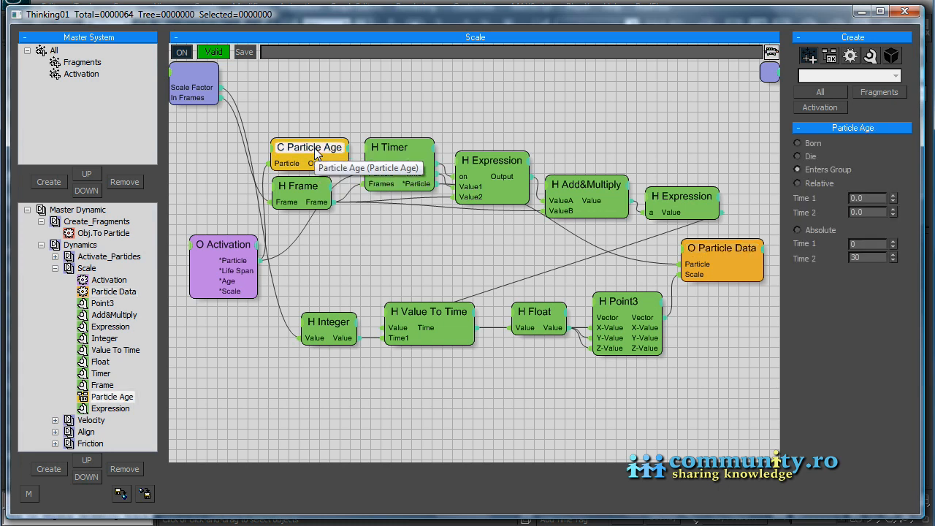
left_click(55, 268)
Step: Inspect the Velocity dynamic set, checking its Distance node and both Particle Data nodes
left_click(89, 281)
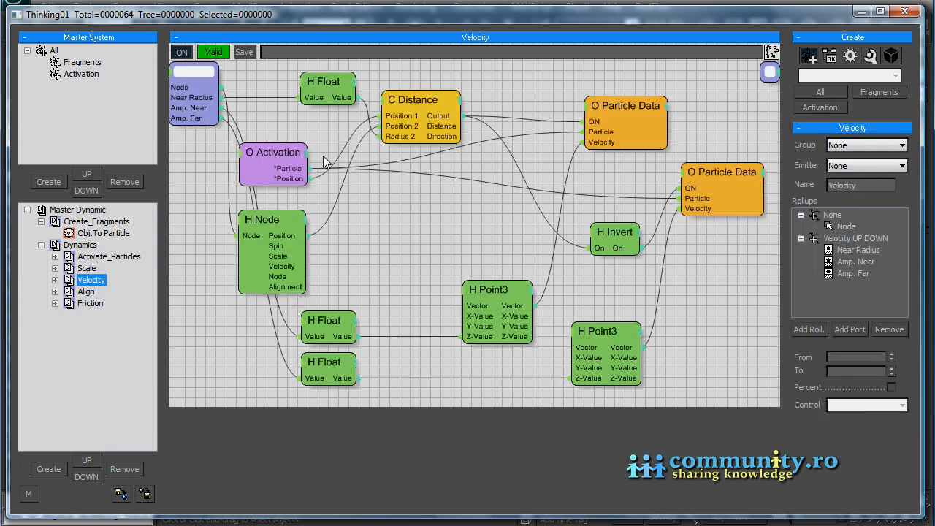
left_click(422, 103)
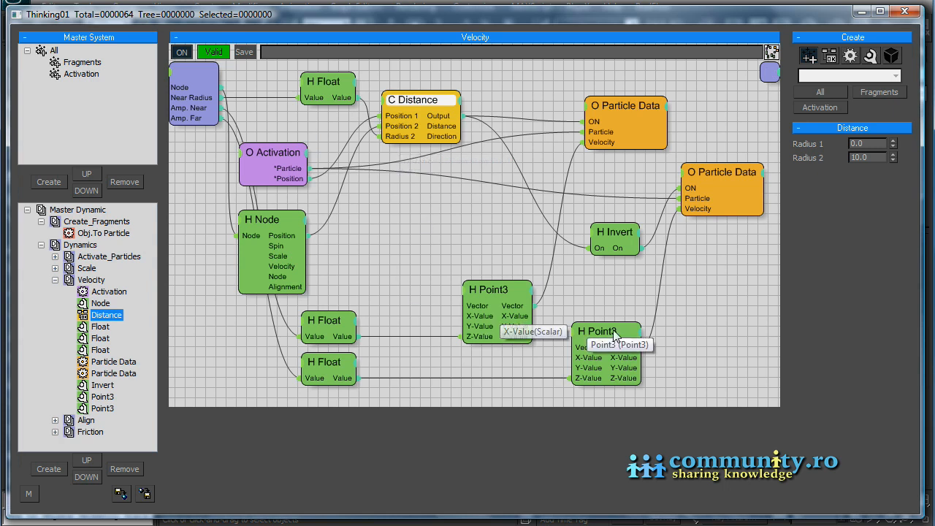
left_click(722, 172)
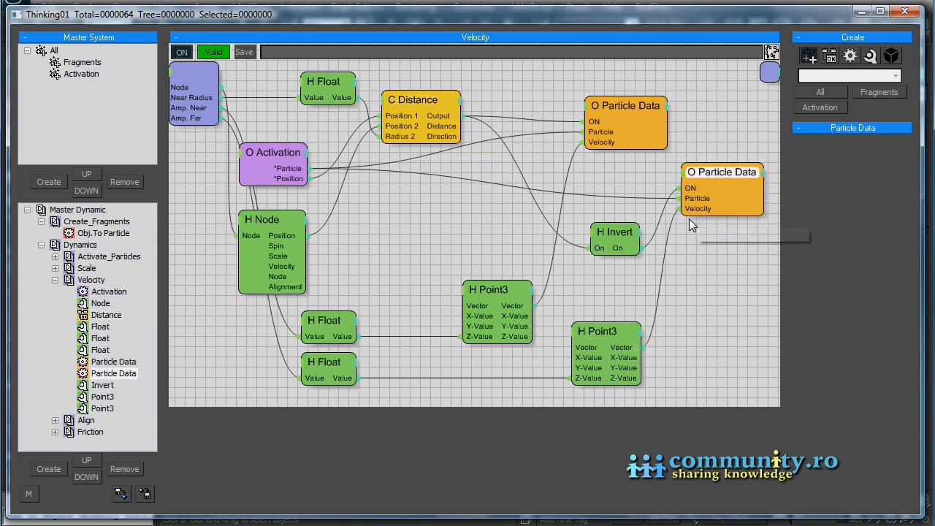
left_click(624, 104)
left_click(55, 280)
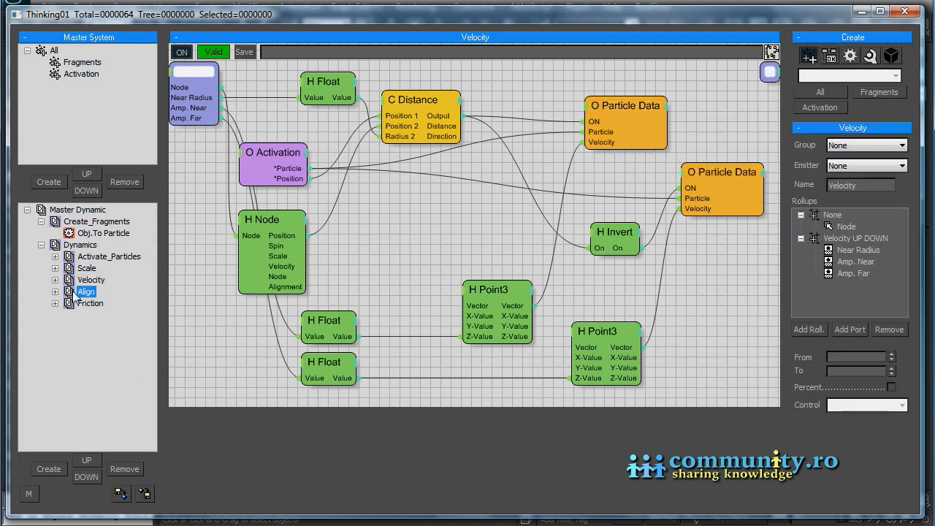
Step: Inspect the Align dynamic set, checking its Alignment, Distance and Activation nodes
left_click(690, 182)
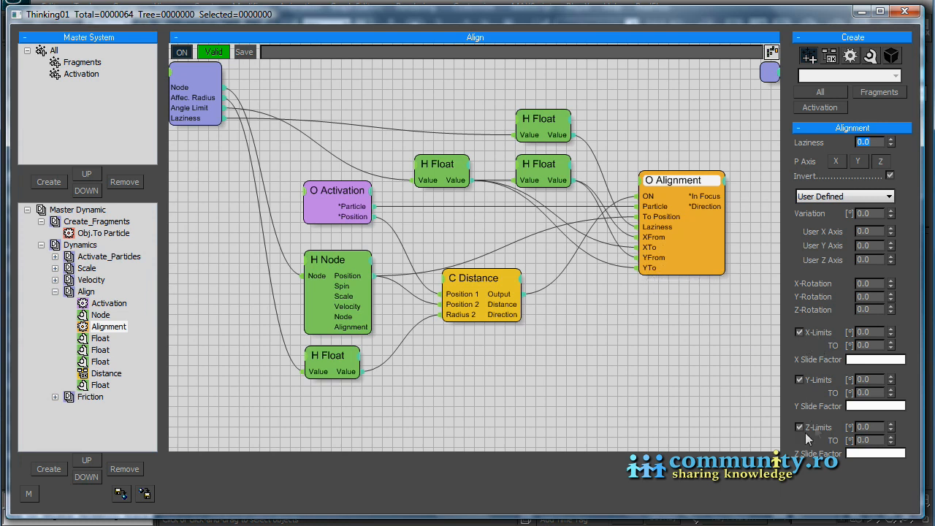
left_click(481, 280)
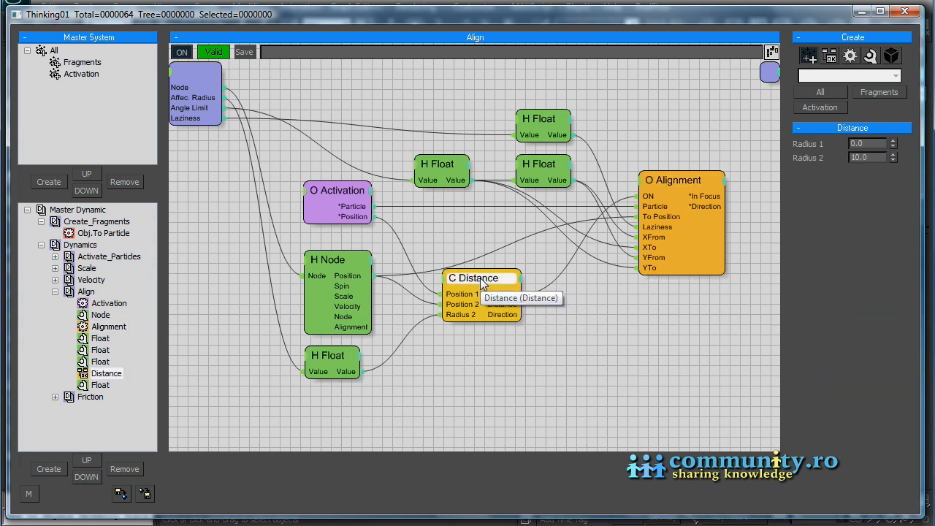
left_click(333, 194)
left_click(54, 291)
Step: Inspect the Friction dynamic set, checking its Activation, Distance, Add&Multiply and Friction nodes
left_click(78, 302)
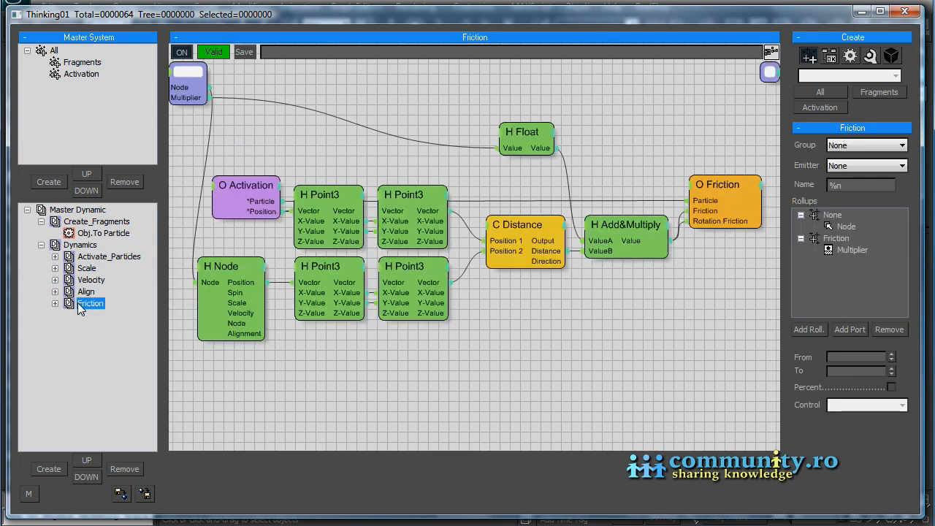
left_click(249, 192)
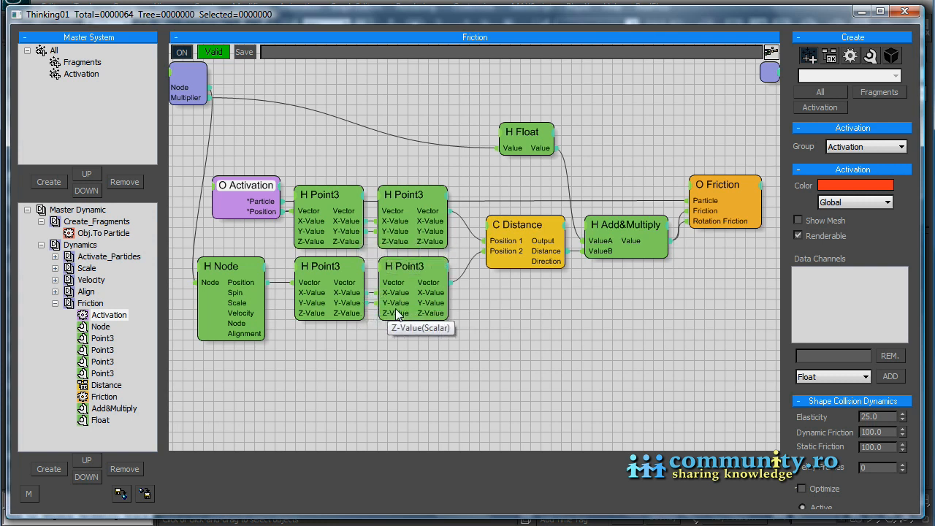
left_click(519, 226)
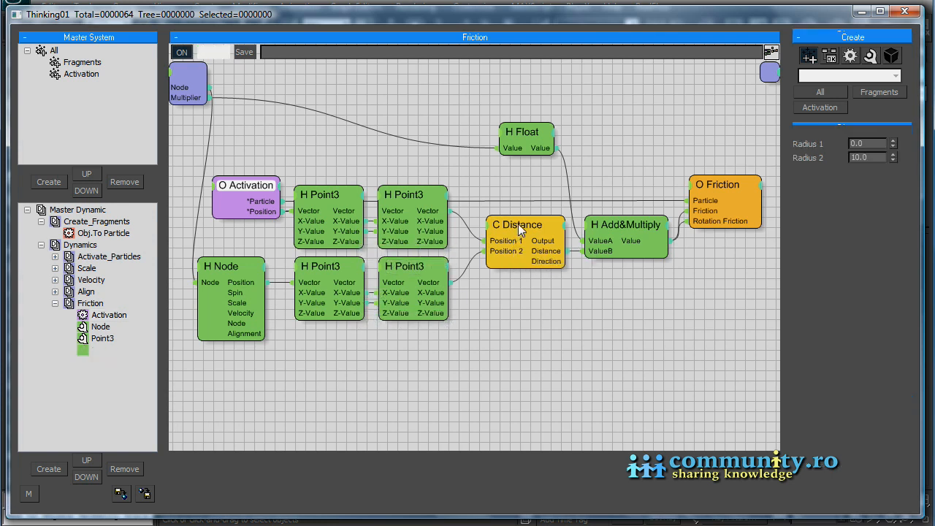
left_click(625, 224)
left_click(728, 184)
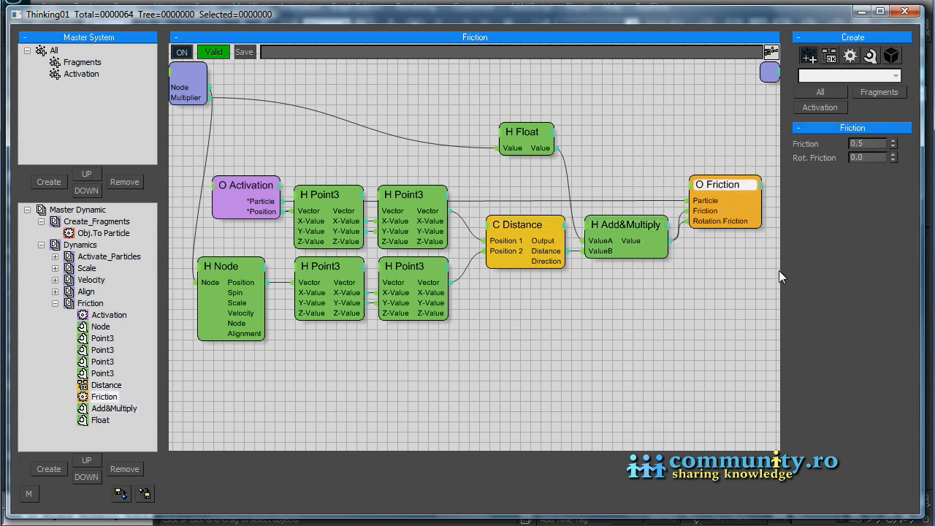
left_click(55, 304)
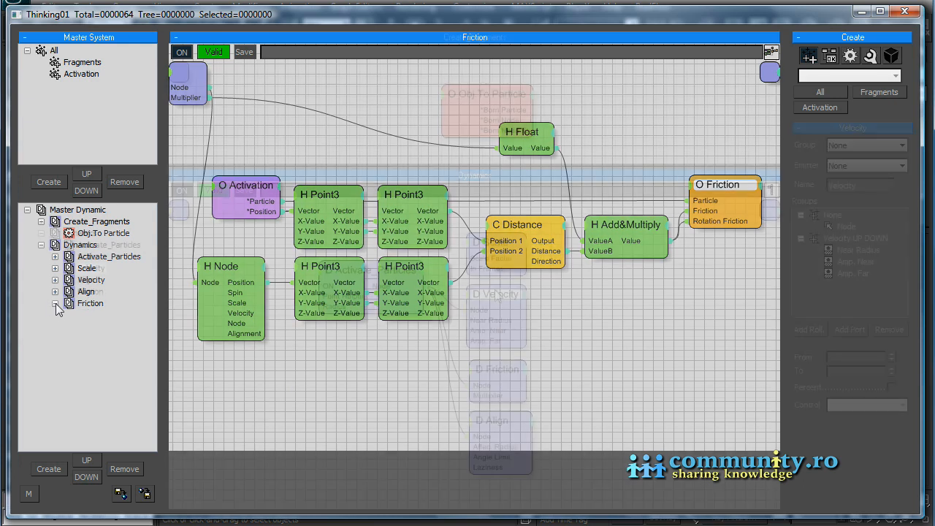
Step: Review the exposed rollup parameters of the Velocity, Friction, Align and Activate_Particles sets in the Dynamics overview
left_click(486, 295)
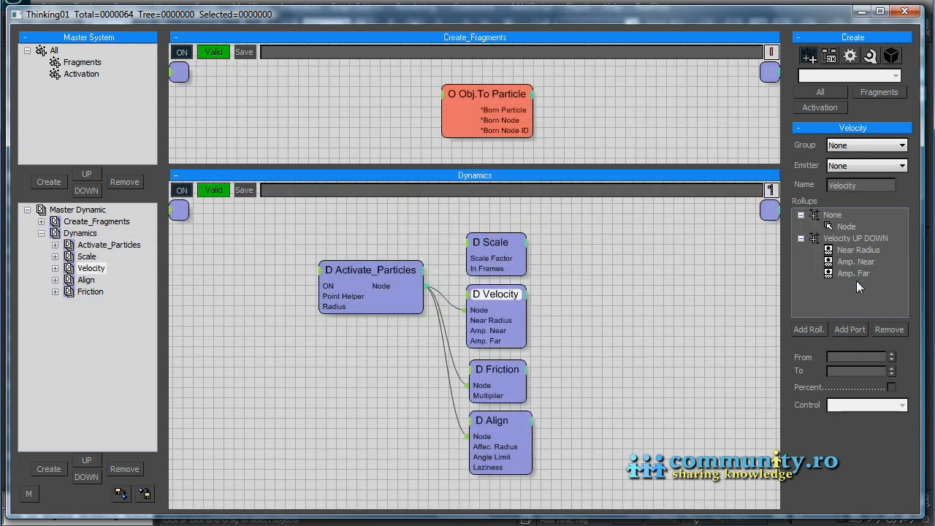
left_click(499, 369)
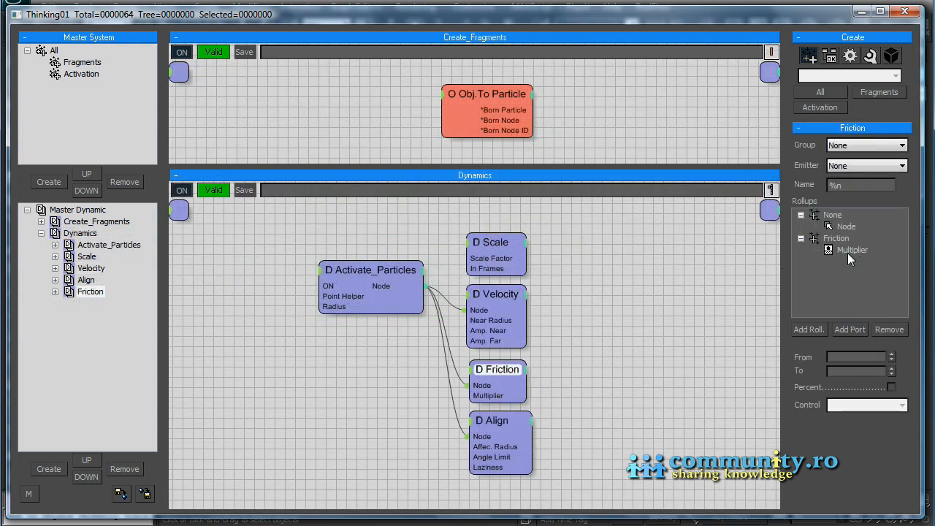
left_click(500, 422)
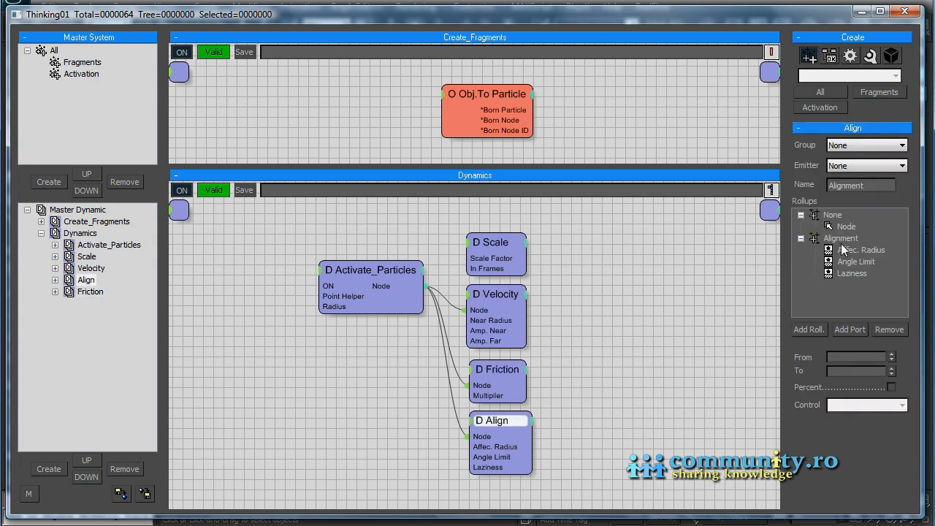
left_click(382, 271)
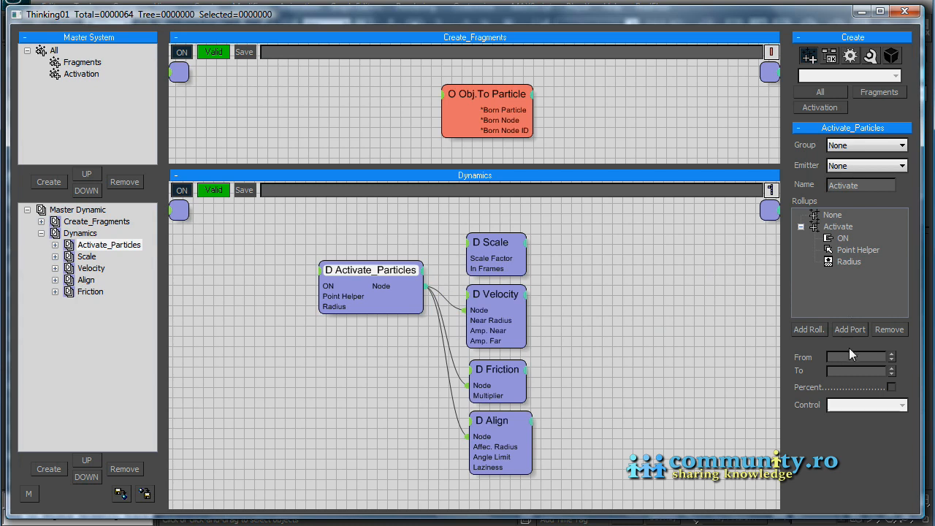
Step: Close the Thinking Particles network window and scrub through the fracture animation
left_click(911, 11)
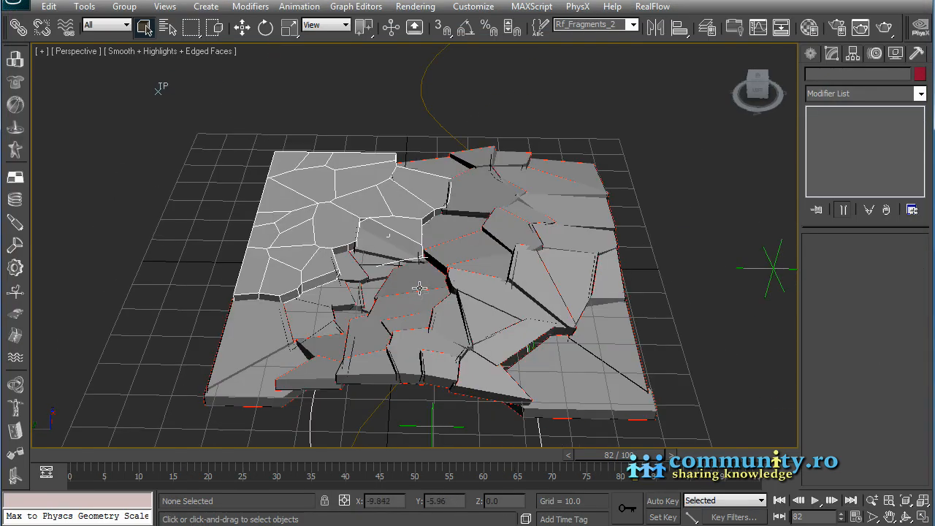
left_click(823, 345)
left_click_drag(374, 462, 512, 467)
left_click(823, 344)
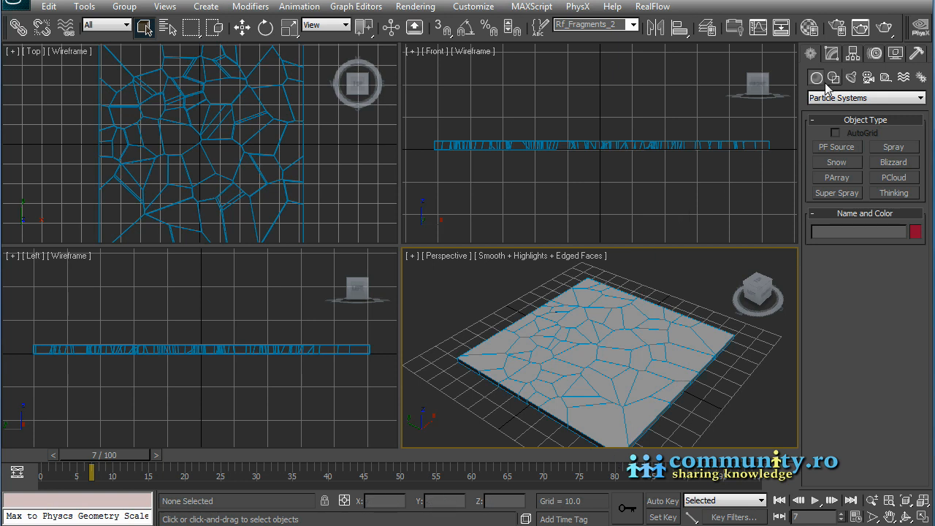
Step: Create a Point helper of size 33 just beyond the fractured slab's edge, at about X -5.5, Y 105
left_click(885, 79)
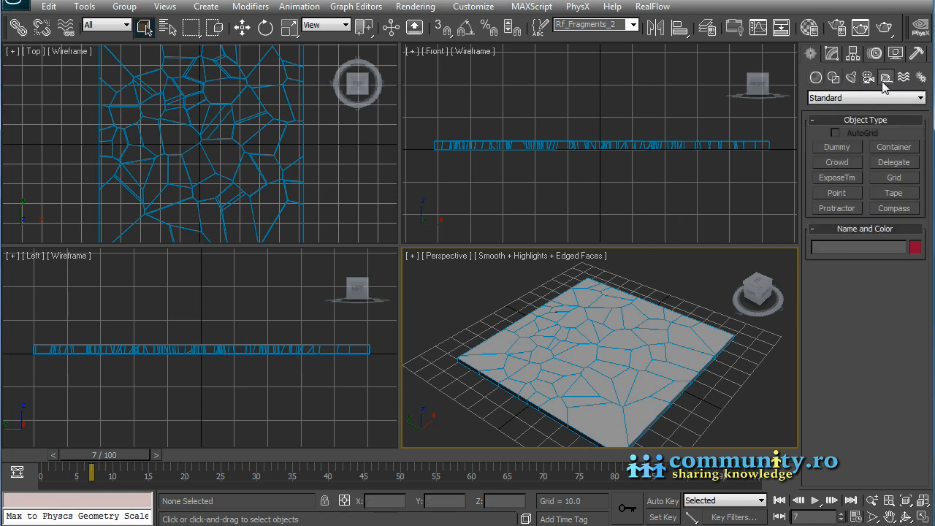
left_click(838, 194)
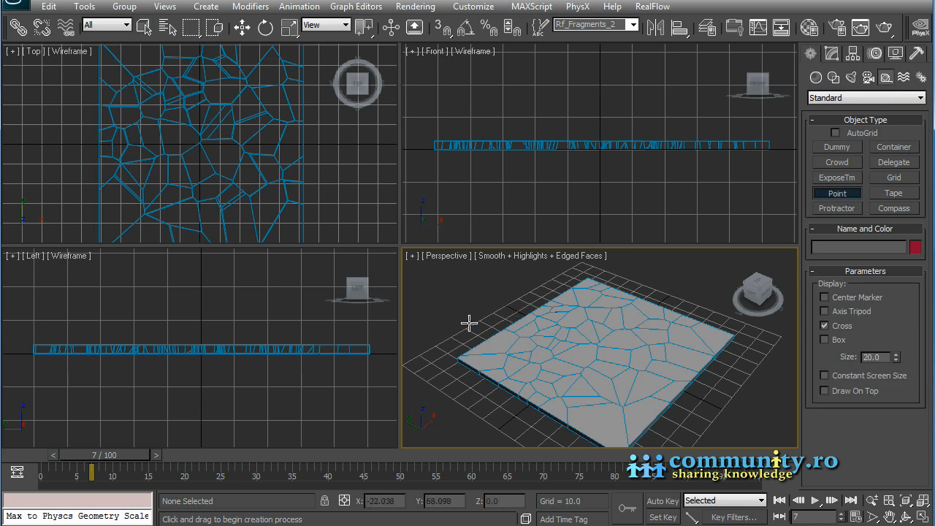
left_click(460, 291)
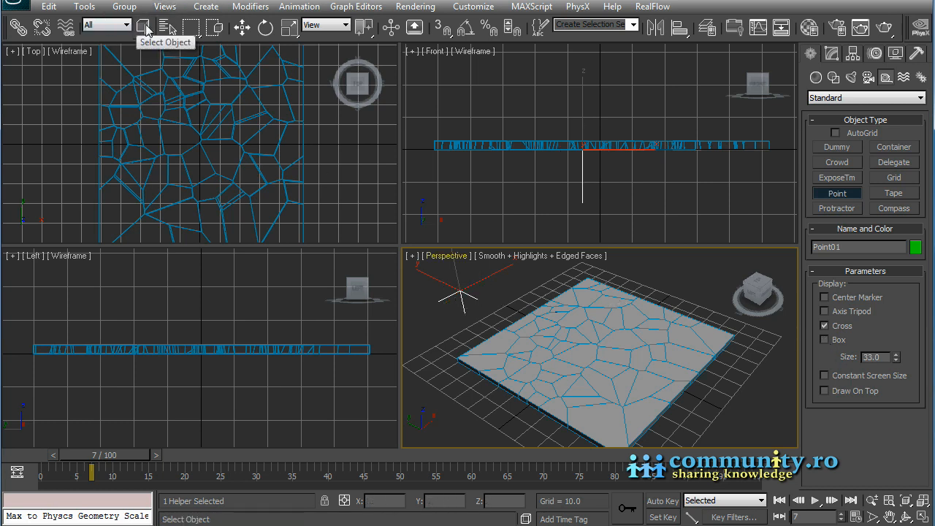
Step: Animate the Point helper with Auto Key to travel along Y across the slab by frame 70, and return to frame 1
left_click(242, 27)
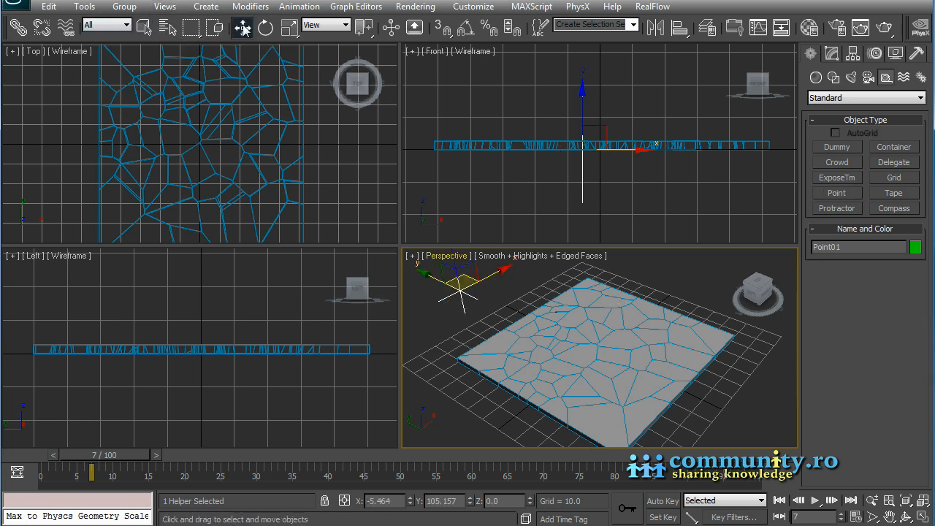
left_click(662, 501)
left_click_drag(130, 455, 562, 461)
key("w")
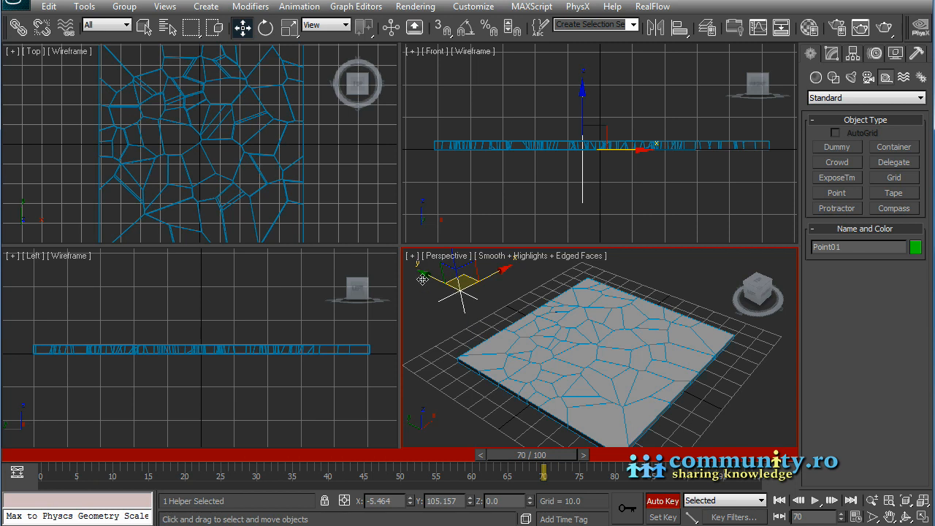
left_click_drag(423, 280, 616, 485)
left_click(658, 501)
left_click_drag(547, 456, 66, 455)
key("w")
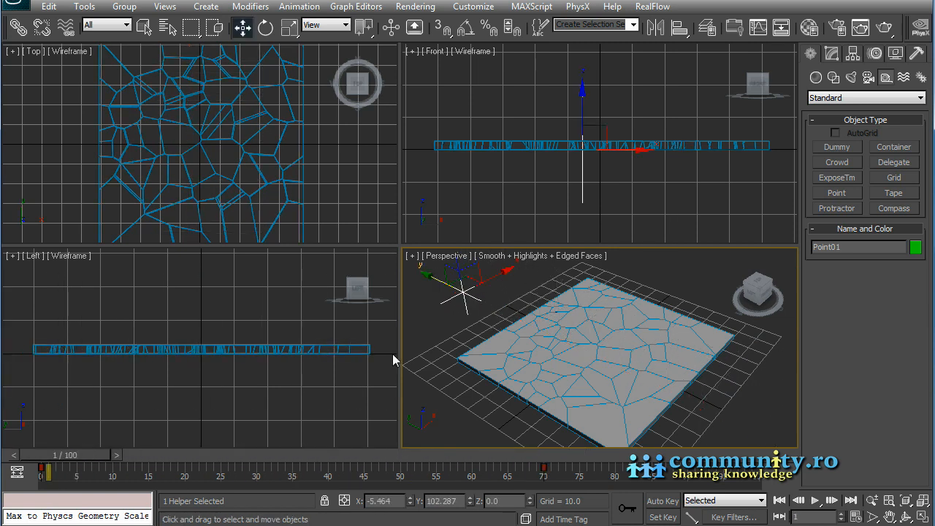
Step: Create a second Point helper of size 33 beyond the slab's adjacent +X side
left_click(837, 194)
left_click(695, 269)
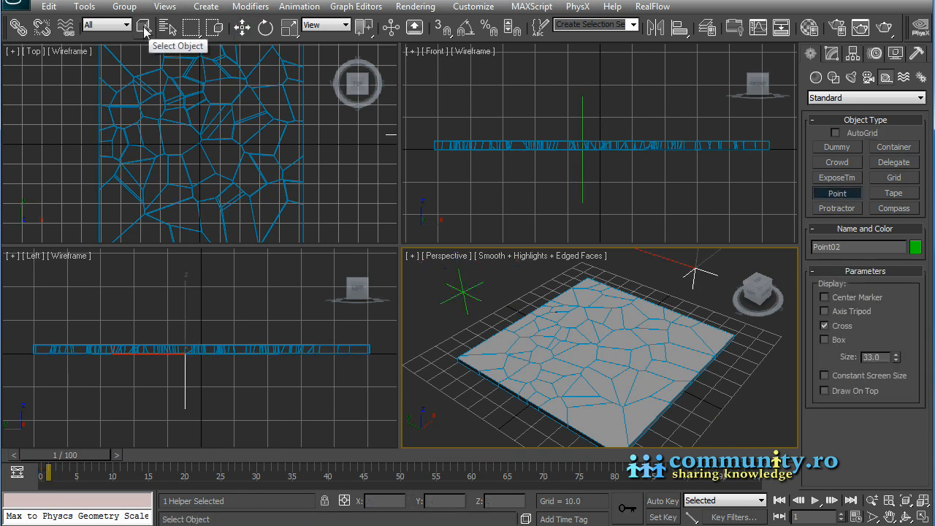
left_click(146, 30)
Step: Draw a wavy five-point spline in the Top view, crossing the slab from beyond its +X side to beyond its -X side
left_click(834, 78)
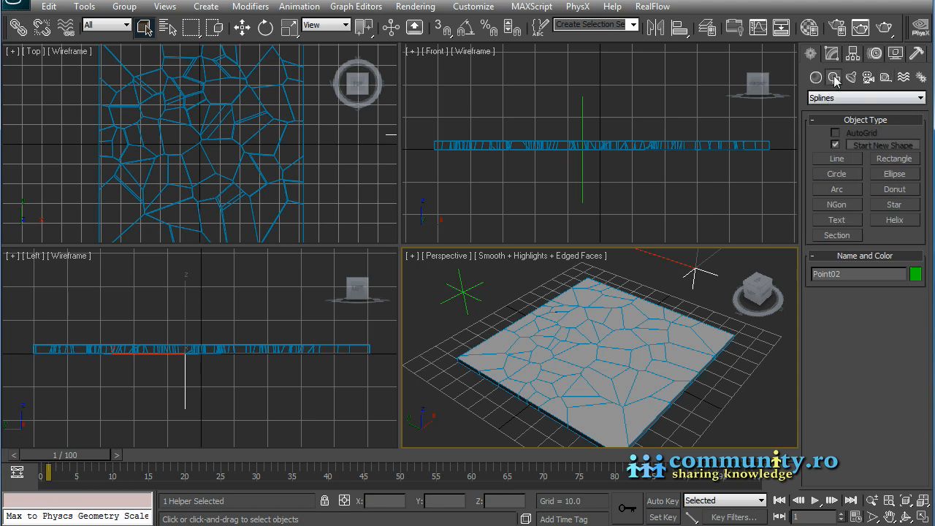
left_click(837, 158)
left_click(379, 153)
left_click(300, 132)
left_click(195, 138)
left_click_drag(71, 113, 42, 98)
left_click(15, 111)
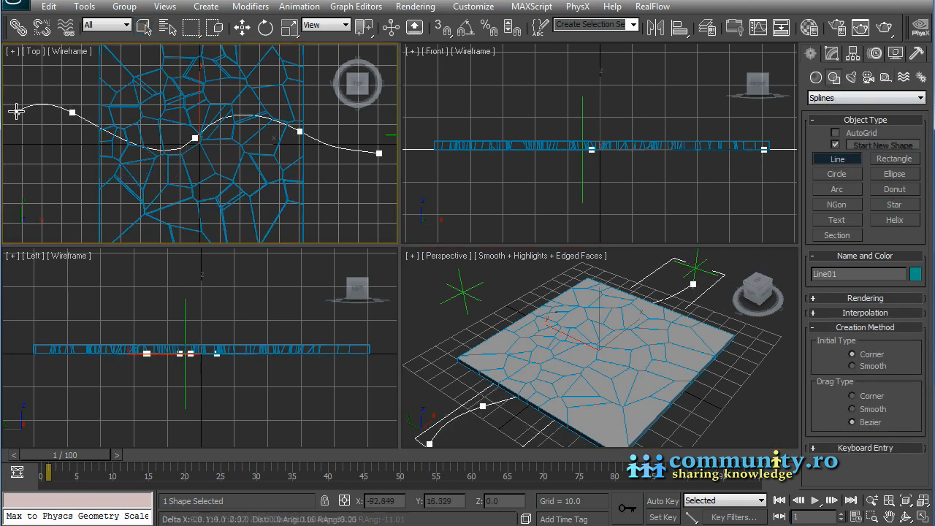
right_click(16, 111)
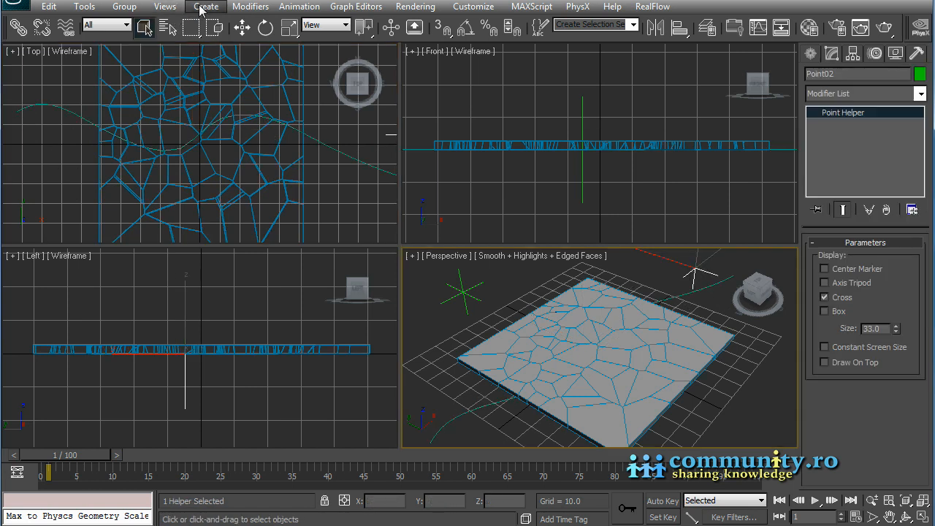
Step: Bind the second Point helper to the wavy spline with a Path Constraint, scrub the start of its animation, and deselect it
left_click(300, 6)
mouse_move(355, 83)
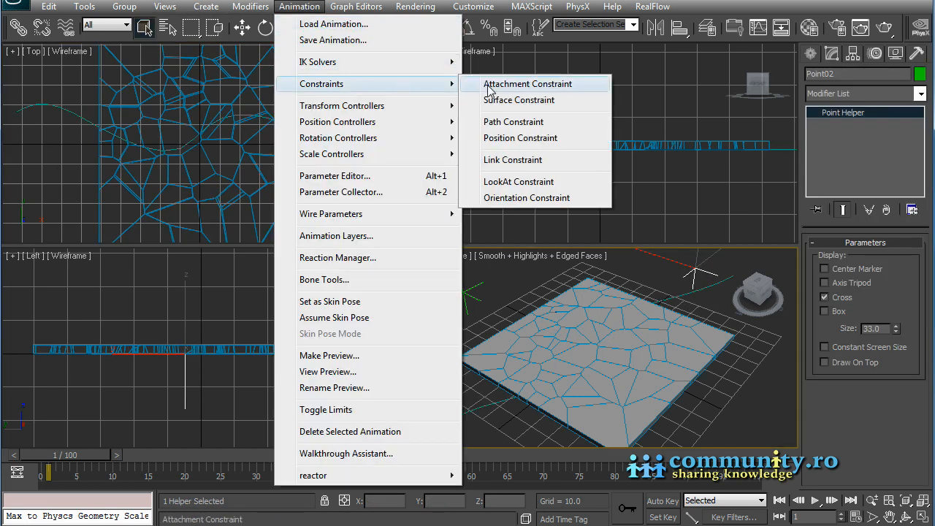
left_click(539, 122)
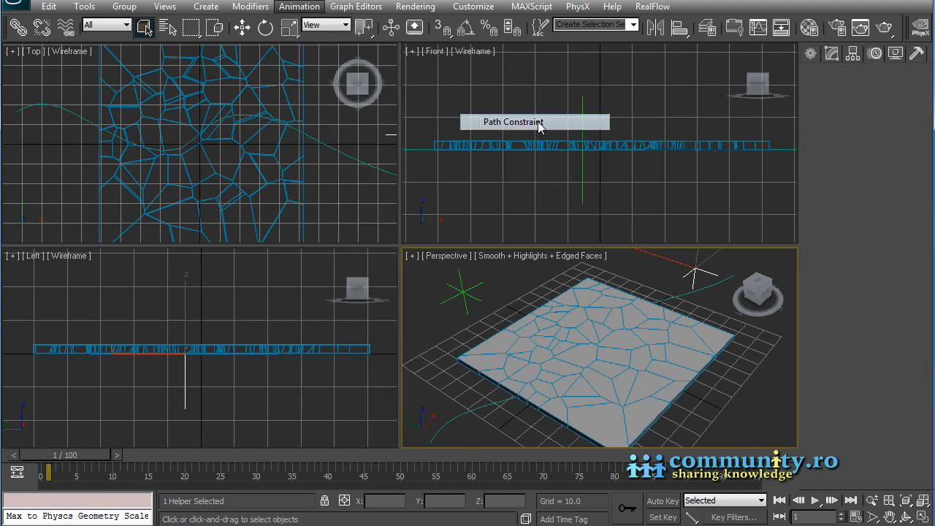
left_click(701, 288)
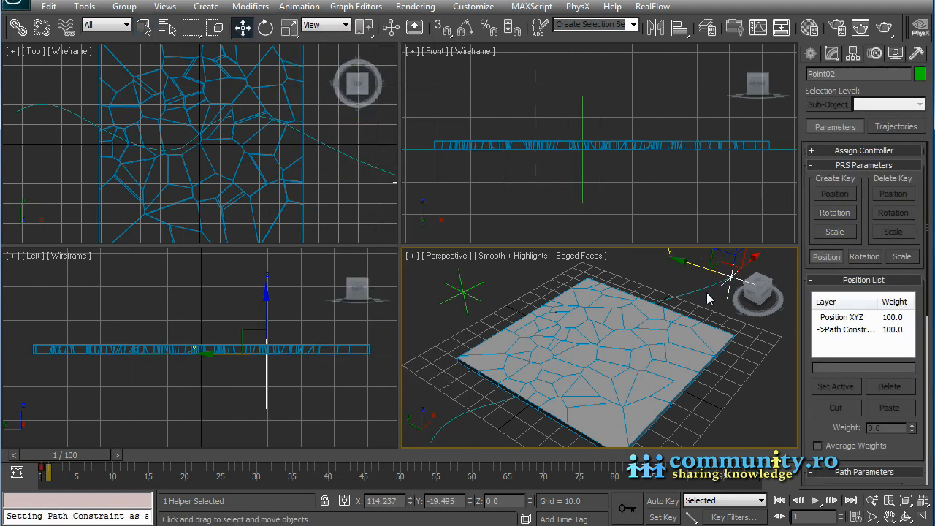
left_click_drag(80, 459, 9, 450)
key("w")
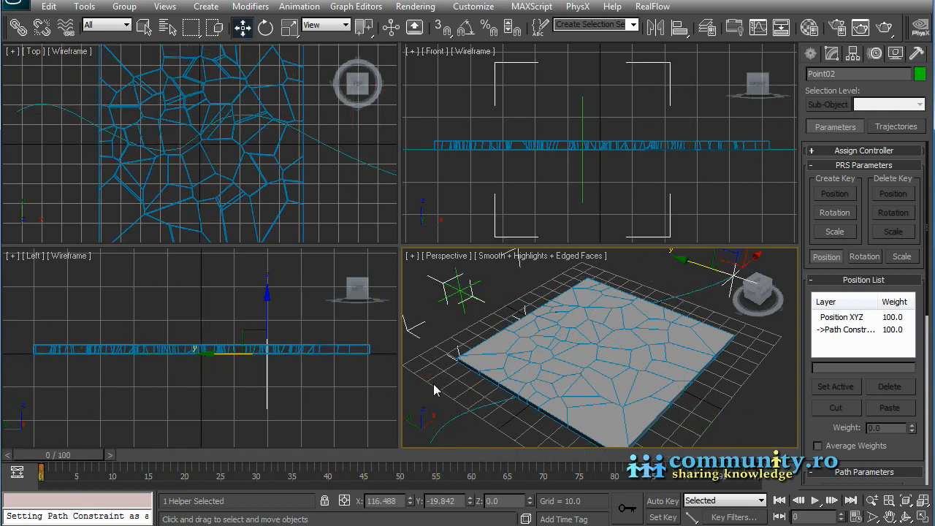
left_click(144, 27)
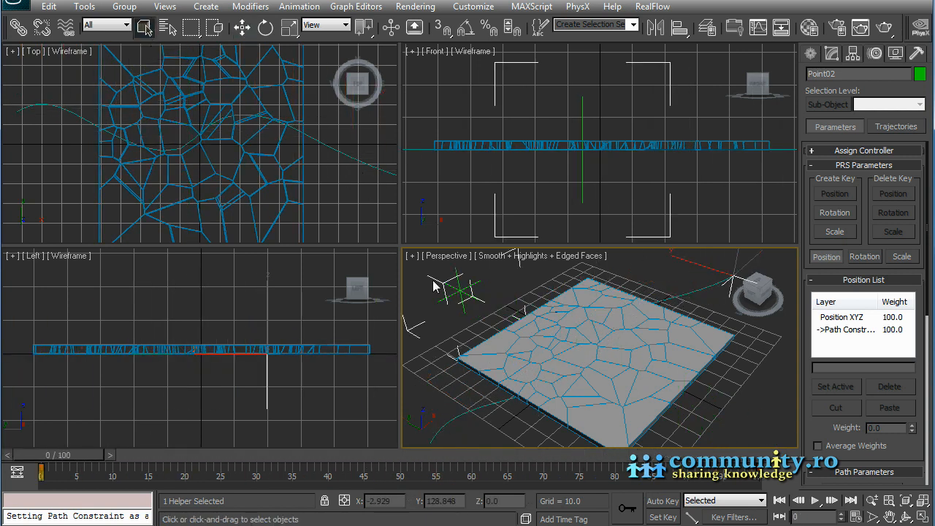
left_click(441, 385)
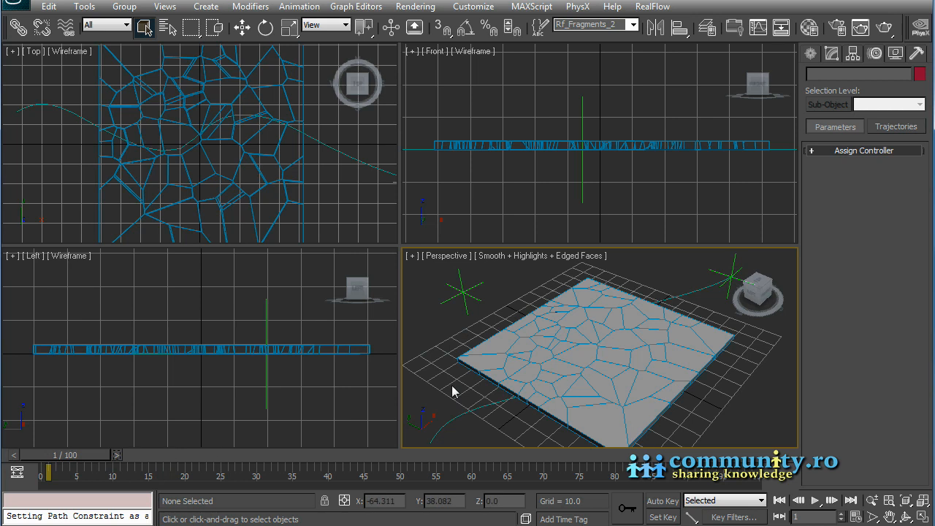
Step: Create a Thinking particle system in the Perspective view, beside the first Point helper and clear of the slab
left_click(811, 54)
left_click(816, 78)
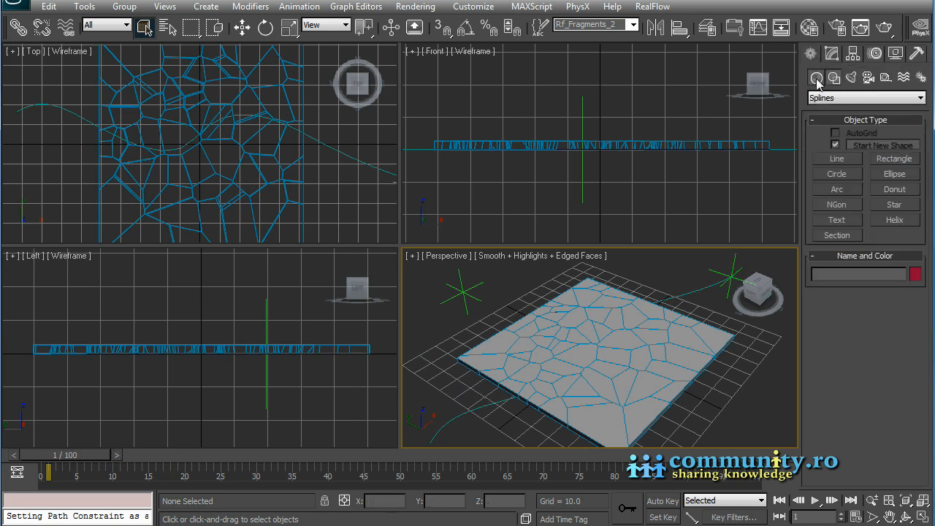
left_click(830, 99)
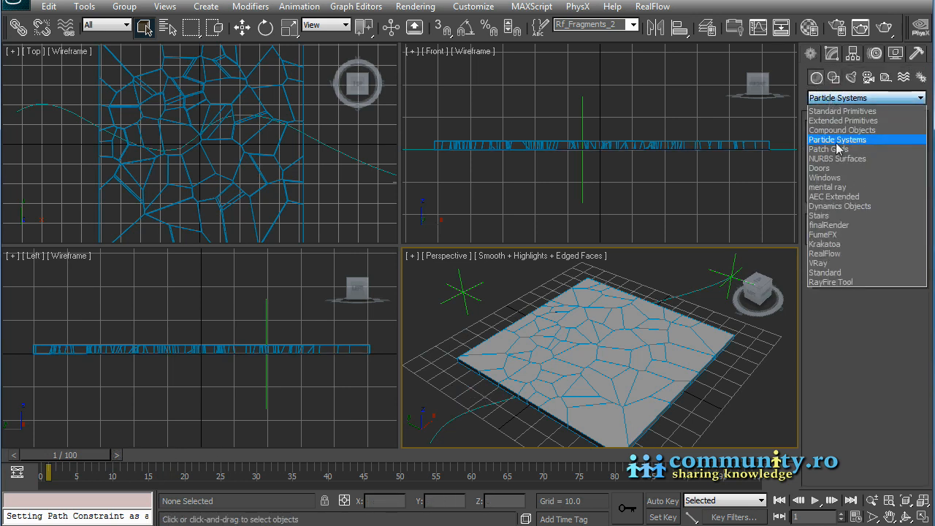
left_click(841, 144)
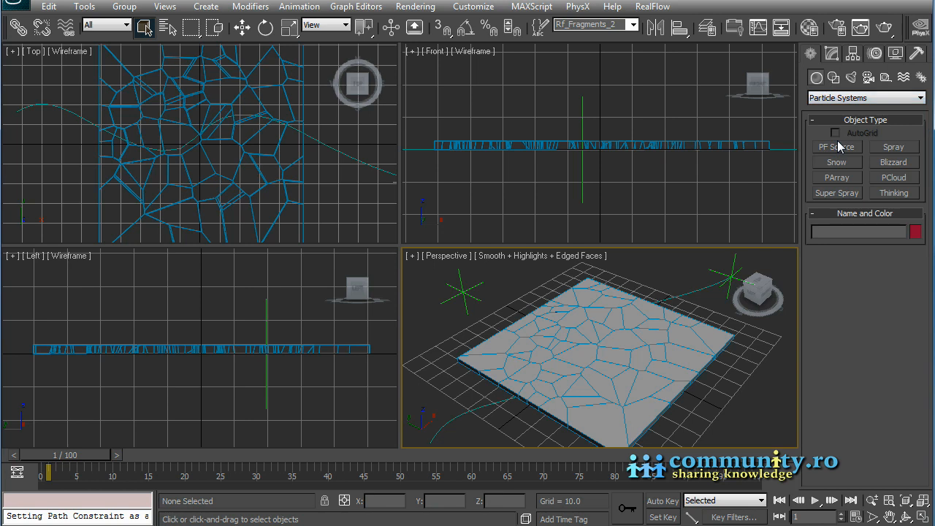
left_click(898, 194)
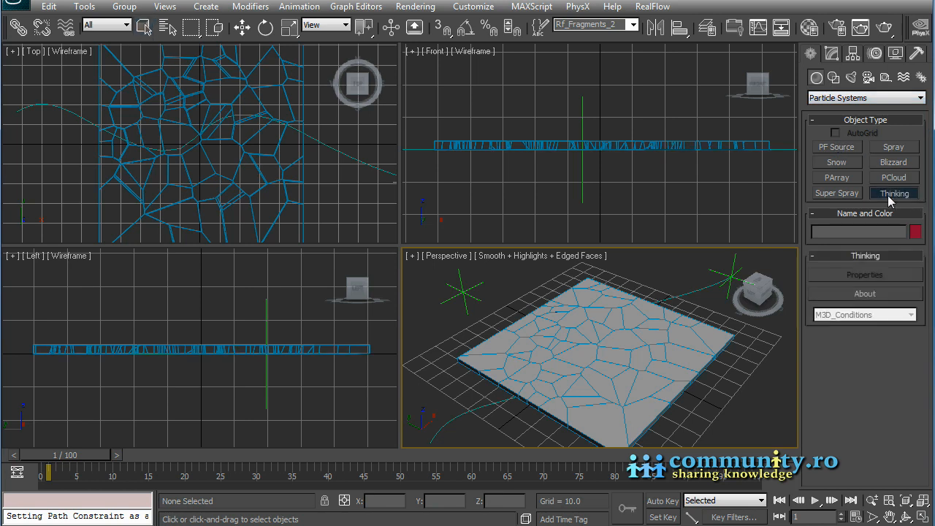
left_click(435, 328)
left_click(243, 28)
left_click_drag(472, 107, 473, 72)
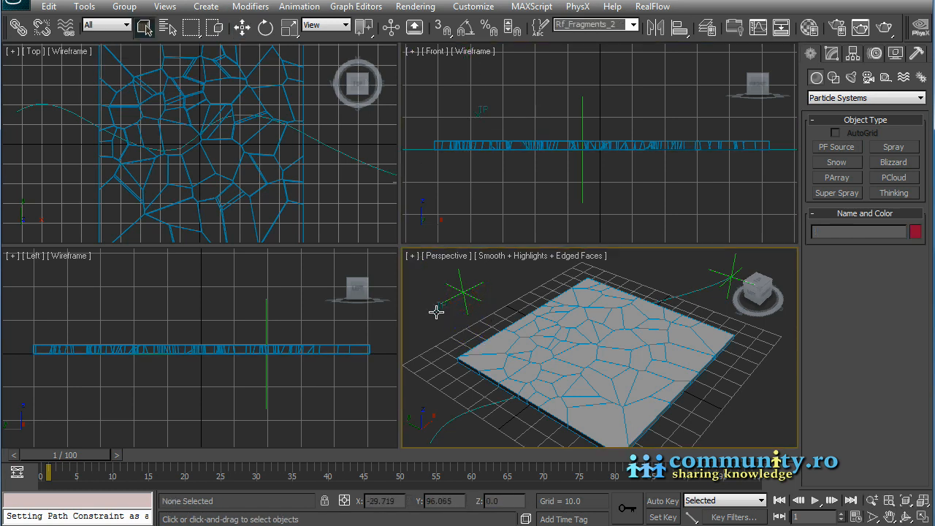
left_click(436, 312)
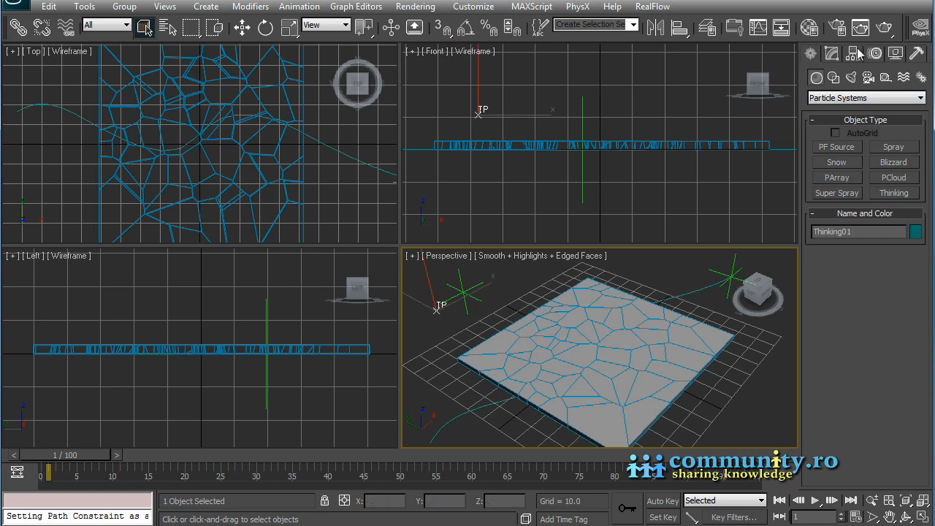
Step: Open the Thinking system's properties and enable Show for the Master Dynamic
left_click(832, 54)
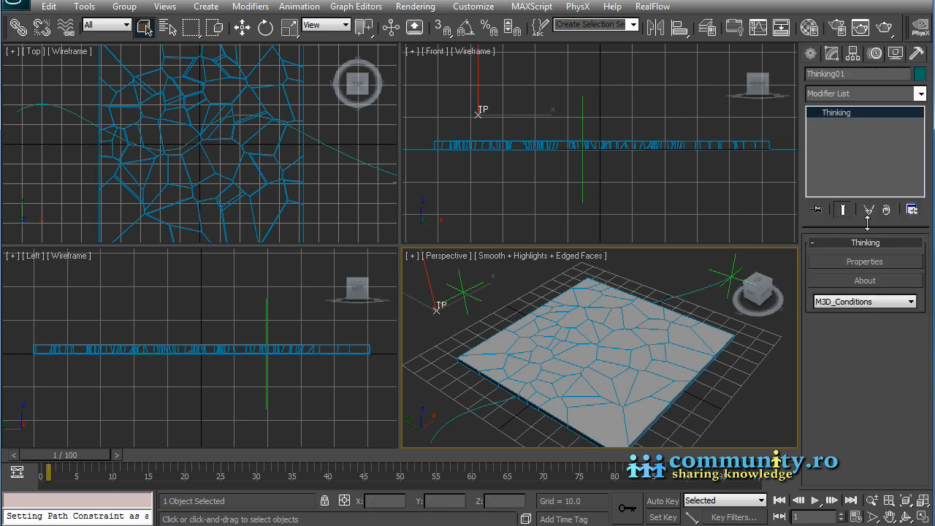
left_click(869, 261)
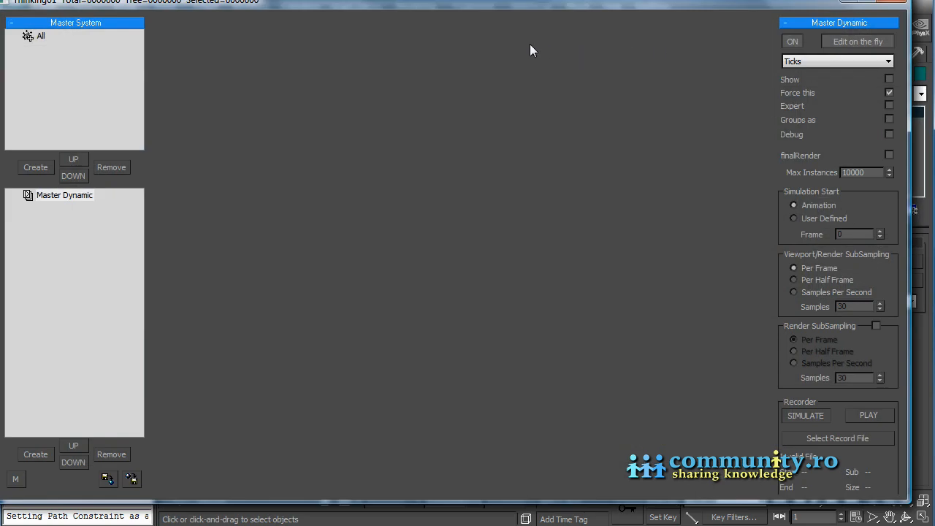
left_click_drag(510, 9, 513, 7)
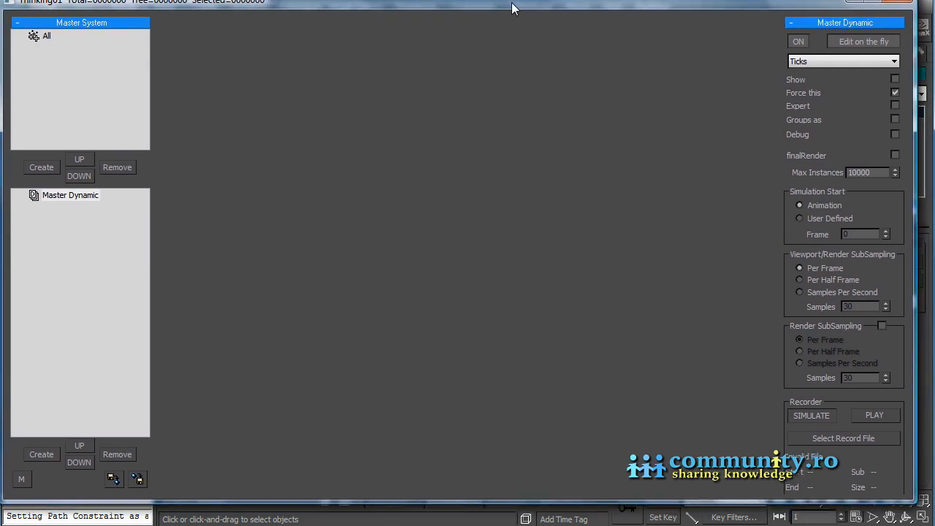
left_click(58, 196)
left_click(868, 42)
left_click(895, 79)
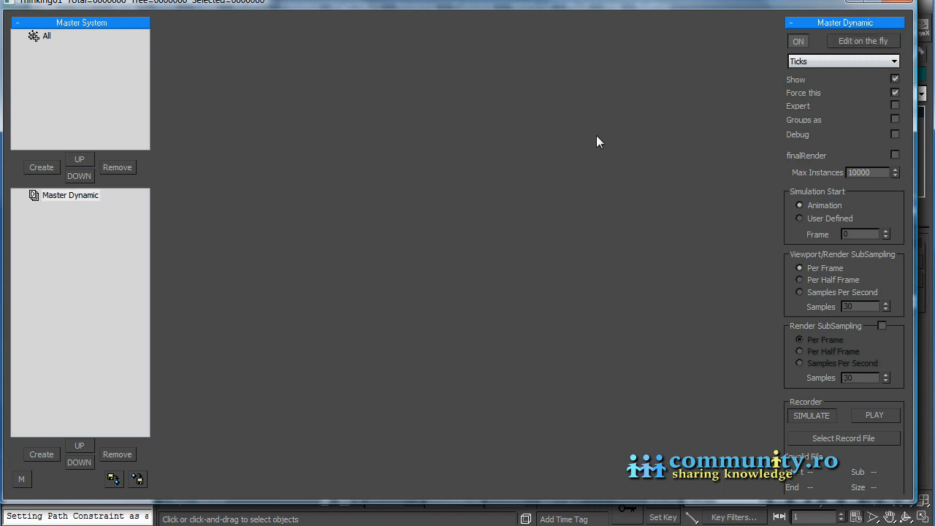
Step: Create a particle group named Fragments under the All group
left_click(34, 38)
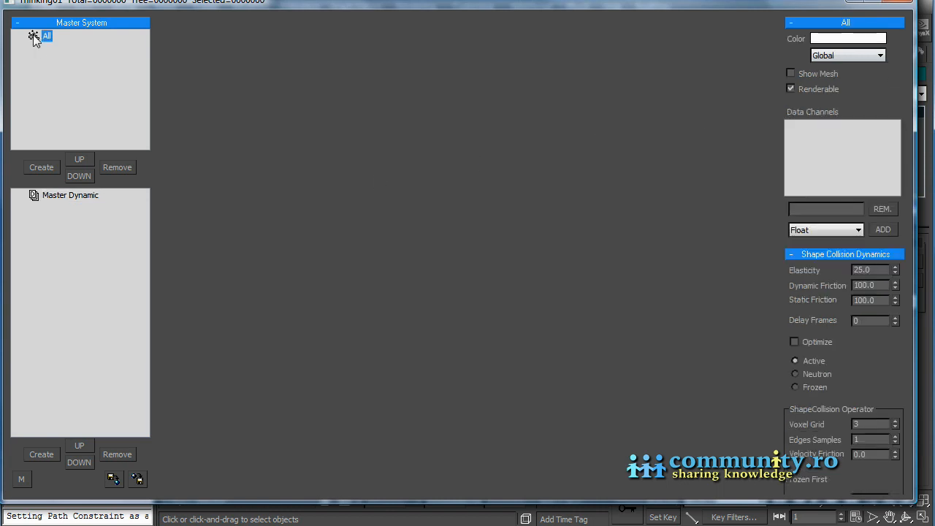
left_click(42, 167)
left_click(69, 48)
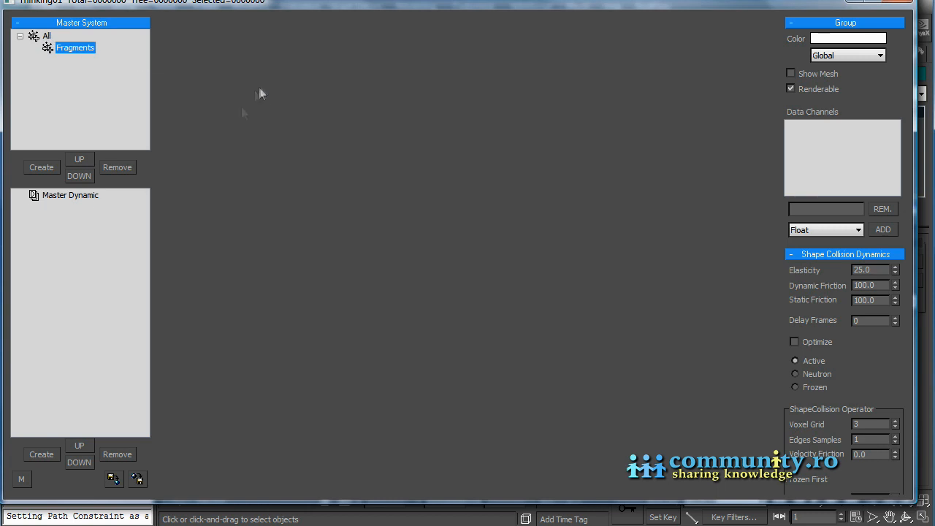
Step: Create a dynamic set named Create_fragments under Master Dynamic and enlarge its node graph area
left_click(70, 195)
left_click(42, 456)
left_click(87, 207)
type("Create_fragments")
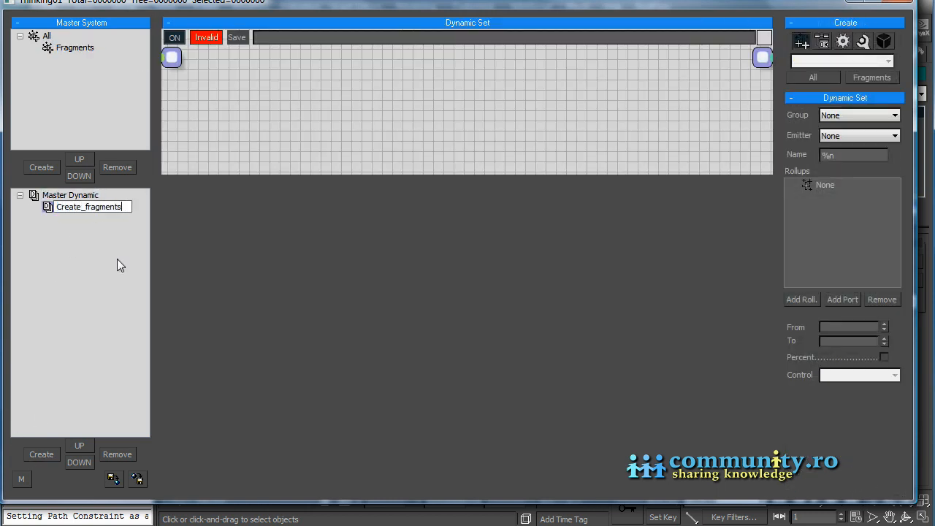
key("Return")
left_click_drag(241, 174, 272, 406)
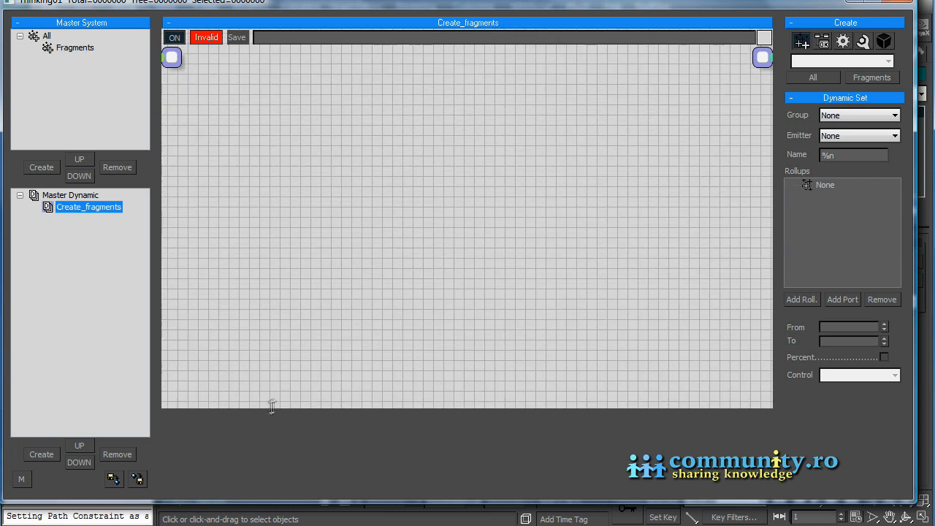
Step: Add an Obj.To Particle generator node to the middle of the Create_fragments graph
left_click(844, 43)
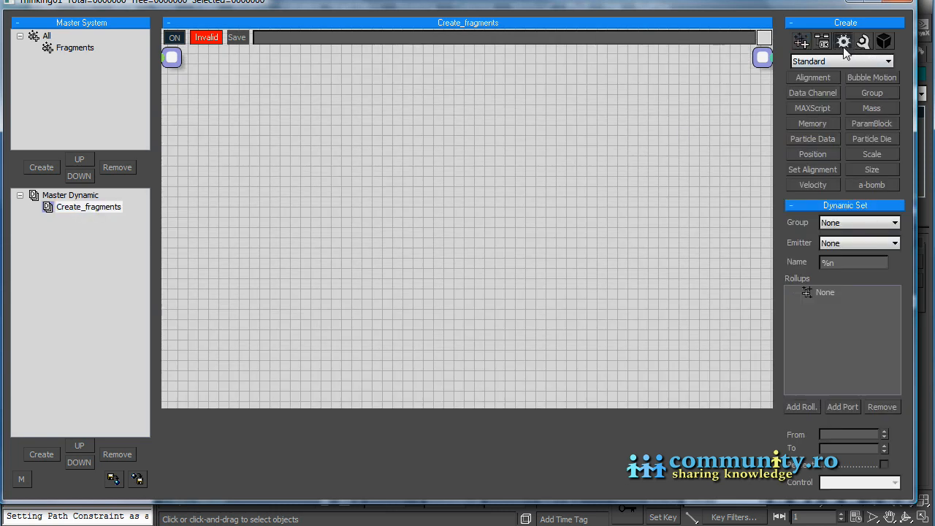
left_click(842, 62)
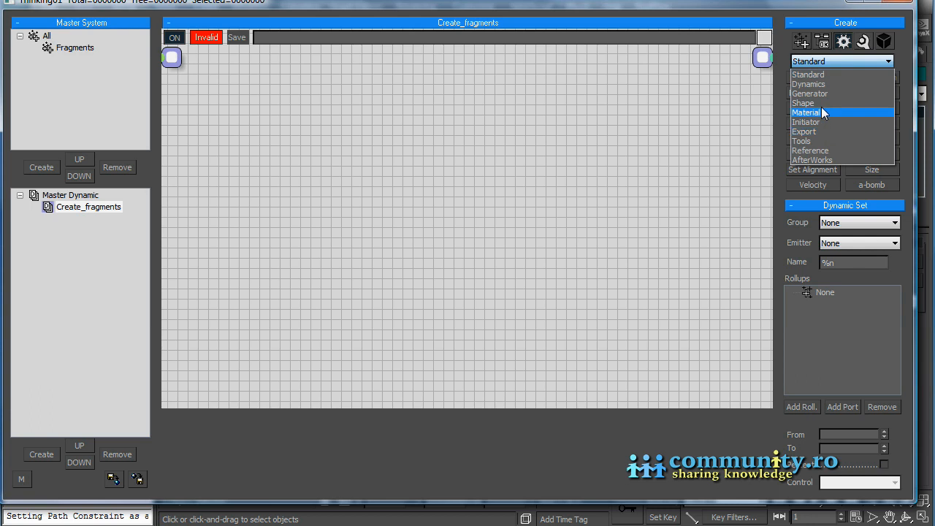
left_click(823, 94)
left_click(820, 91)
left_click(370, 168)
mouse_move(413, 177)
left_mouse_down()
mouse_move(387, 177)
mouse_move(426, 177)
mouse_move(428, 186)
left_mouse_up()
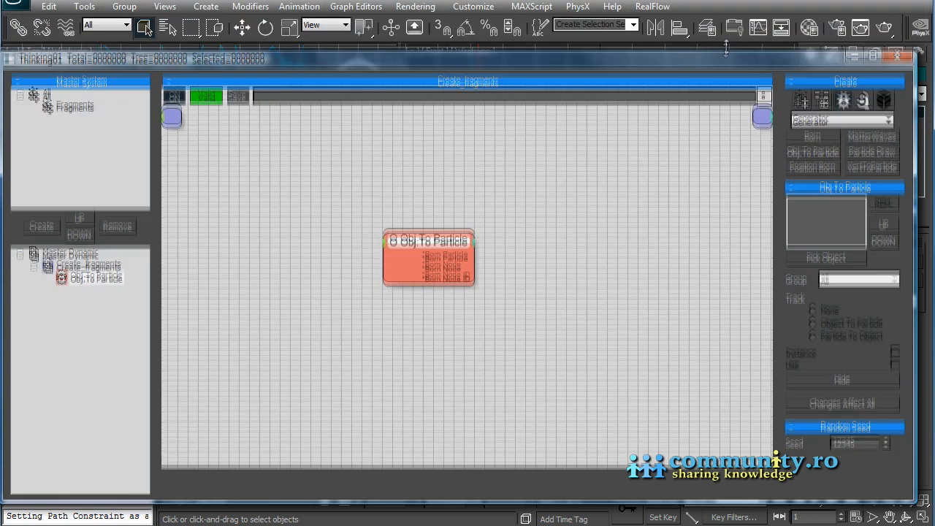
Step: Pick the slab pieces Box01_frag_01 through Box01_frag_64 by name as source objects for the Obj.To Particle node
left_click(826, 252)
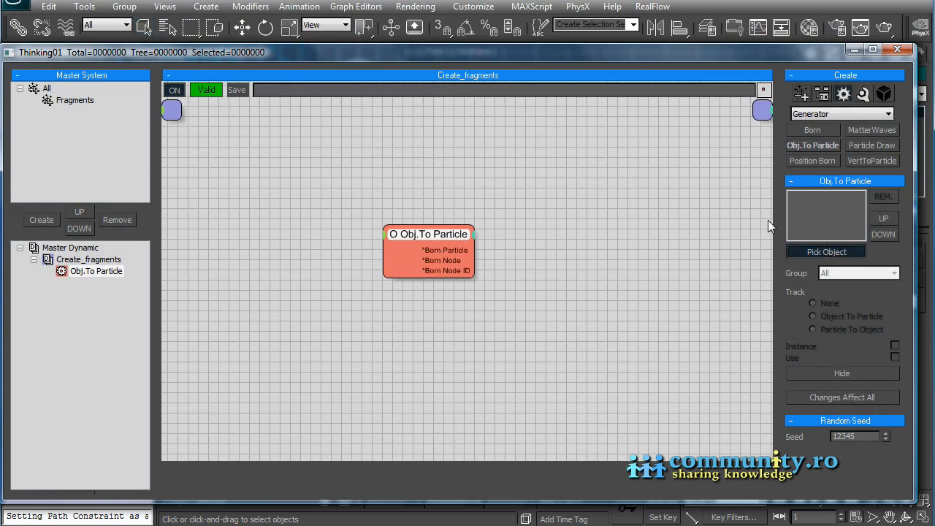
key("h")
left_click(115, 151)
scroll(115, 150, "down", 15)
left_click(104, 385, "shift")
left_click_drag(363, 292, 364, 205)
left_click(273, 456)
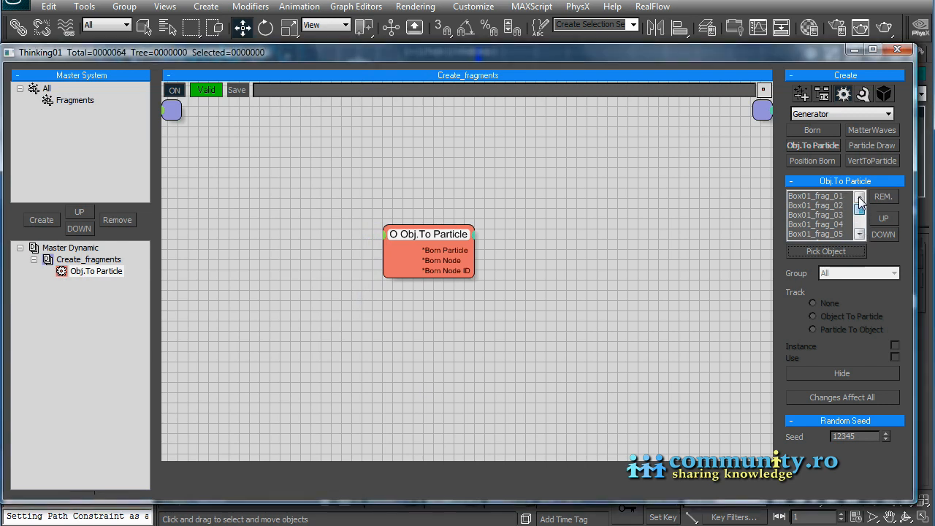
Step: For all listed pieces in Obj.To Particle, set the group to Fragments, enable Instance and hide the original objects
left_click_drag(861, 209, 861, 233)
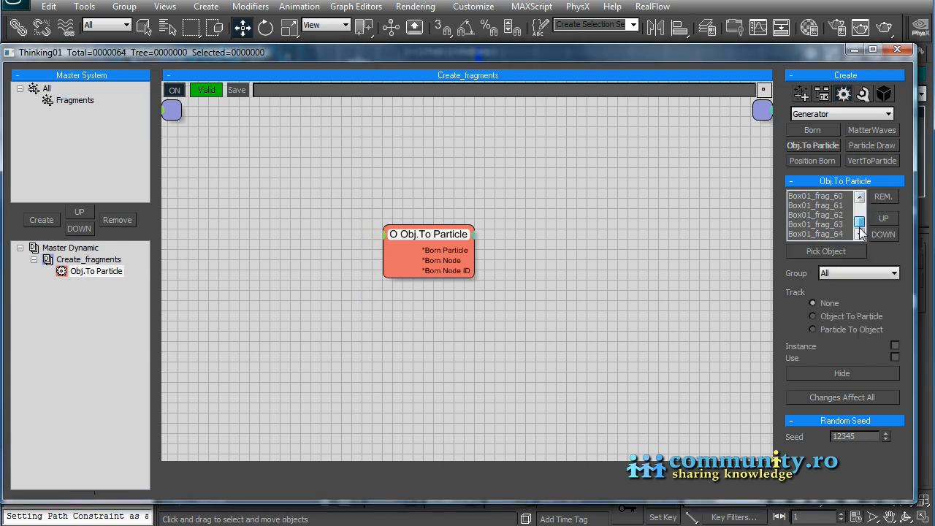
left_click(833, 233, "shift")
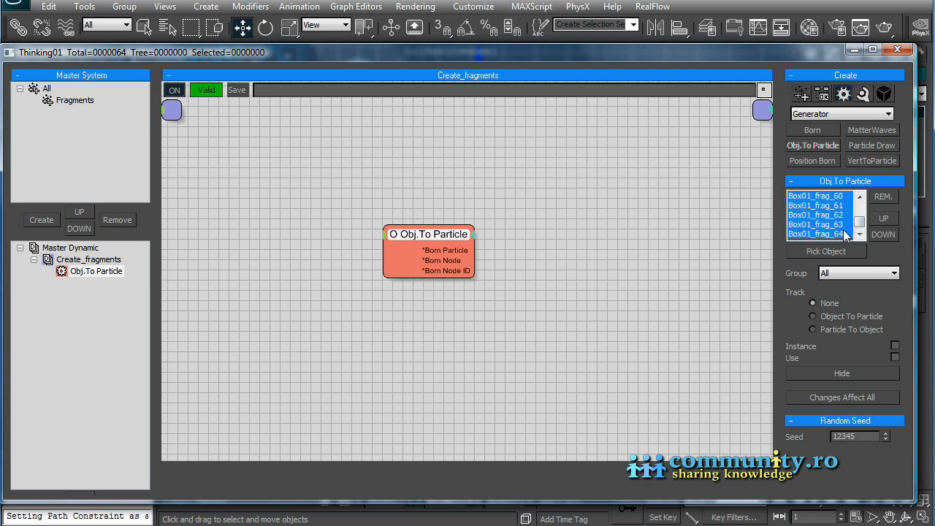
mouse_move(860, 222)
left_mouse_down()
mouse_move(861, 202)
mouse_move(863, 233)
left_mouse_up()
left_click(877, 281)
left_click(847, 296)
left_click(867, 372)
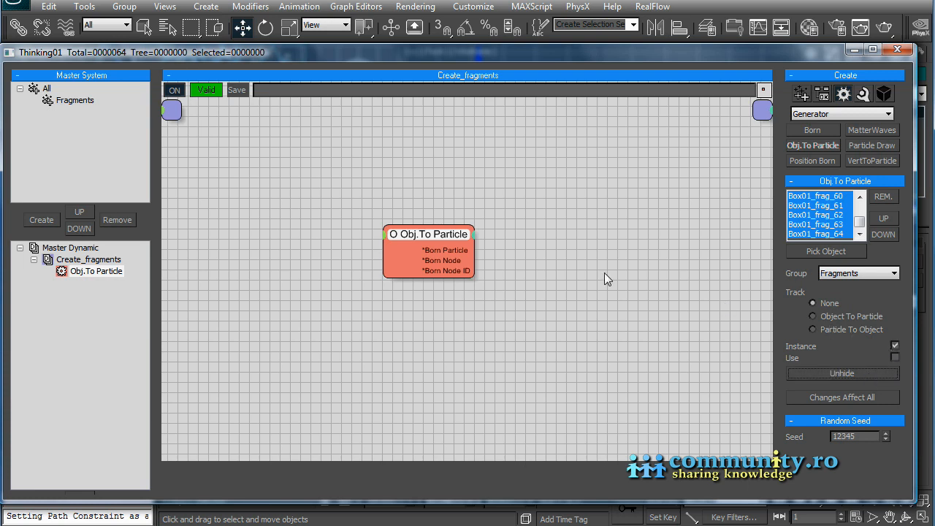
Step: Close the network to check the fragment particles up to frame 5, and reopen it in a smaller window that leaves the viewports visible
left_click(897, 49)
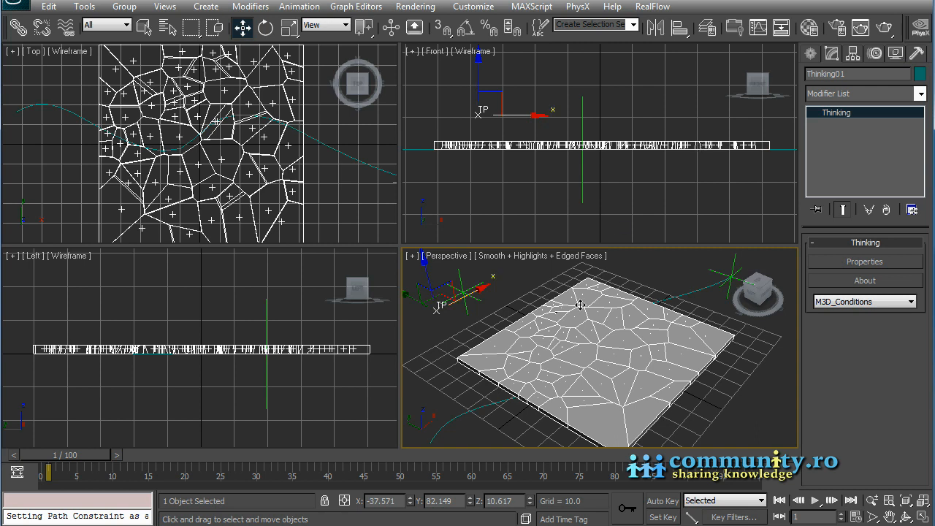
left_click_drag(65, 455, 105, 470)
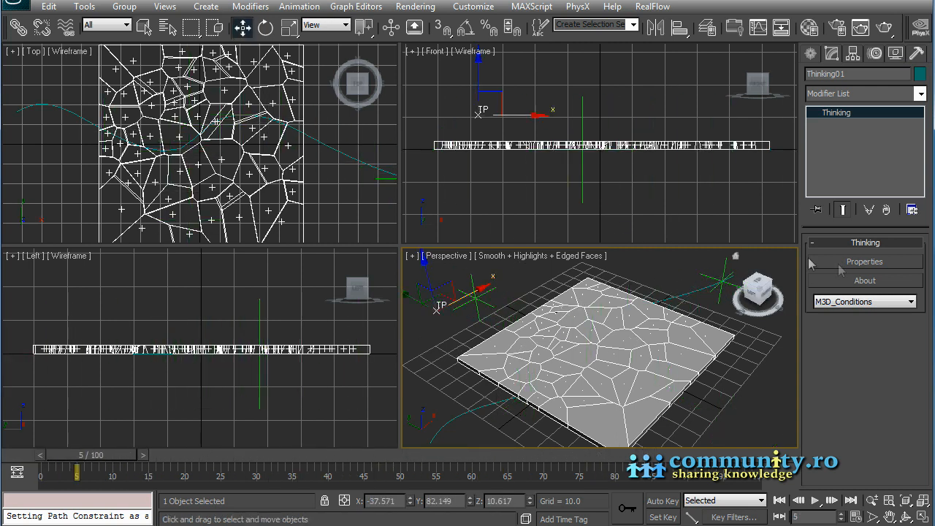
left_click(814, 261)
left_click_drag(912, 499, 855, 333)
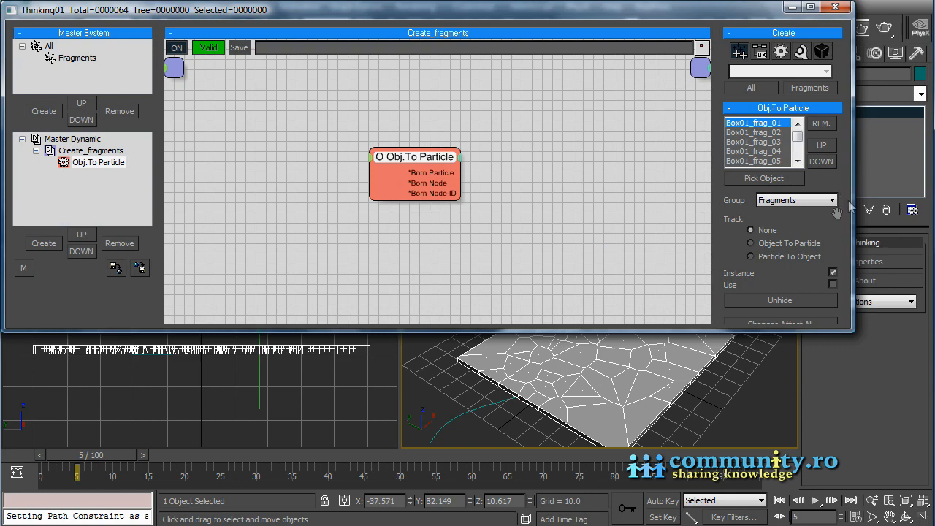
middle_click_drag(722, 392, 724, 405)
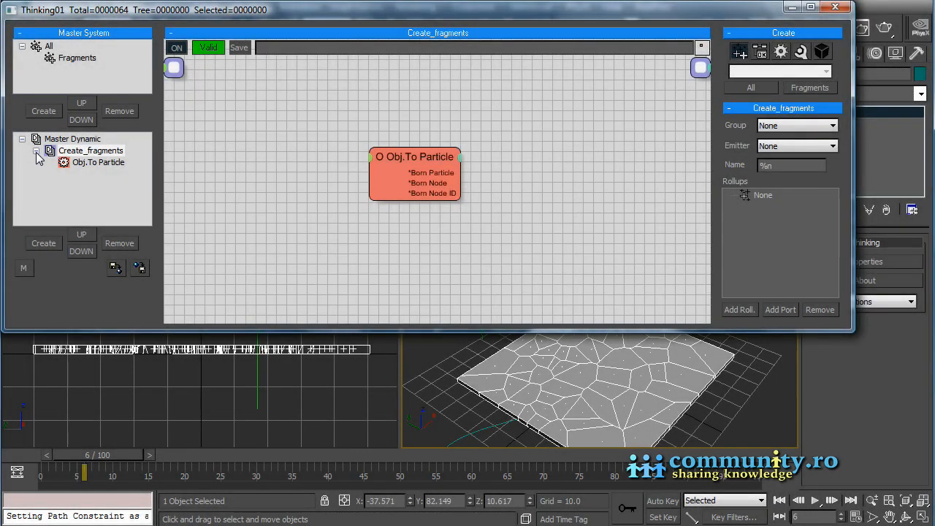
Step: Create a dynamic set directly under Master Dynamic and name it Dynamics
left_click(36, 150)
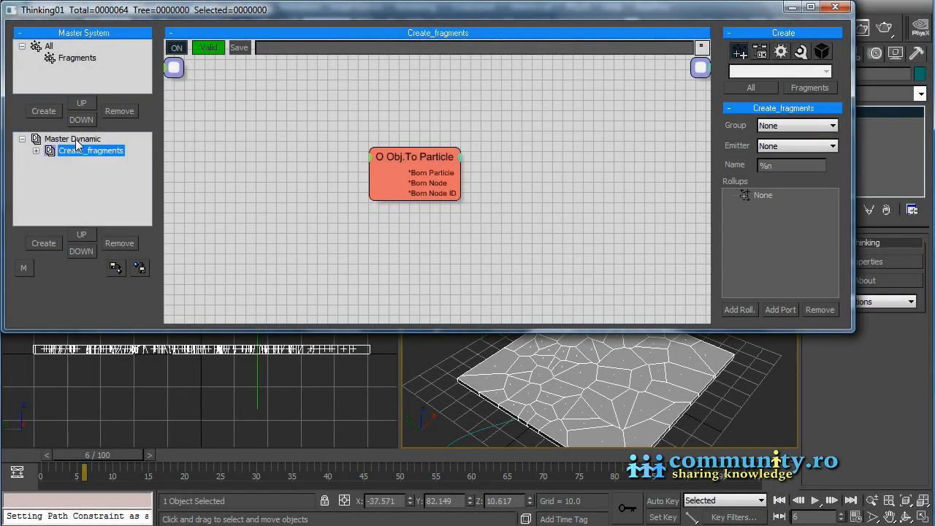
left_click(76, 141)
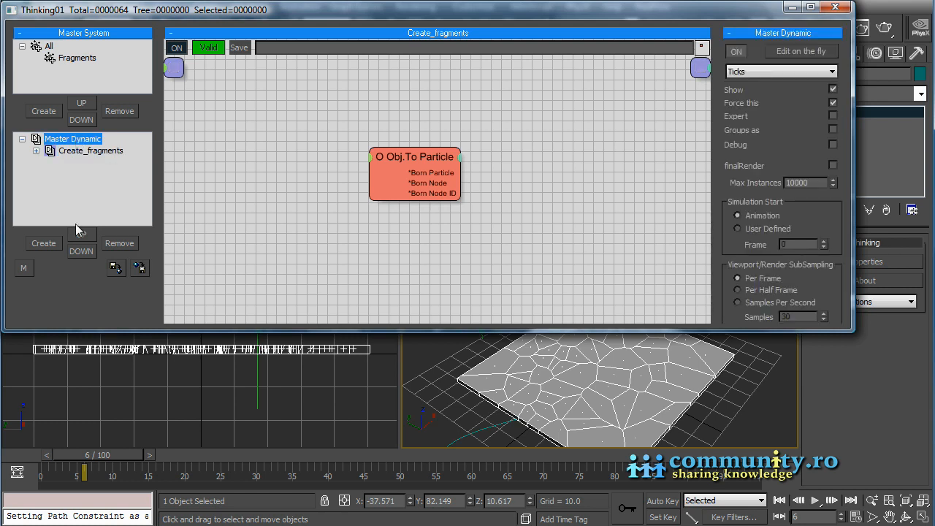
left_click(43, 244)
left_click(76, 165)
left_click(72, 164)
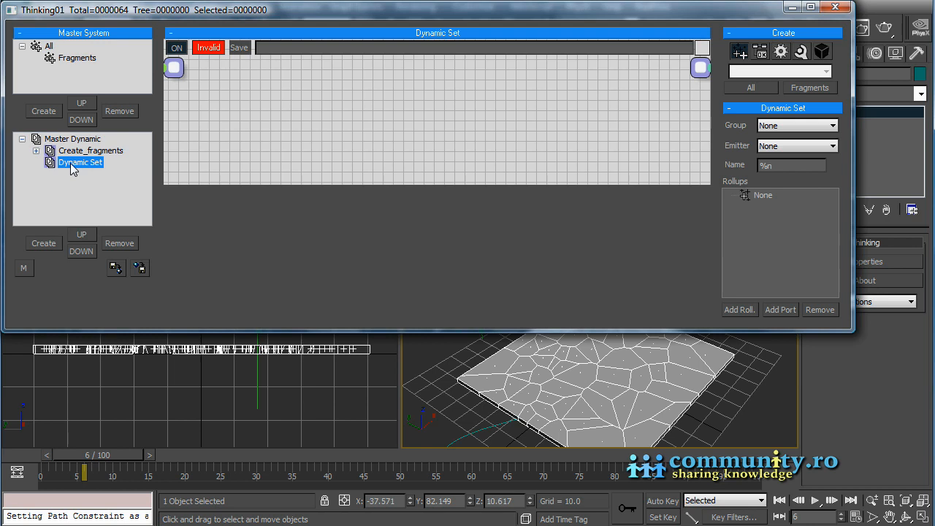
left_click_drag(89, 164, 96, 164)
type("s")
key("Return")
Step: Create a child dynamic set inside Dynamics and name it Activate_Particles
left_click(46, 244)
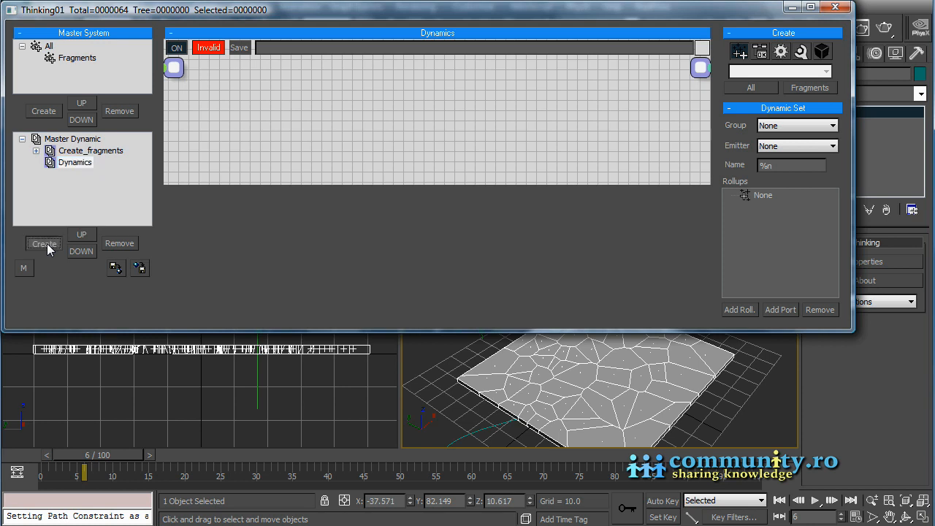
left_click(94, 176)
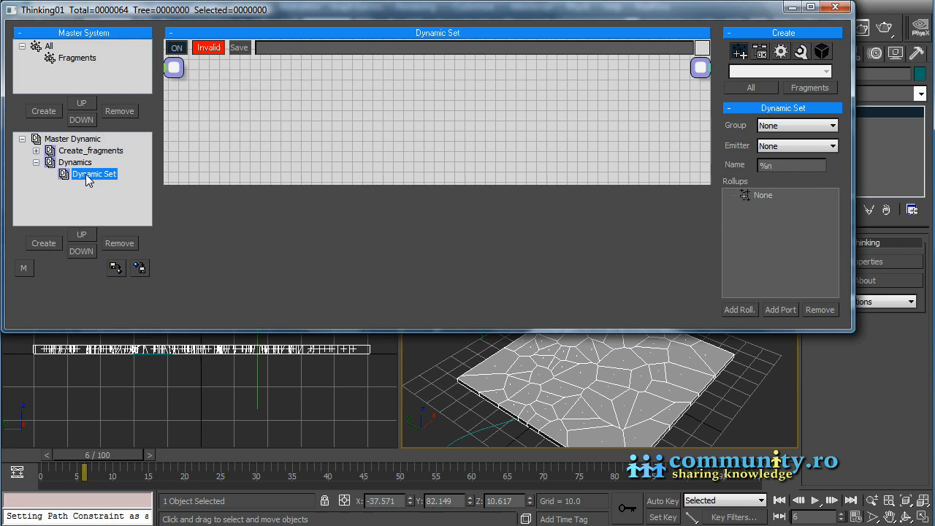
left_click(88, 177)
type("Activate_Particles")
key("Return")
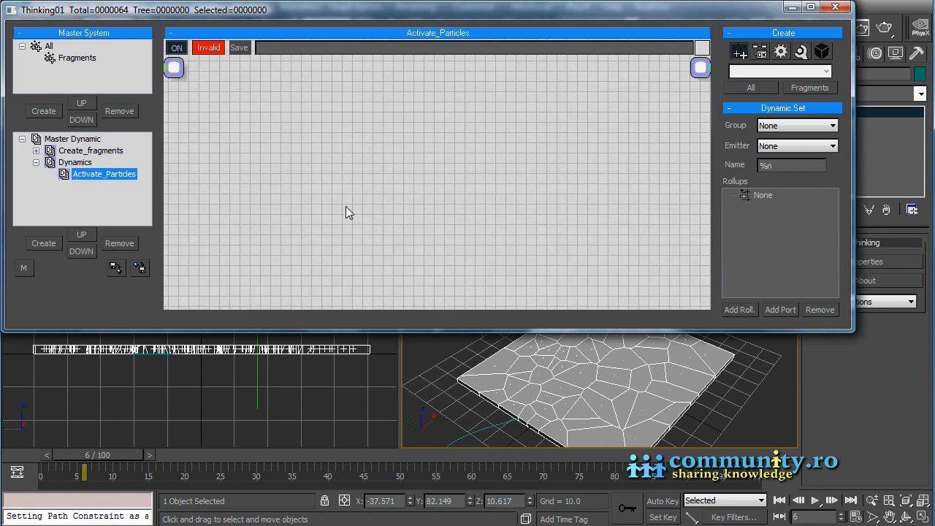
Step: Add a PPass initiator node to the Activate_Particles graph and set its group to Fragments
left_click(786, 70)
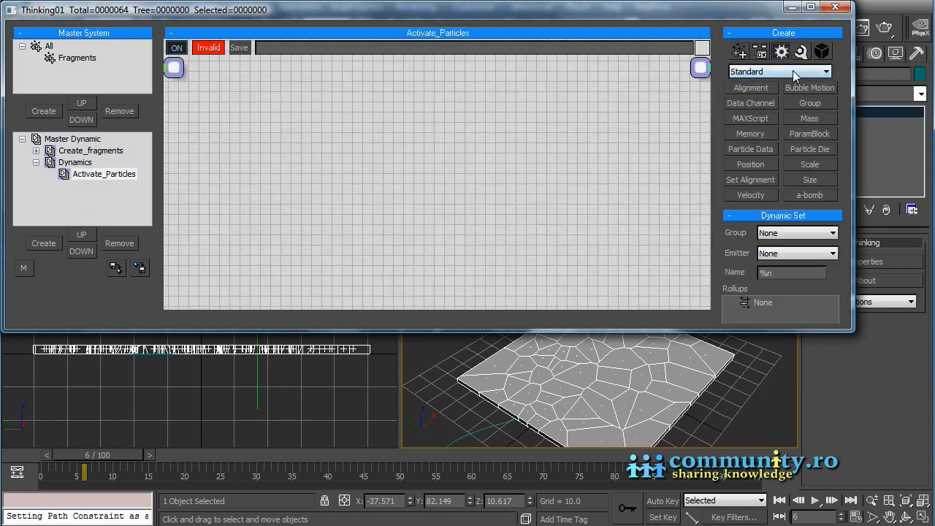
left_click(782, 71)
left_click(761, 133)
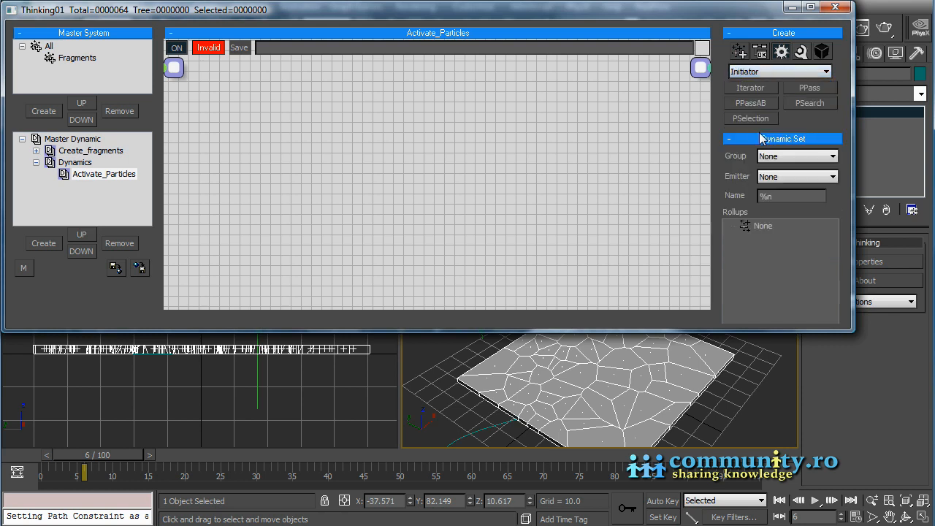
left_click(809, 88)
left_click(251, 150)
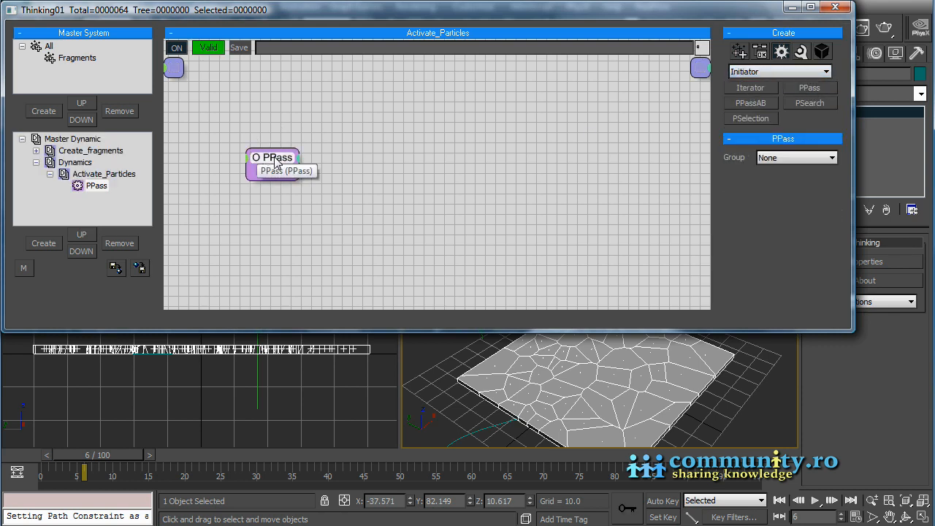
left_click(824, 160)
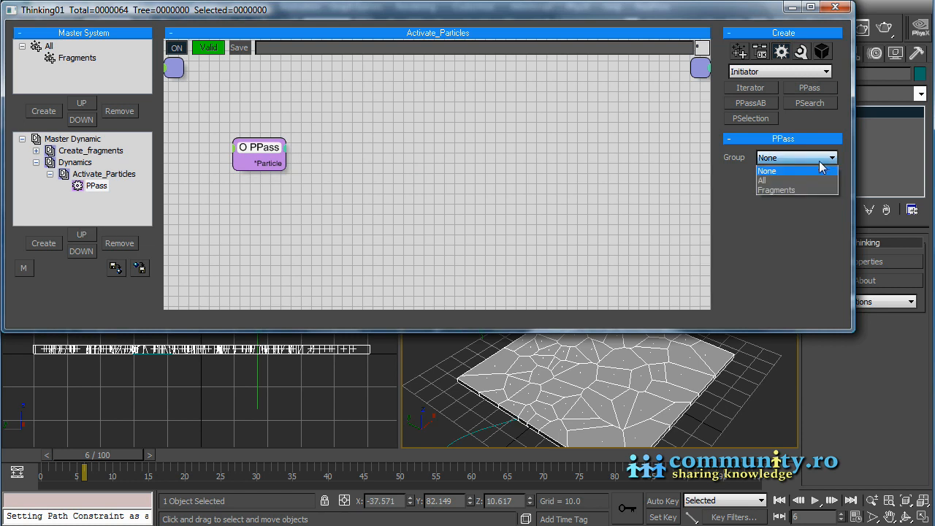
left_click(797, 193)
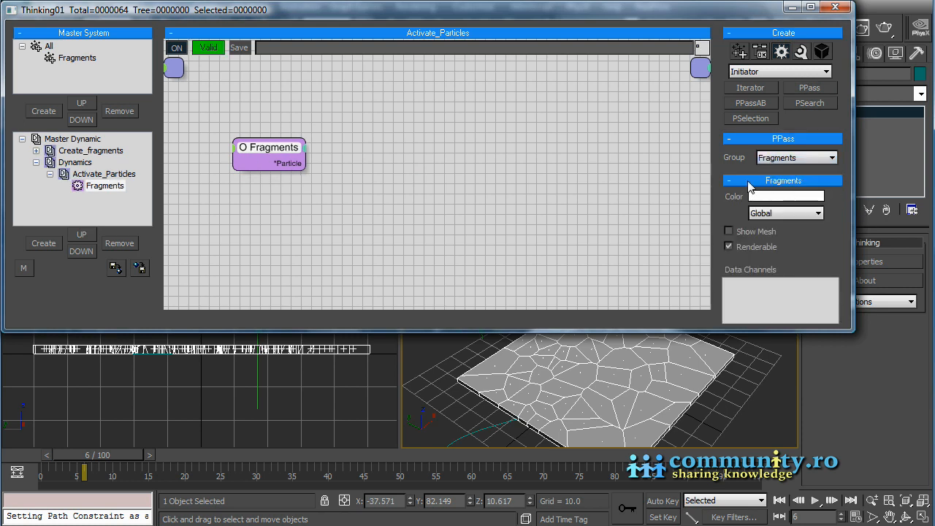
left_click_drag(272, 153, 276, 152)
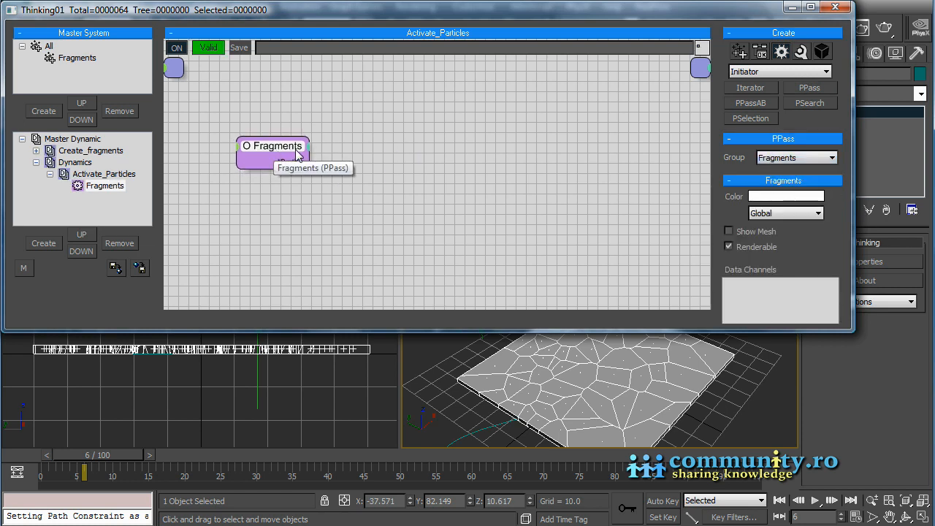
Step: Create a new particle group under All and name it Activated
left_click(45, 47)
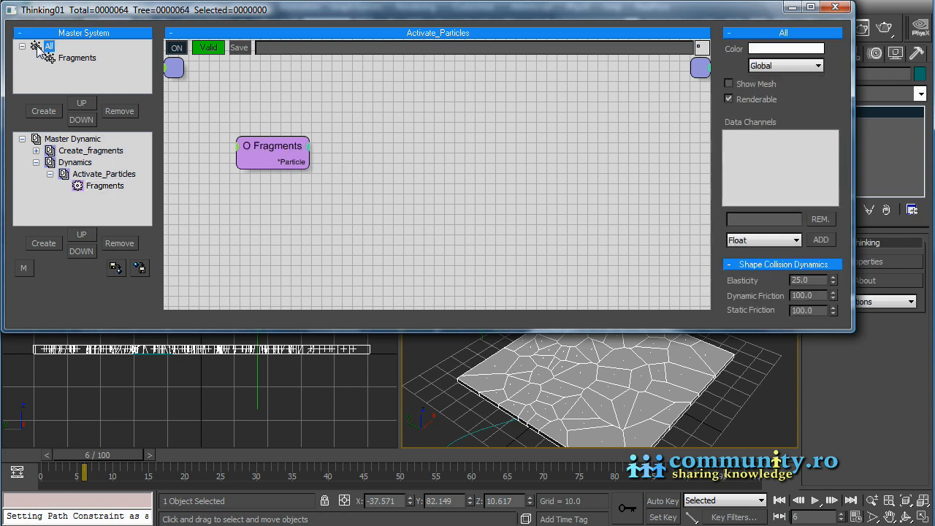
left_click(60, 114)
left_click(69, 70)
left_click(70, 72)
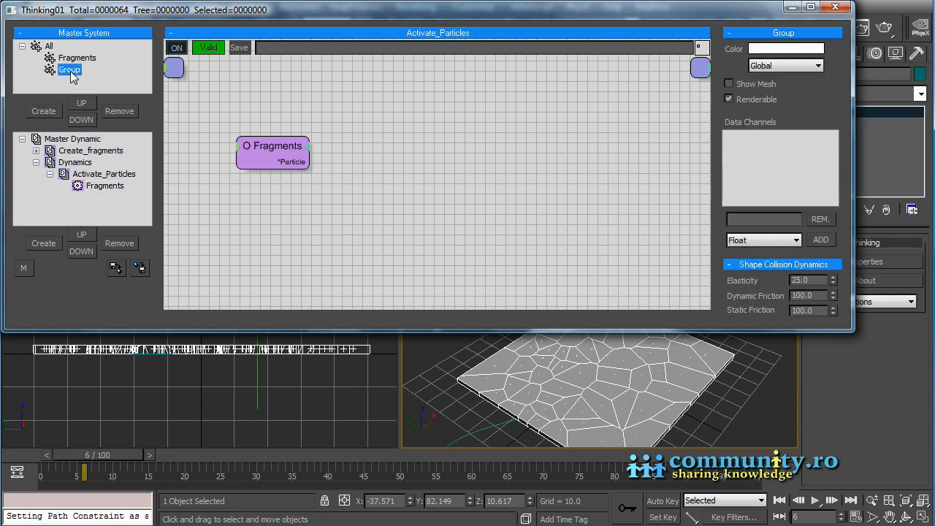
type("Activated")
key("Return")
Step: Set the Activated group's color to bright red (255, 19, 19) and refresh the particles in the viewports
left_click(770, 50)
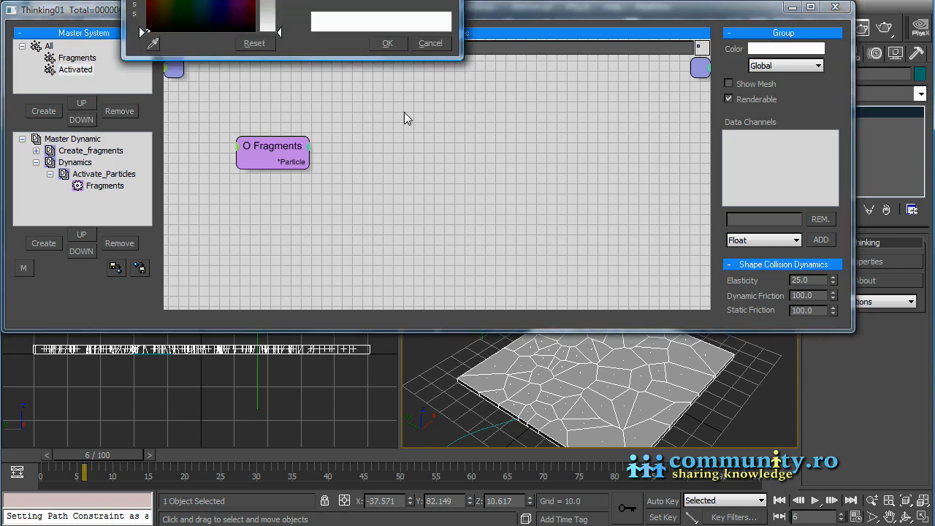
left_click_drag(358, 0, 513, 118)
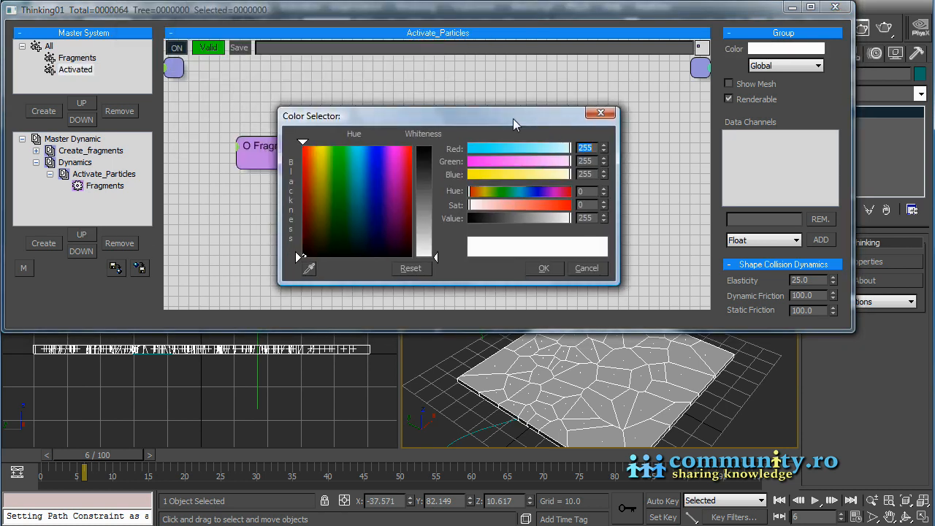
mouse_move(544, 205)
left_mouse_down()
mouse_move(562, 205)
mouse_move(537, 205)
left_mouse_up()
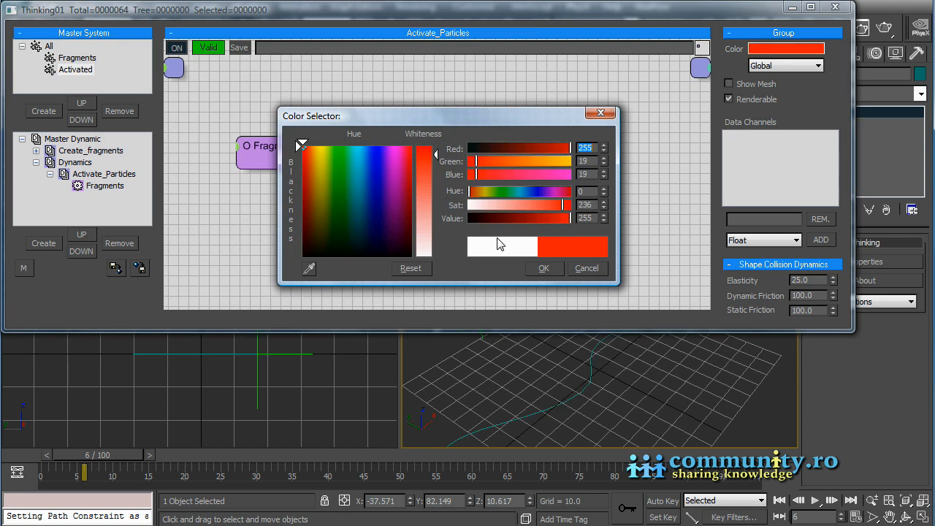
left_click(544, 269)
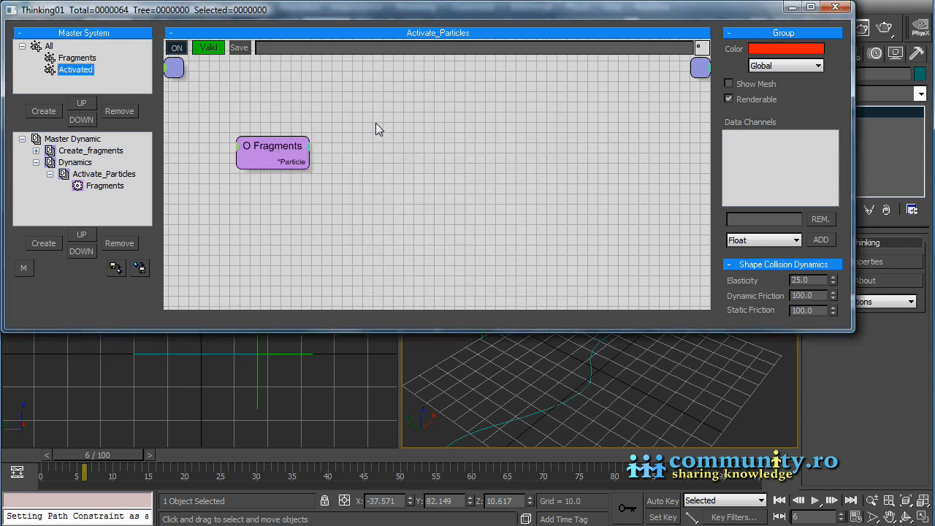
left_click(129, 455)
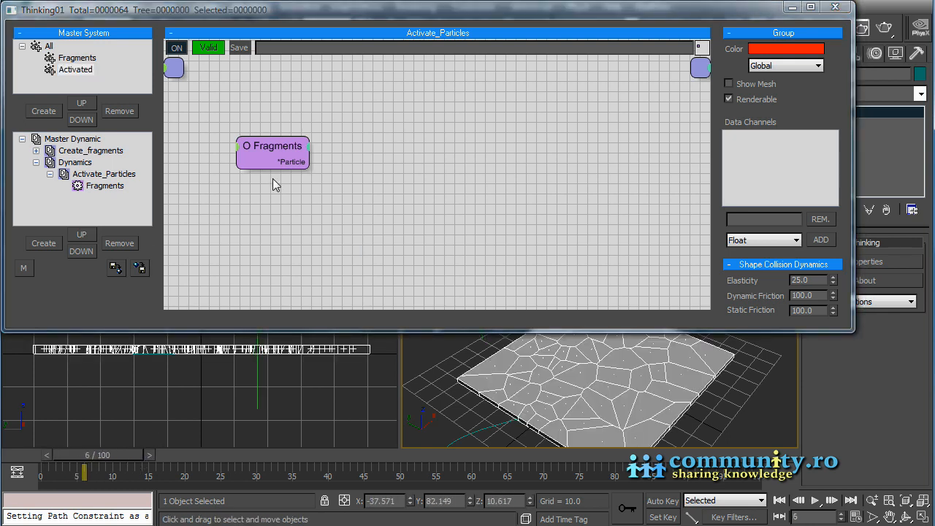
Step: Expose the Position output on the Fragments node and shift the node slightly up and left in the graph
left_click(272, 147)
left_click_drag(272, 149, 263, 141)
left_click(297, 148)
left_click(292, 174)
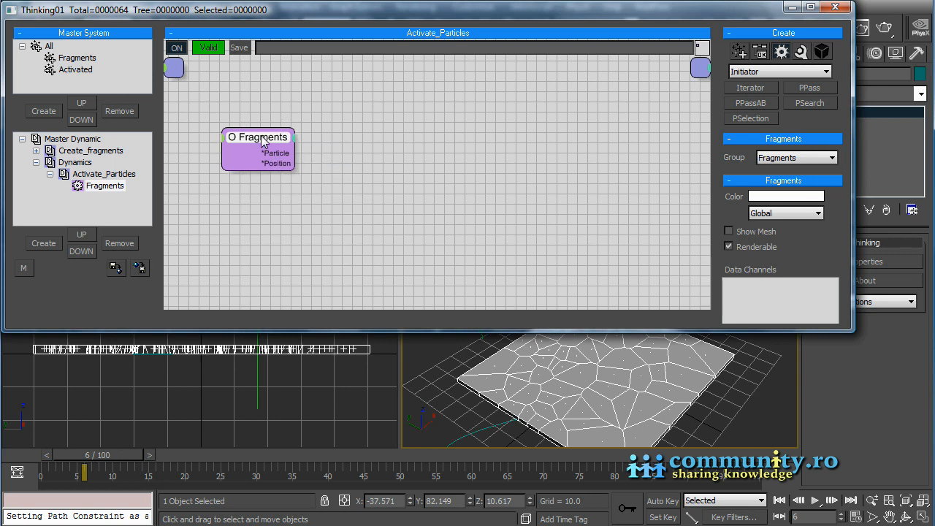
Step: Add a standard Node helper to the graph and place it just below the Fragments node
left_click(801, 51)
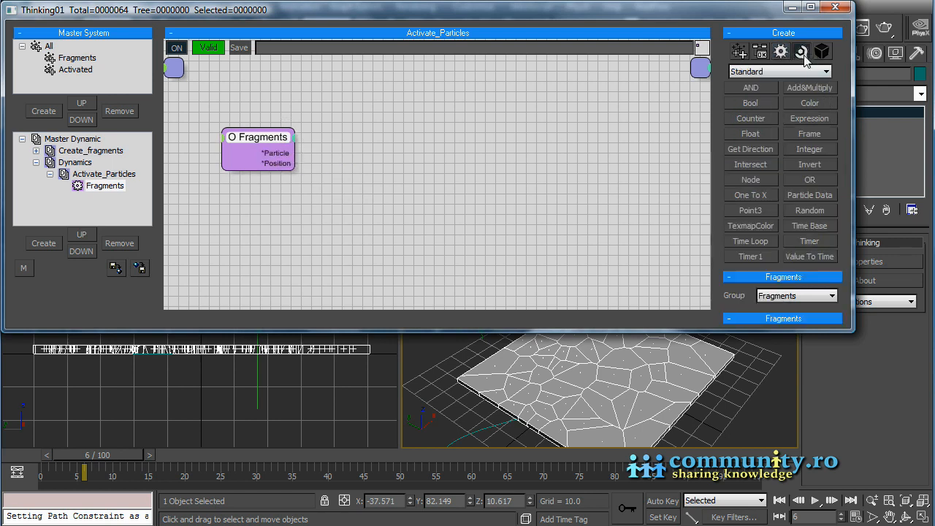
left_click(757, 183)
left_click(276, 209)
left_click_drag(305, 224, 260, 196)
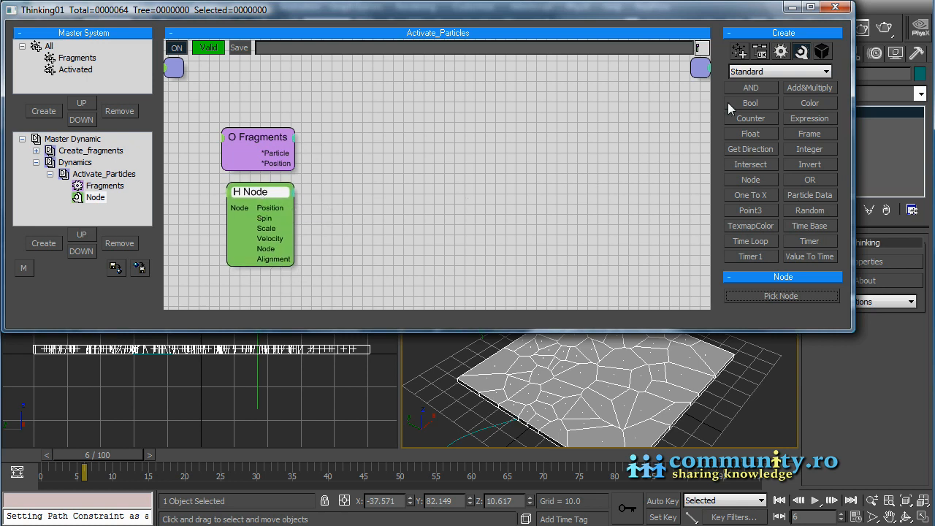
Step: Add a Distance condition and wire the Fragments position to Position 1 and the Node position to Position 2
left_click(761, 51)
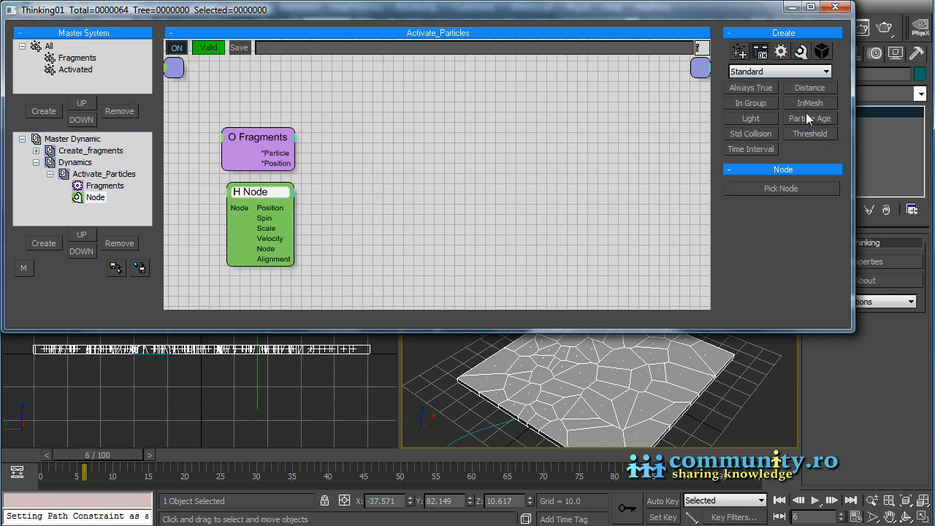
left_click(402, 134)
left_click_drag(403, 146, 373, 133)
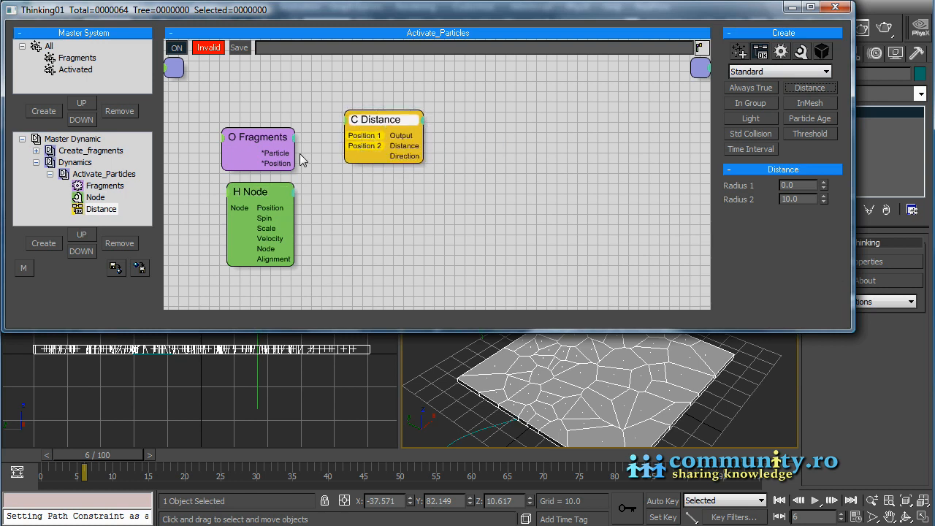
left_click_drag(294, 163, 347, 136)
left_click_drag(294, 207, 360, 152)
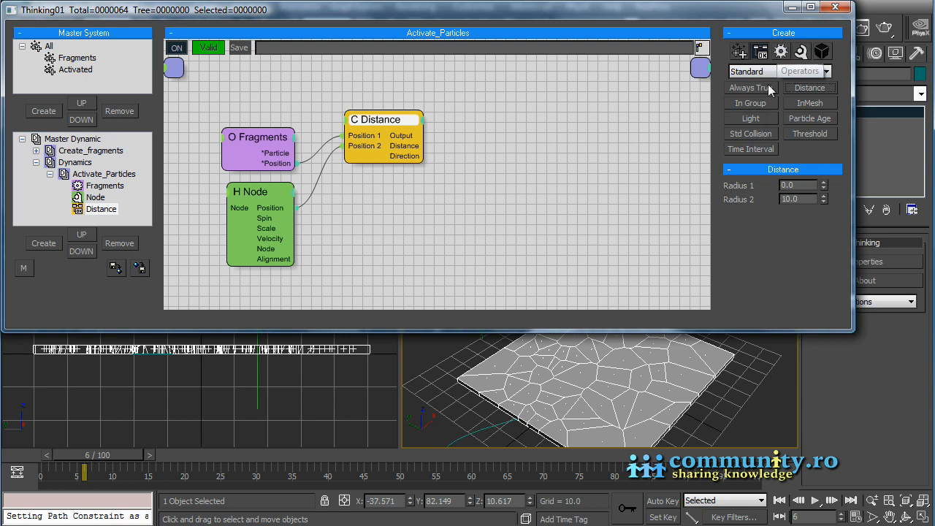
Step: Add a standard Group operator to the right of the Distance condition and expose its ON input
left_click(784, 51)
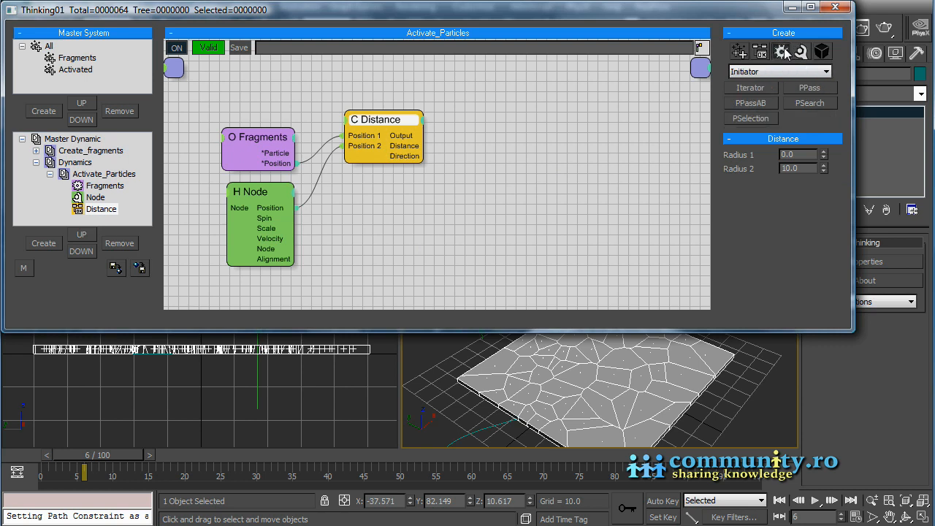
left_click(781, 73)
left_click(773, 84)
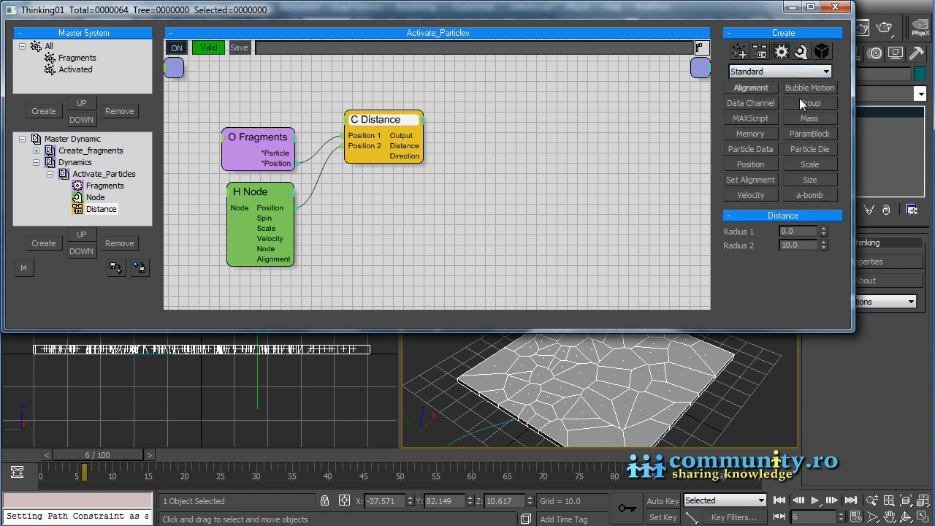
left_click_drag(523, 130, 540, 130)
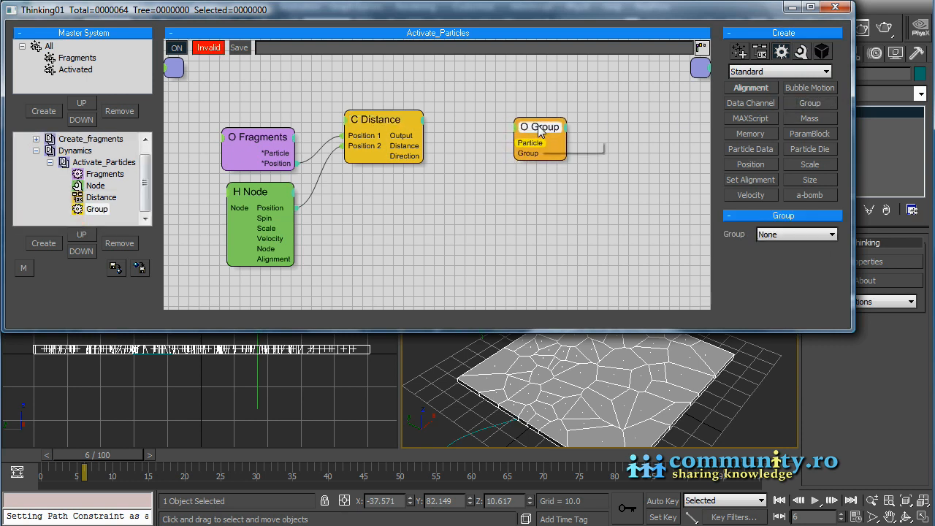
right_click(516, 131)
left_click(503, 136)
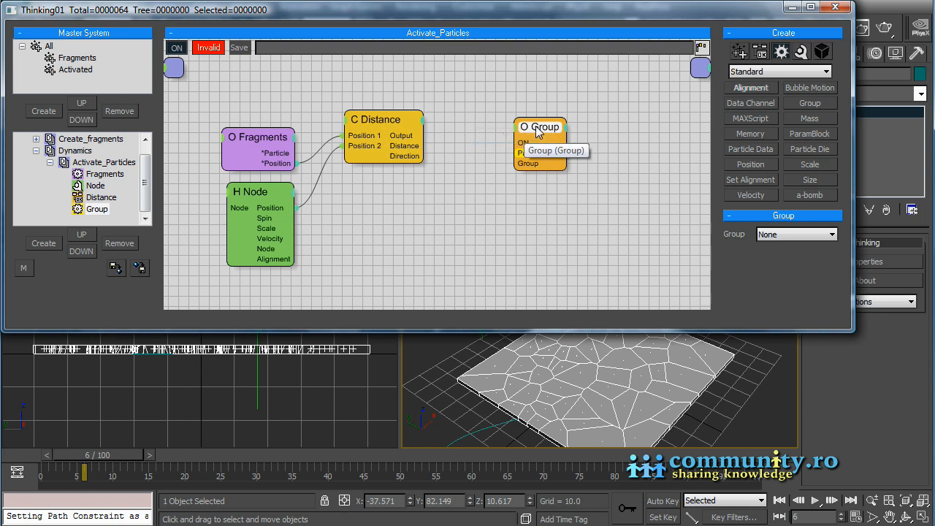
Step: Wire the Distance Output to the Group's ON and the Fragments Particle to its Particle input, then space out the nodes
left_click_drag(405, 135, 541, 119)
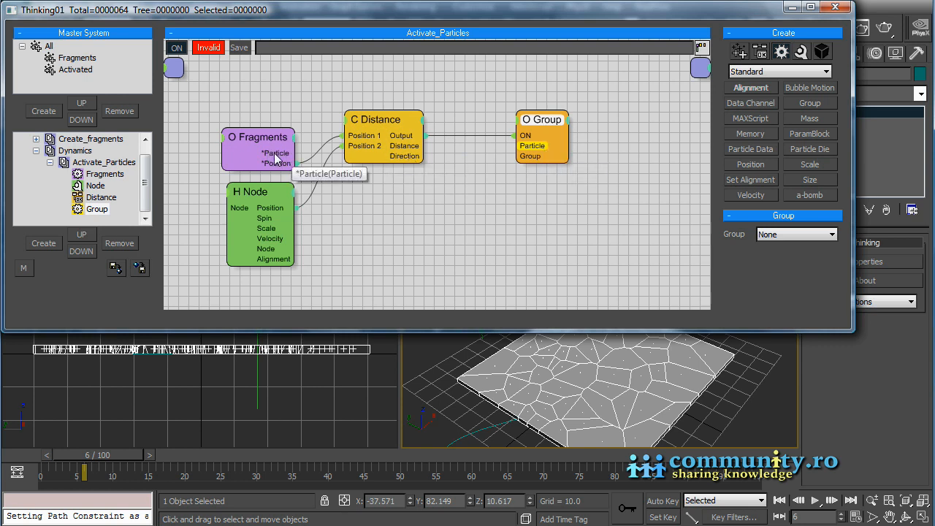
left_click_drag(423, 146, 552, 130)
left_click_drag(378, 123, 386, 102)
left_click_drag(553, 123, 550, 124)
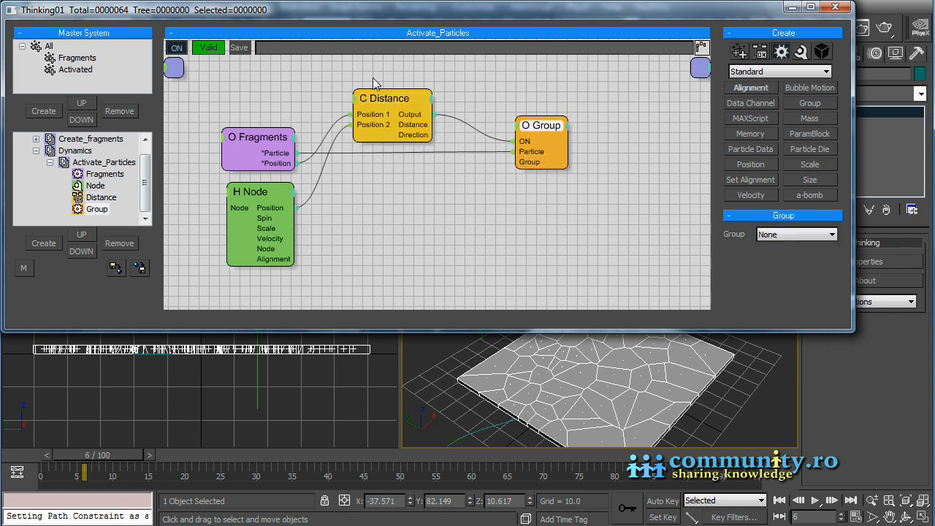
Step: Pick the Point01 helper as the source of the Node helper and scrub the animation to frame 43
left_click(382, 98)
left_click(250, 191)
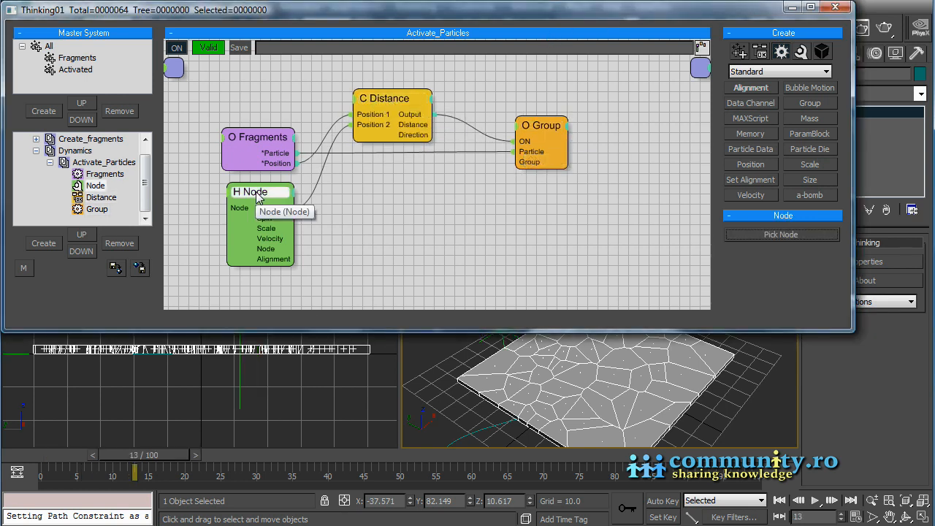
left_click(784, 235)
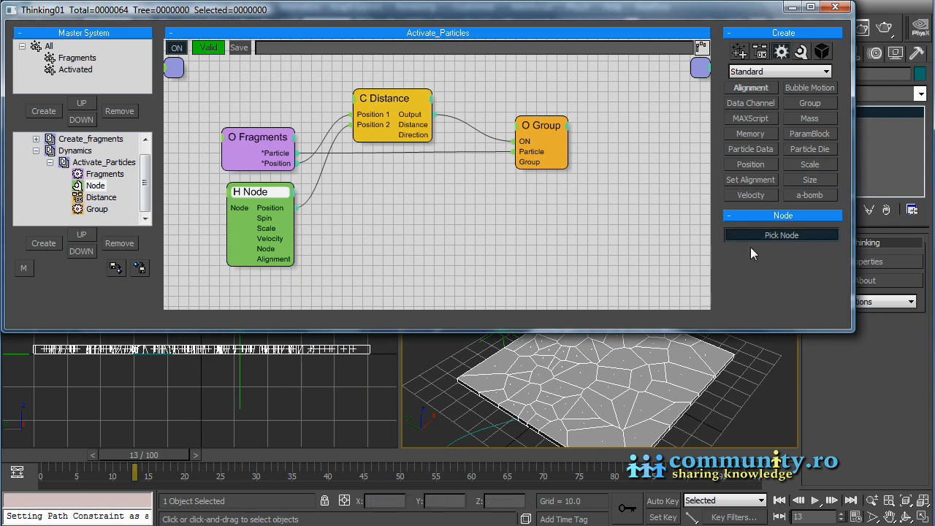
left_click(482, 340)
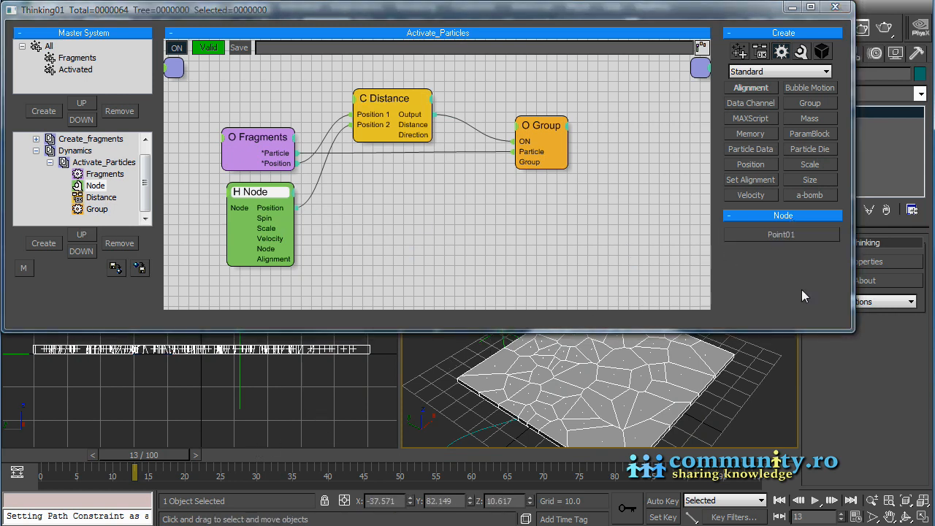
left_click_drag(160, 460, 350, 508)
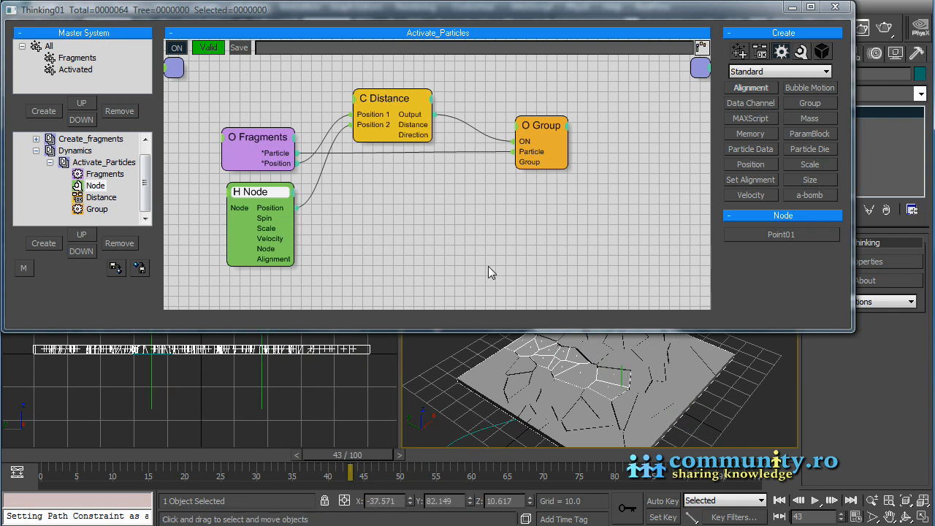
Step: Set the target group of the Group operator to Activated
left_click(76, 71)
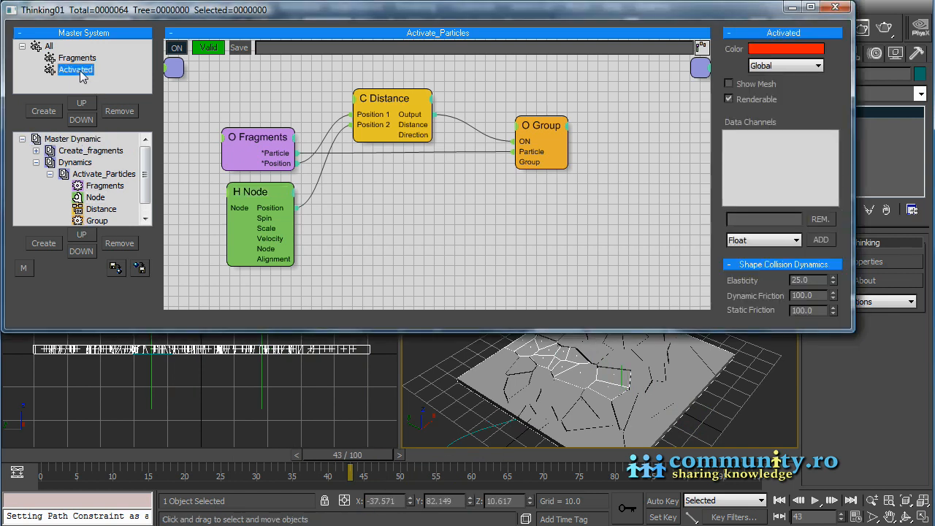
left_click(548, 131)
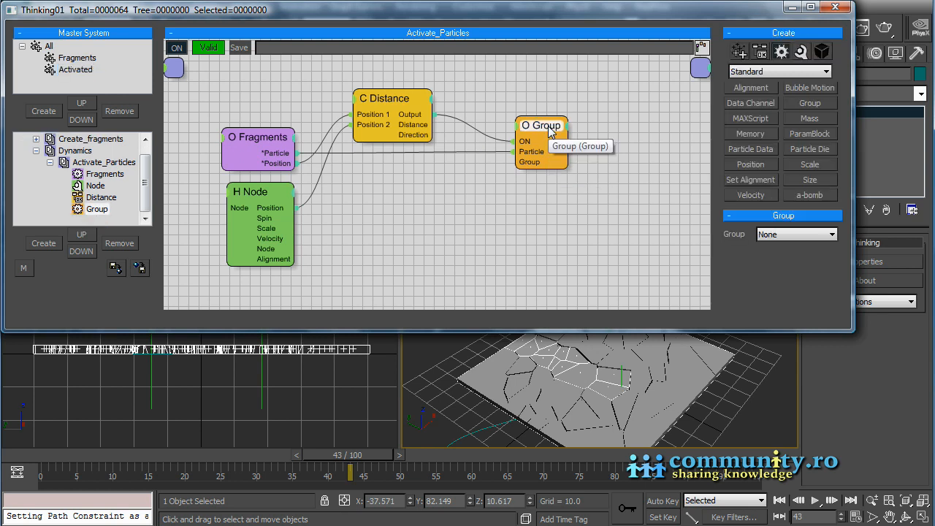
left_click(785, 238)
left_click(777, 277)
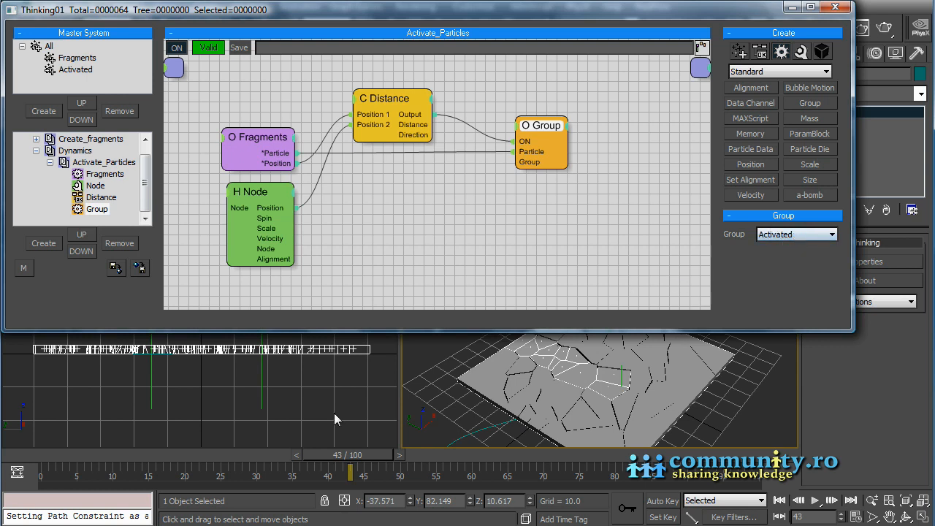
Step: Set the Distance condition's Radius 2 to 25.0 and scrub the animation to frame 45 to check which fragments activate
left_click_drag(343, 453, 429, 475)
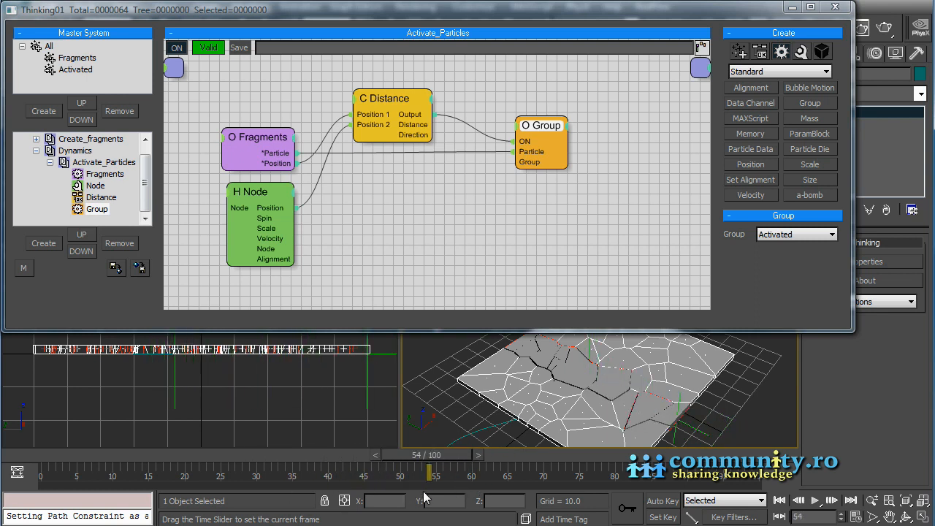
left_click(380, 111)
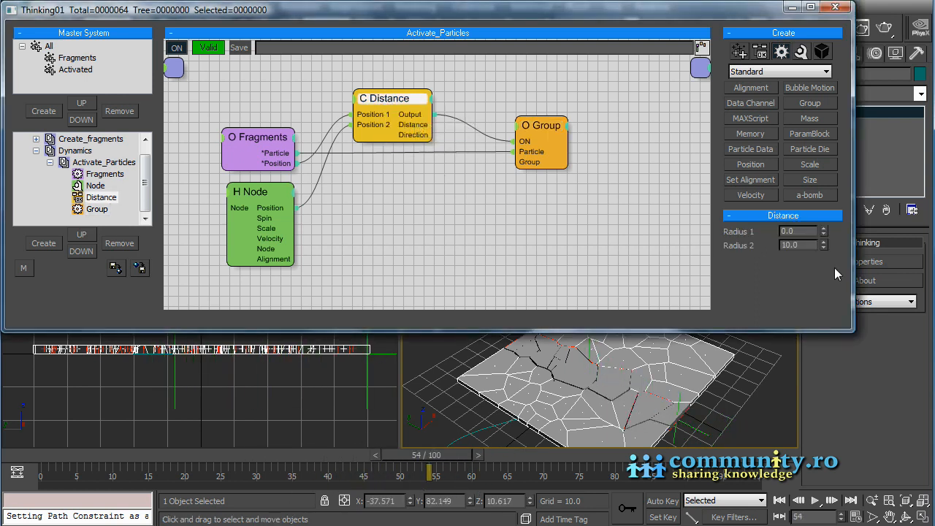
left_click_drag(424, 457, 363, 459)
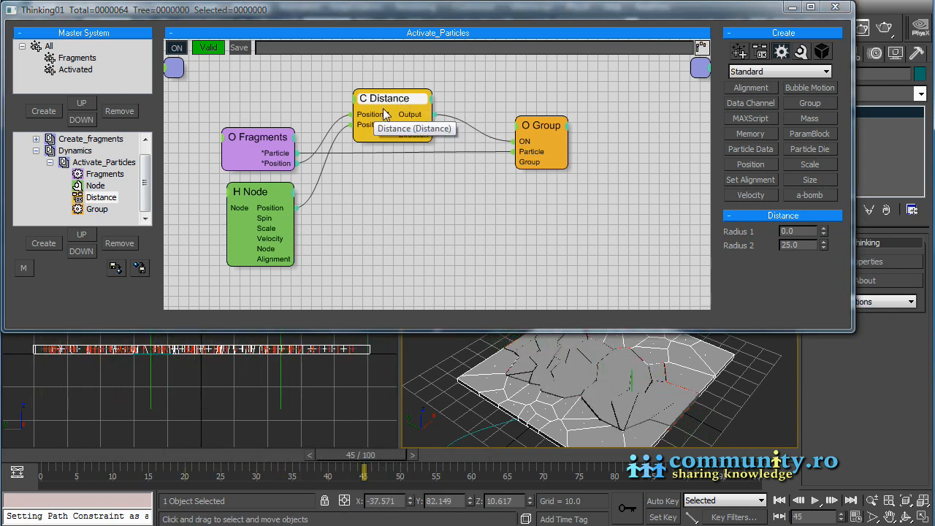
Step: Add a Float helper above the Fragments node, expose the Distance condition's Radius 2 input and wire the Float's Value to it
left_click(802, 51)
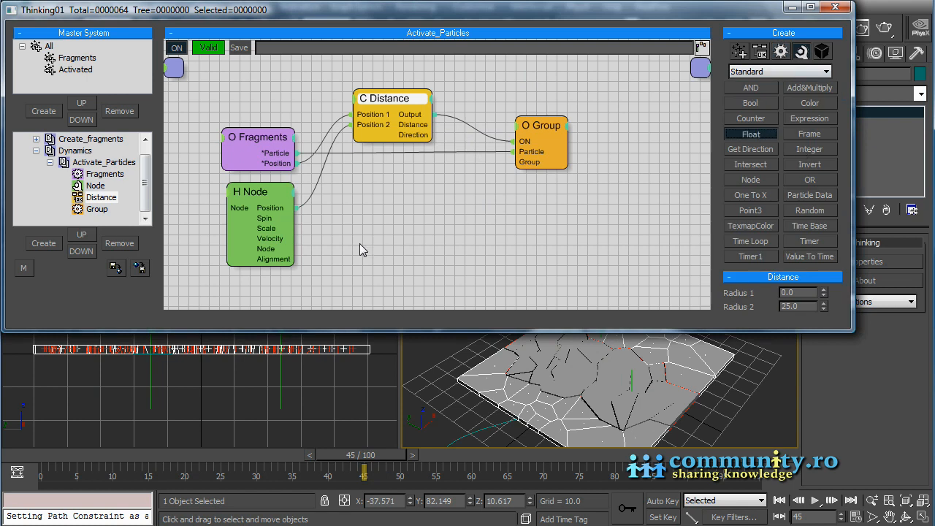
left_click(242, 86)
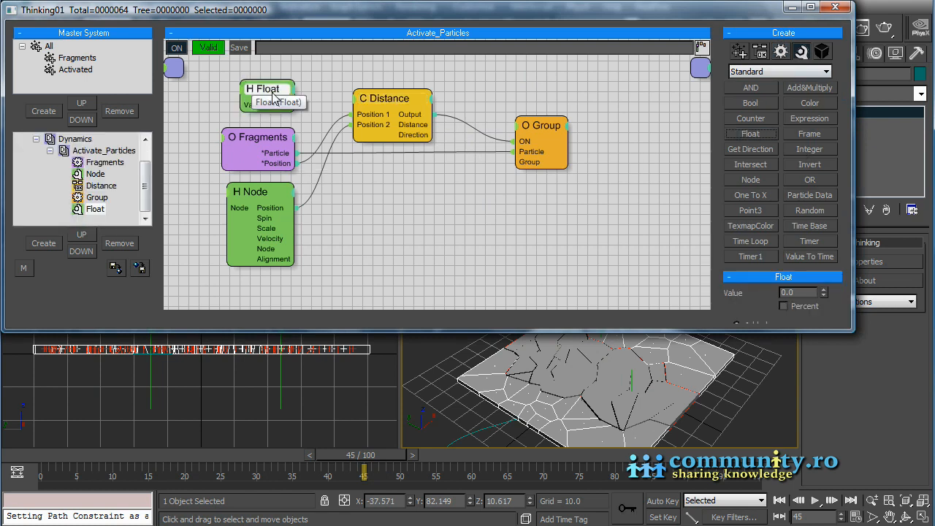
left_click(356, 103)
left_click(344, 189)
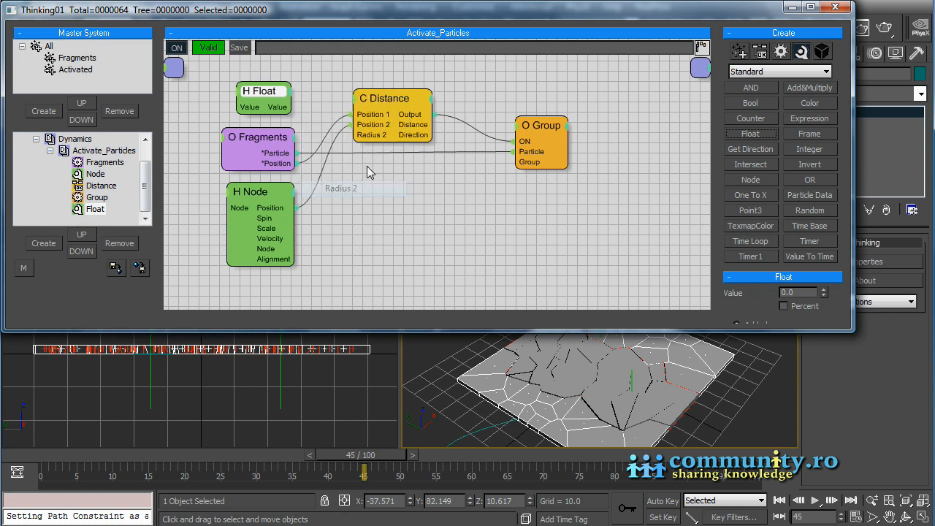
left_click_drag(290, 107, 354, 134)
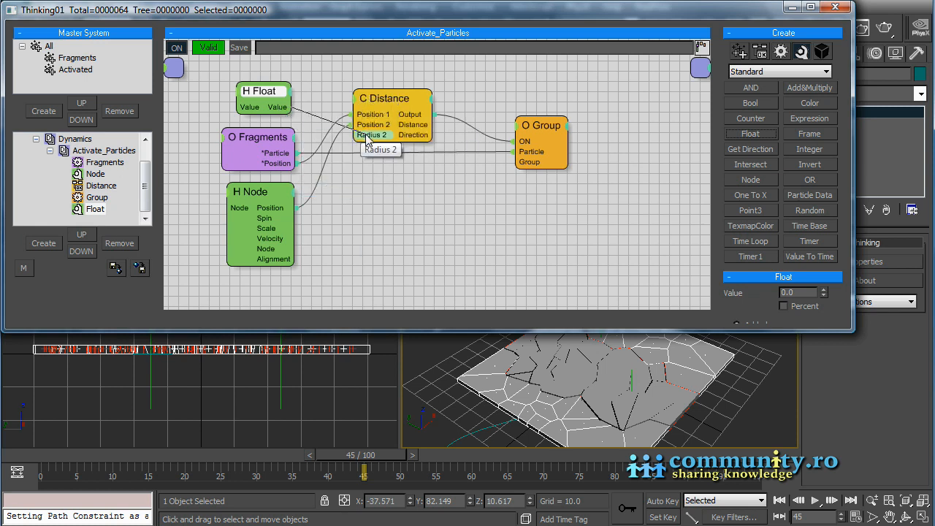
left_click(391, 102)
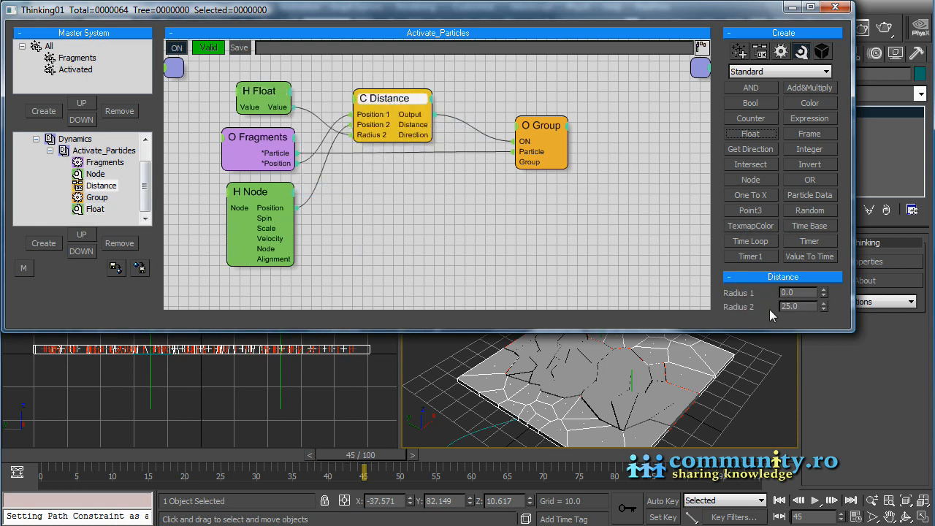
Step: Test Float values such as 14.35 while scrubbing the animation to frame 38, and reset the value to 0.0
left_click(268, 95)
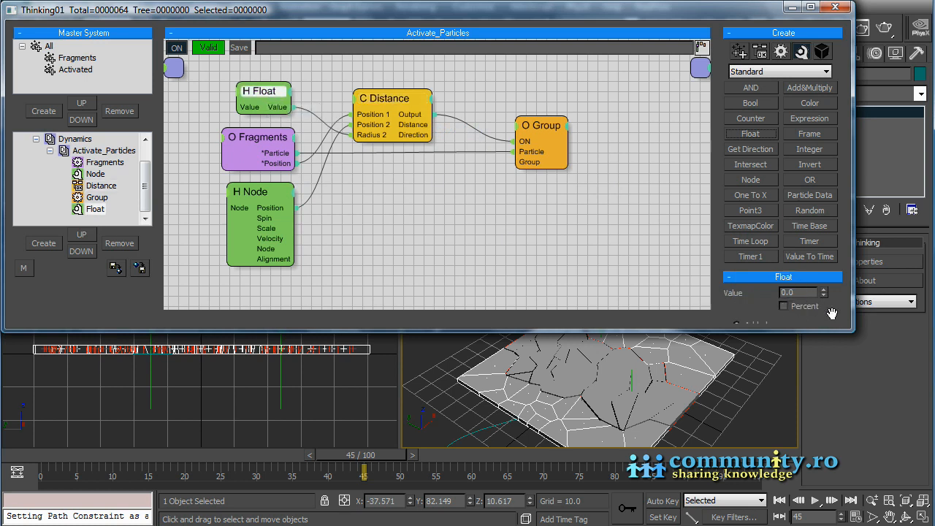
left_click_drag(832, 314, 836, 259)
left_click_drag(381, 453, 354, 457)
left_click_drag(825, 264, 833, 1)
left_click_drag(349, 455, 323, 456)
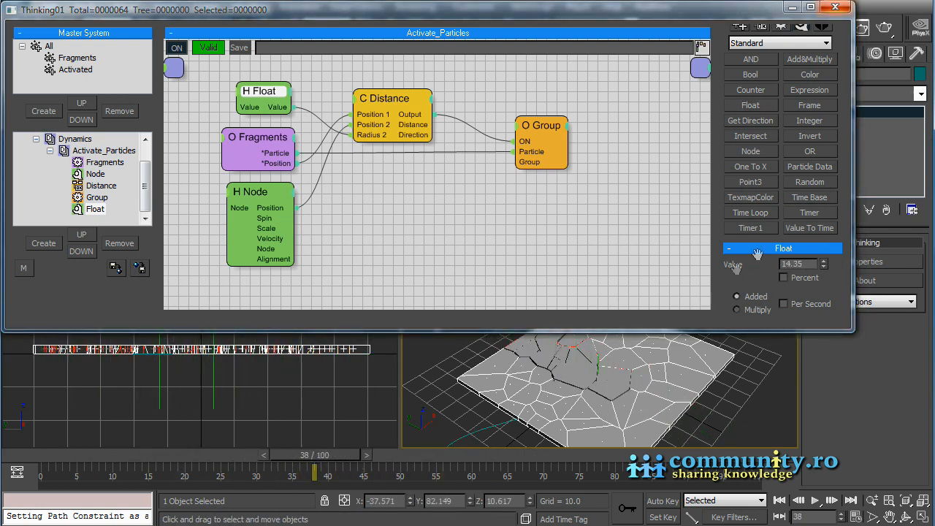
right_click(825, 266)
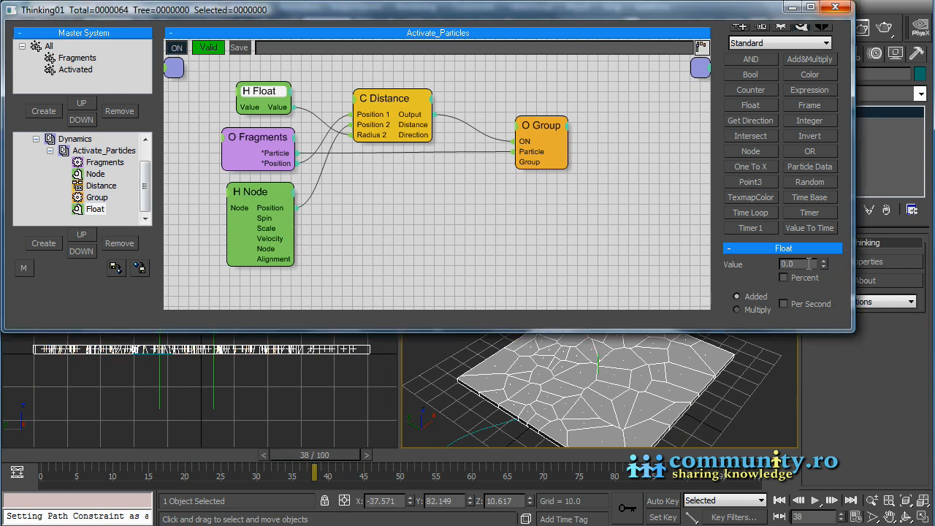
Step: Expose the Distance condition's ON input and wire it, the Float's Value and the Node helper's Node input to the dynamic set's input block
left_click(356, 106)
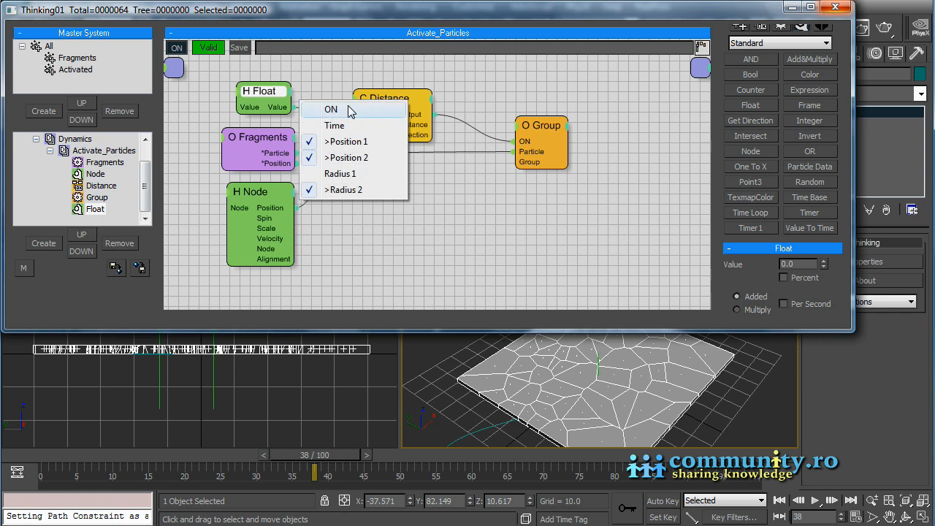
left_click(349, 110)
left_click(380, 103)
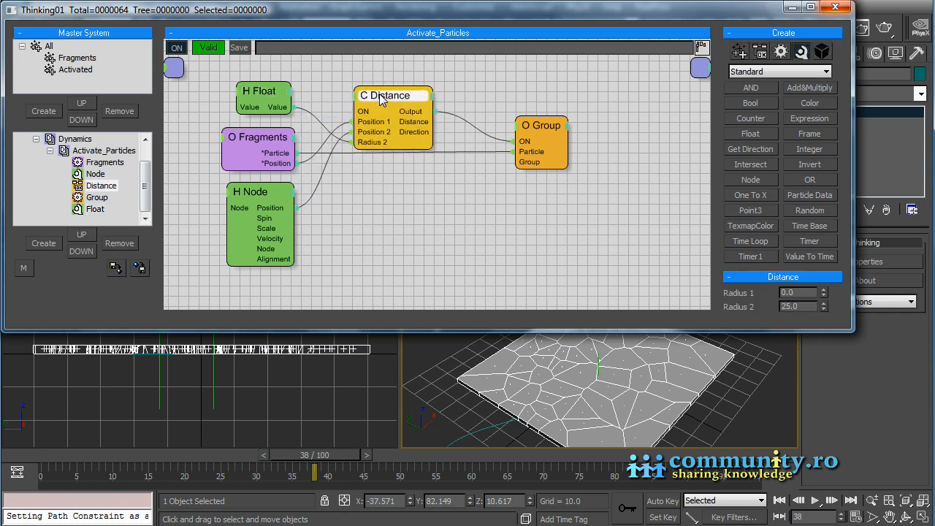
left_click_drag(366, 115, 175, 70)
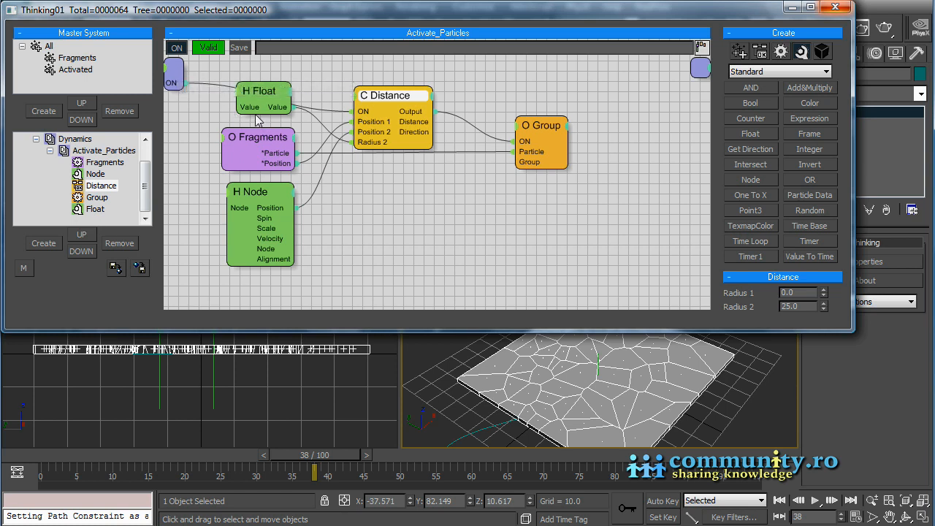
left_click_drag(238, 107, 176, 74)
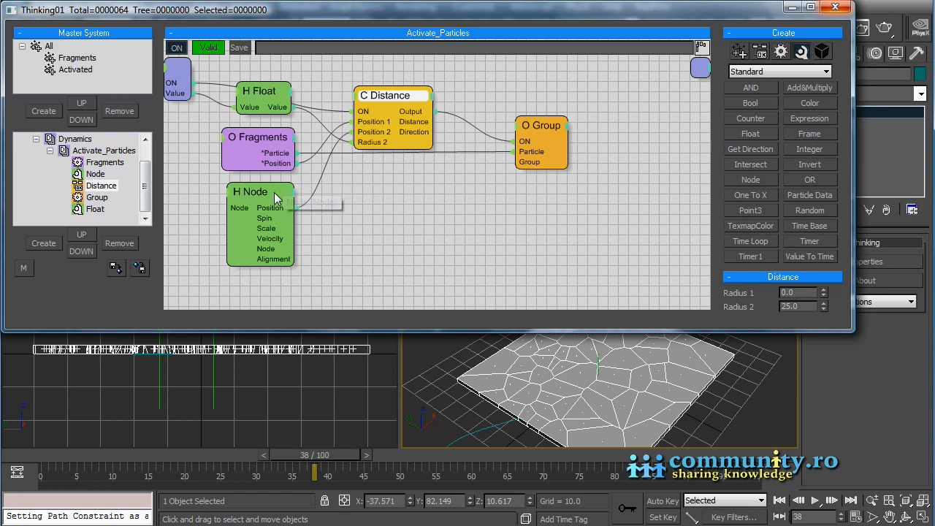
left_click_drag(227, 207, 182, 76)
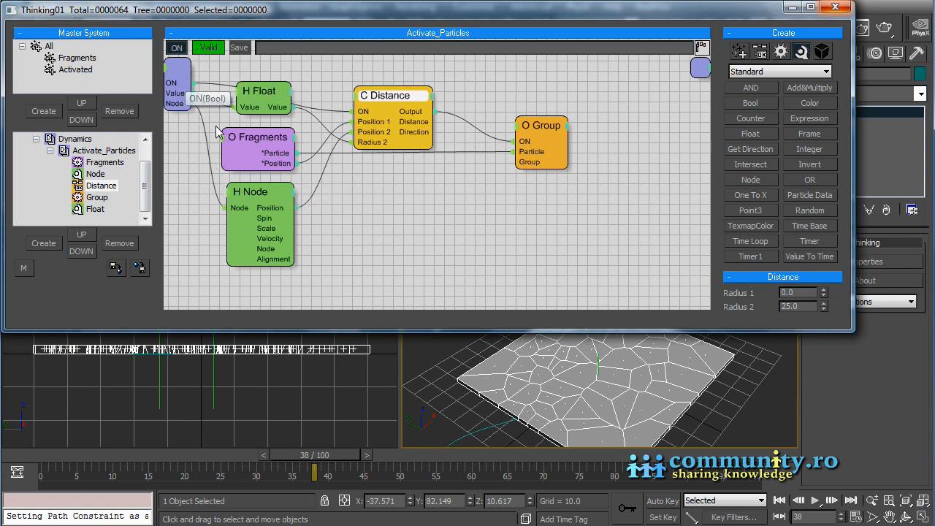
Step: Add a parameter rollup named Activation to the Activate_Particles dynamic set
left_click(102, 151)
left_click_drag(846, 270, 857, 35)
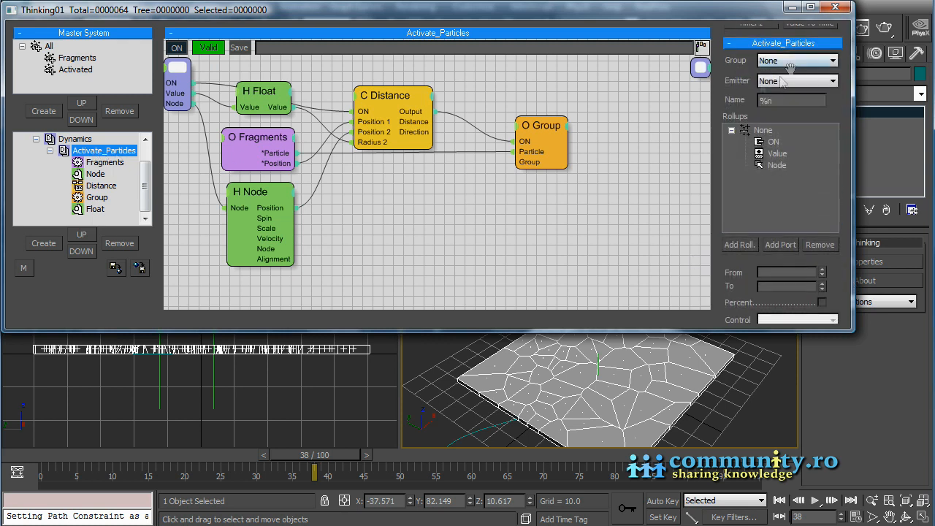
left_click(739, 244)
left_click(769, 177)
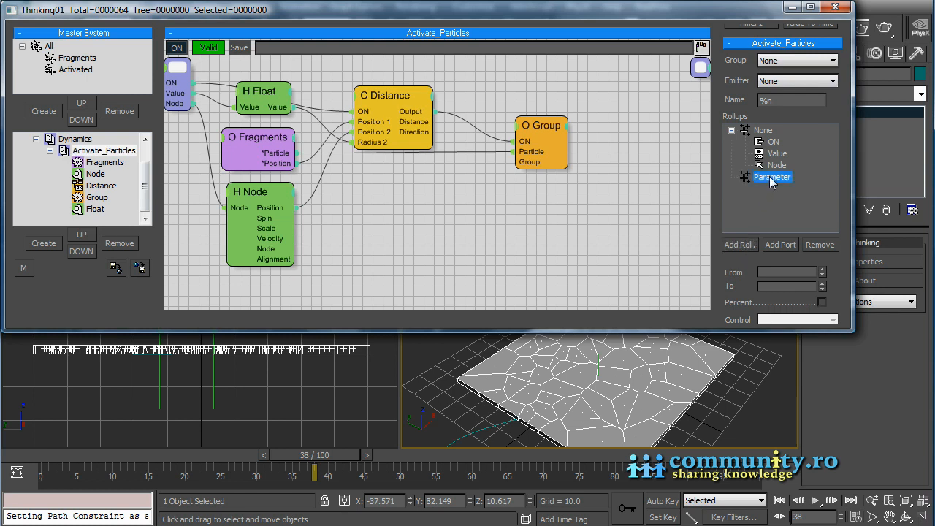
left_click(763, 178)
type("Activation")
key("Return")
Step: Move the ports into the Activation rollup in the order ON, Node, Value
left_click(771, 141)
left_click_drag(772, 143, 776, 174)
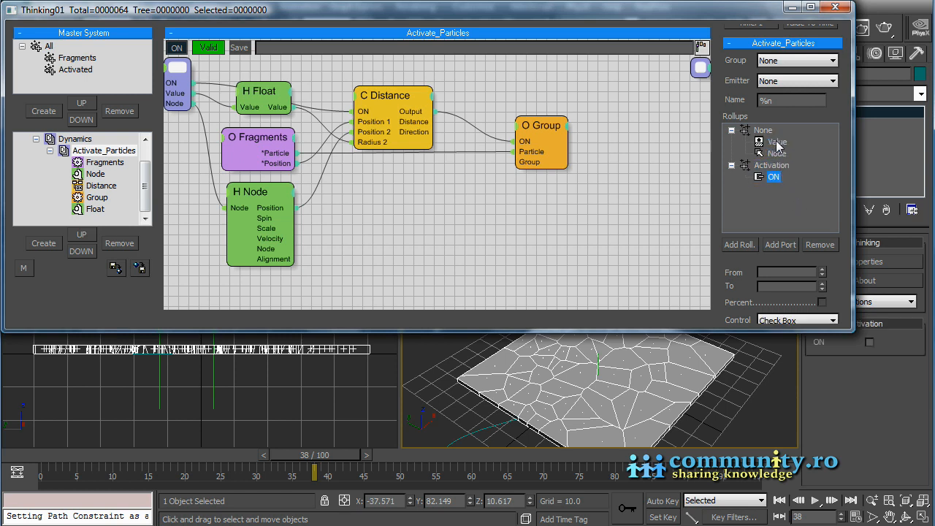
left_click(778, 143)
left_click_drag(781, 146, 779, 194)
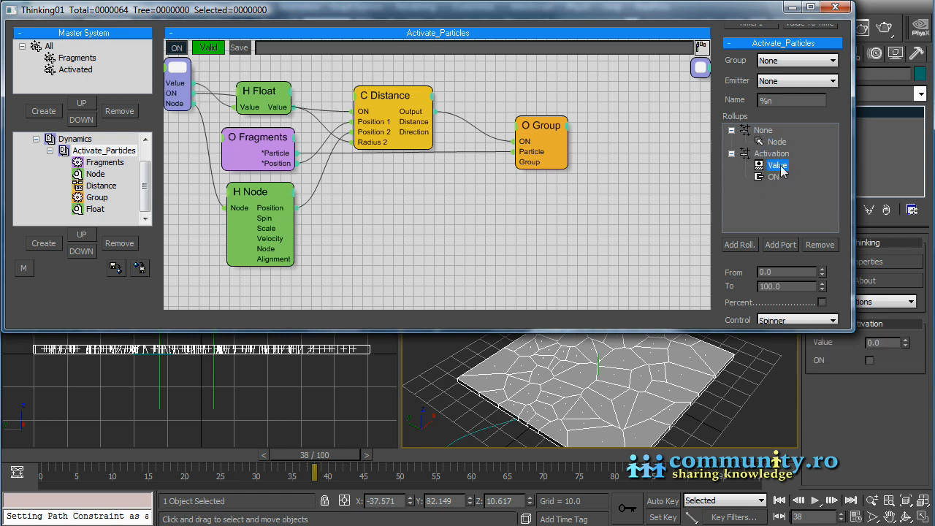
left_click(776, 177)
mouse_move(782, 177)
left_mouse_down()
mouse_move(781, 150)
mouse_move(789, 181)
left_mouse_up()
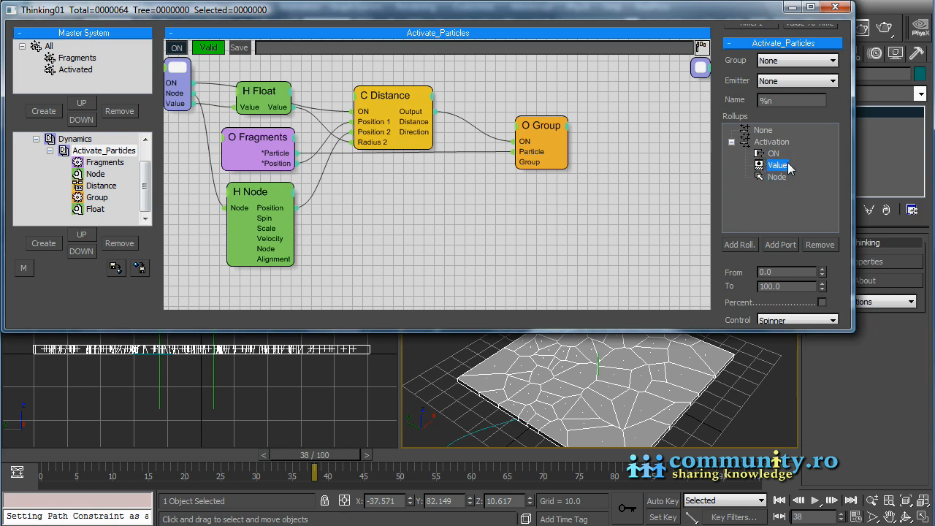
Step: Set the control type of the ON port to Check Button
left_click(773, 154)
left_click_drag(837, 265, 840, 216)
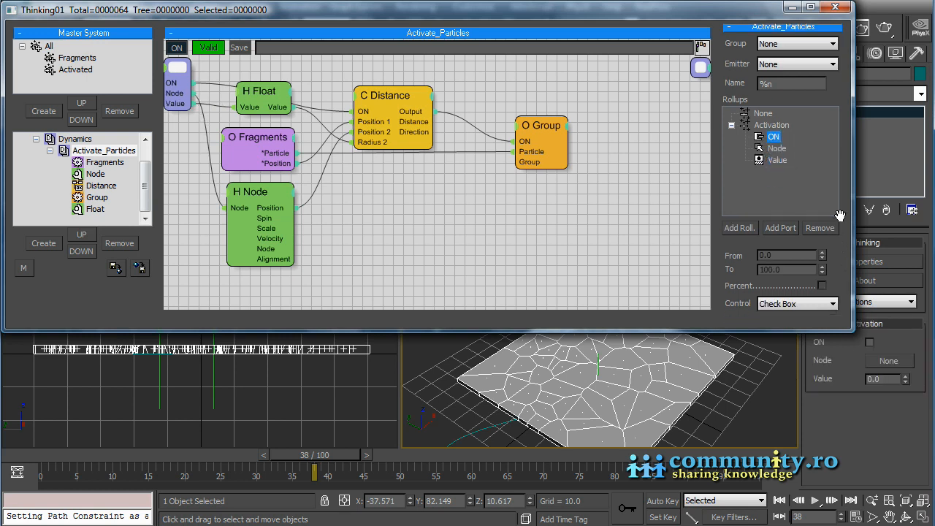
left_click(832, 304)
left_click(800, 325)
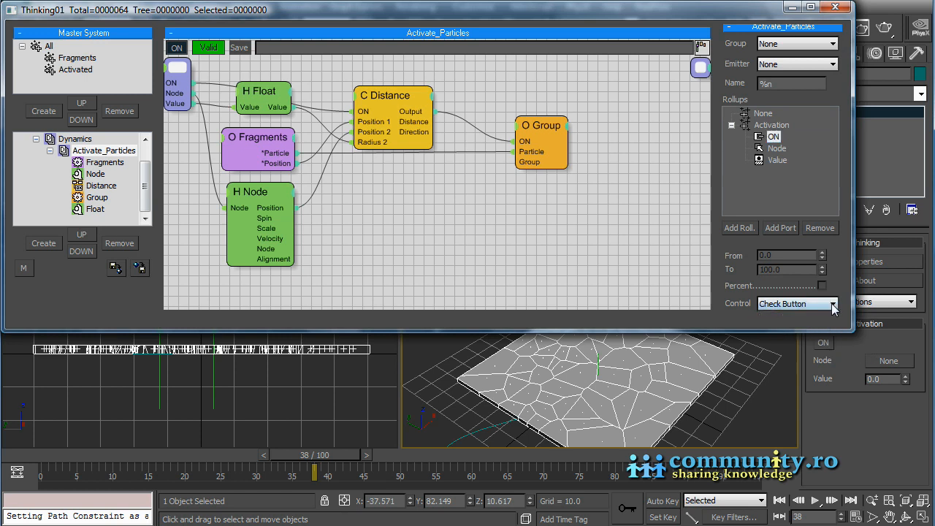
Step: Check the Node port's control type and set the Value port's control type to Slider
left_click(776, 150)
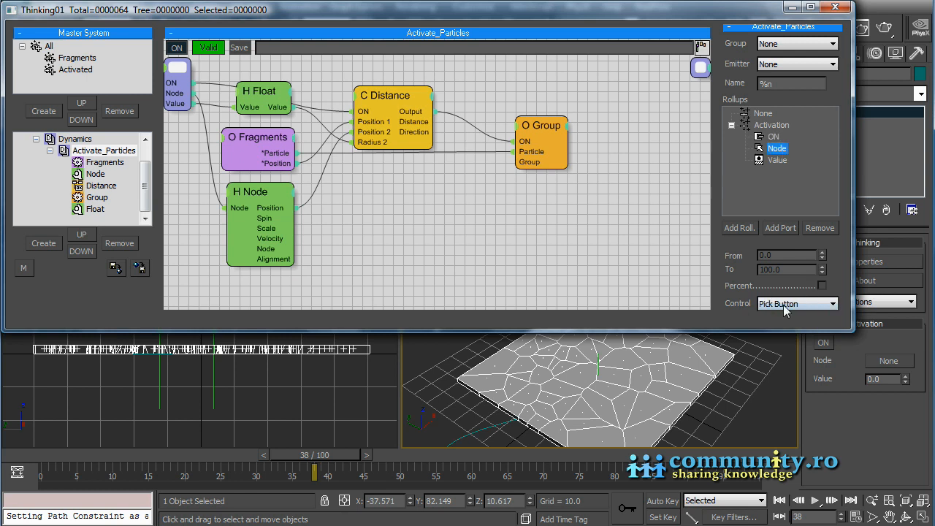
left_click(777, 160)
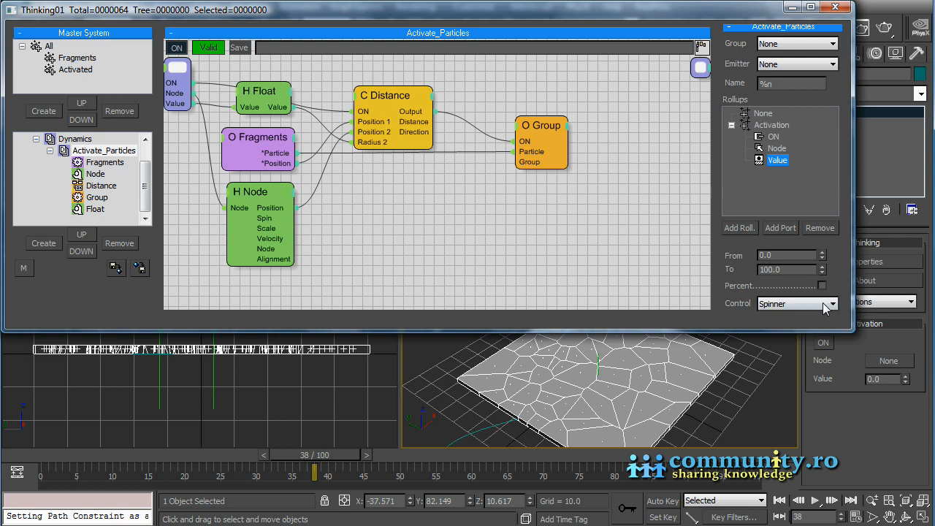
left_click(823, 305)
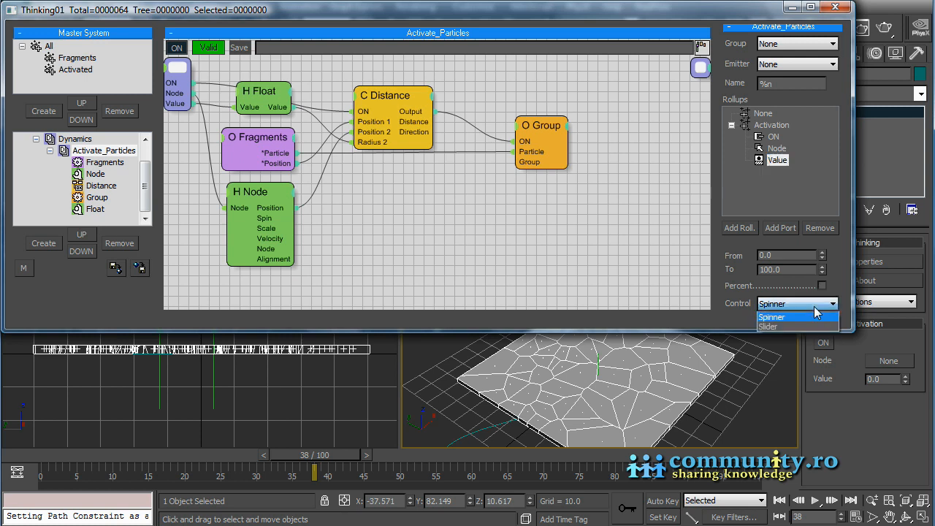
left_click(782, 327)
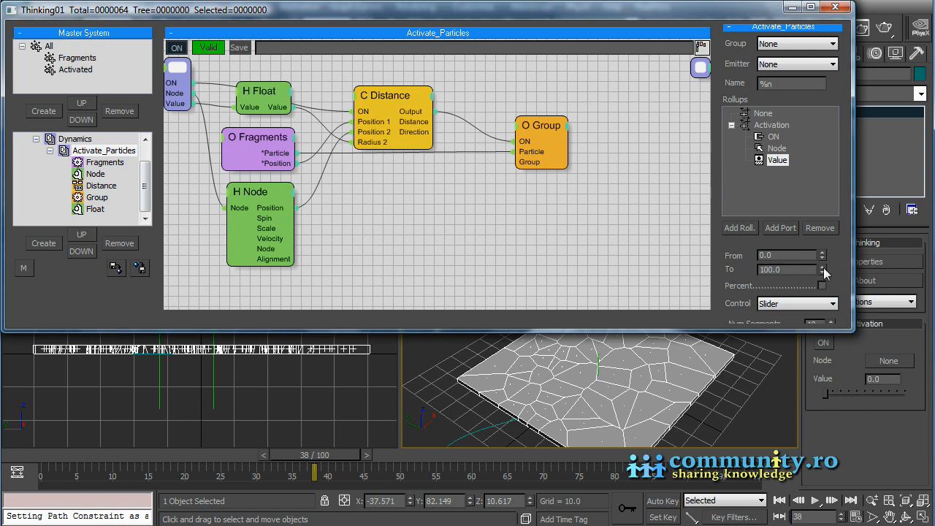
left_click_drag(836, 259, 742, 291)
Step: Rename the Node port to Point Helper and the Value port to Radius
left_click(780, 176)
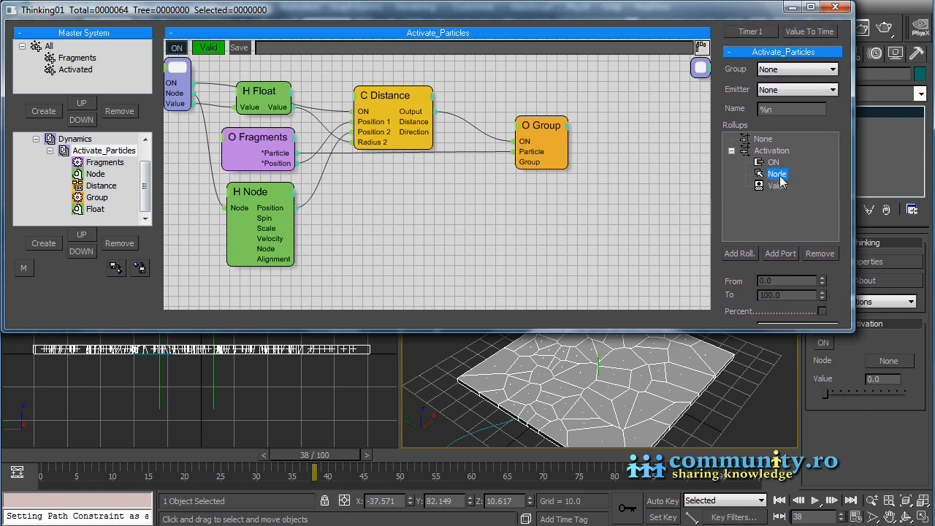
left_click(776, 177)
type("Point Helper")
key("Return")
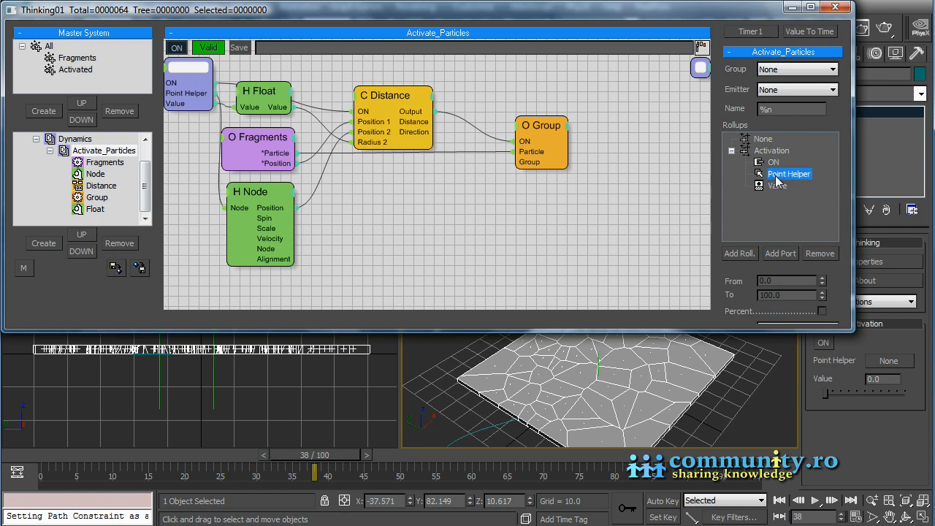
left_click(777, 186)
left_click(777, 186)
type("Radius")
key("Return")
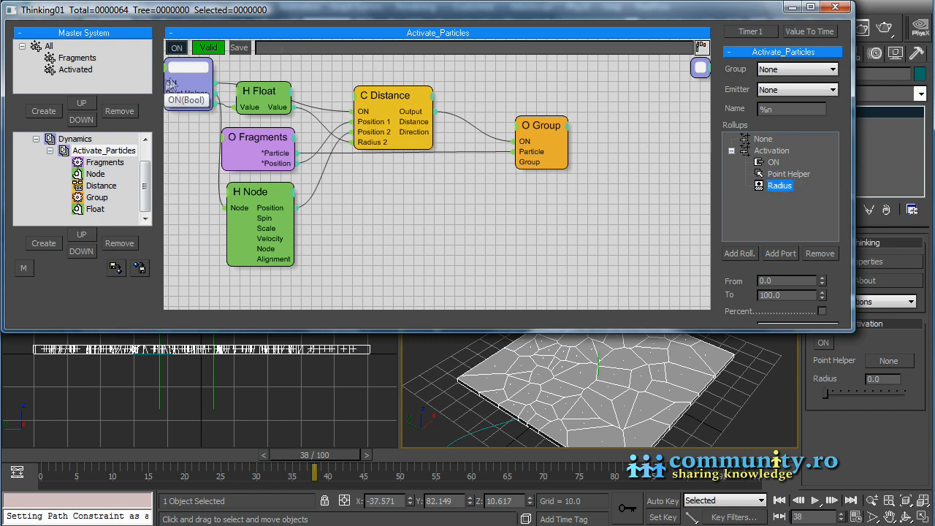
Step: Close the Thinking Particles editor and scrub the animation to frame 58
left_click(432, 118)
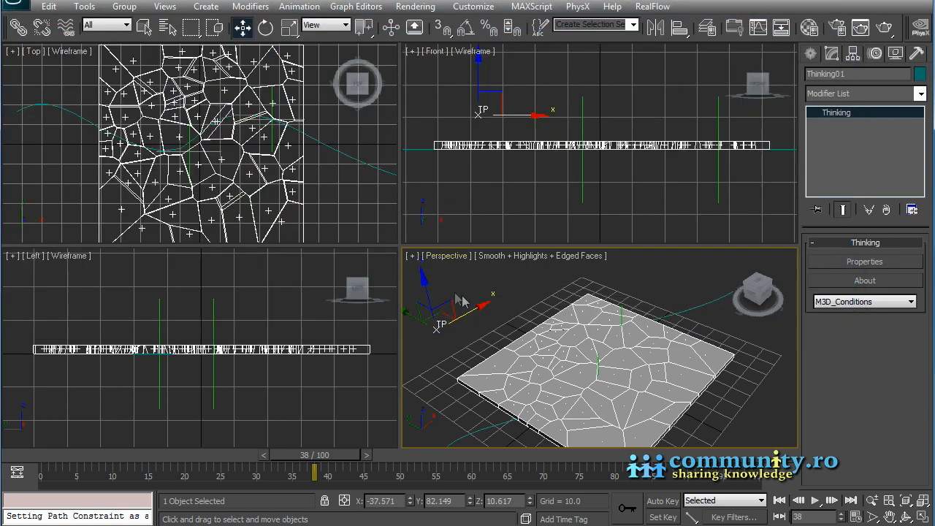
left_click_drag(314, 455, 457, 454)
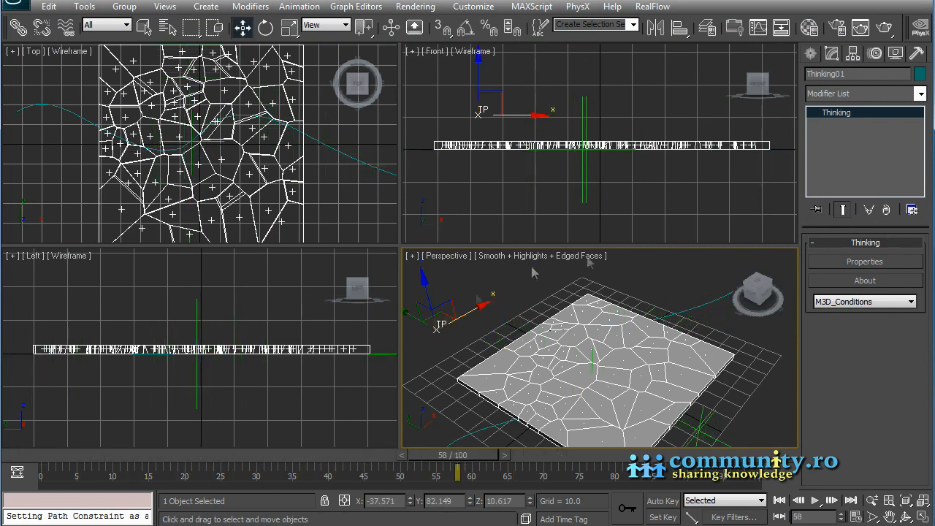
Step: Open the Activation rollup of the Thinking object and assign the Point01 helper as its Point Helper
left_click(439, 332)
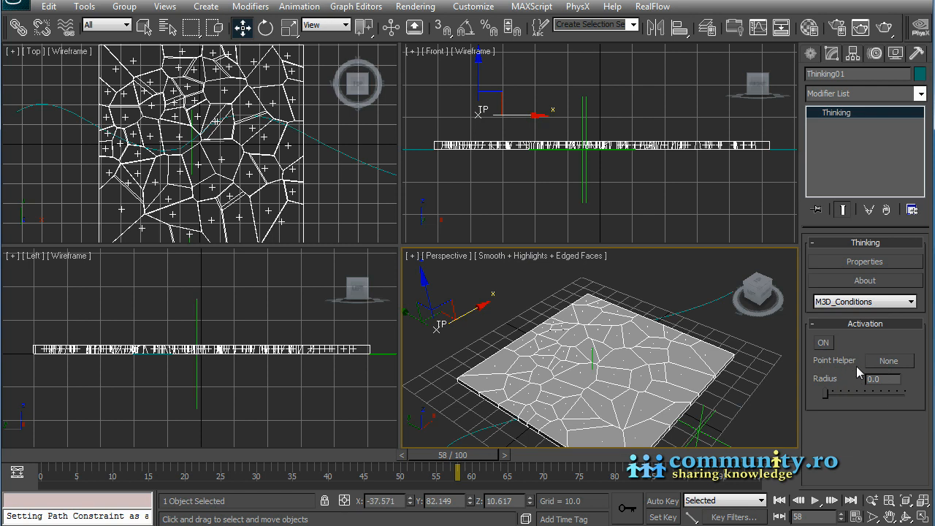
left_click(891, 361)
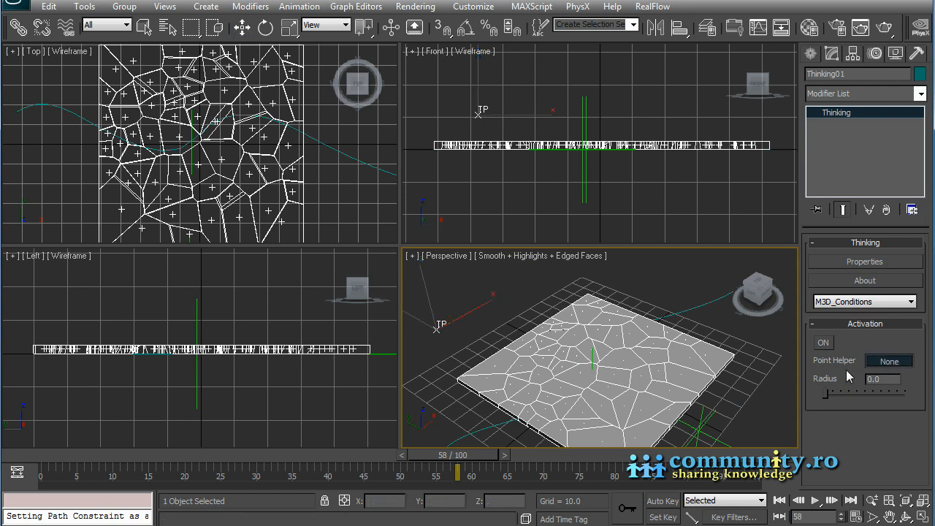
left_click(700, 431)
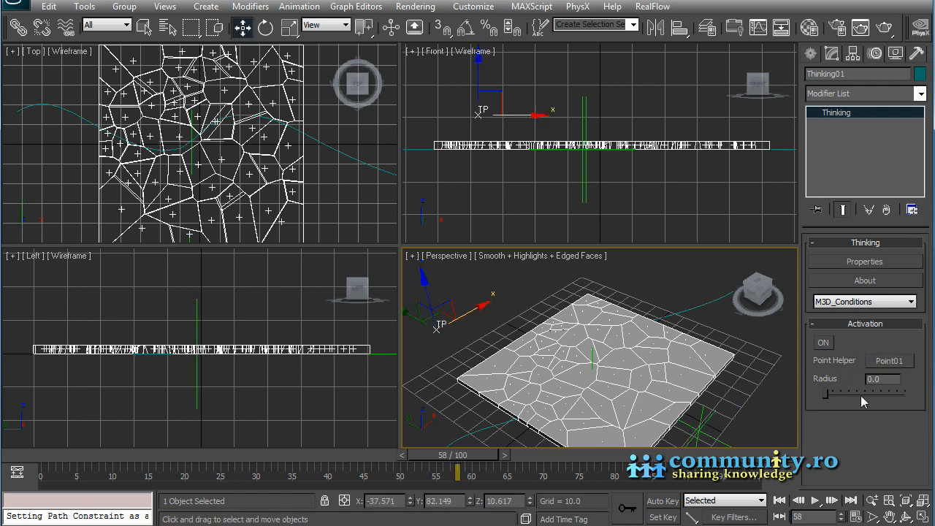
Step: Set the activation radius to about 33.9, scrub to frame 55 and switch the activation on
left_click_drag(824, 393, 850, 393)
mouse_move(451, 459)
left_mouse_down()
mouse_move(59, 461)
mouse_move(436, 457)
left_mouse_up()
key("w")
left_click(824, 344)
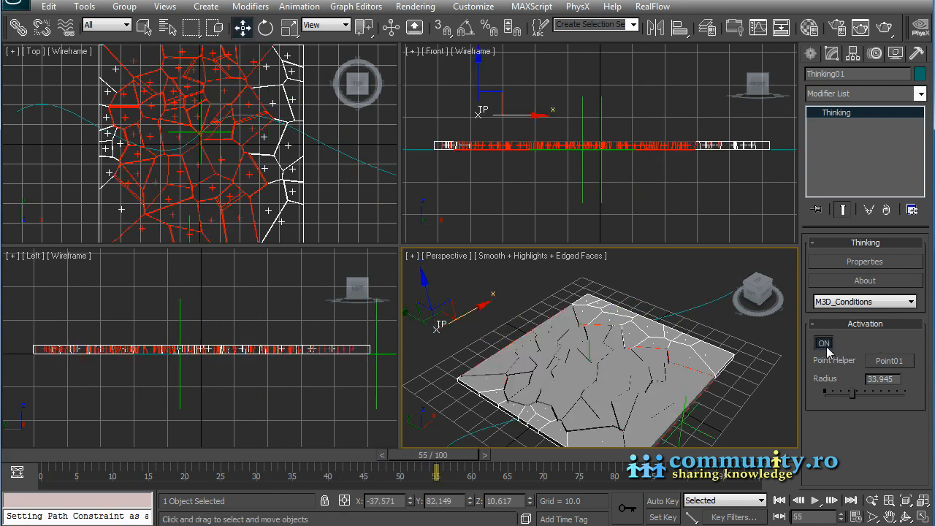
Step: Scrub through the animation while lowering and raising the activation radius to test which fragments get activated
left_click_drag(430, 456, 279, 491)
key("w")
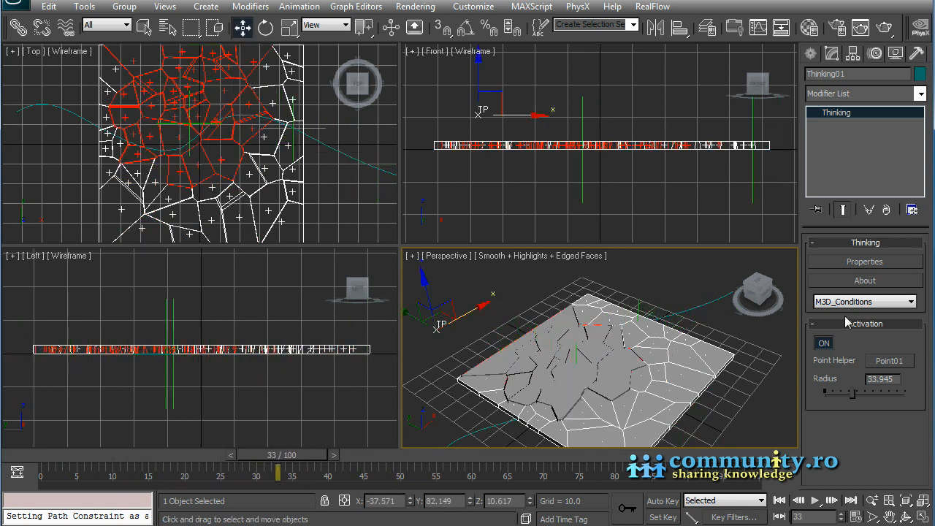
left_click_drag(855, 398, 839, 397)
left_click_drag(280, 477, 194, 478)
left_click_drag(839, 395, 847, 396)
left_click_drag(219, 457, 587, 471)
Step: Replace the Point Helper with Point02, set the radius to about 25.7 and scrub the animation
left_click(888, 362)
left_click(704, 318)
left_click_drag(846, 395, 842, 395)
left_click_drag(574, 457, 129, 467)
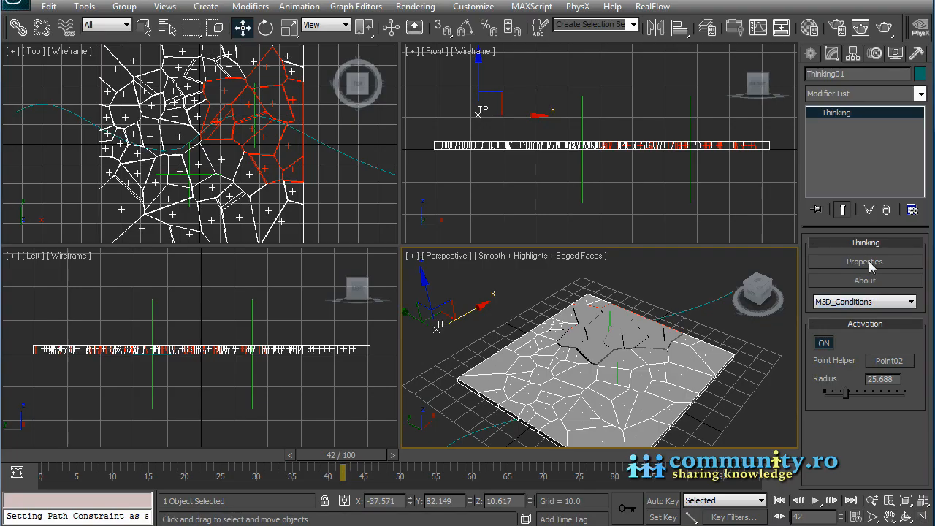
Step: Reopen the Thinking Particles editor and create a dynamic set named Scale under Dynamics
left_click(869, 261)
left_click_drag(581, 11, 588, 3)
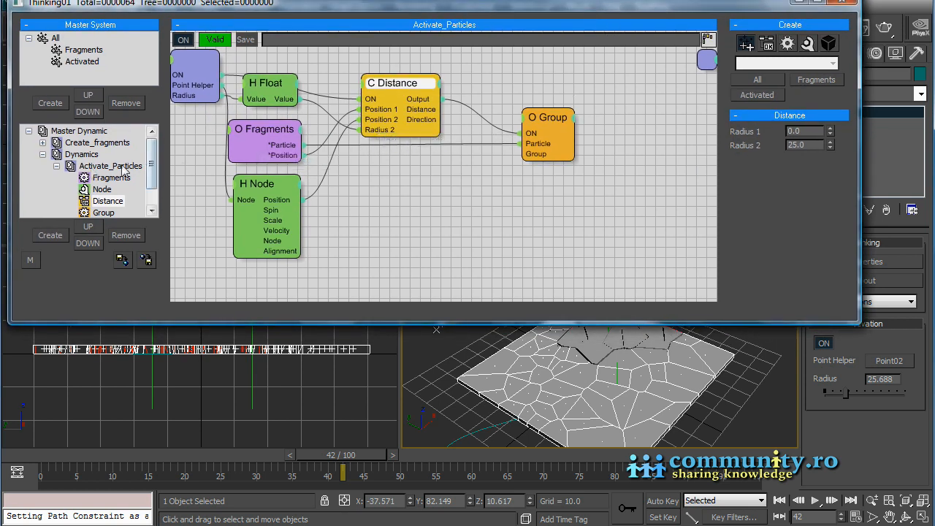
left_click(56, 166)
left_click(78, 155)
left_click(52, 236)
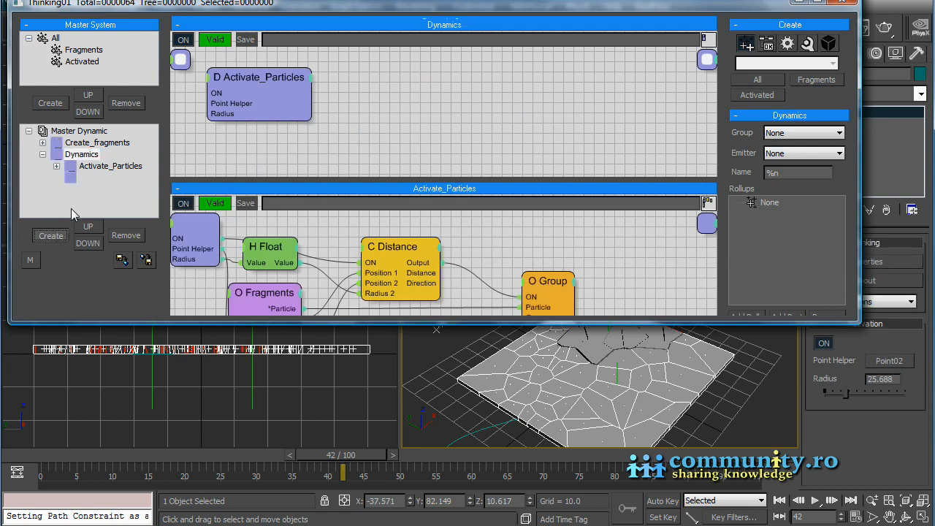
left_click(102, 180)
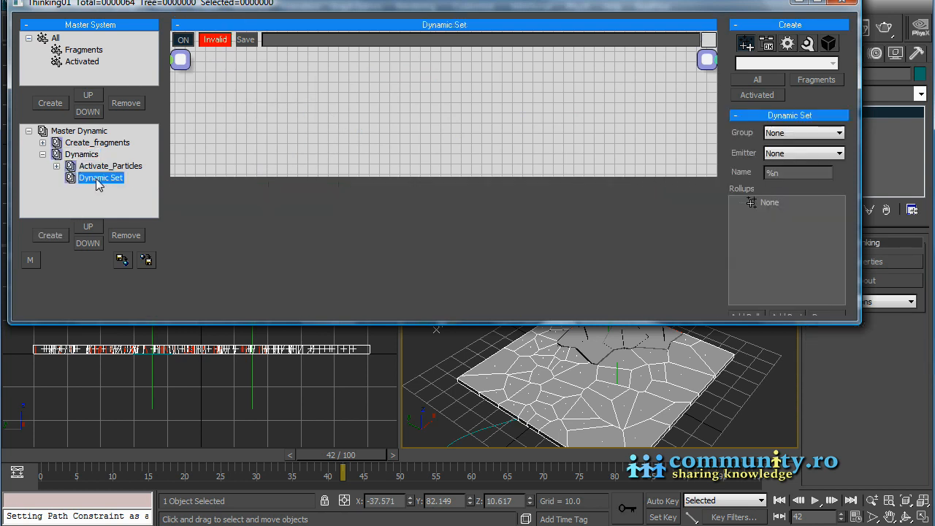
type("Scale")
key("Return")
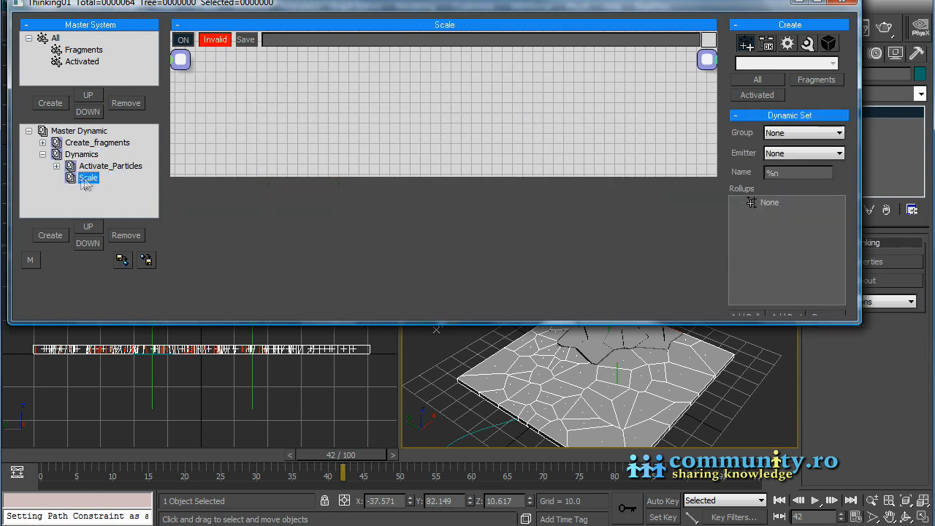
Step: Enlarge the Scale set's graph area and add a PPass initiator that uses the Activated group
left_click_drag(432, 180, 437, 294)
left_click(796, 45)
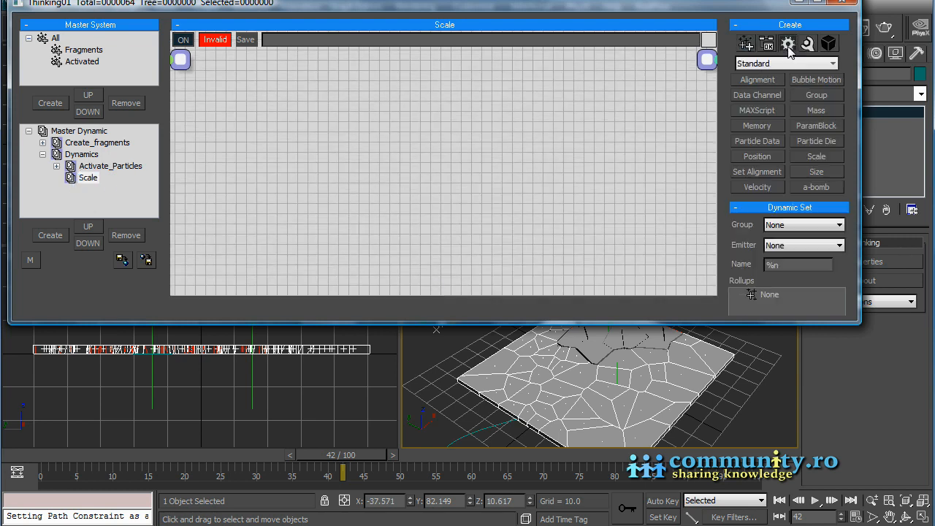
left_click(783, 63)
left_click(764, 125)
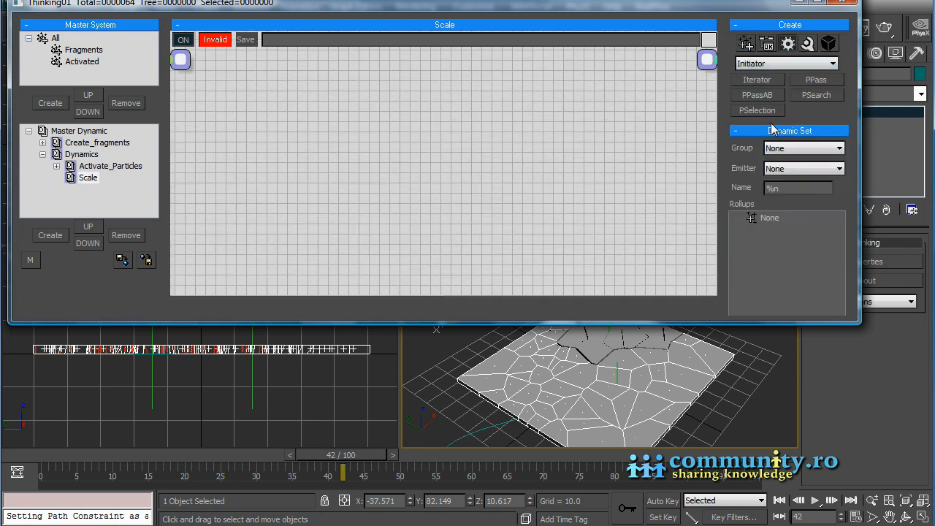
left_click(263, 152)
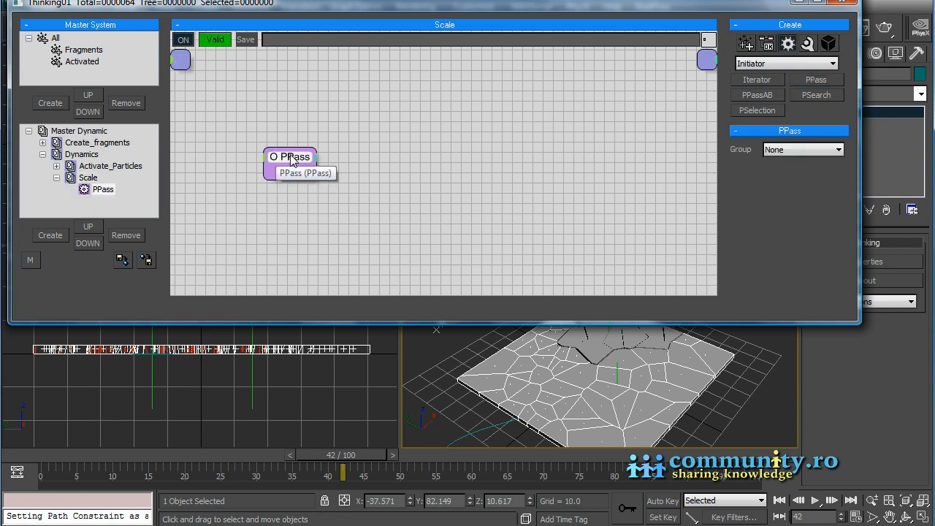
left_click(839, 149)
left_click(788, 192)
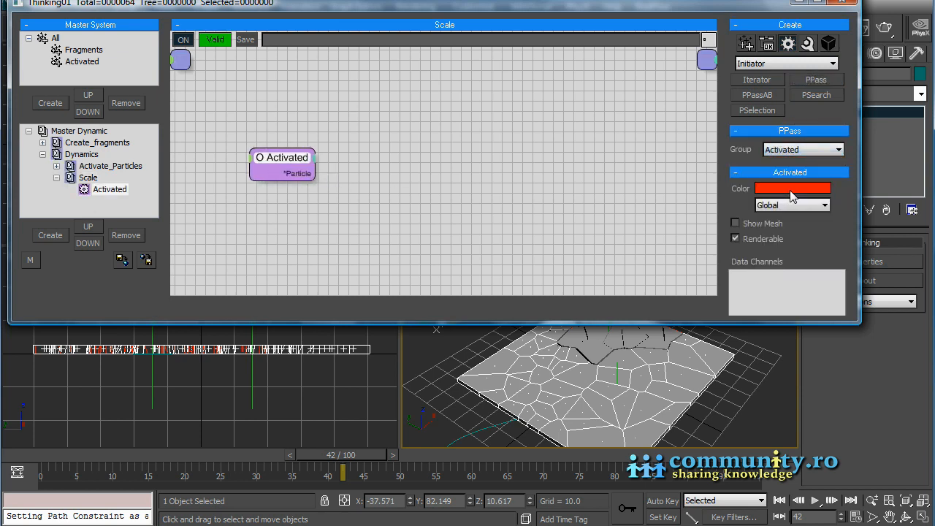
left_click_drag(290, 156, 285, 152)
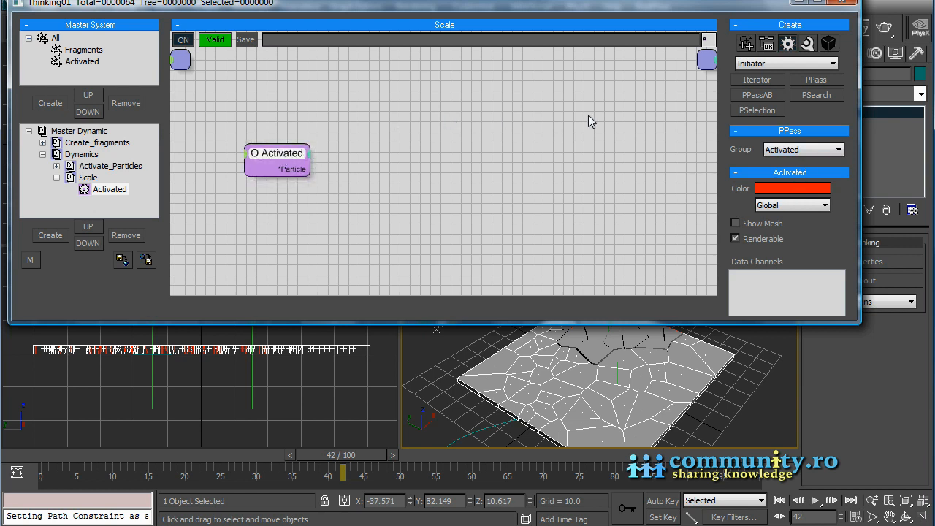
Step: Add a standard Particle Data operator and connect the Activated node's Particle output to its Particle input
left_click(794, 63)
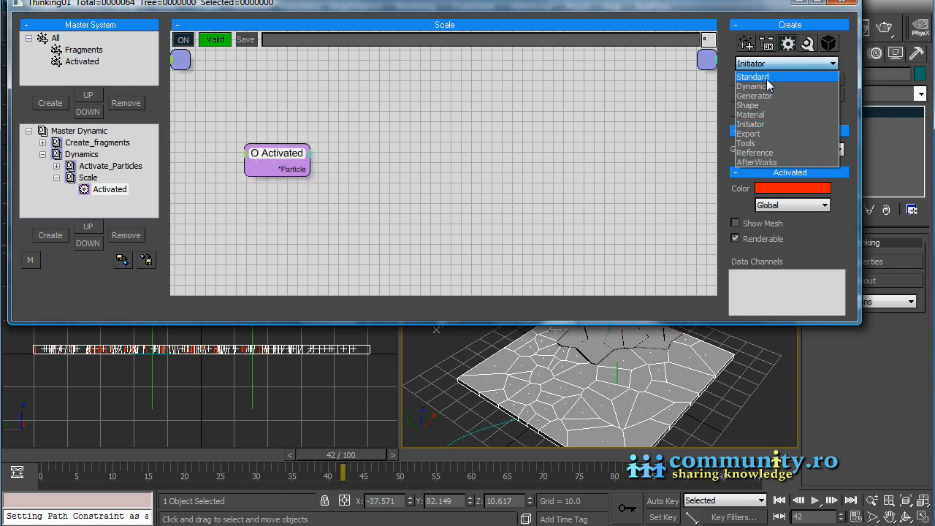
left_click(766, 77)
left_click(757, 141)
left_click(535, 108)
left_click_drag(535, 109, 537, 127)
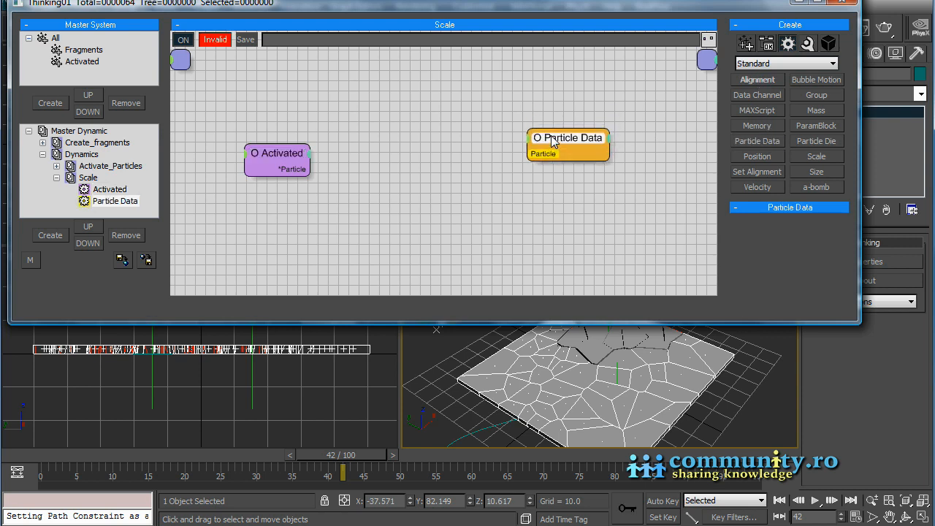
left_click_drag(308, 168, 550, 150)
Step: Expose the Scale input on the Particle Data operator and reposition the node
left_click(539, 138)
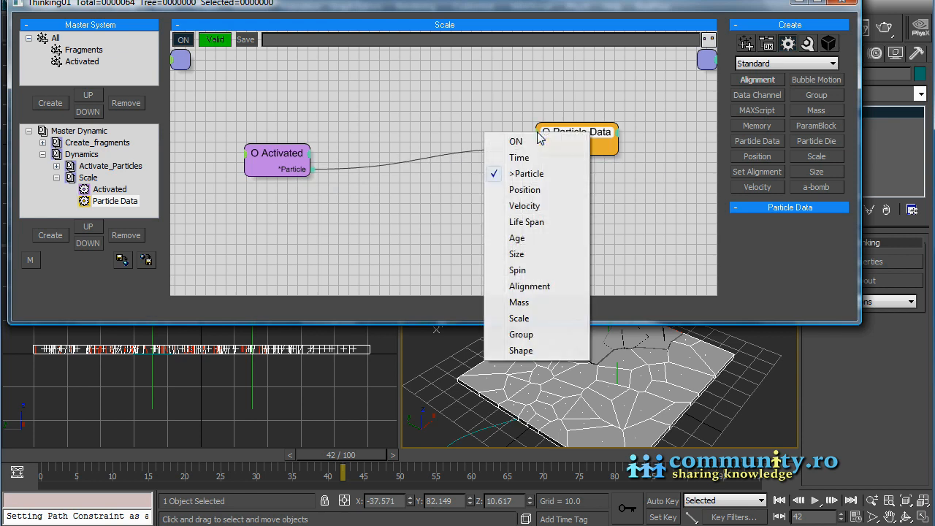
left_click(534, 318)
mouse_move(585, 137)
left_mouse_down()
mouse_move(599, 126)
mouse_move(598, 136)
left_mouse_up()
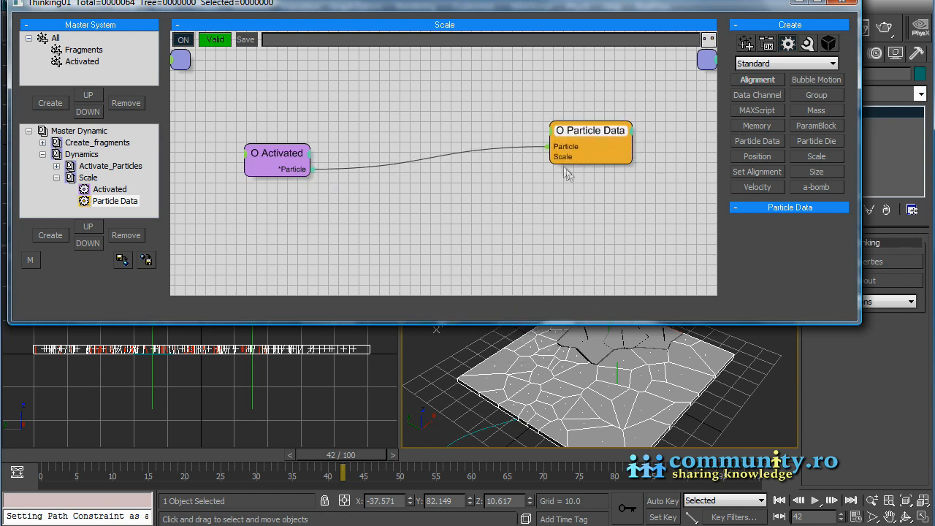
Step: Add a Point3 helper and connect its Vector output to the Scale input of Particle Data
left_click(808, 44)
left_click(758, 203)
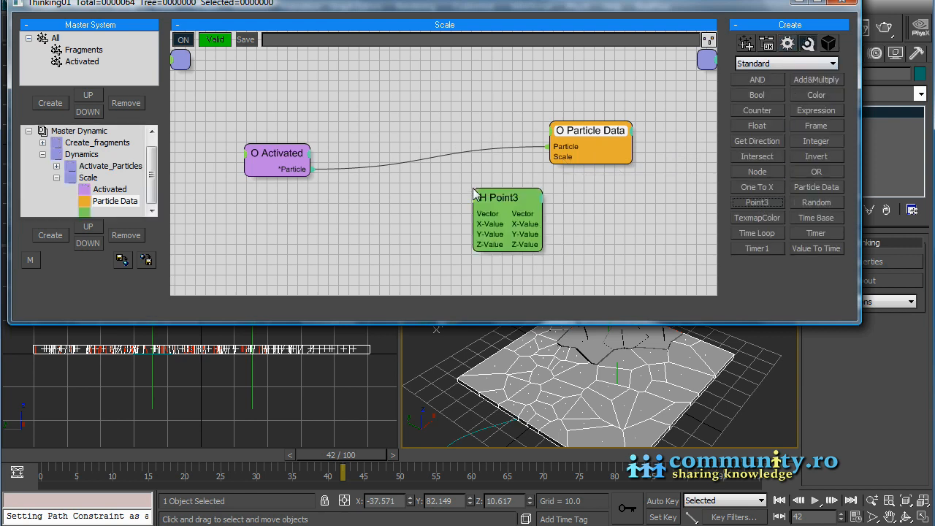
left_click_drag(505, 191, 481, 187)
left_click_drag(276, 154, 239, 133)
left_click_drag(482, 192, 562, 159)
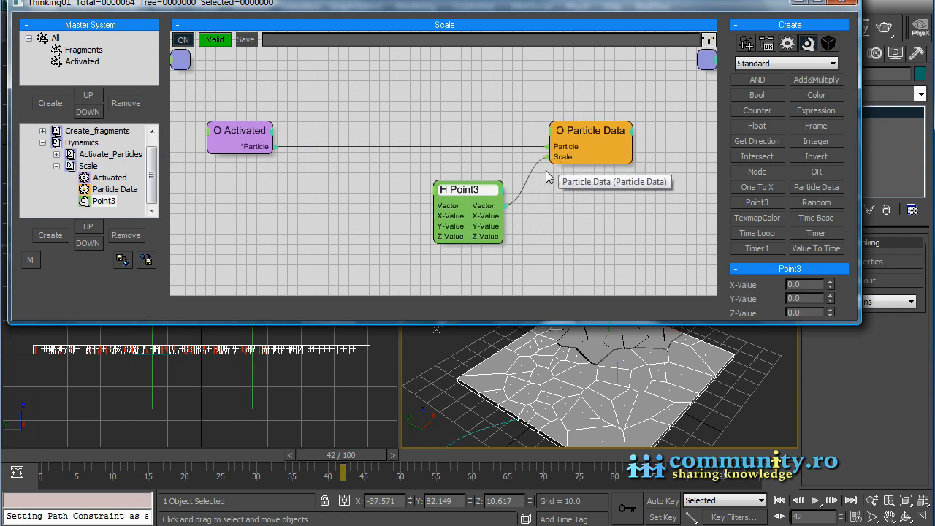
left_click_drag(473, 190, 472, 190)
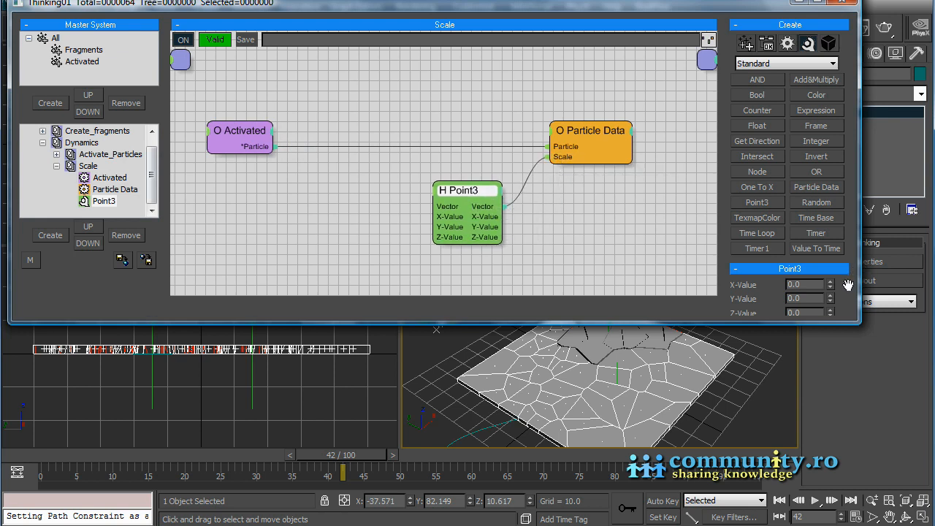
Step: Try raising the Point3 helper's X and Y values while scrubbing the animation
left_click_drag(848, 285, 846, 219)
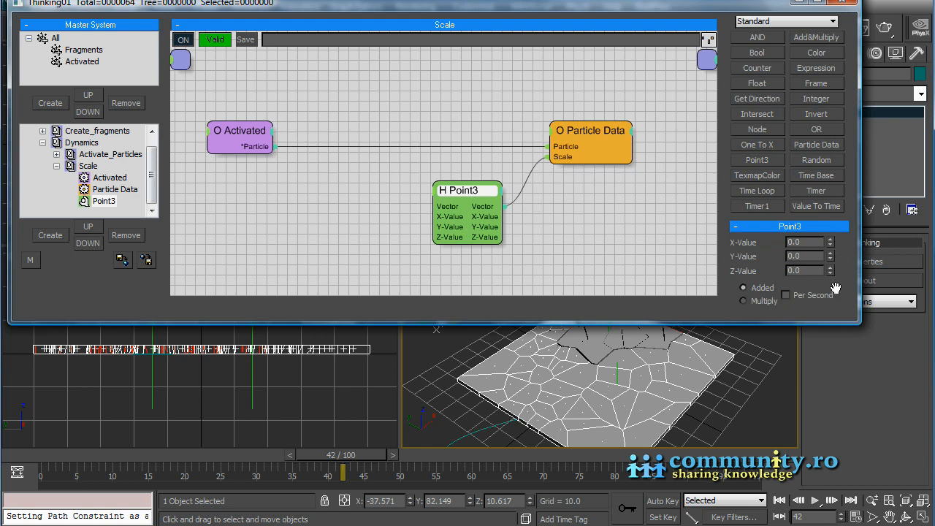
left_click_drag(380, 456, 441, 456)
left_click_drag(830, 241, 832, 221)
left_click_drag(831, 254, 834, 230)
mouse_move(435, 458)
left_mouse_down()
mouse_move(189, 465)
mouse_move(522, 464)
mouse_move(418, 463)
mouse_move(440, 461)
left_mouse_up()
Step: Set the Point3 helper's X, Y and Z values to 1.0 and scrub to frame 60
double_click(809, 242)
type("1.0")
key("Tab")
type("1.0")
key("Tab")
type("1.0")
key("Return")
left_click_drag(449, 468, 471, 466)
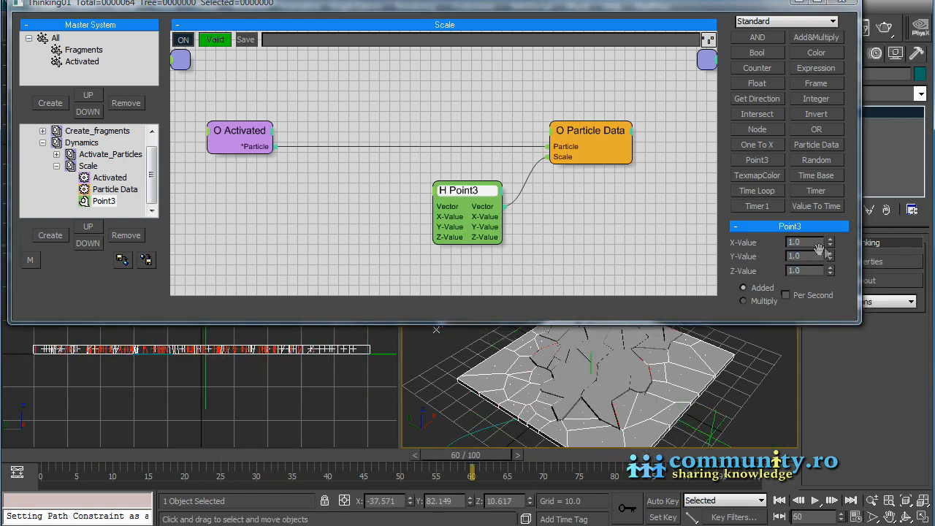
Step: Set the Point3 helper's X, Y and Z values to 0.5
left_click_drag(815, 242, 735, 245)
type("0.5")
key("Tab")
type("0.5")
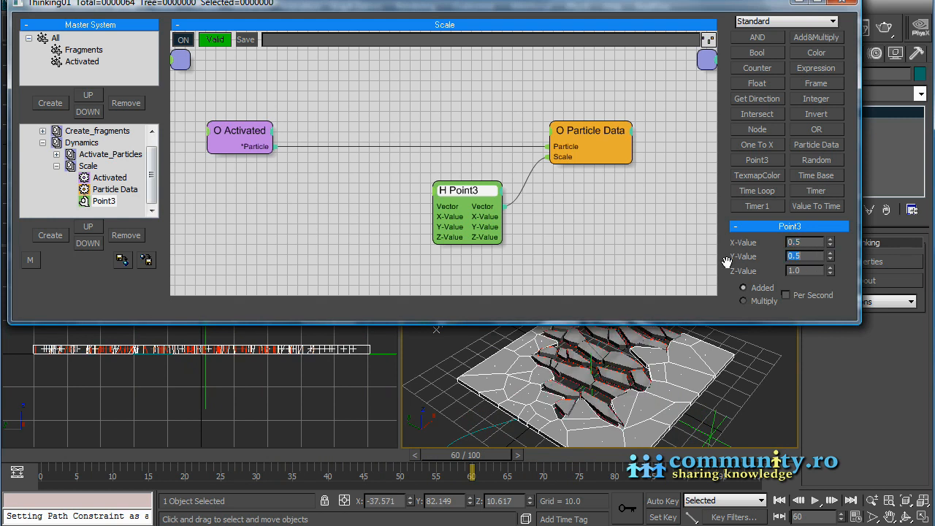
key("Tab")
type("0.5")
key("Return")
Step: Move the editor out of the way and scrub back to frame 47 to check the scaled fragments in the perspective view
left_click_drag(488, 457, 422, 458)
left_click_drag(679, 9, 679, 0)
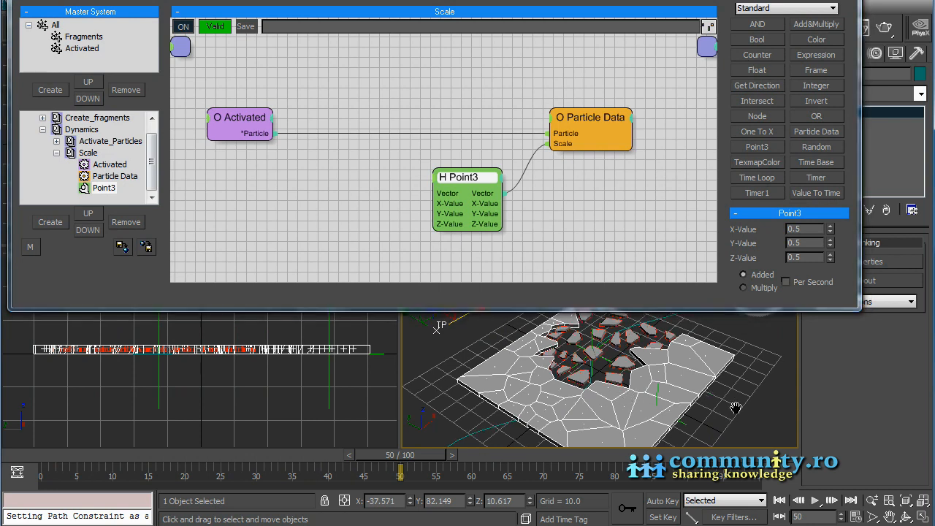
middle_click_drag(736, 398, 738, 416)
left_click_drag(401, 459, 377, 458)
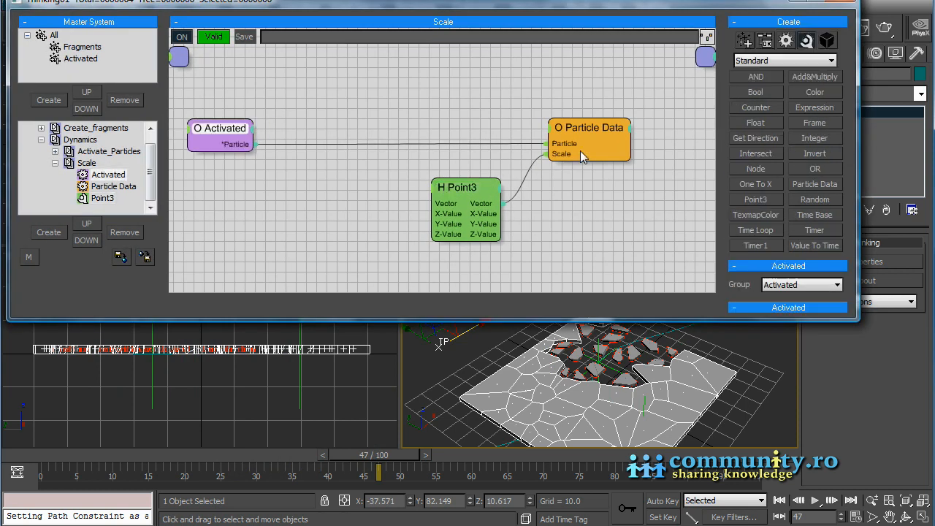
Step: Add a Timer helper and a Frame helper above the Activated node in the Scale set
left_click(394, 98)
left_click_drag(399, 101, 382, 77)
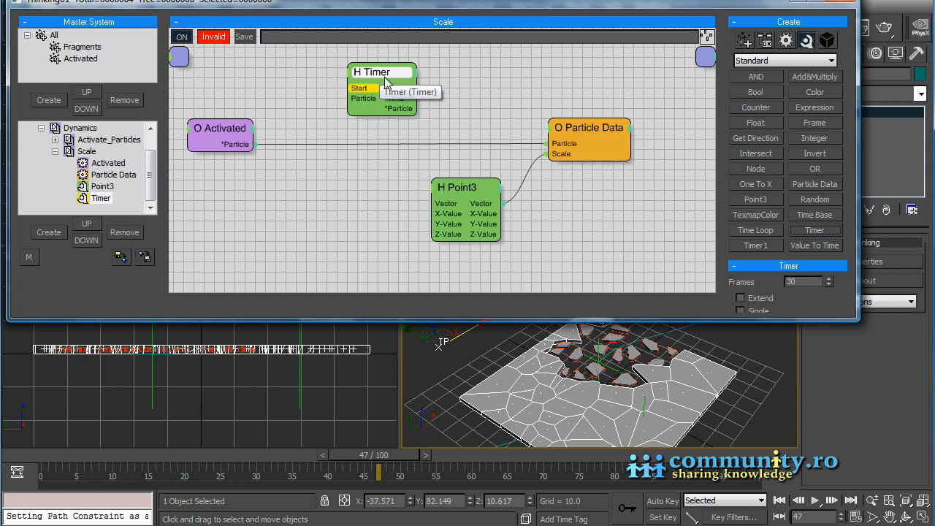
left_click(823, 123)
left_click(276, 88)
mouse_move(293, 98)
left_mouse_down()
mouse_move(290, 86)
mouse_move(292, 100)
left_mouse_up()
Step: Expose the Timer's Frames input and connect the Frame helper's output to it
left_click_drag(364, 79, 376, 75)
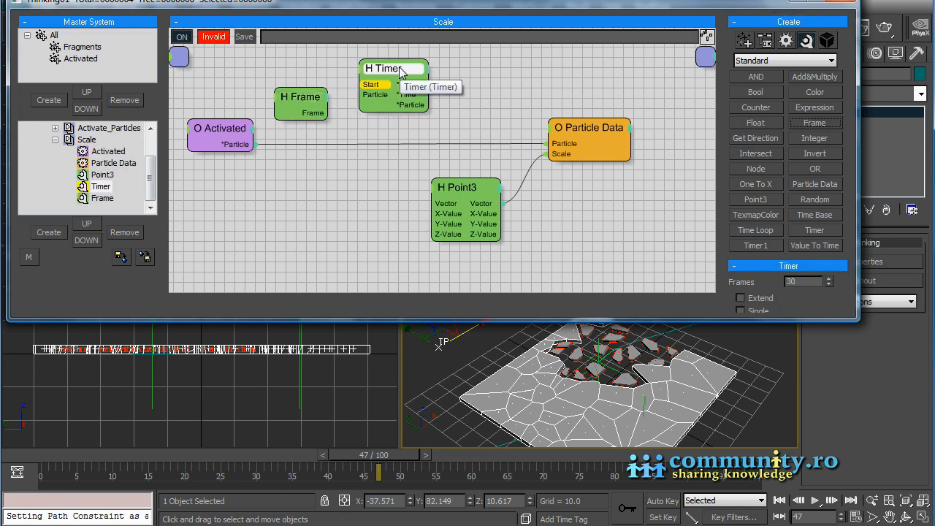
right_click(361, 76)
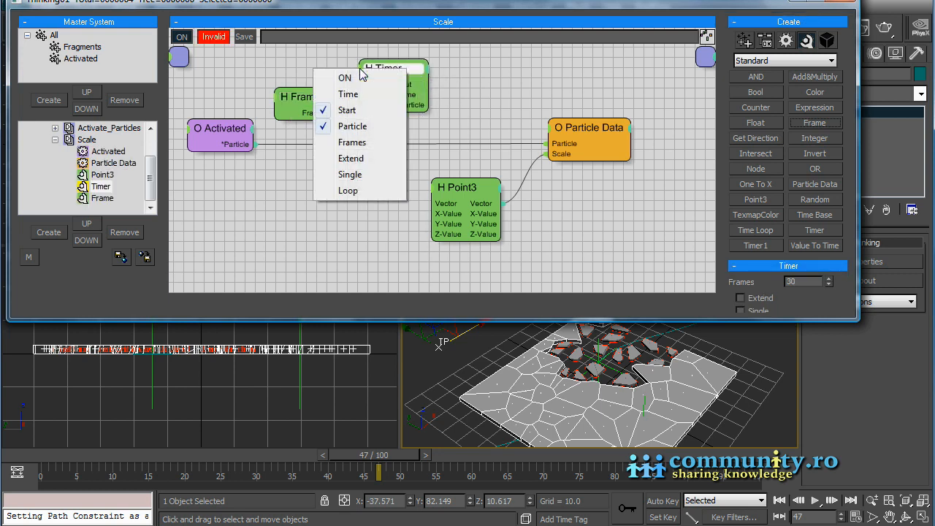
left_click(352, 141)
left_click_drag(392, 72, 389, 71)
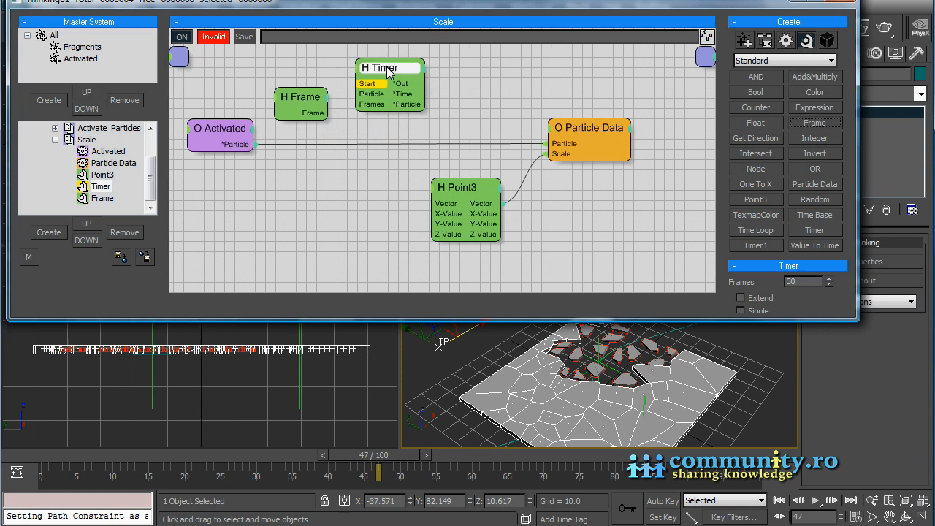
left_click_drag(357, 104, 328, 112)
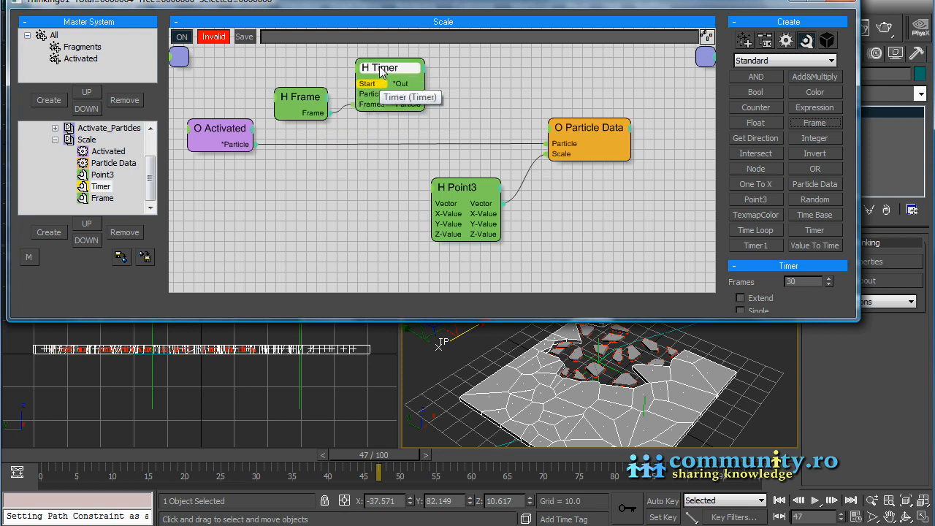
left_click_drag(380, 71, 377, 69)
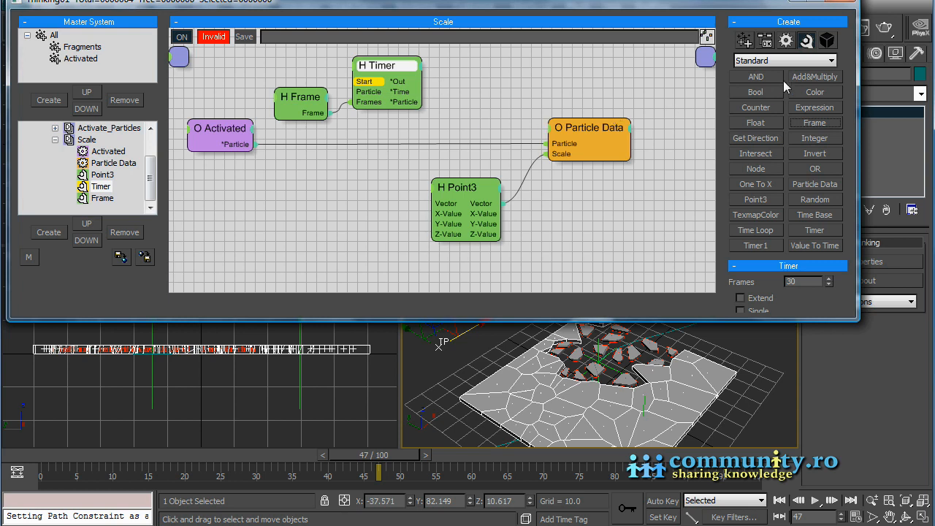
Step: Add a Particle Age condition above the Frame helper and wire Activated's particle output through it to the Timer's Start input
left_click(769, 43)
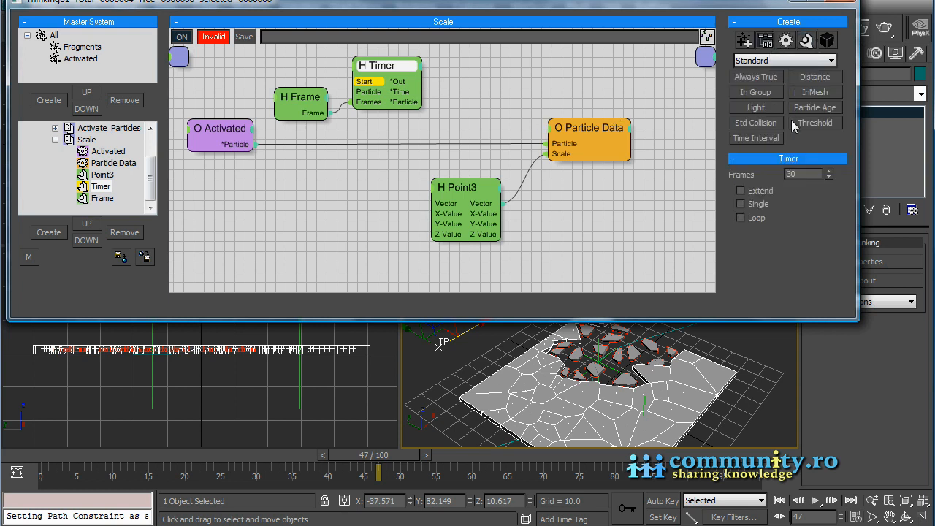
left_click(814, 109)
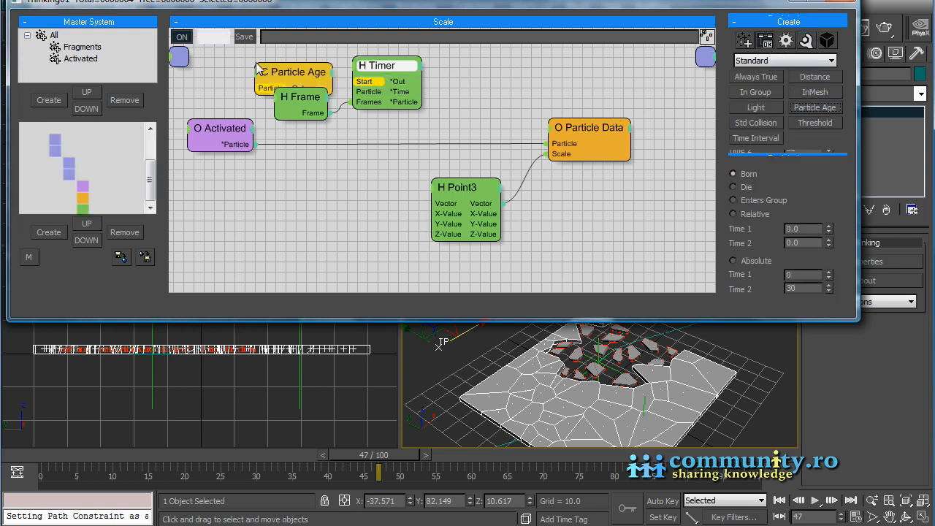
left_click_drag(389, 69, 426, 76)
mouse_move(300, 101)
left_mouse_down()
mouse_move(346, 114)
mouse_move(306, 117)
left_mouse_up()
left_click_drag(427, 76, 394, 76)
left_click_drag(308, 90, 364, 89)
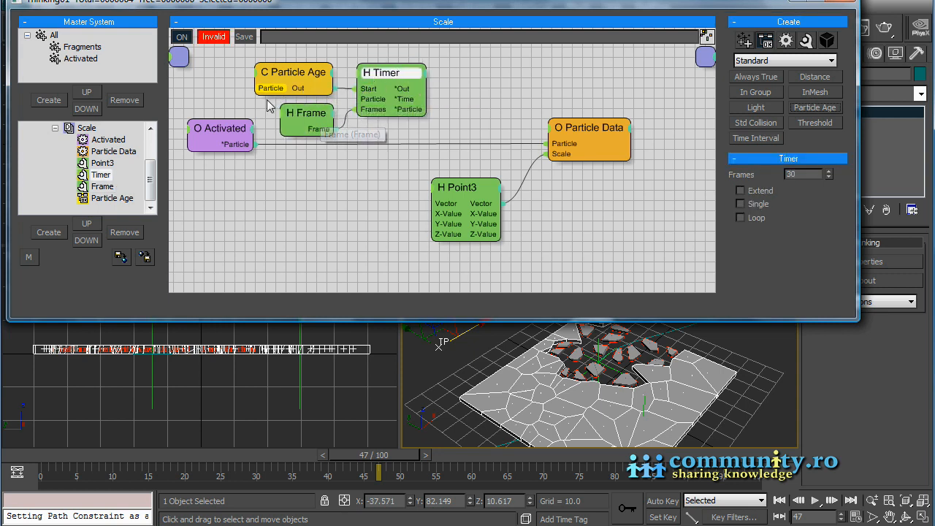
left_click_drag(250, 144, 256, 88)
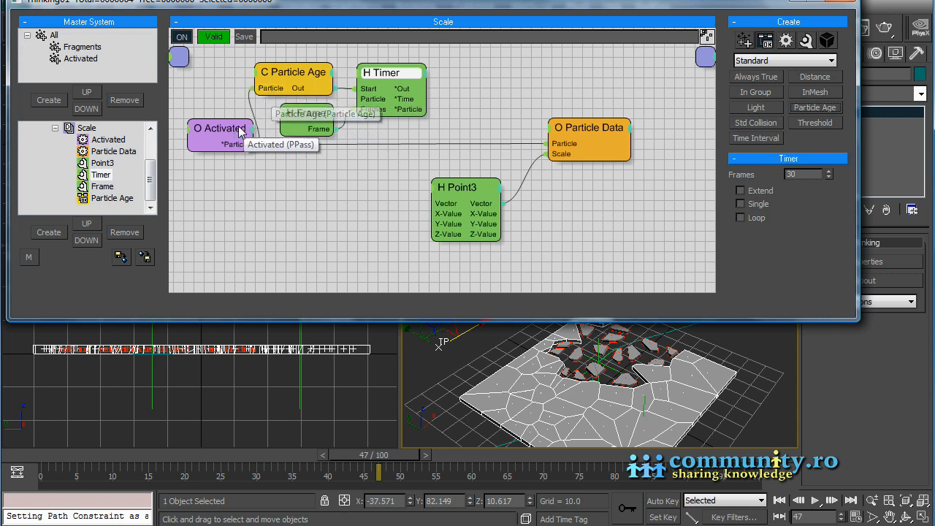
left_click_drag(241, 132, 236, 133)
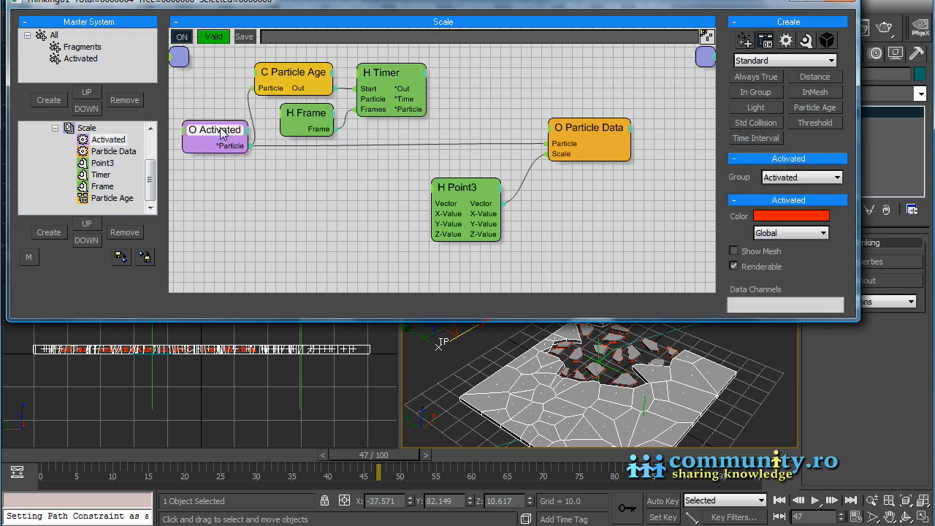
Step: Replace the direct Activated-to-Particle Data link by routing the particle stream through the Timer's Particle input and output
left_click(563, 145)
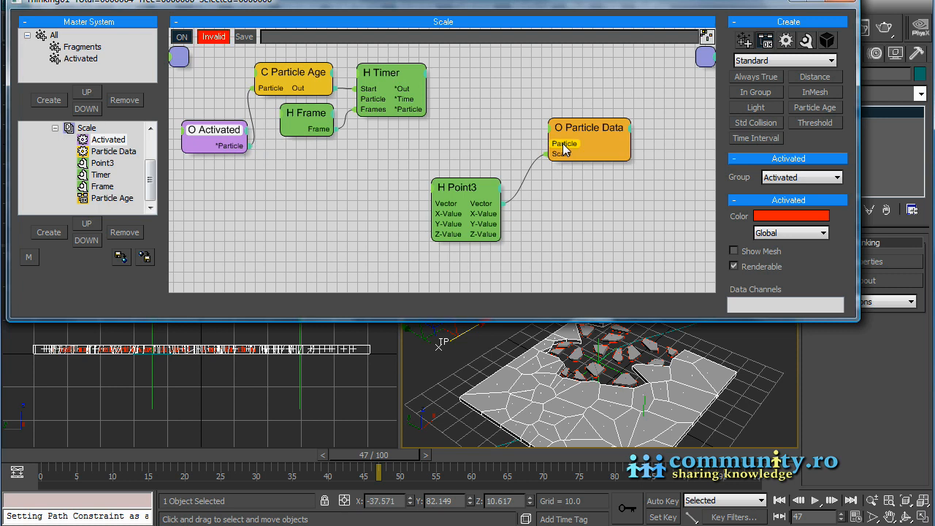
left_click_drag(243, 150, 374, 100)
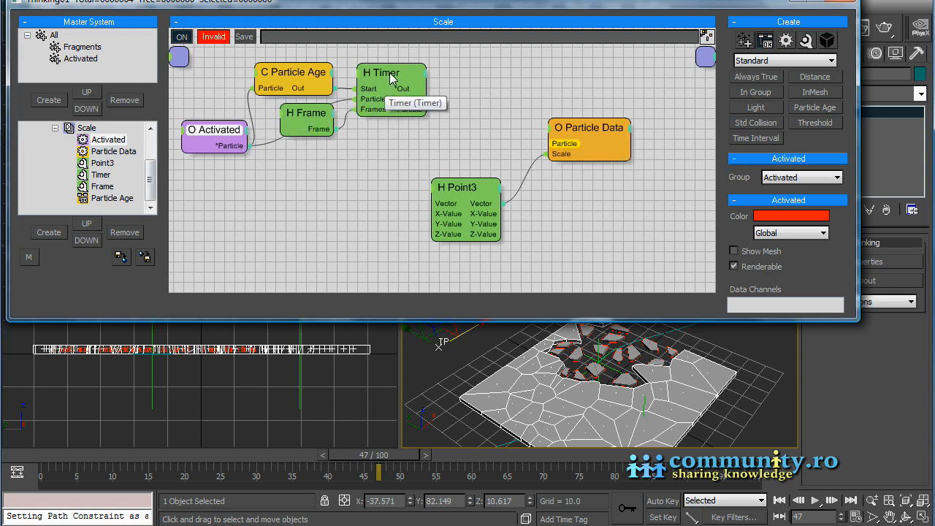
left_click_drag(563, 143, 561, 146)
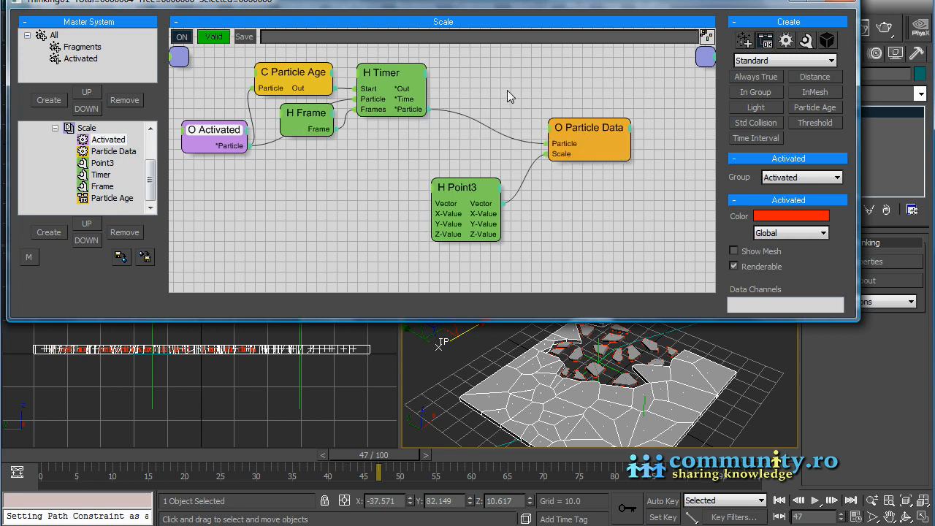
Step: Add an Add&Multiply helper between the Timer and Particle Data nodes, spreading Particle Data and Point3 apart to make room
left_click(808, 41)
left_click(815, 76)
left_click(475, 133)
mouse_move(492, 143)
left_mouse_down()
mouse_move(470, 124)
mouse_move(482, 127)
left_mouse_up()
left_click_drag(586, 128, 653, 96)
left_click_drag(474, 196, 508, 216)
left_click_drag(495, 119, 501, 123)
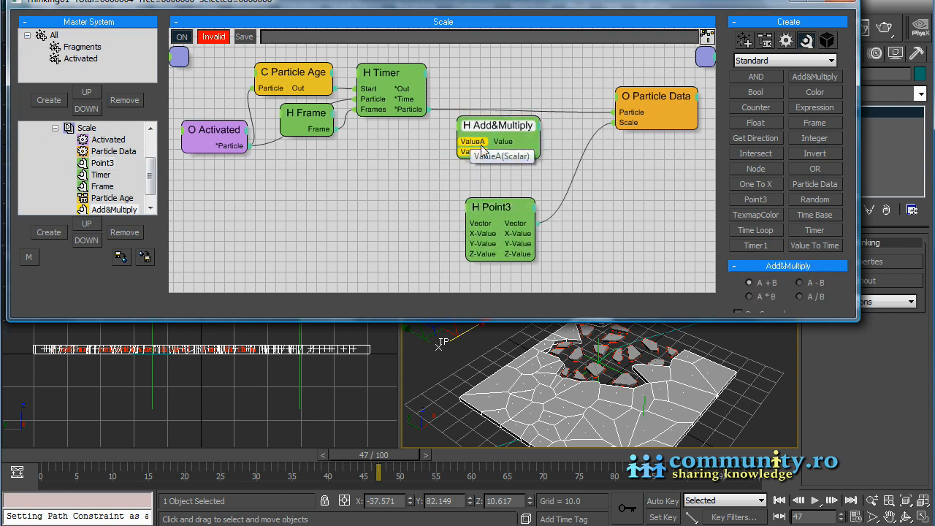
Step: Review the Timer's settings and set the Frame helper's value to 20
left_click(389, 75)
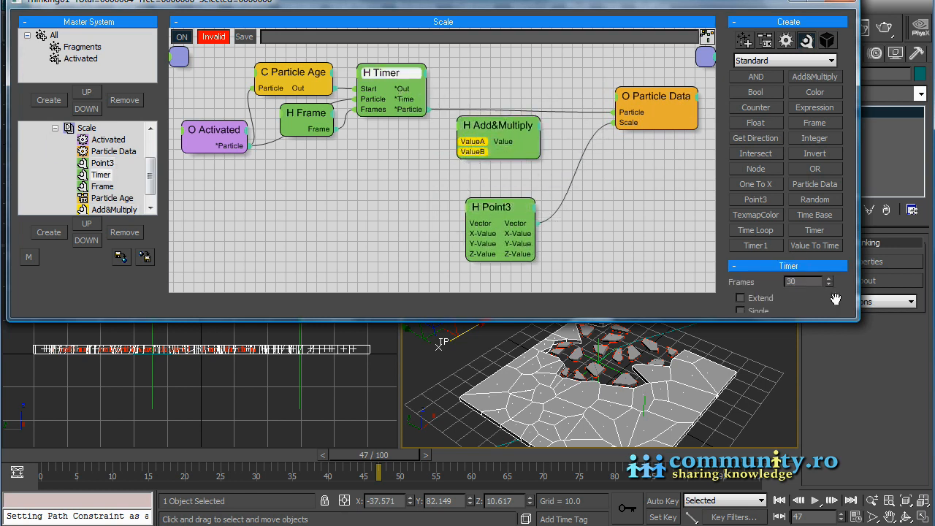
left_click_drag(844, 295, 828, 212)
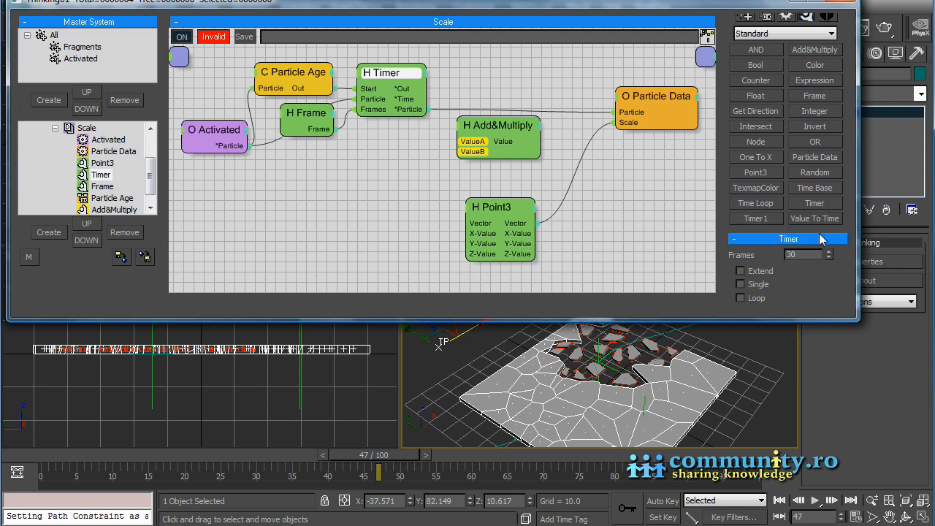
left_click(314, 115)
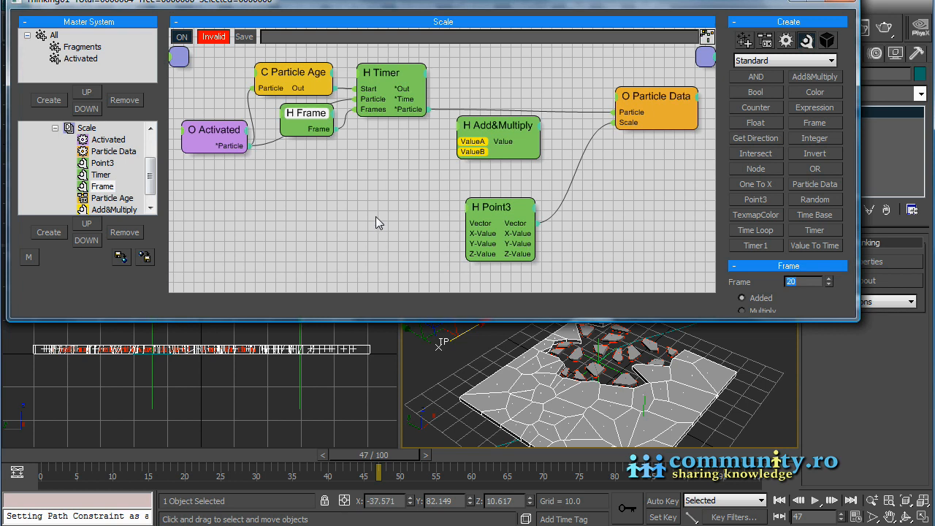
left_click_drag(305, 117, 303, 118)
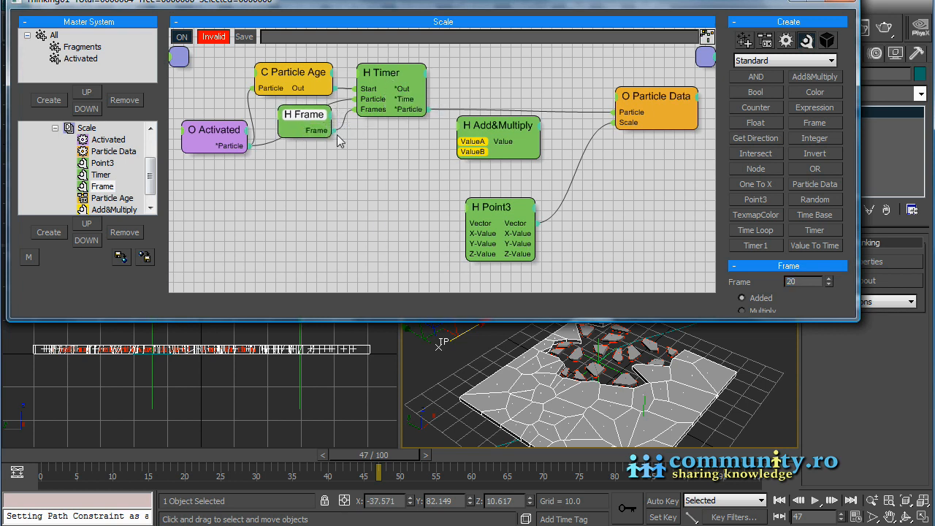
Step: Connect the Timer's Time output to ValueA and the Frame output to ValueB of Add&Multiply, using the A / B operation
left_click_drag(333, 130, 466, 158)
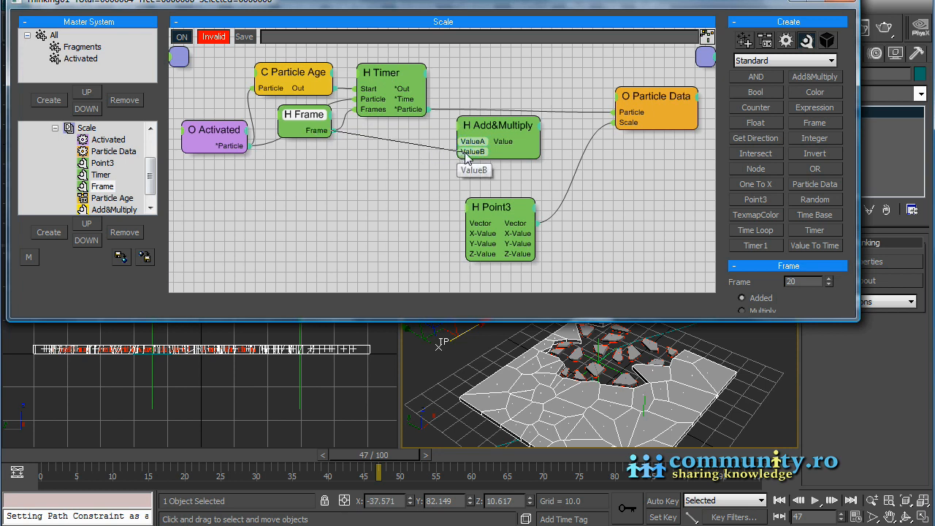
left_click_drag(410, 110, 459, 142)
left_click(490, 127)
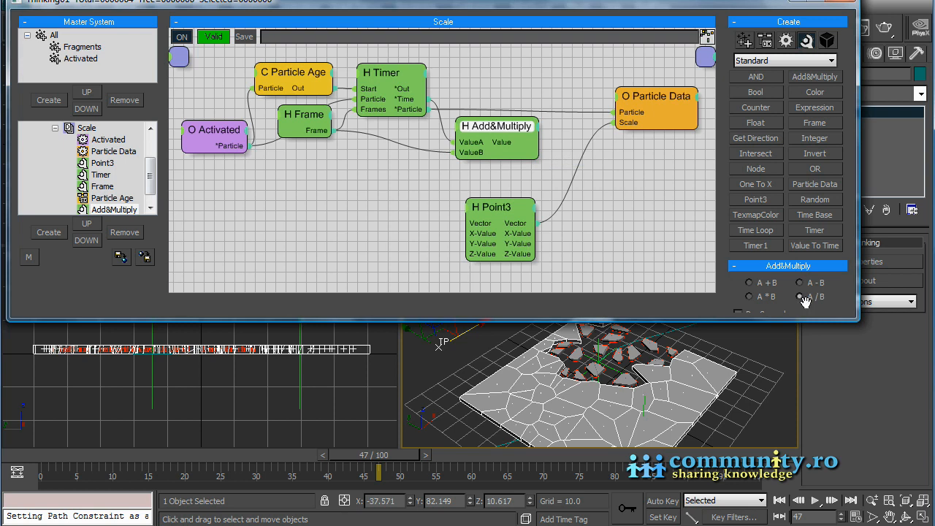
left_click_drag(504, 128, 497, 126)
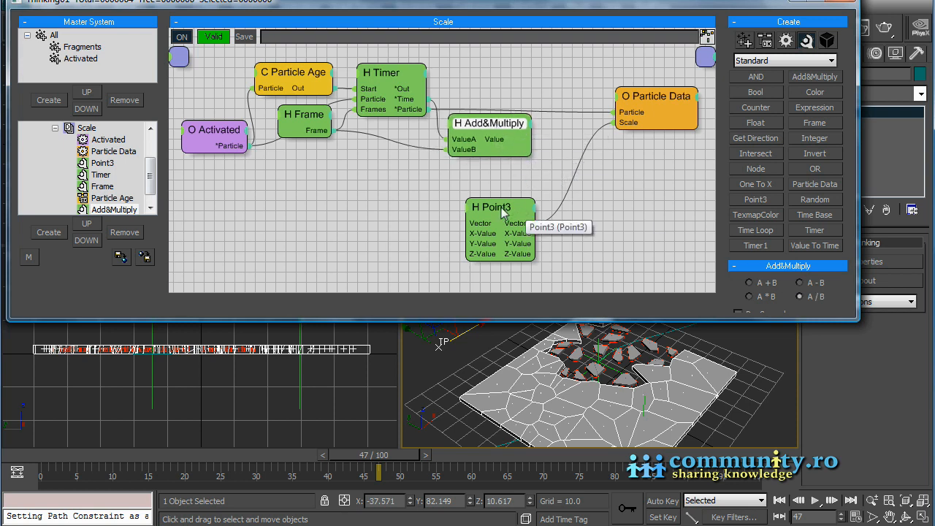
Step: Shift the Point3 node aside and enable Write To Debug Log on Add&Multiply's Value output
left_click_drag(503, 207, 563, 206)
right_click(505, 145)
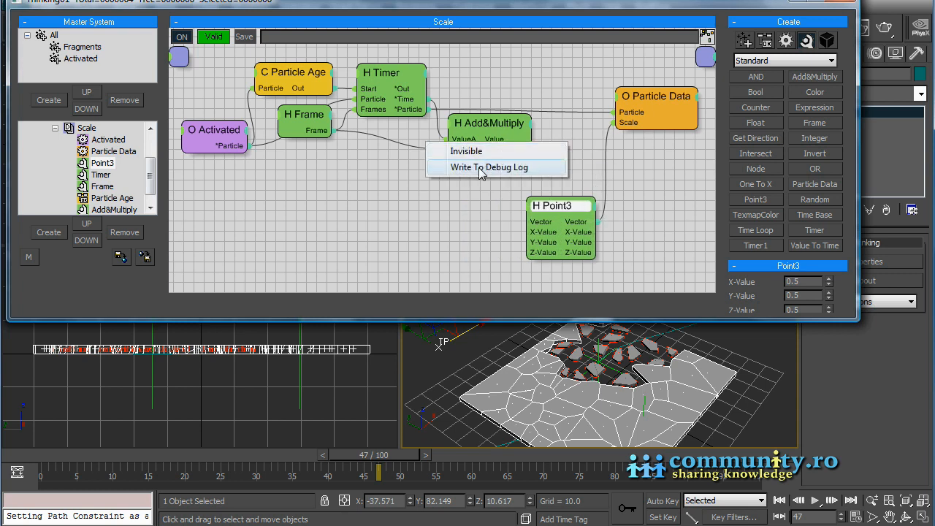
left_click(480, 169)
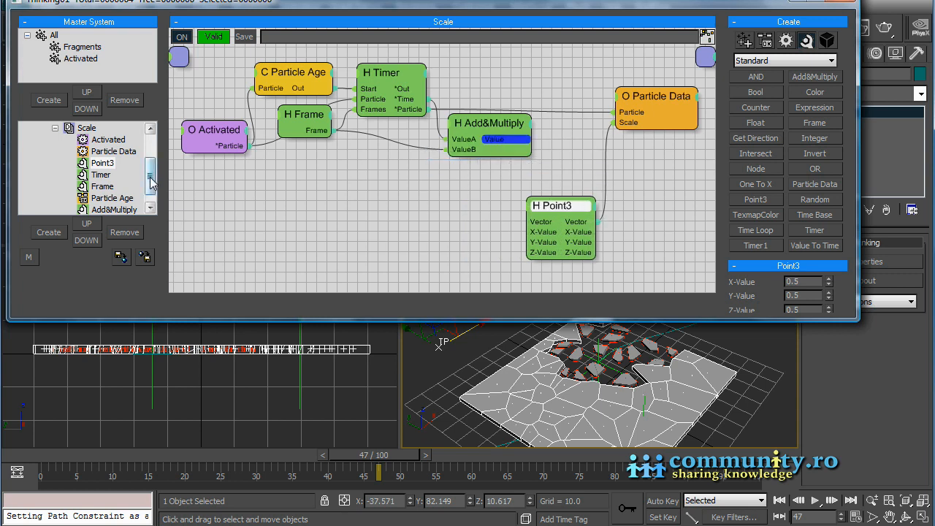
Step: Turn on Debug for the Master Dynamic and scrub to frame 26 to inspect the debug log
scroll(149, 168, "up", 2)
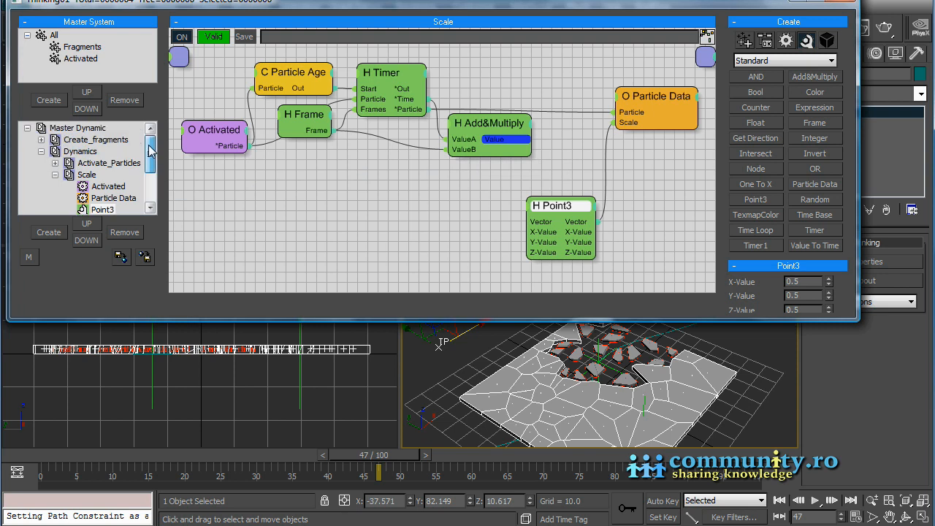
left_click(93, 129)
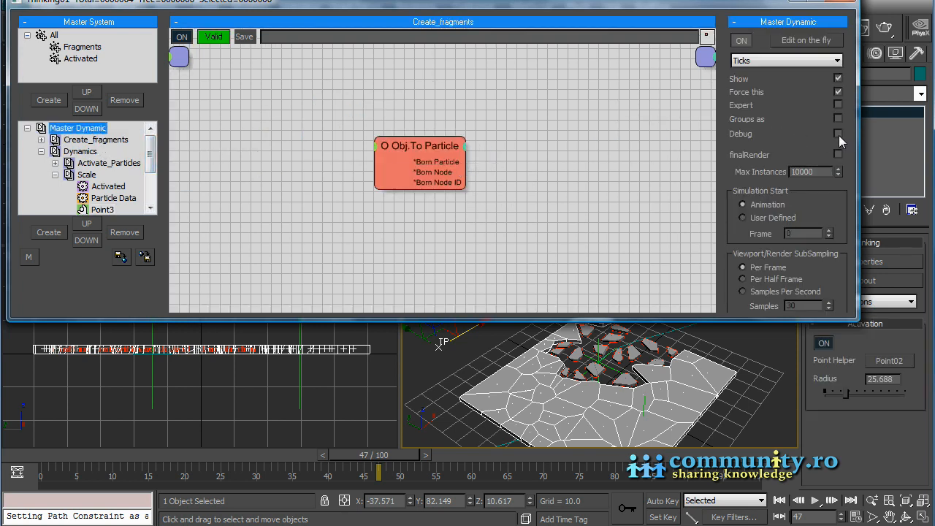
left_click(839, 135)
left_click_drag(745, 79, 665, 58)
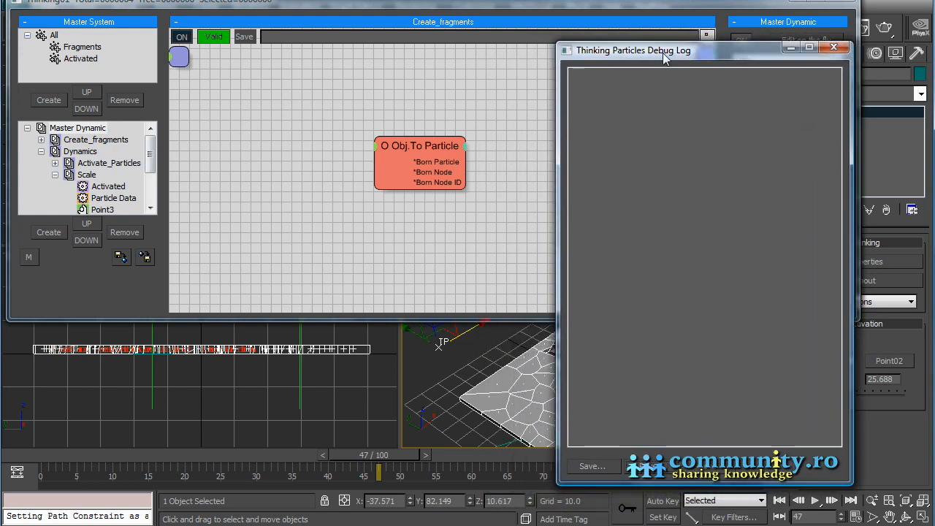
left_click_drag(42, 461, 240, 476)
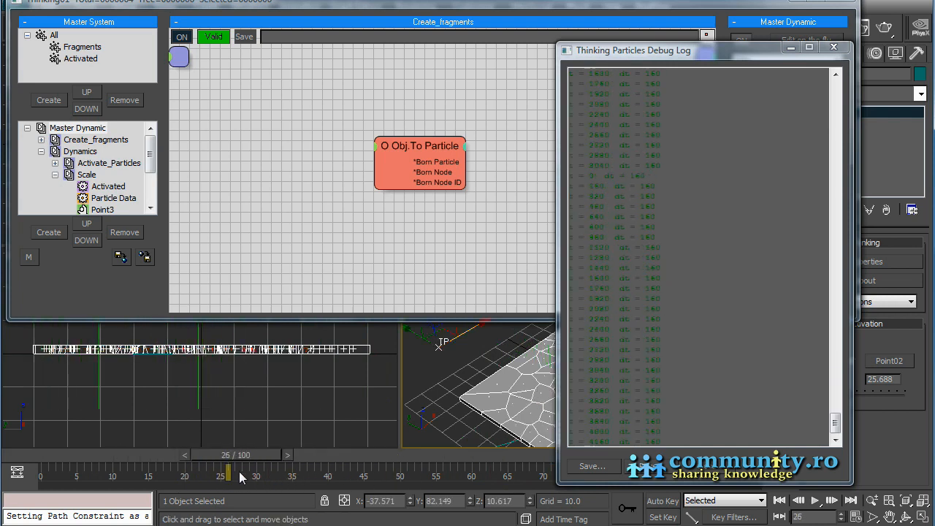
left_click(720, 472)
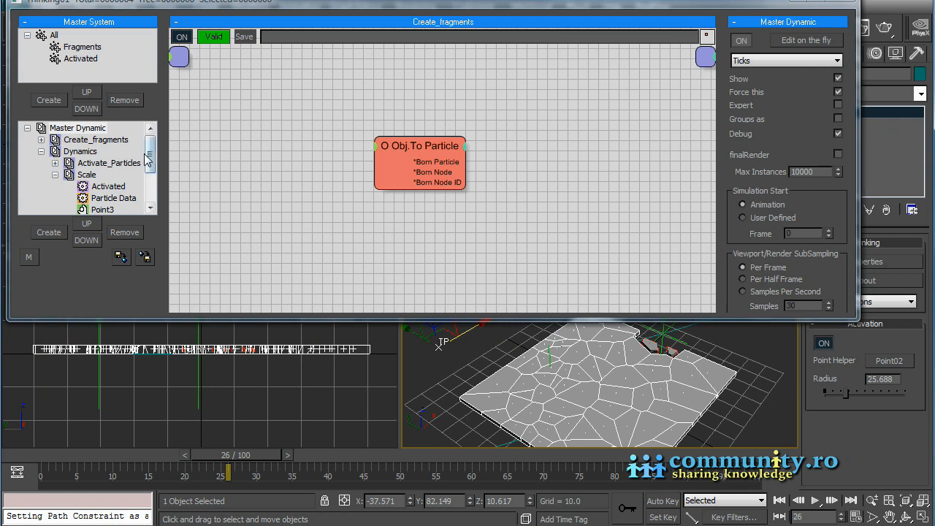
Step: Set the Scale set's Particle Age condition to Enters Group, and scrub to frame 47 to check the debug log
left_click(91, 177)
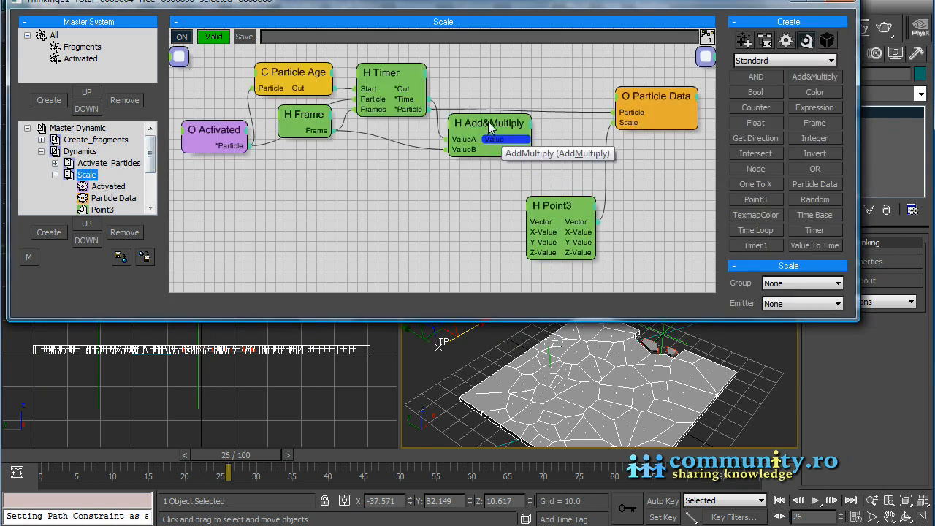
left_click(490, 128)
scroll(844, 292, "down", 2)
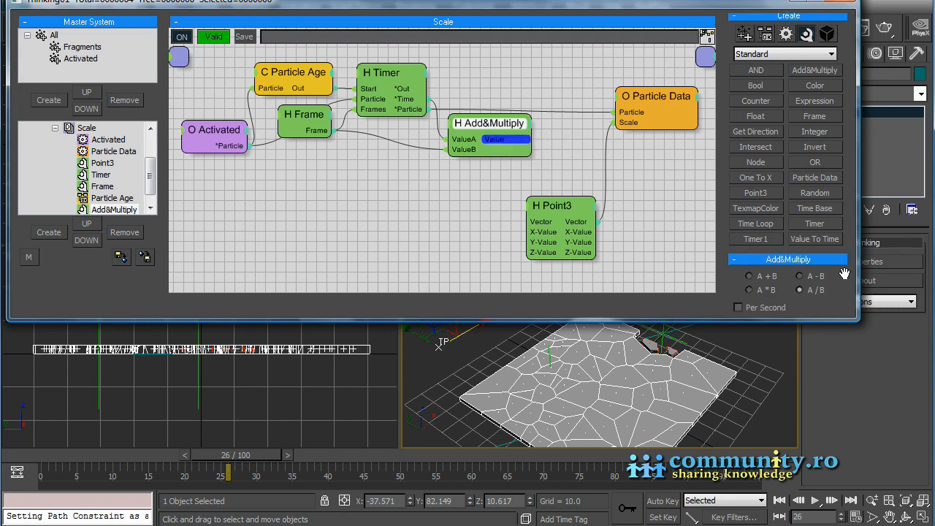
left_click(302, 79)
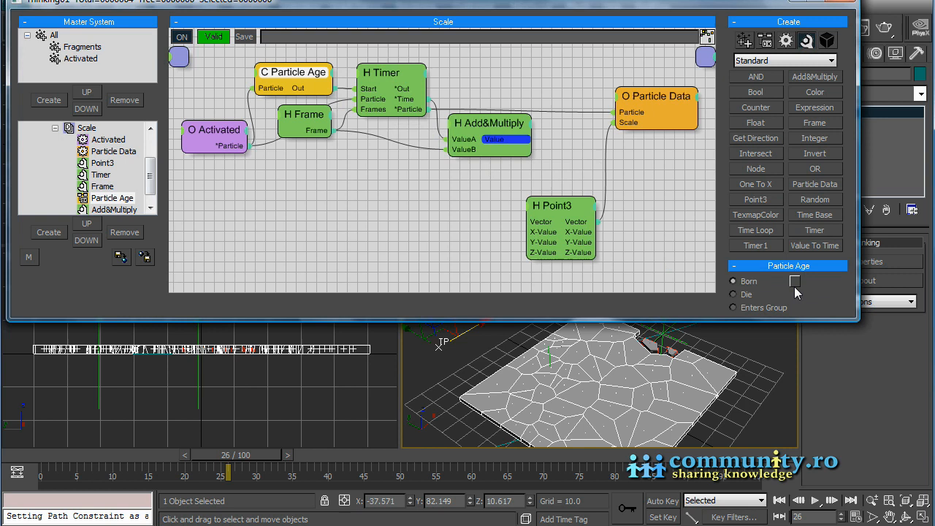
left_click_drag(820, 299, 824, 203)
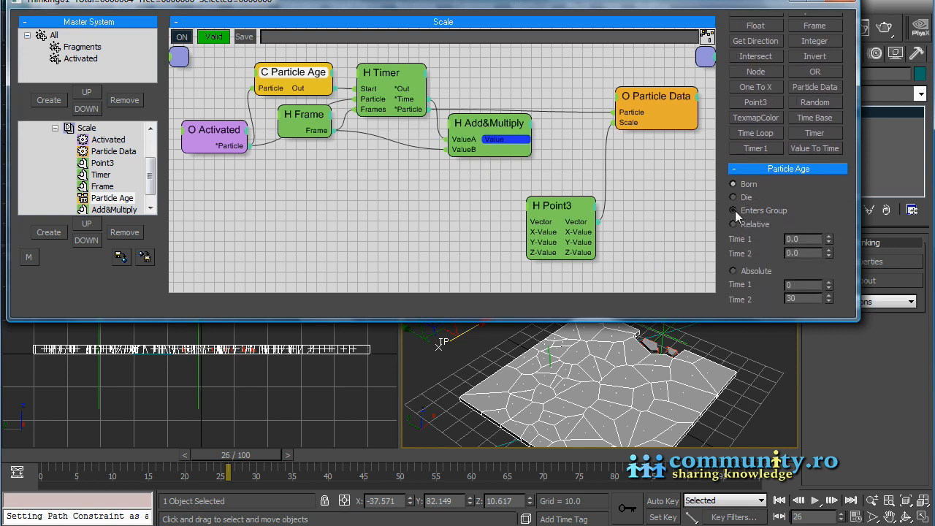
left_click(735, 210)
left_click_drag(235, 475, 398, 484)
left_click(834, 47)
Step: Connect Add&Multiply's Value output to the Point3 helper's X-Value input
left_click(306, 118)
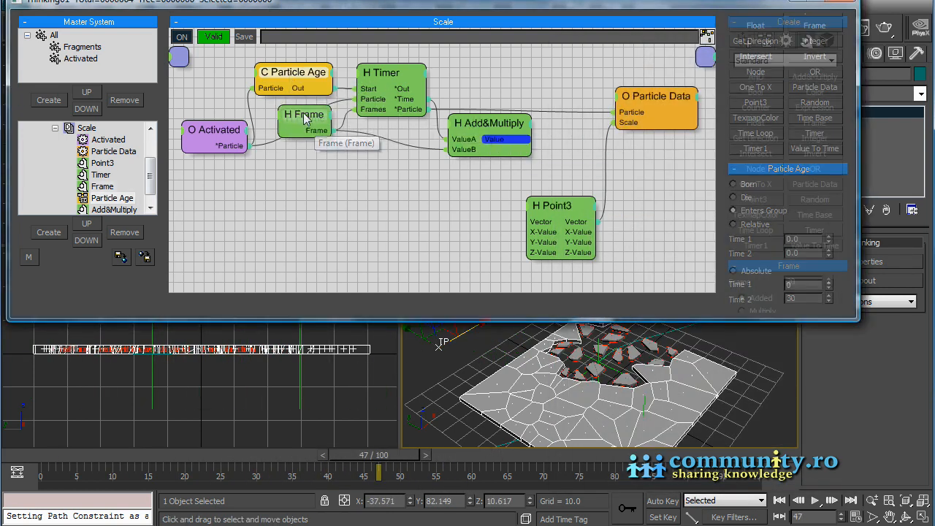
left_click_drag(304, 114, 301, 122)
left_click_drag(504, 125, 541, 232)
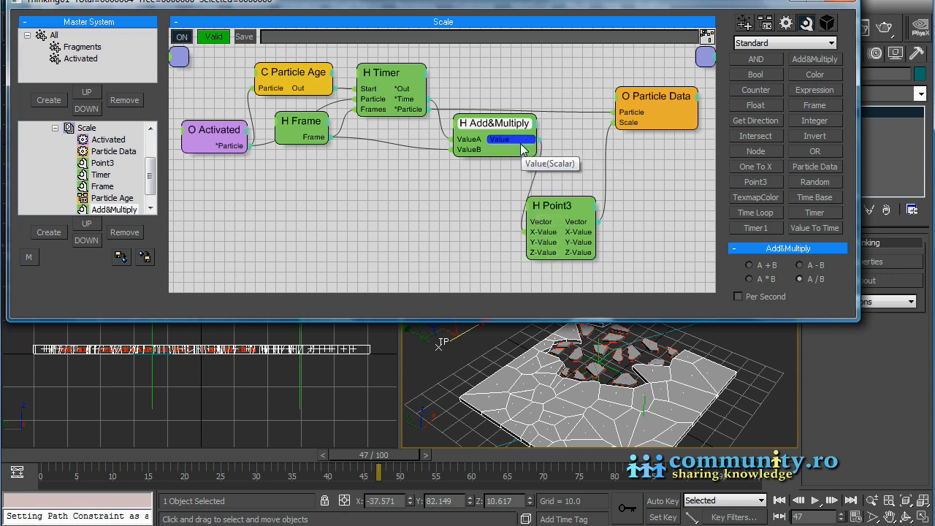
Step: Clear the debug log at frame 22 and advance frame by frame past frame 37 to examine the logged Add&Multiply values
left_click_drag(358, 454, 242, 465)
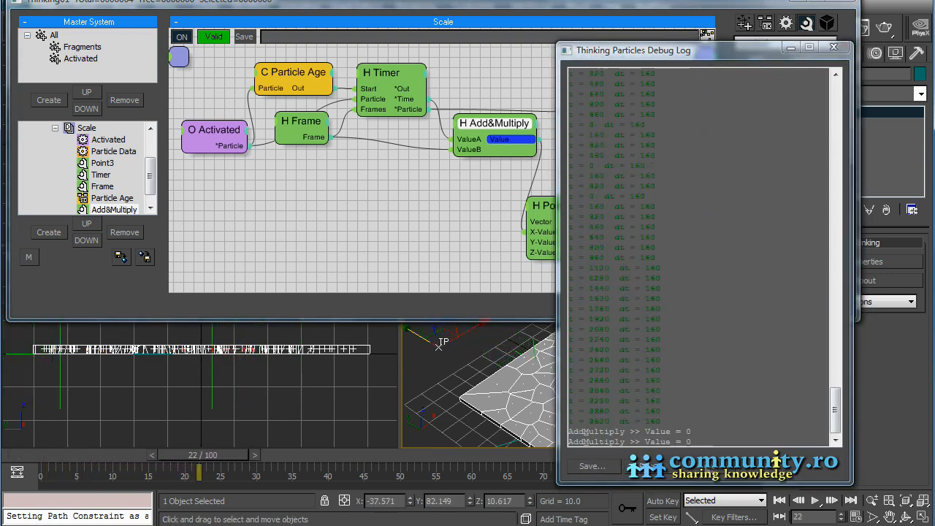
left_click(620, 468)
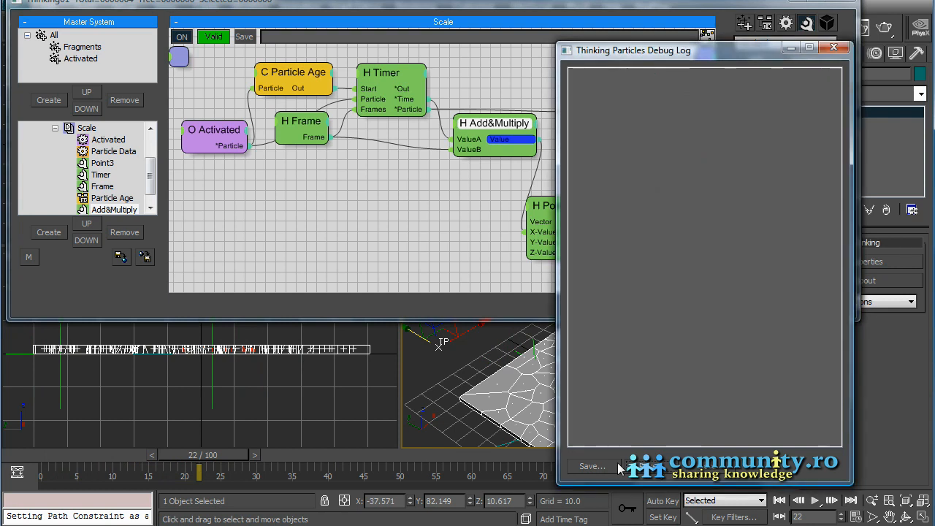
left_click(257, 456)
left_click(264, 456)
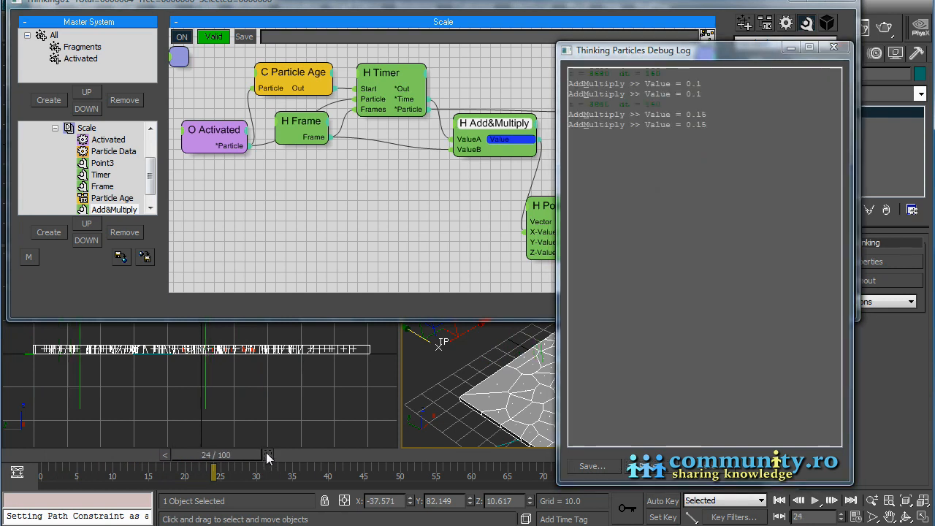
left_click(268, 456)
left_click(282, 457)
left_click(291, 456)
left_click(298, 456)
left_click(305, 456)
left_click(307, 456)
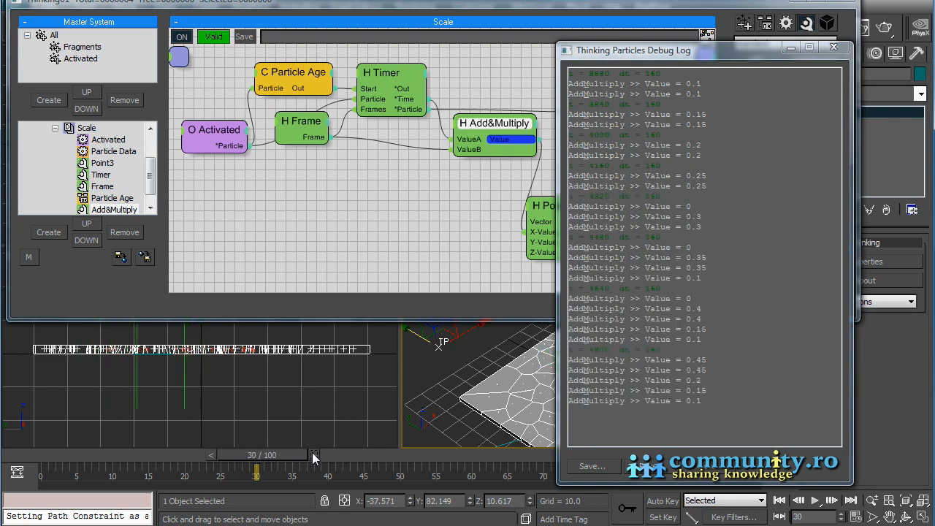
left_click(319, 456)
left_click(325, 456)
left_click(332, 456)
left_click(333, 456)
left_click(340, 456)
left_click(347, 456)
left_click(354, 456)
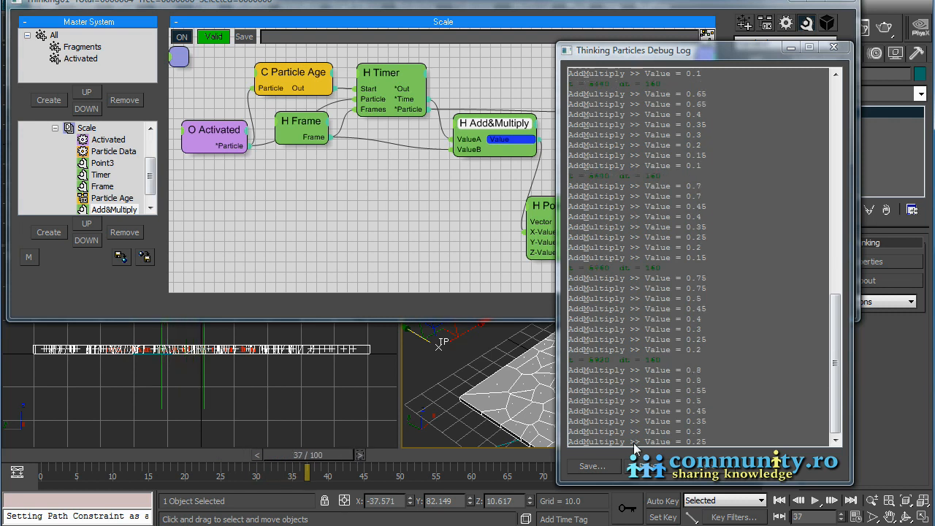
left_click(361, 456)
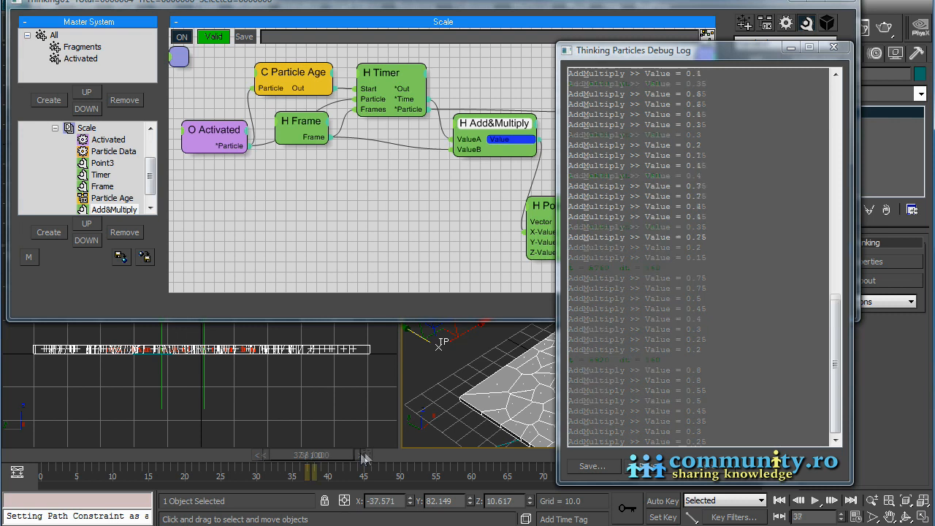
Step: Advance frame by frame to frame 43 to examine the logged Add&Multiply values, and close the debug log
left_click(369, 456)
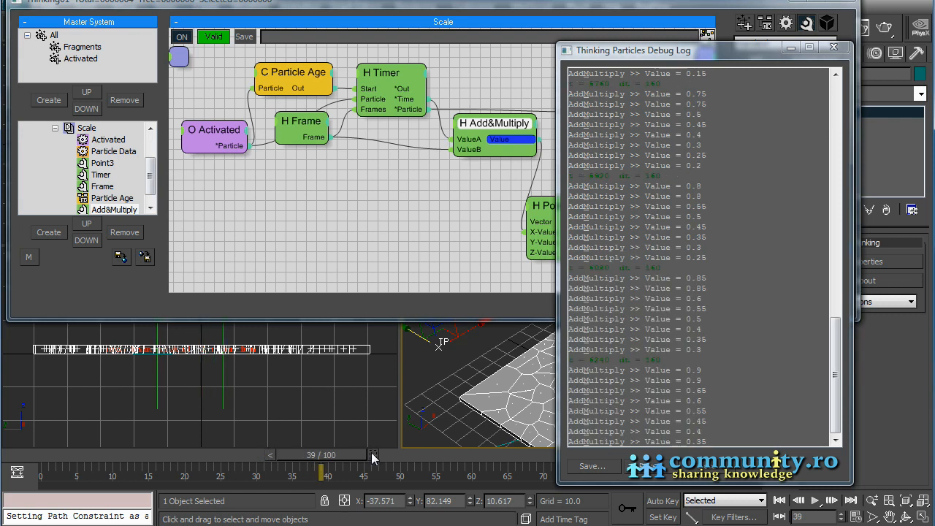
left_click(372, 455)
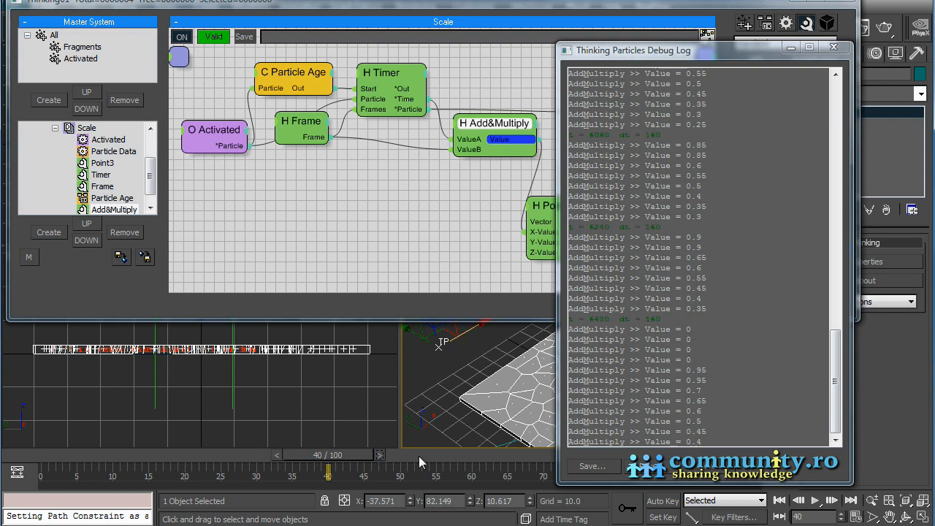
left_click(379, 456)
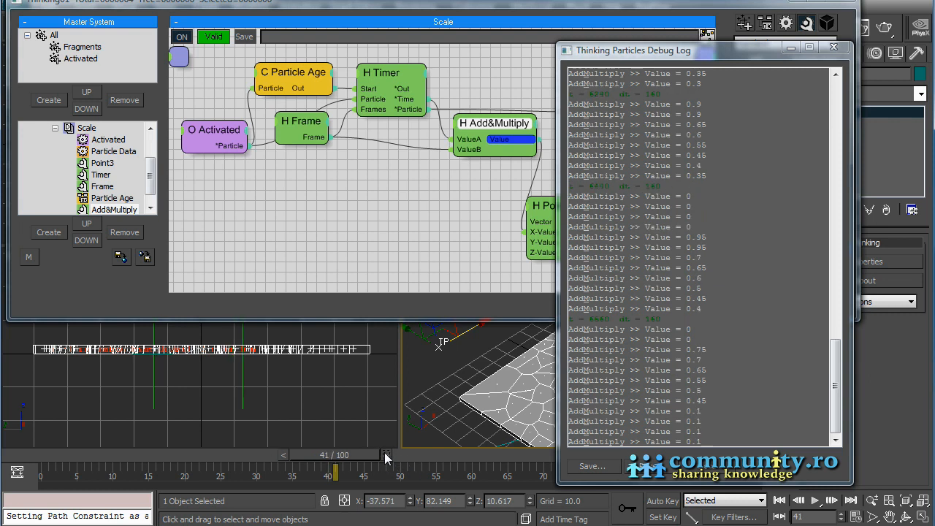
left_click(385, 456)
left_click(392, 456)
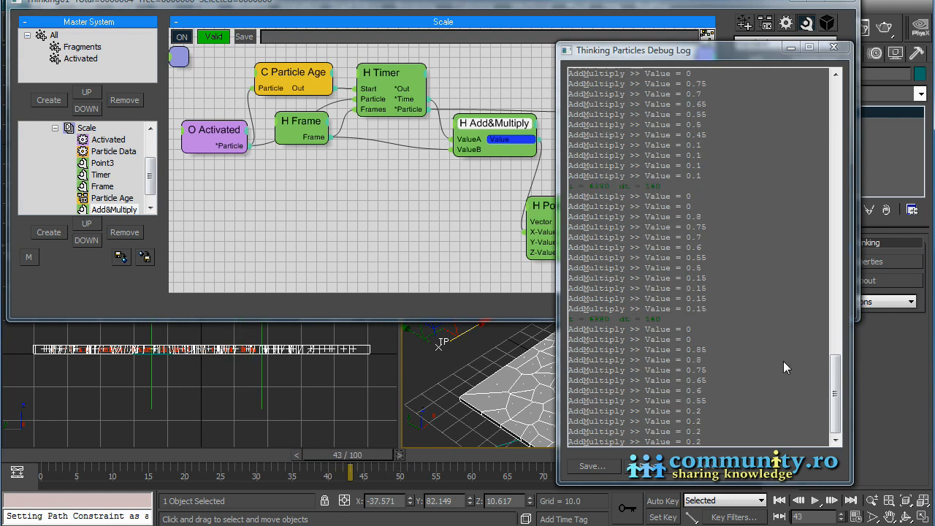
left_click(734, 467)
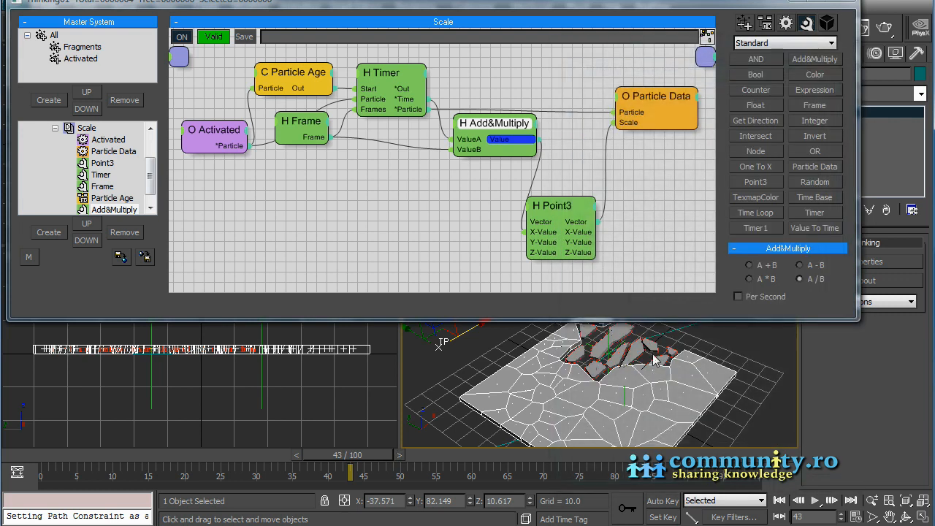
Step: Disconnect Add&Multiply from the Point3 helper's X-Value input and add an Expression helper above Add&Multiply in the Scale set
left_click(538, 231)
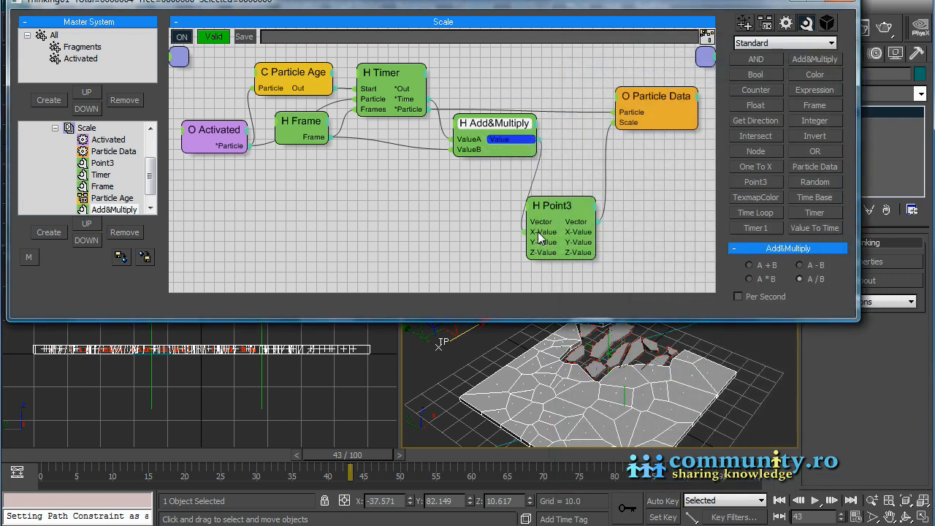
left_click_drag(498, 130, 484, 129)
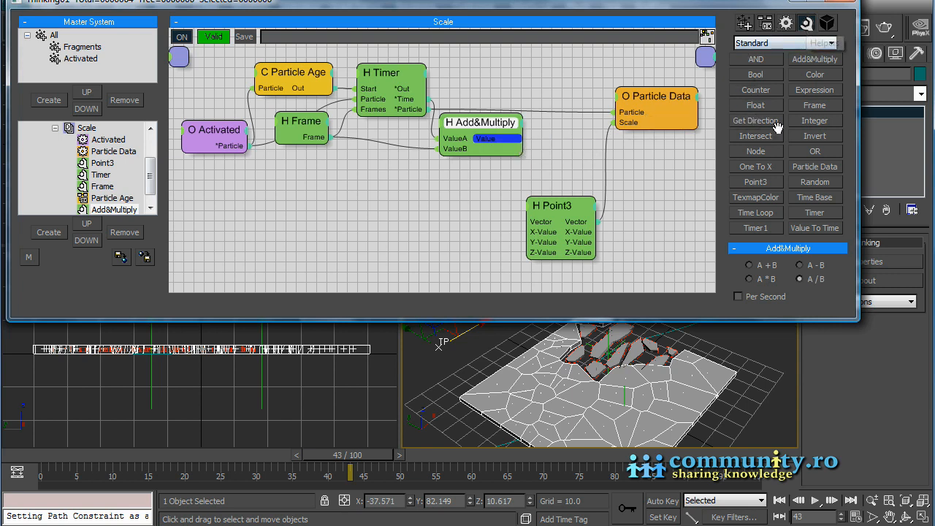
left_click(793, 91)
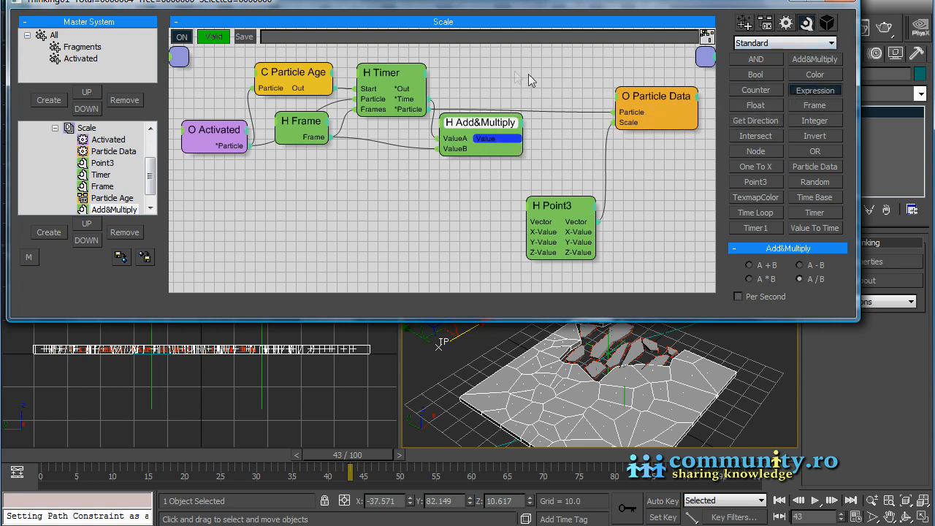
left_click(529, 74)
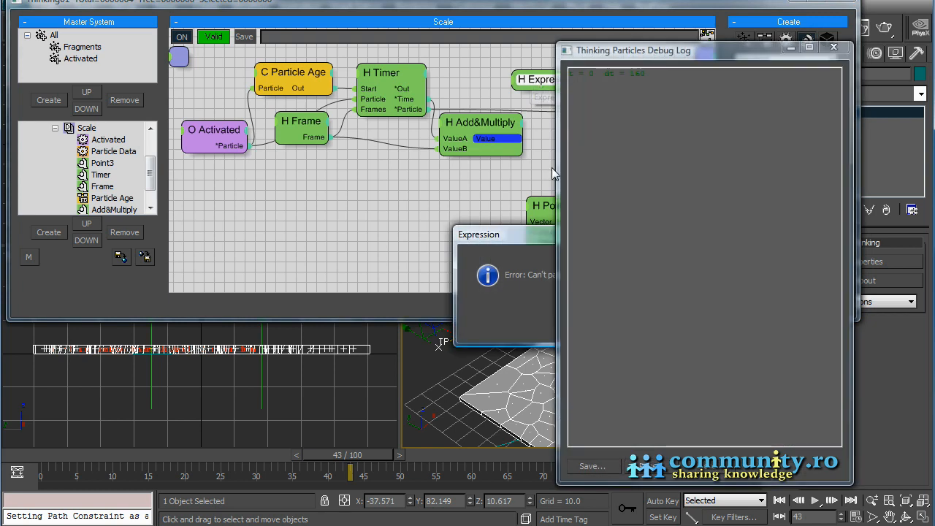
left_click_drag(523, 241, 363, 244)
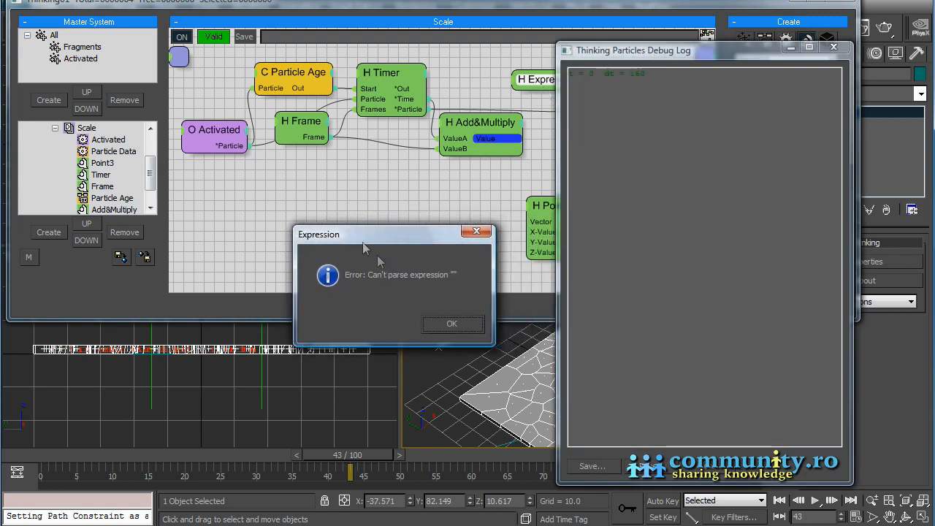
left_click(452, 325)
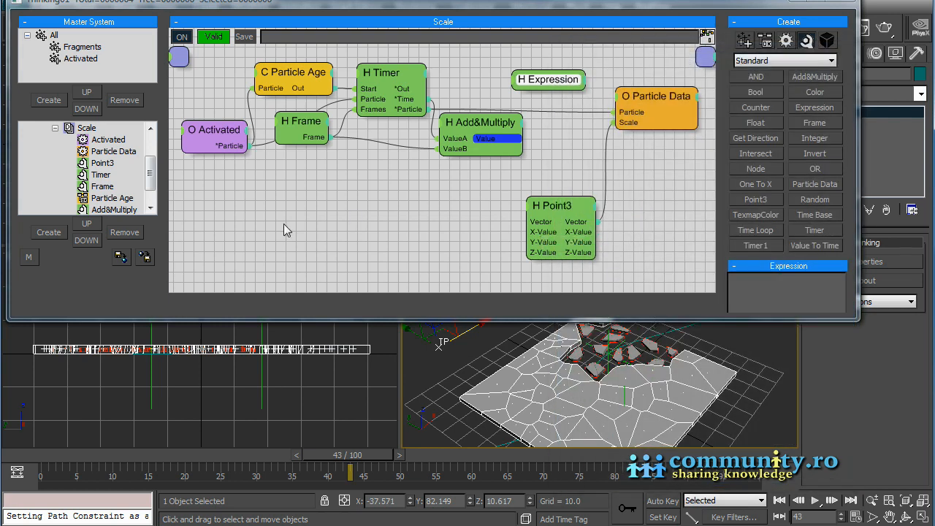
Step: Turn off Debug for the Master Dynamic and return to the Scale set
scroll(146, 182, "up", 2)
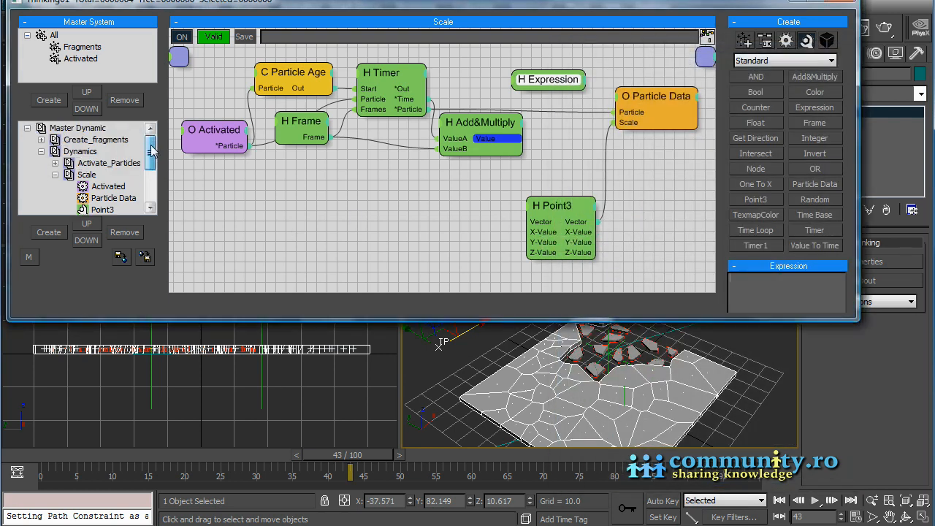
left_click(78, 127)
left_click(840, 134)
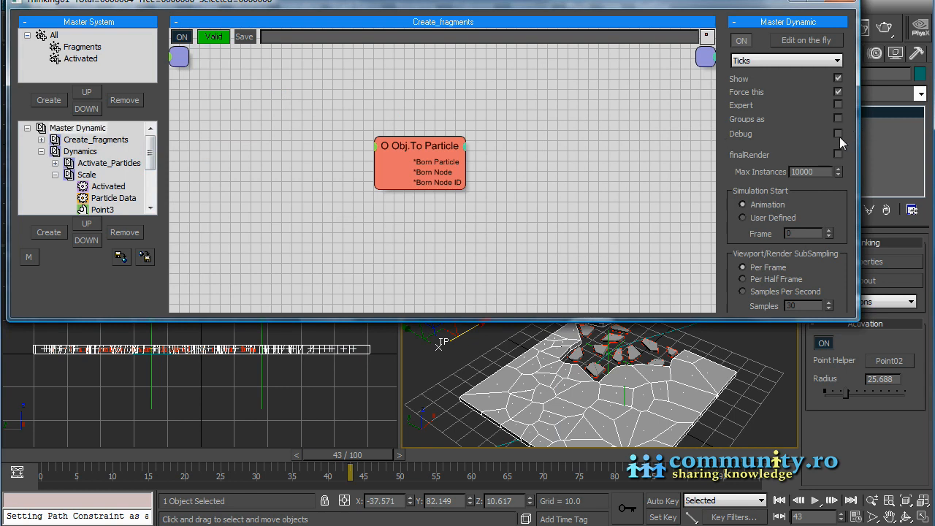
scroll(150, 158, "down", 1)
left_click(86, 151)
Step: Add a scalar input named a to the Expression helper
left_click(531, 86)
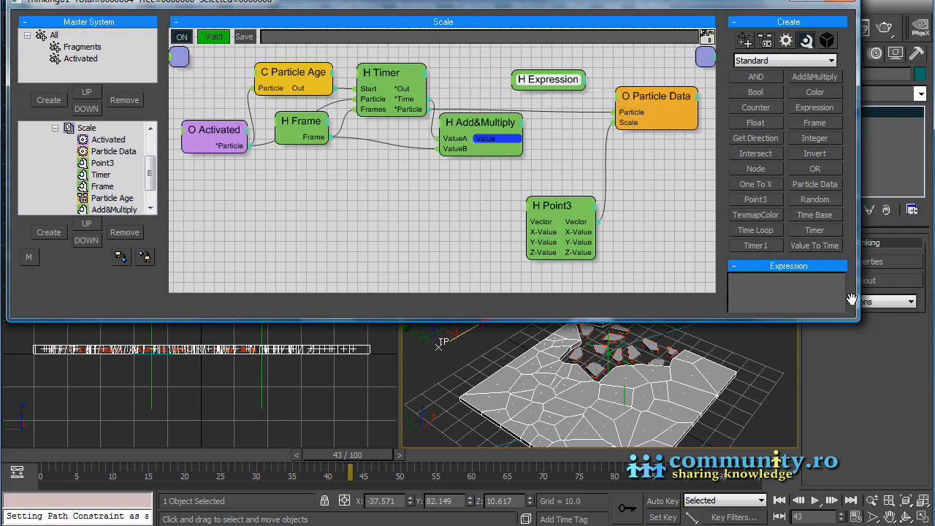
scroll(852, 300, "down", 1)
left_click(797, 299)
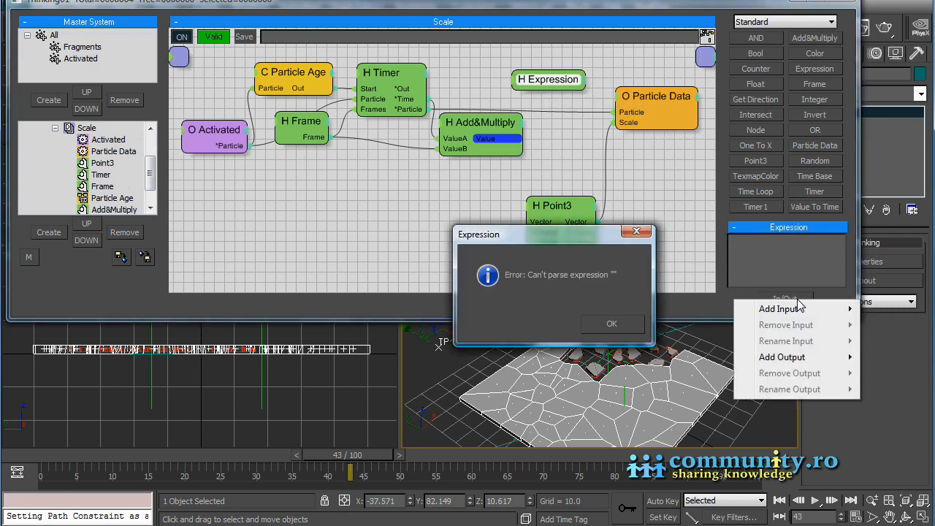
mouse_move(799, 309)
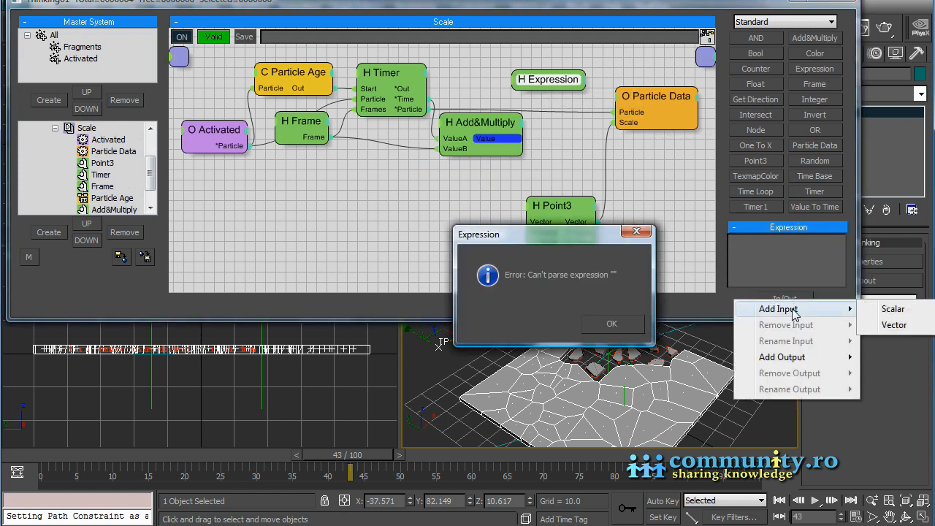
left_click(893, 309)
type("a")
key("Return")
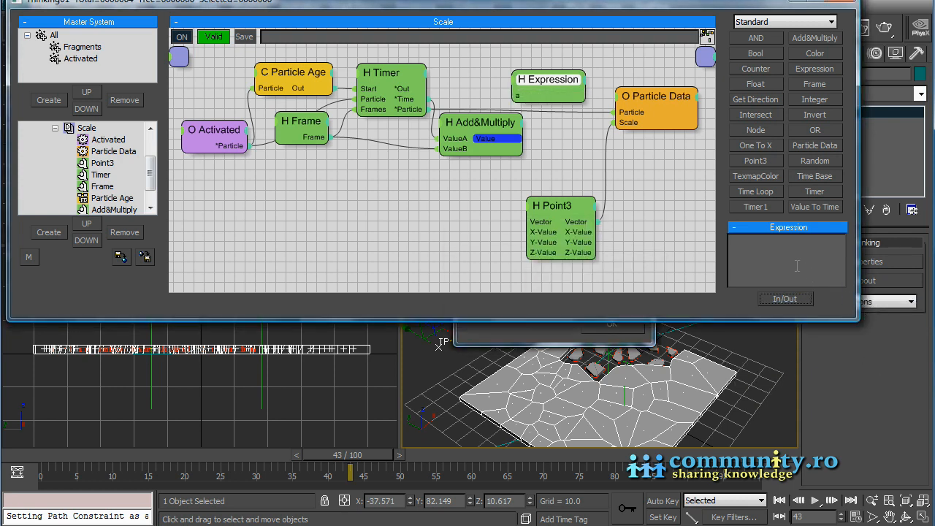
Step: Enter 1-a as the helper's expression and add a scalar output named Value
left_click(780, 261)
left_click(804, 299)
mouse_move(806, 357)
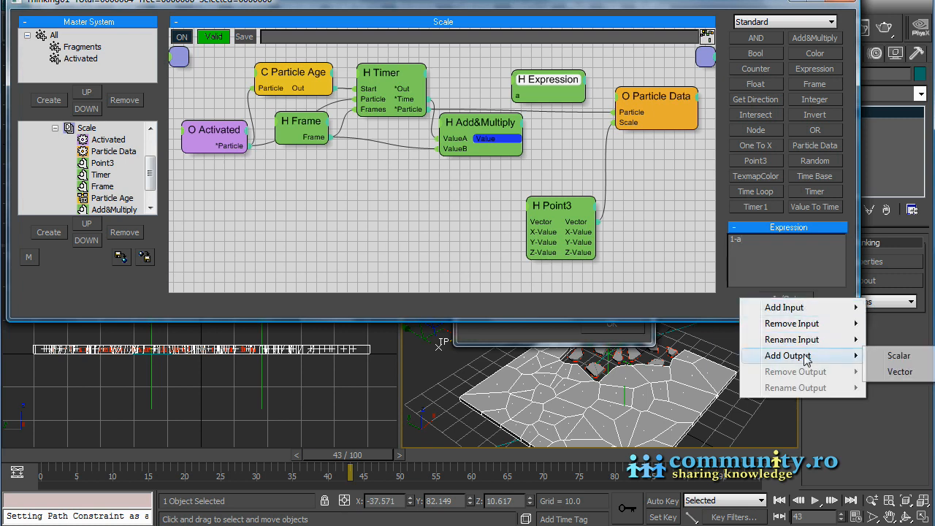
left_click(901, 357)
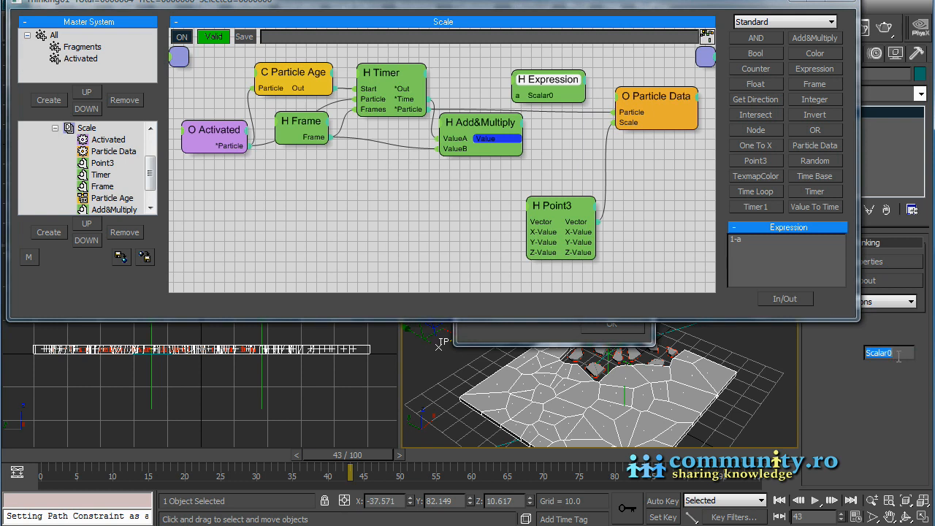
type("Value")
key("Return")
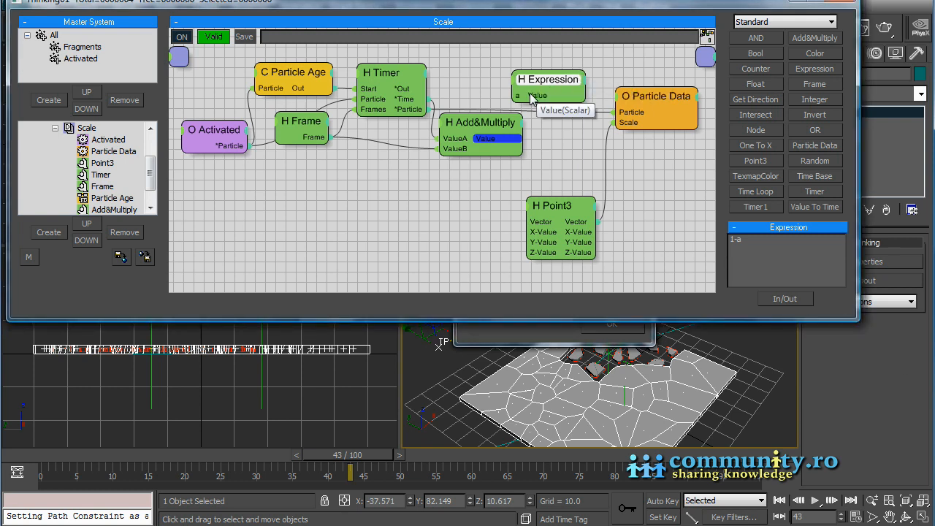
Step: Connect Add&Multiply's Value output to the Expression's a input, and arrange the two helpers and Particle Data in a row
left_click_drag(524, 138, 579, 129)
right_click(510, 136)
left_click_drag(489, 122, 479, 126)
left_click_drag(558, 128, 542, 132)
left_click_drag(659, 101, 677, 98)
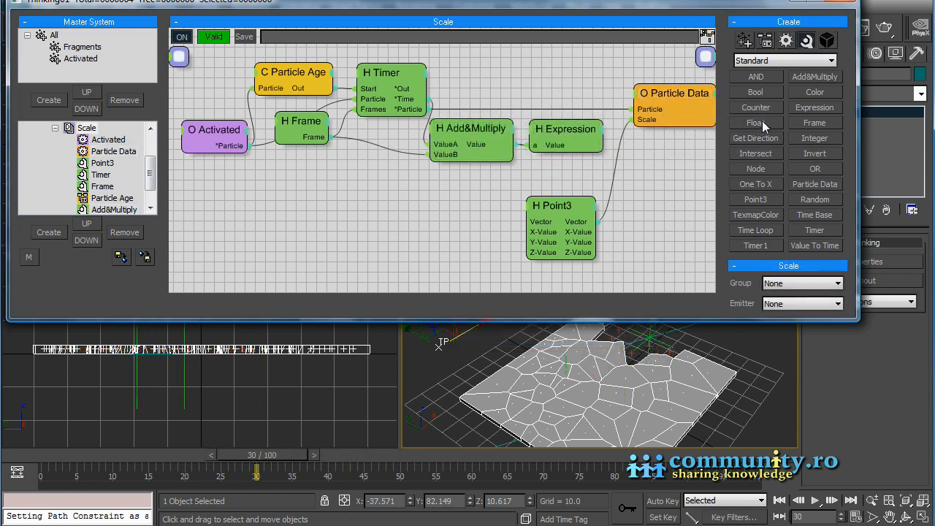
Step: Add an Integer helper in the empty area below the O Activated and Frame nodes
left_click(823, 142)
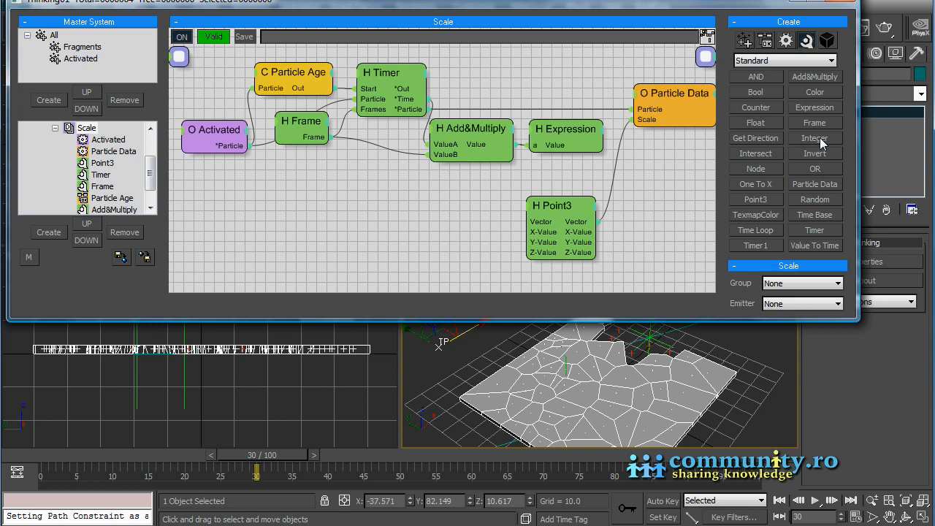
left_click(267, 225)
left_click_drag(296, 240, 253, 241)
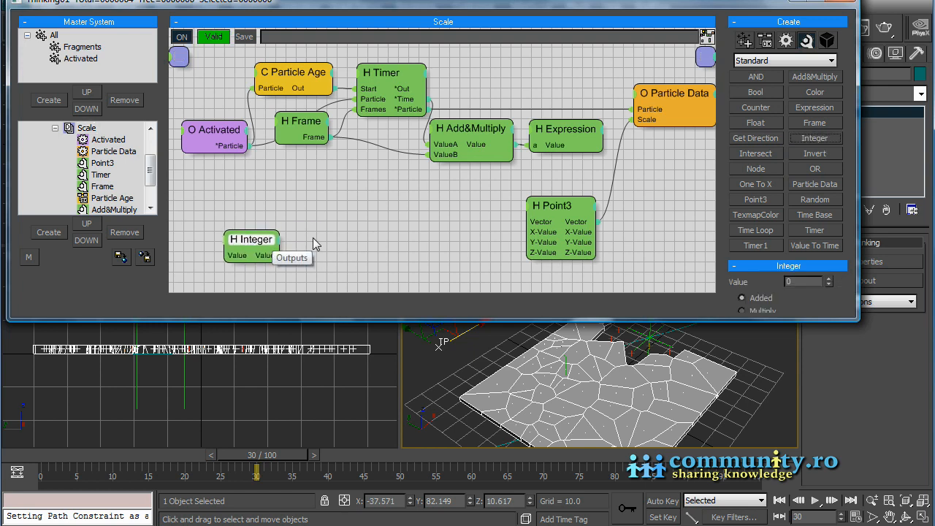
Step: Add a Value To Time helper beside the Integer helper and expose its Time1 input
scroll(841, 183, "down", 1)
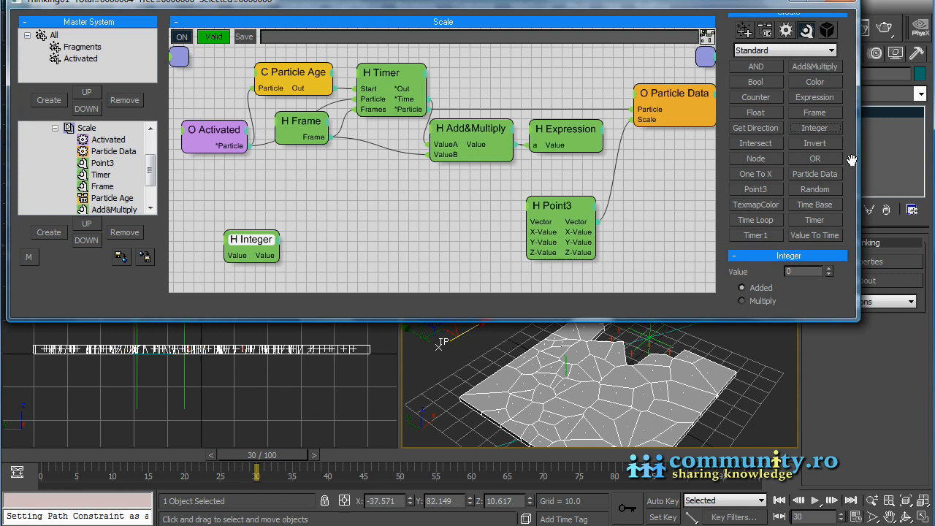
left_click(358, 236)
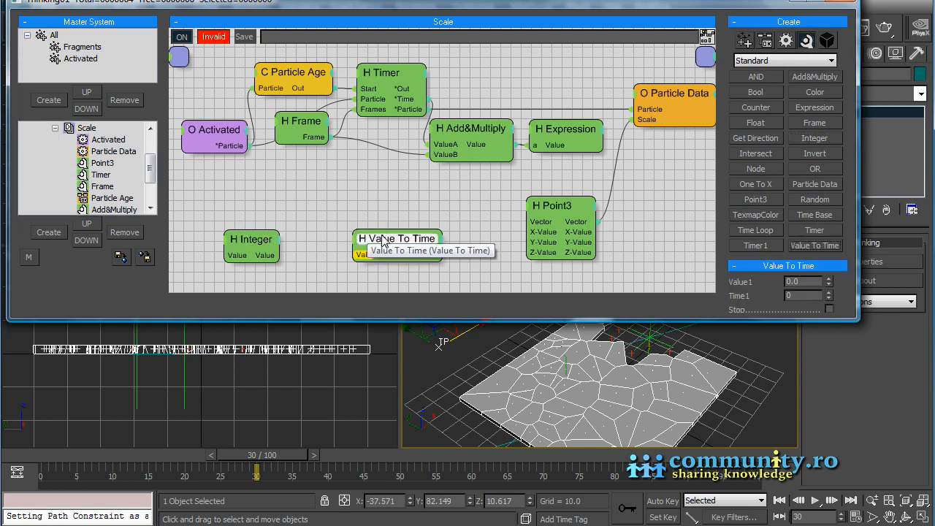
left_click_drag(362, 234, 329, 234)
left_click(322, 249)
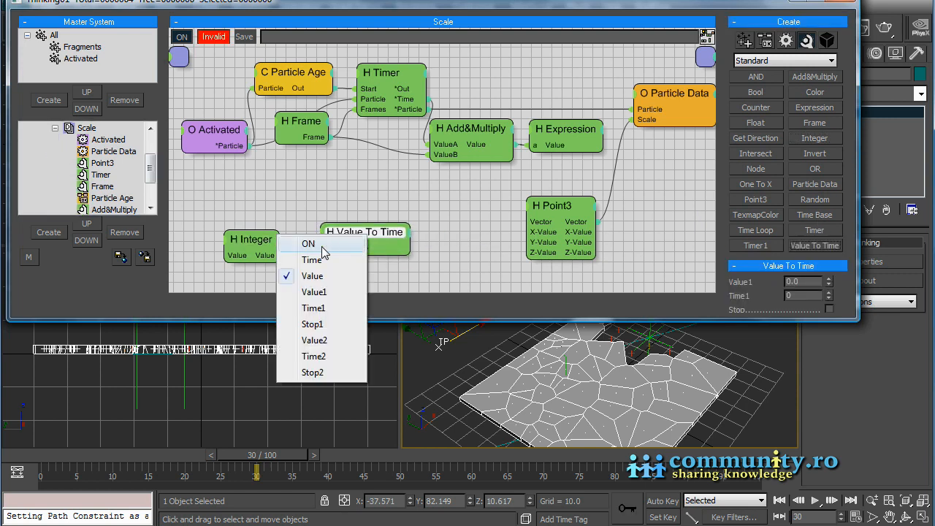
left_click(326, 307)
left_click_drag(355, 233, 358, 229)
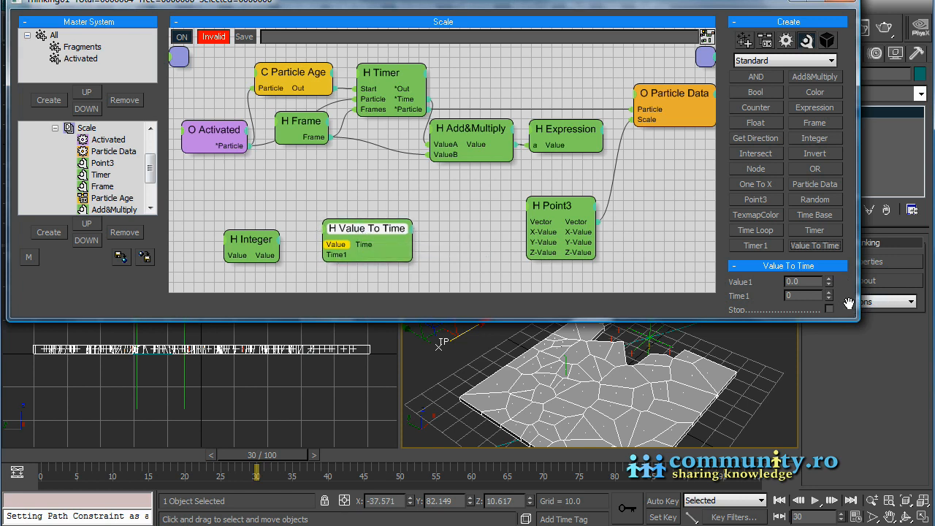
Step: Set Value2 of the Value To Time helper to 1 and connect the Expression's Value output to its Value input
left_click_drag(849, 303, 860, 186)
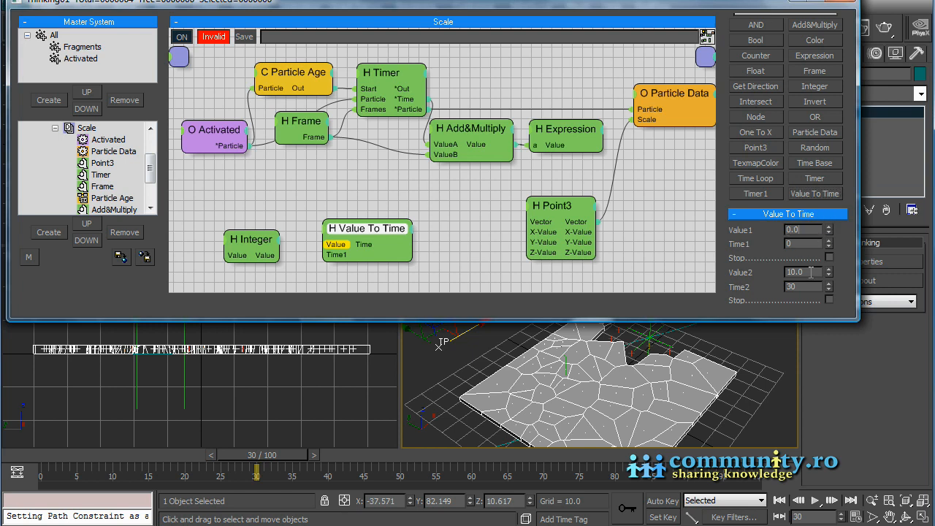
type("1")
left_click_drag(605, 145, 373, 241)
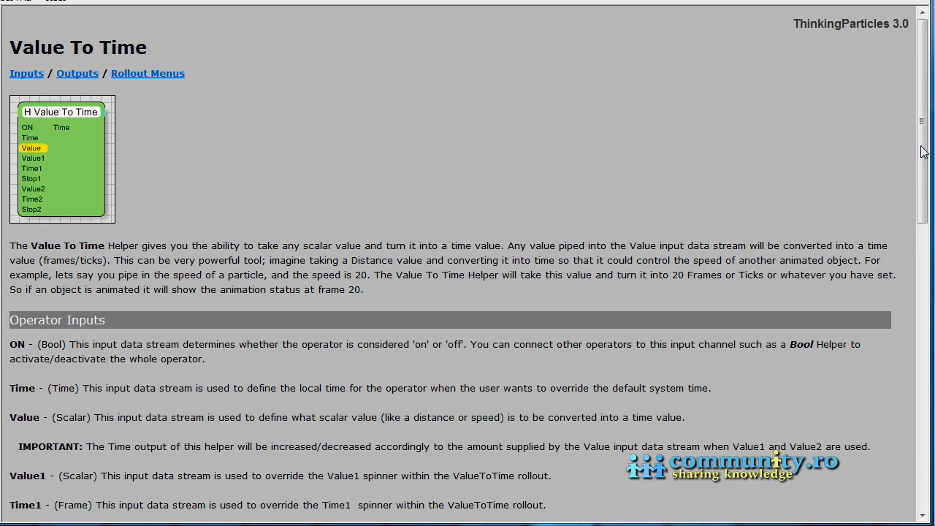
Step: Read the Value To Time help page, examining its operator inputs and the Value, Time and Stop settings
left_click_drag(925, 141, 934, 320)
scroll(646, 223, "up", 6)
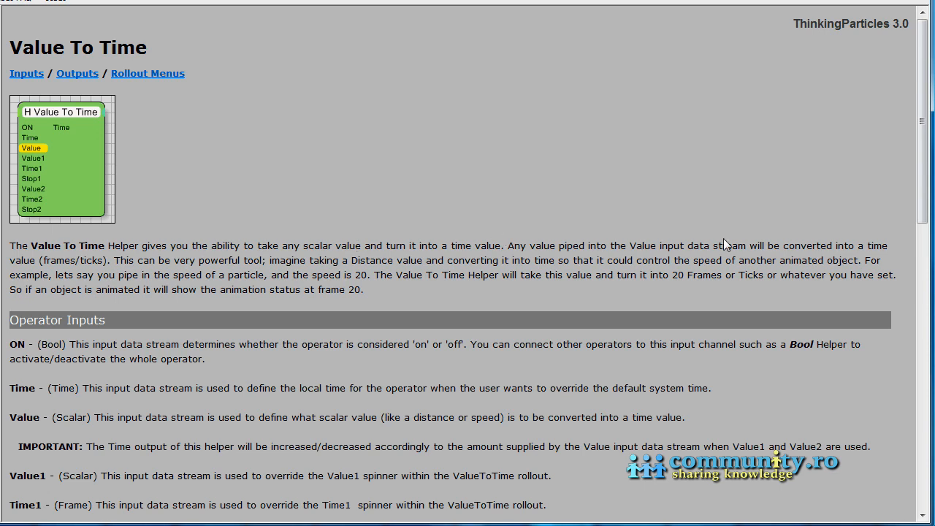
left_click_drag(924, 184, 905, 471)
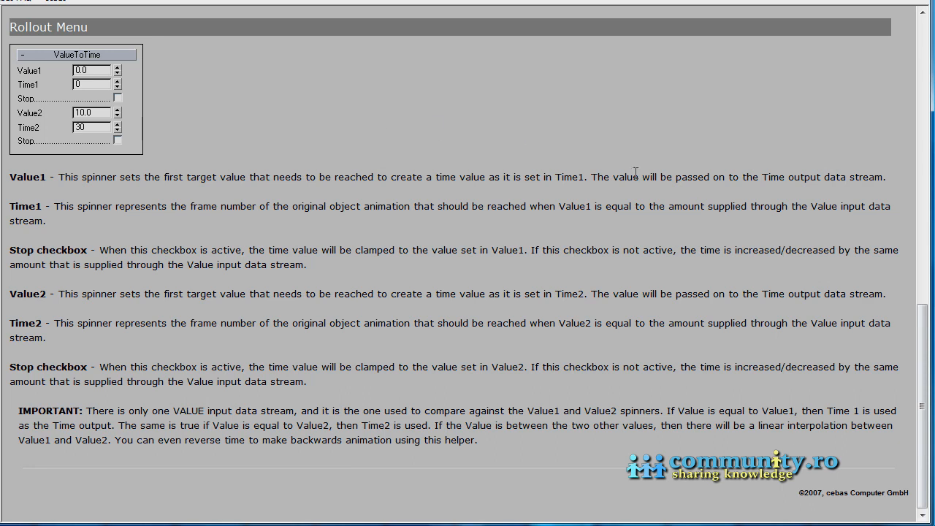
left_click_drag(922, 329, 921, 42)
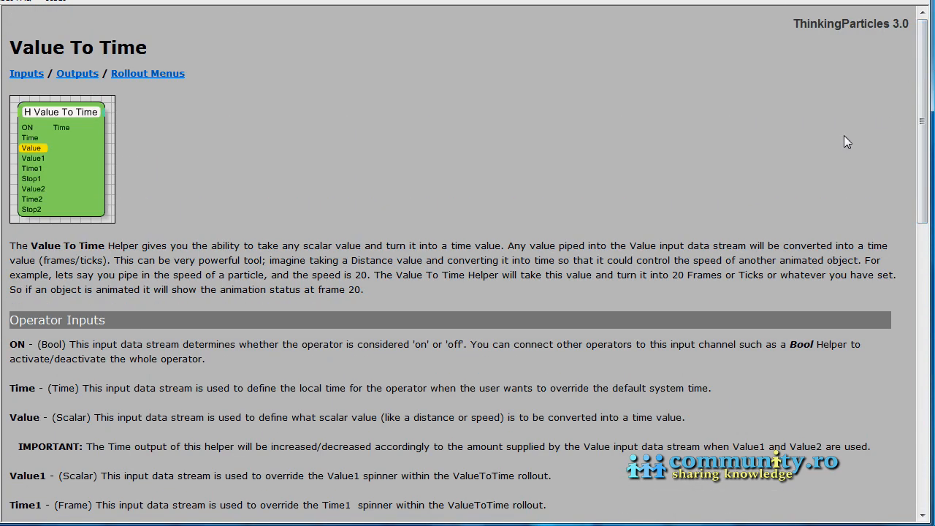
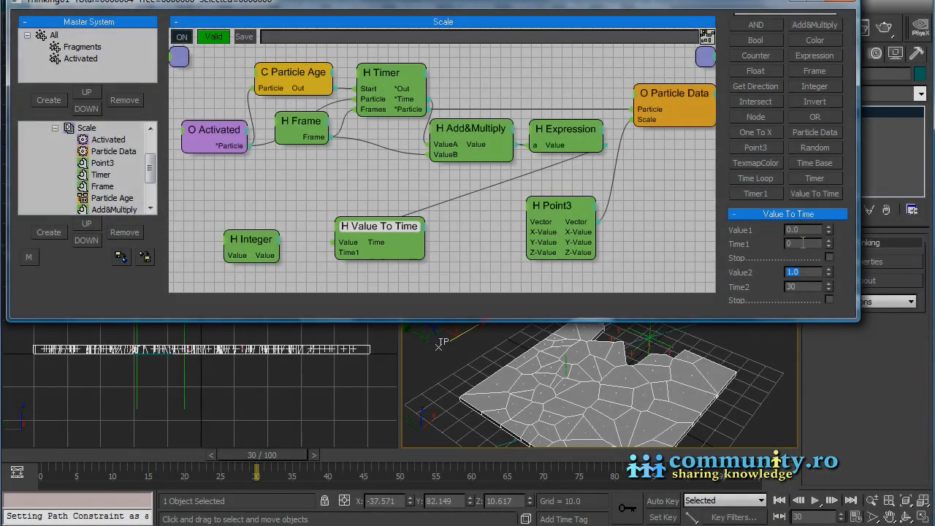
Step: Set Time2 of the Value To Time helper to 100
left_click_drag(802, 245, 779, 246)
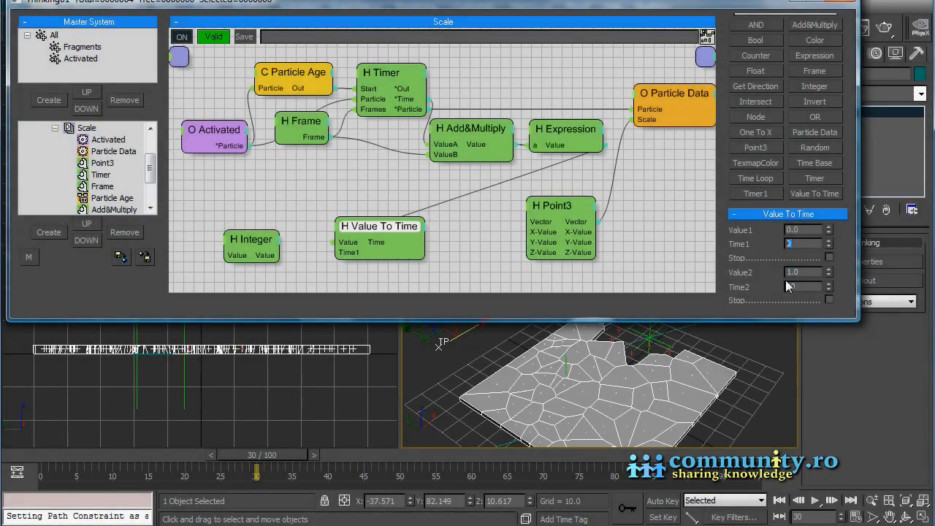
left_click_drag(803, 290, 742, 287)
type("100")
key("Return")
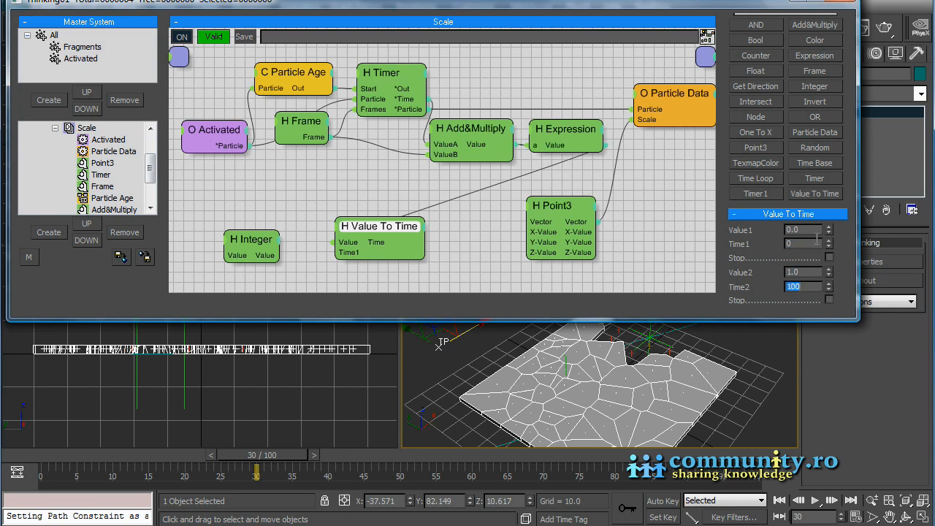
Step: Connect the Integer helper's Value output to the Time1 input of the Value To Time helper
left_click(808, 230)
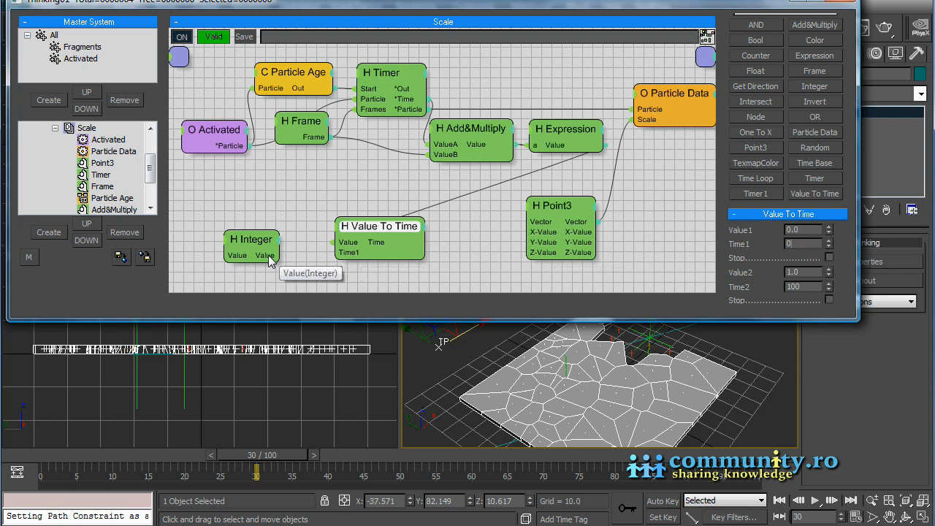
left_click_drag(278, 255, 352, 261)
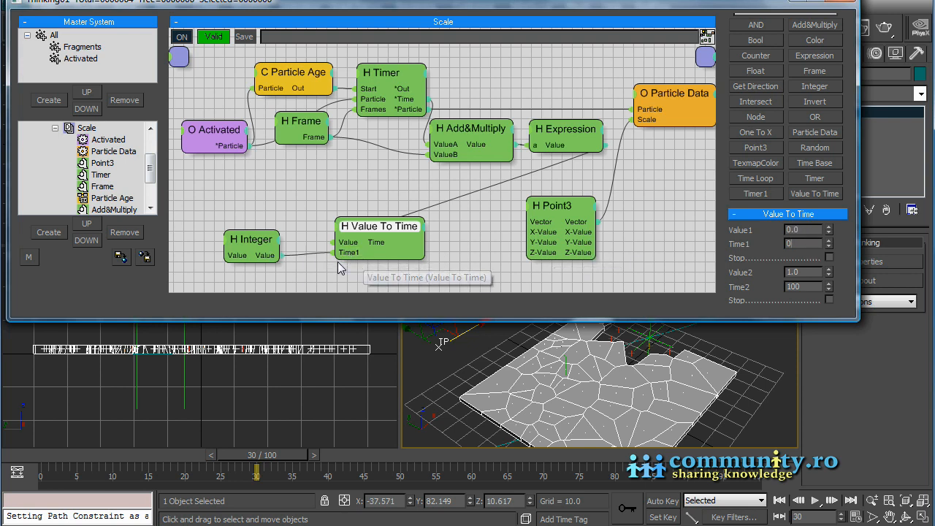
left_click(256, 245)
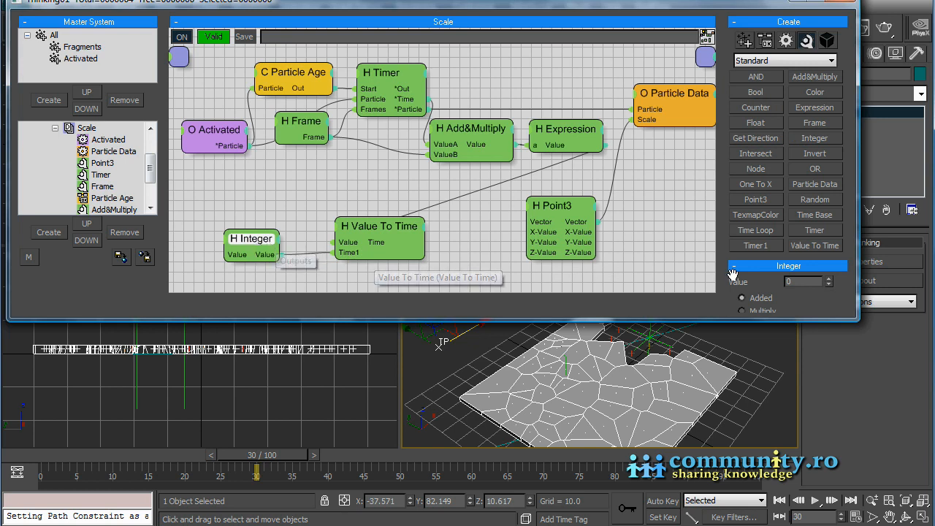
scroll(804, 299, "down", 1)
left_click_drag(371, 230, 370, 228)
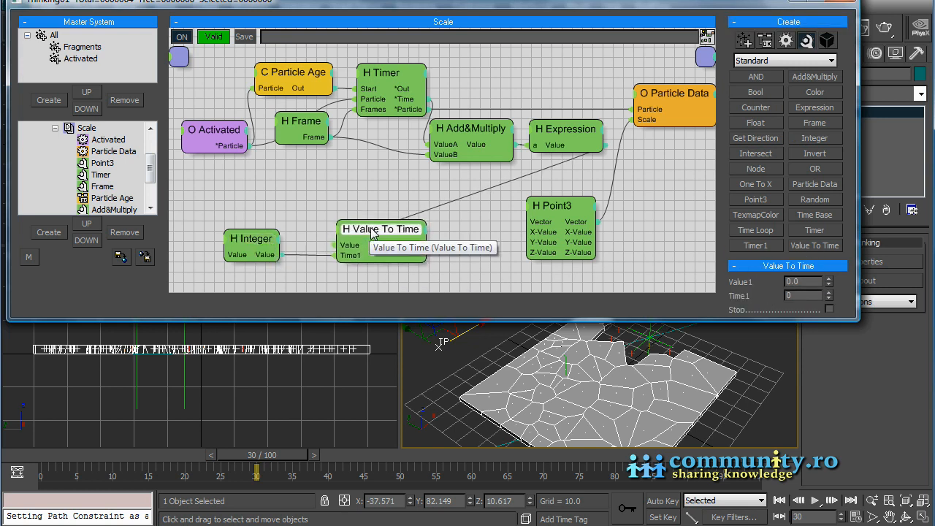
Step: Shift Point3 over, add a Float helper between it and Value To Time, and connect the Time output to the Float's Value input
left_click(559, 207)
left_click_drag(559, 206, 589, 206)
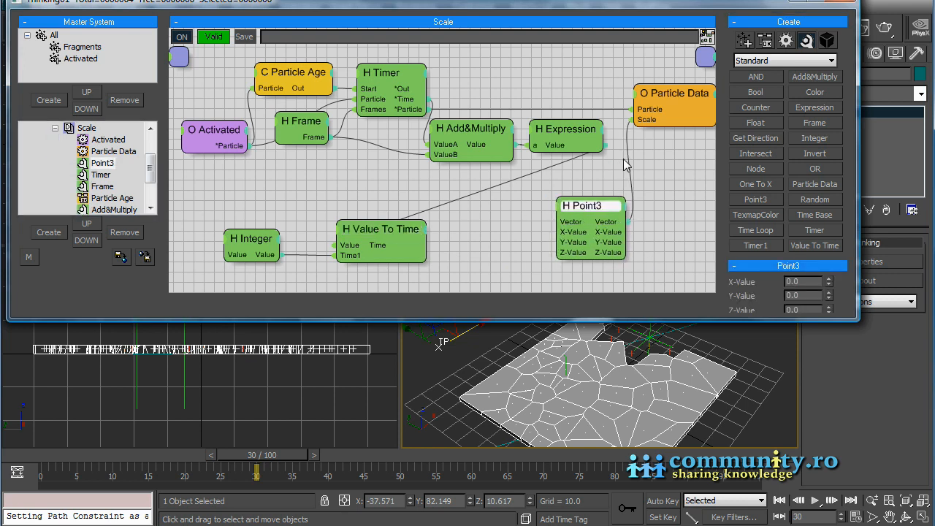
left_click(768, 125)
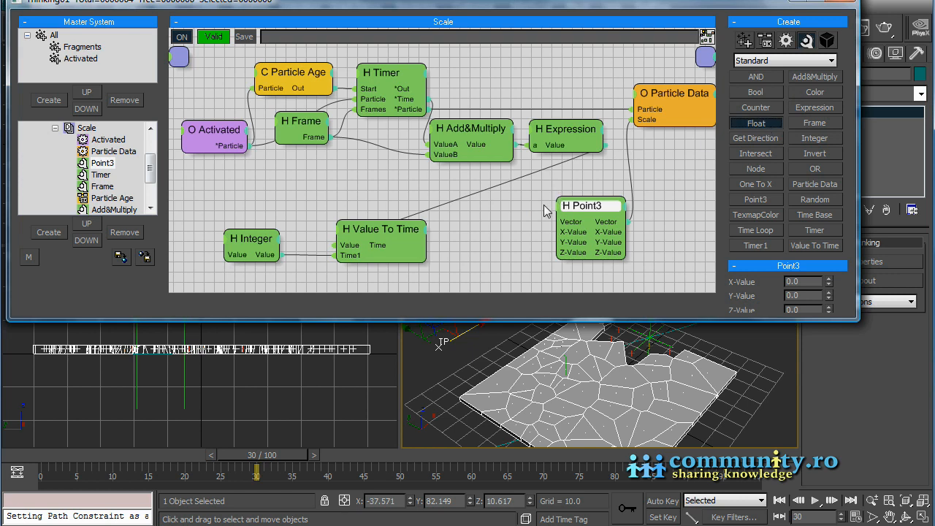
left_click(481, 224)
left_click_drag(500, 231, 480, 232)
left_click_drag(377, 246, 481, 229)
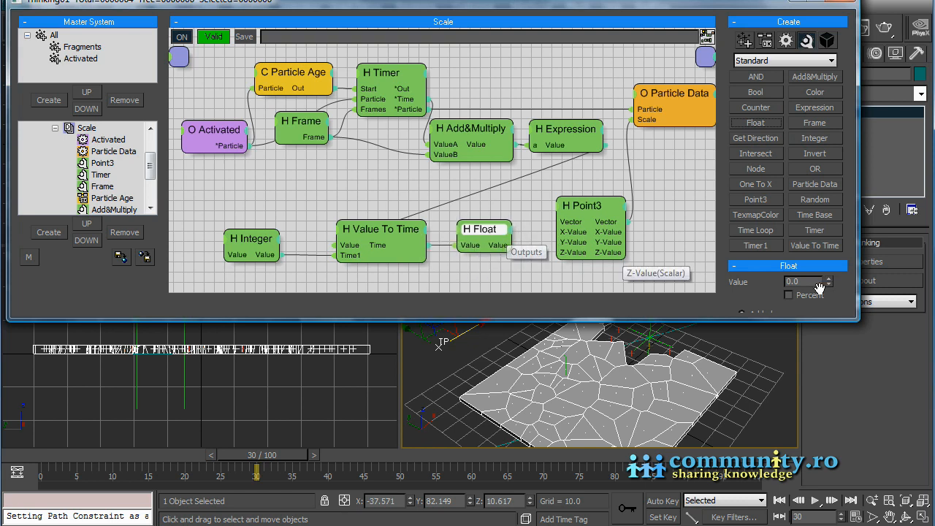
Step: Set the Float helper to Multiply by 0.01 and connect its Value output to the X-, Y- and Z-Value inputs of Point3
scroll(820, 289, "down", 1)
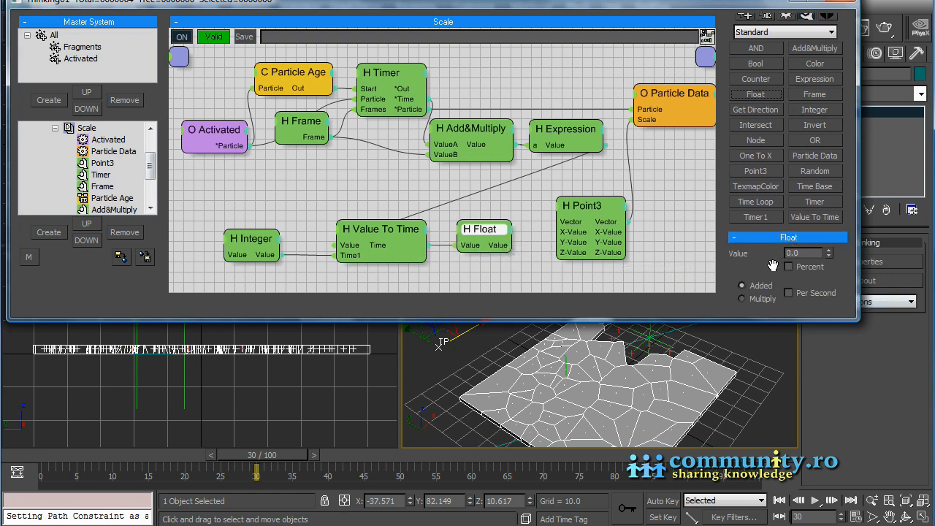
left_click(742, 298)
left_click(810, 254)
key("BackSpace")
key("Return")
left_click_drag(502, 247, 589, 242)
left_click_drag(500, 252, 578, 256)
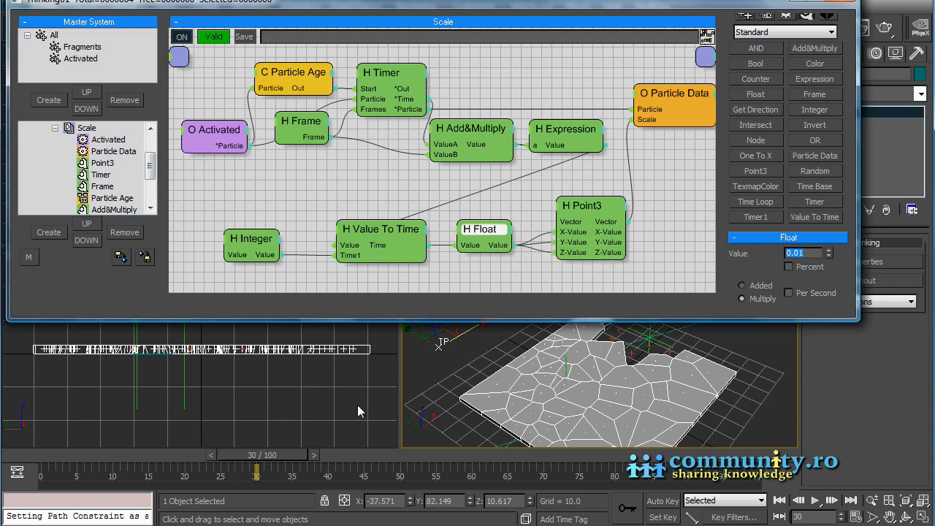
Step: Scrub the animation to review the shrinking fragments and inspect the Frame helper's setting
left_click_drag(290, 454, 400, 458)
left_click(301, 121)
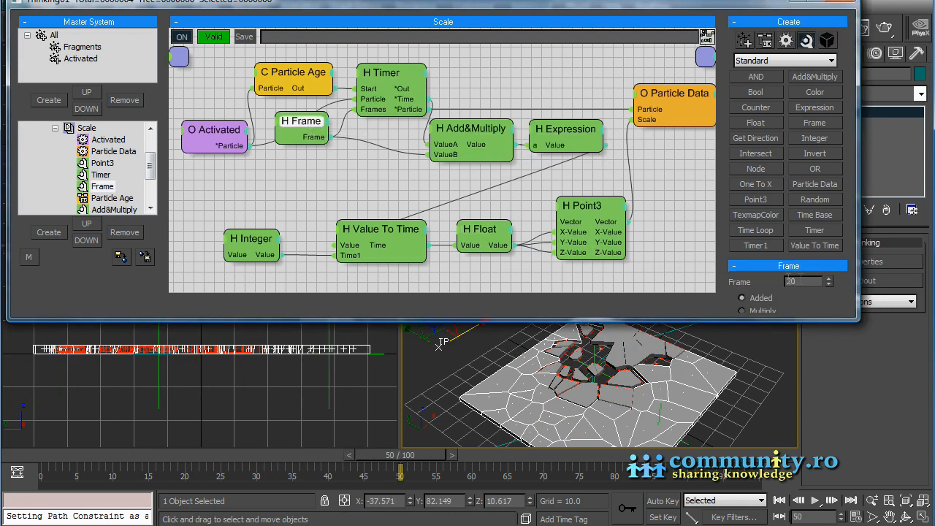
left_click_drag(400, 454, 272, 457)
Step: Disconnect the Timer from Add&Multiply's ValueA and spread Activated, Frame, Particle Age and Timer apart to free space beside the Timer
left_click(392, 71)
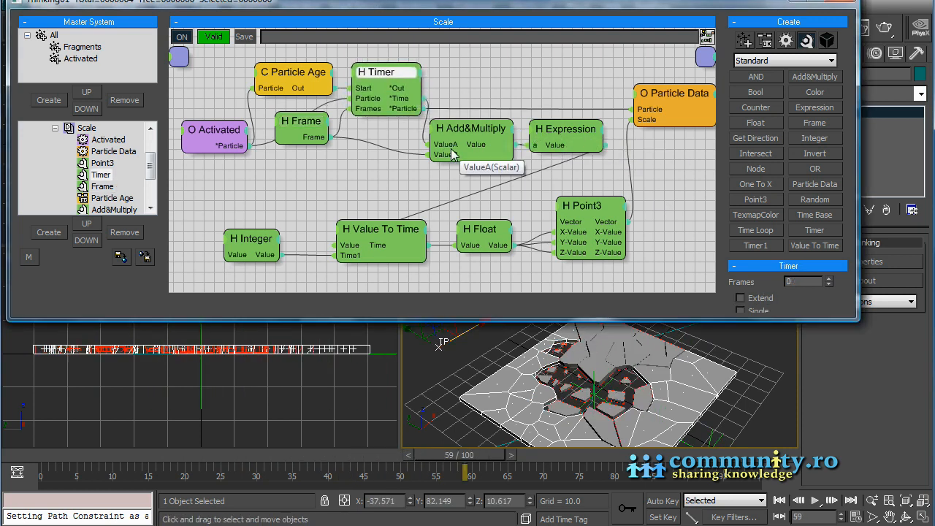
left_click_drag(452, 151, 207, 139)
left_click_drag(308, 122, 284, 163)
left_click_drag(306, 75, 270, 75)
left_click_drag(391, 74, 349, 75)
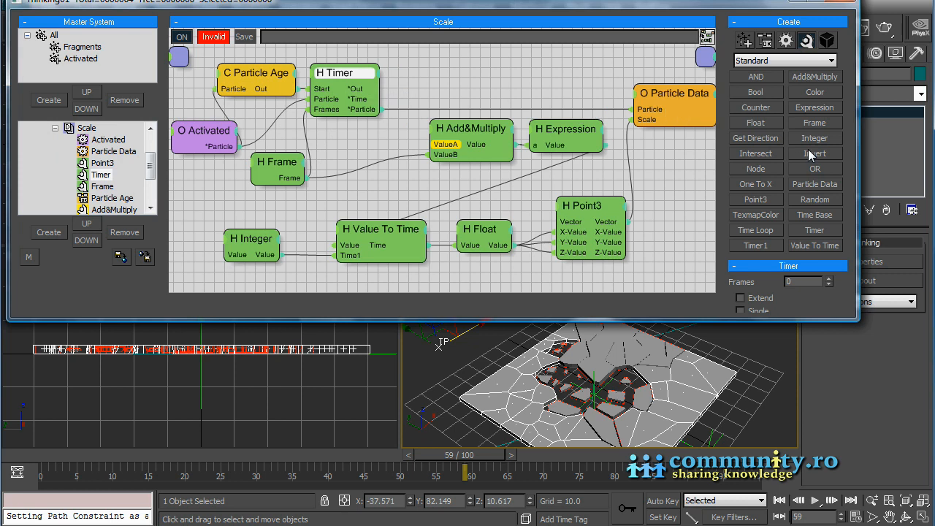
Step: Add a second Expression helper above Add&Multiply and give it a scalar input named on
left_click_drag(815, 107, 450, 83)
left_click(611, 324)
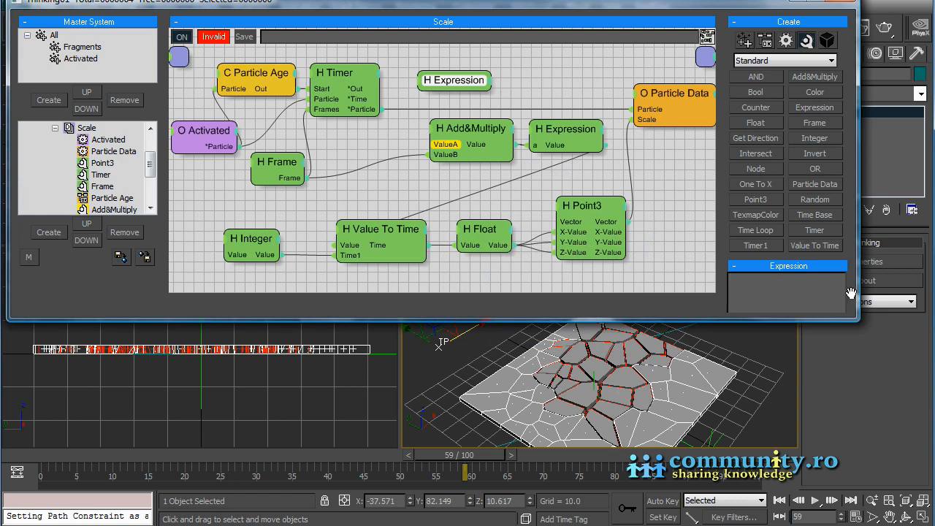
left_click_drag(852, 293, 847, 232)
left_click(798, 300)
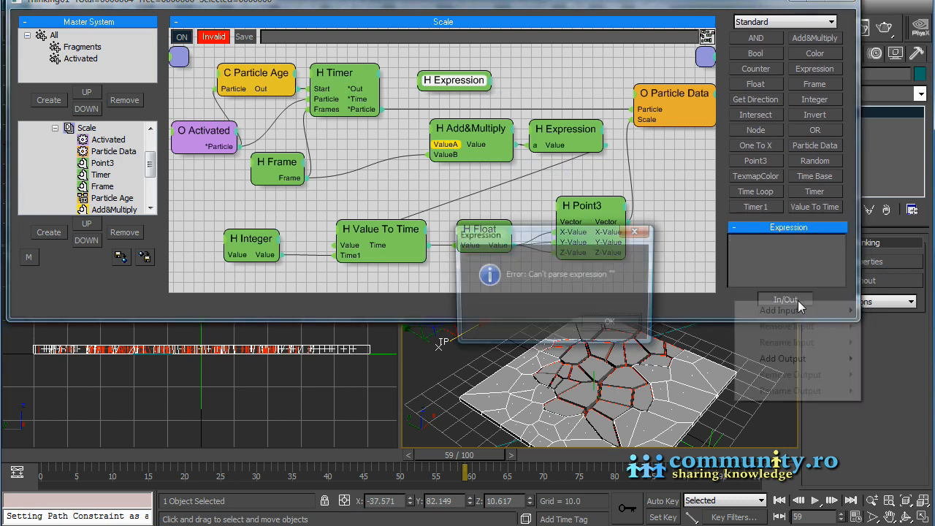
left_click(611, 324)
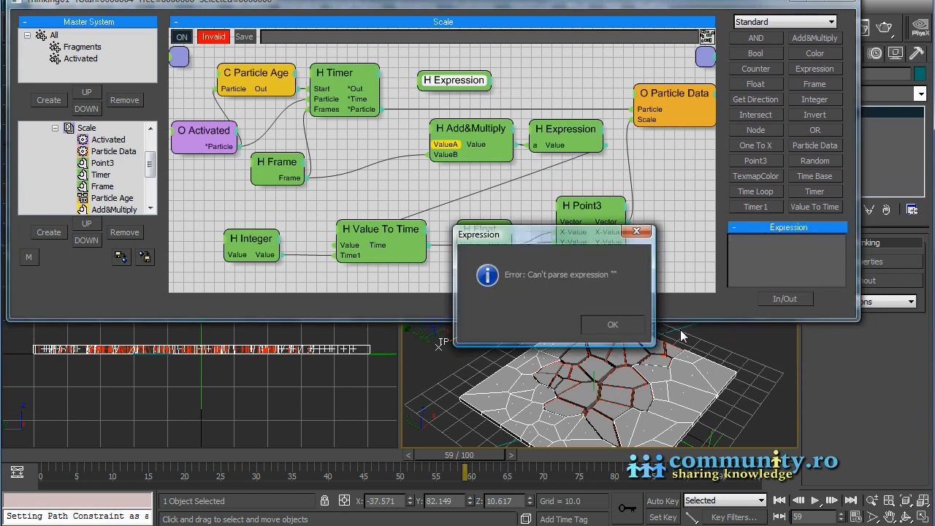
left_click(786, 300)
mouse_move(795, 312)
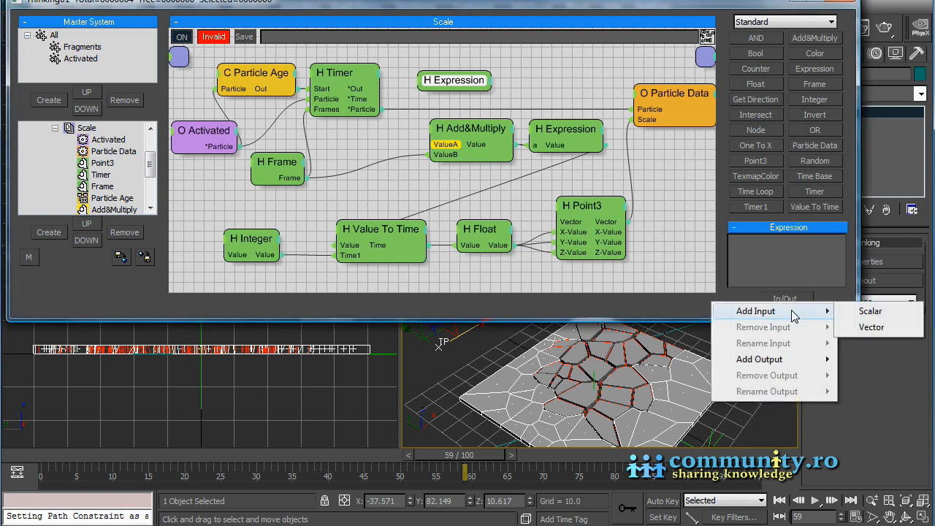
left_click(872, 311)
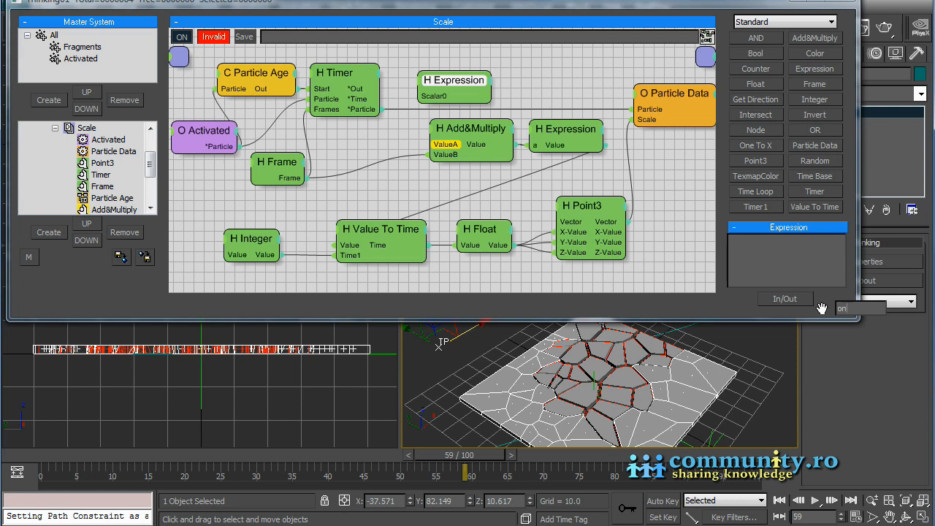
key("Return")
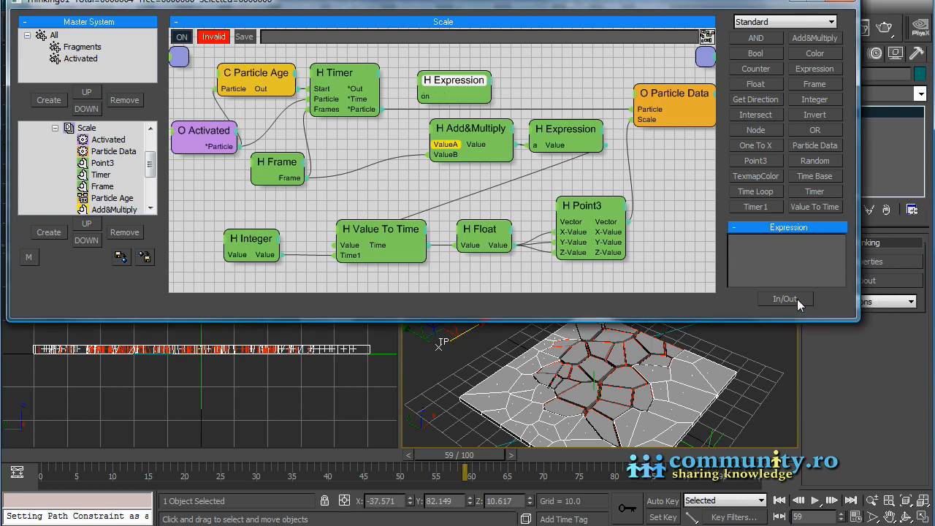
Step: Add two more scalar inputs named Value1 and Value2 to the new Expression helper
left_click(796, 299)
mouse_move(807, 311)
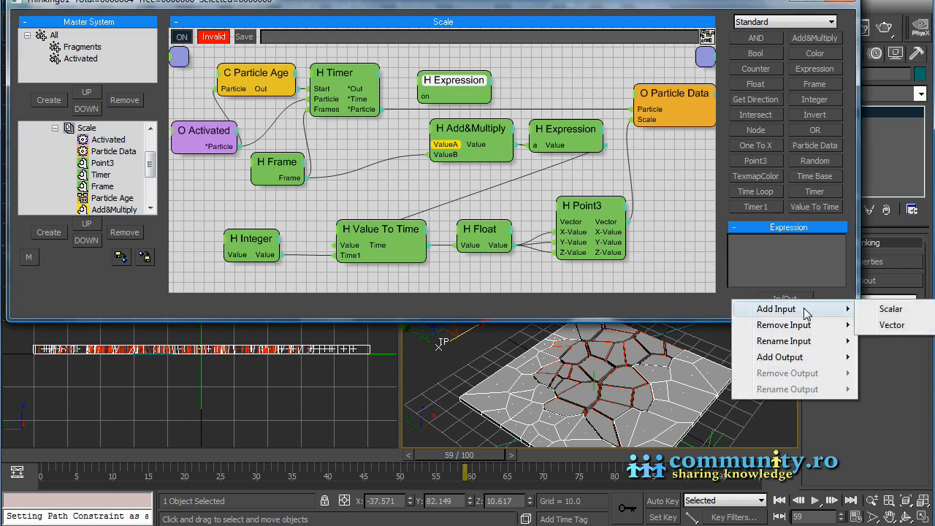
left_click(898, 310)
type("Value1")
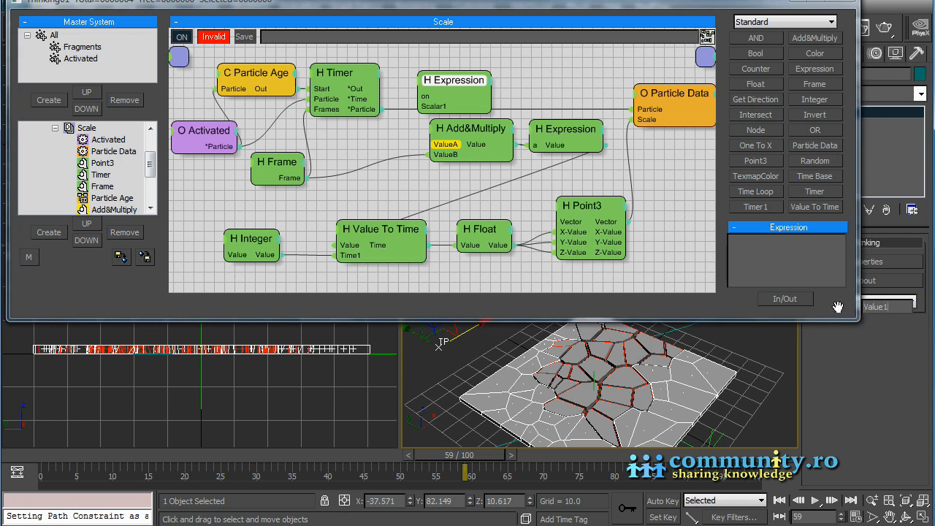
key("Return")
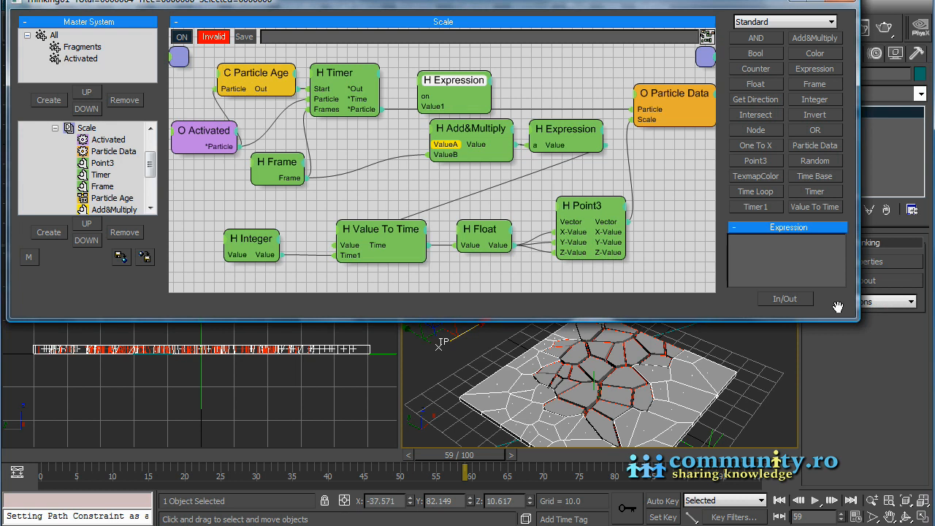
left_click(786, 301)
mouse_move(744, 308)
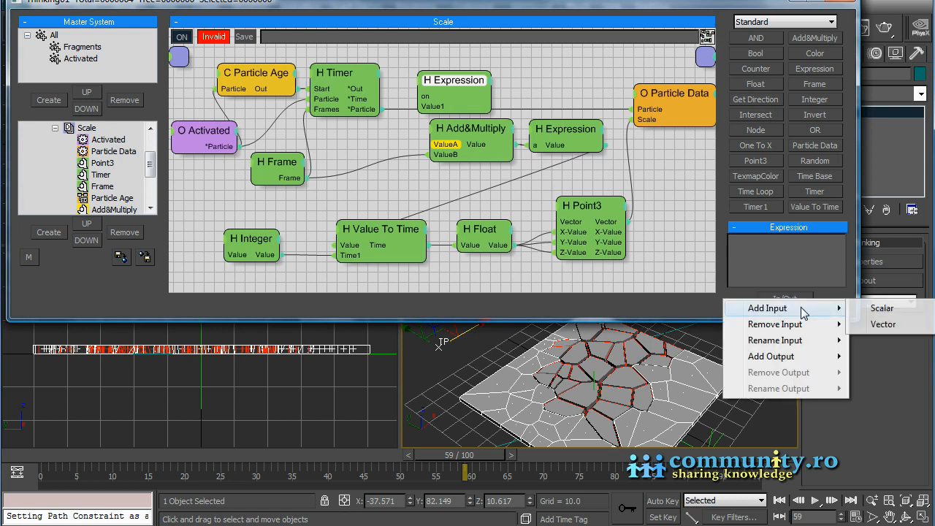
left_click(884, 310)
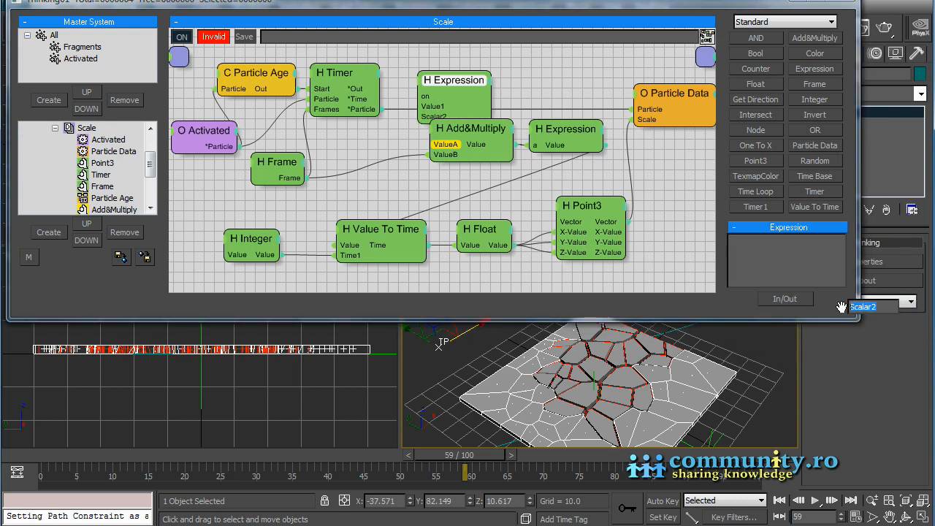
type("Value2")
key("Return")
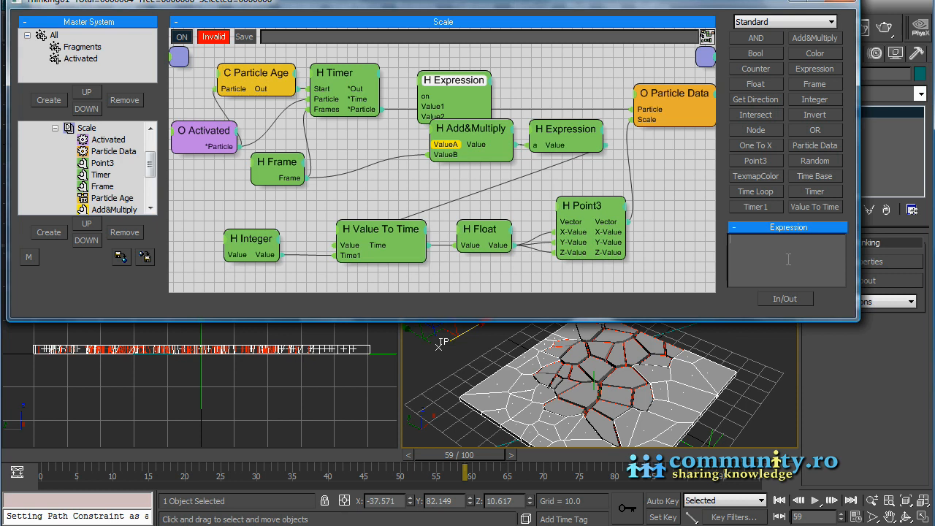
Step: Enter the formula if(on=1, Value1, Value2) in the new Expression helper and move the node clear of Add&Multiply
left_click_drag(456, 82, 454, 71)
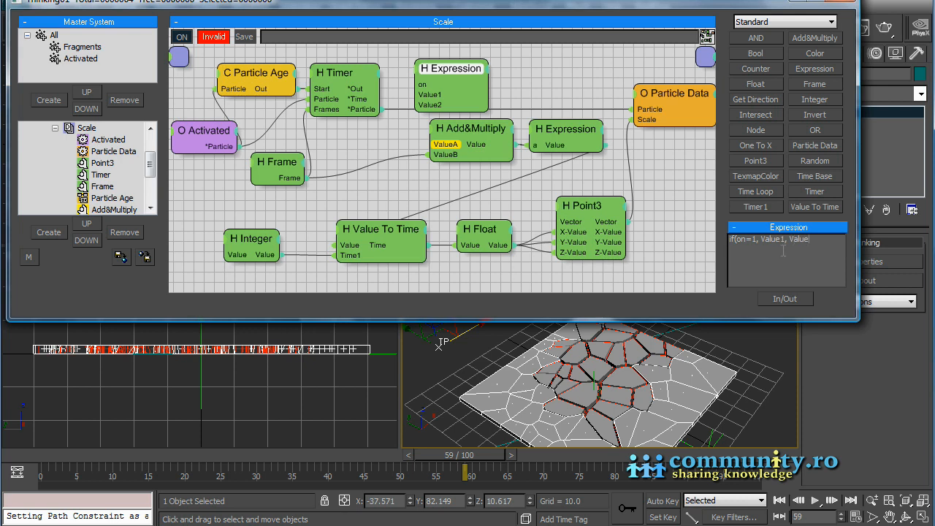
key("ctrl+a")
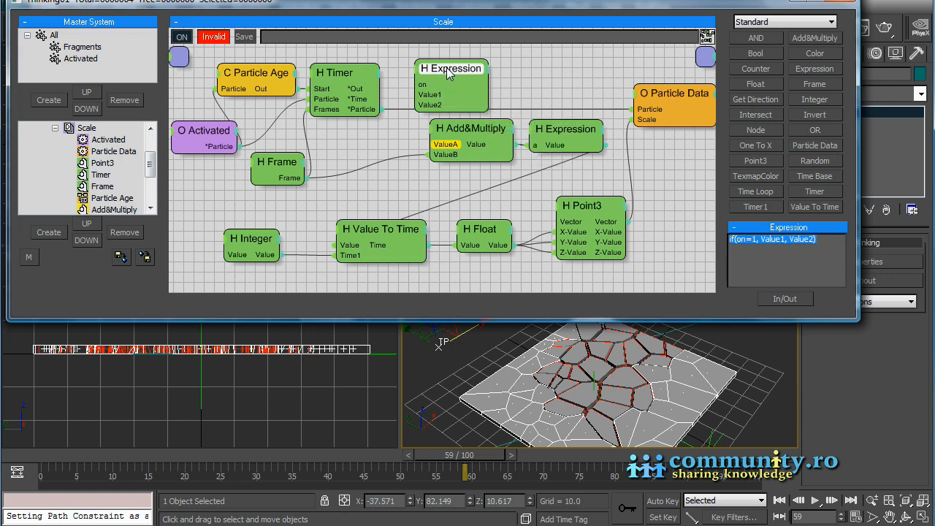
left_click_drag(449, 73, 443, 73)
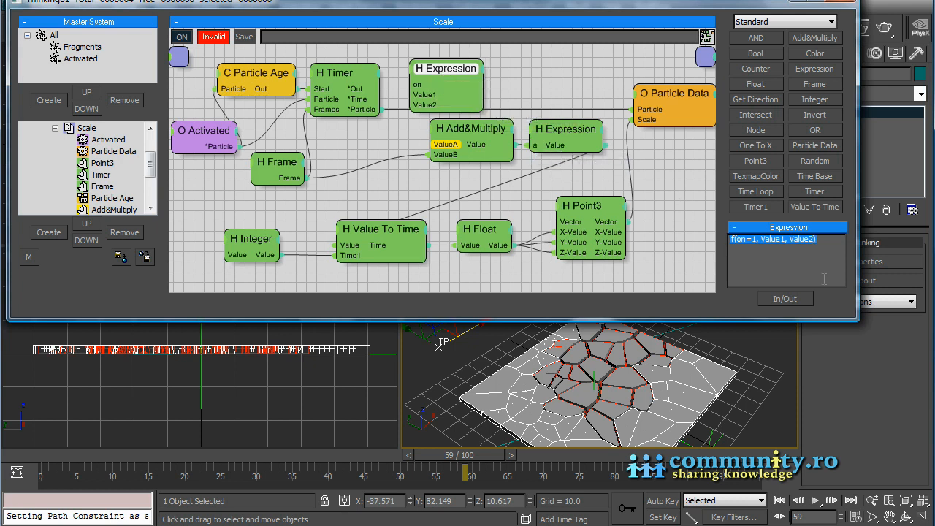
Step: Add a scalar output to the new Expression helper
left_click(801, 299)
mouse_move(804, 359)
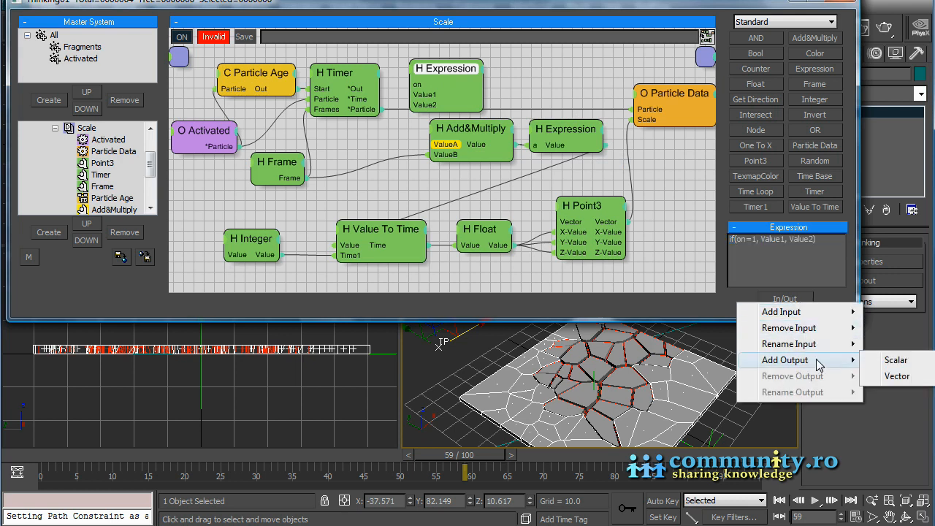
left_click(896, 361)
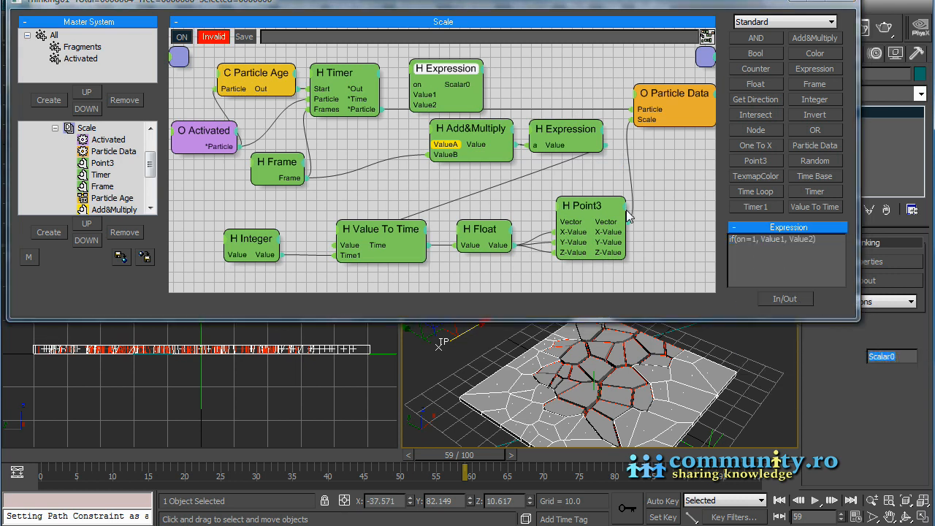
Step: Name the new Expression's output Output, and wire Timer Out, Timer Time and Frame into on, Value1 and Value2, and Output into ValueA
type("Output")
key("Return")
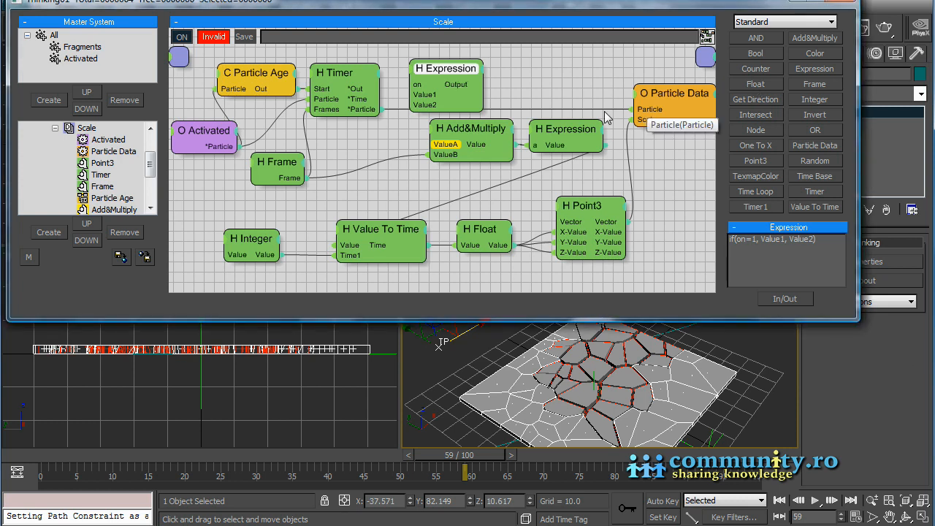
left_click_drag(449, 72, 441, 73)
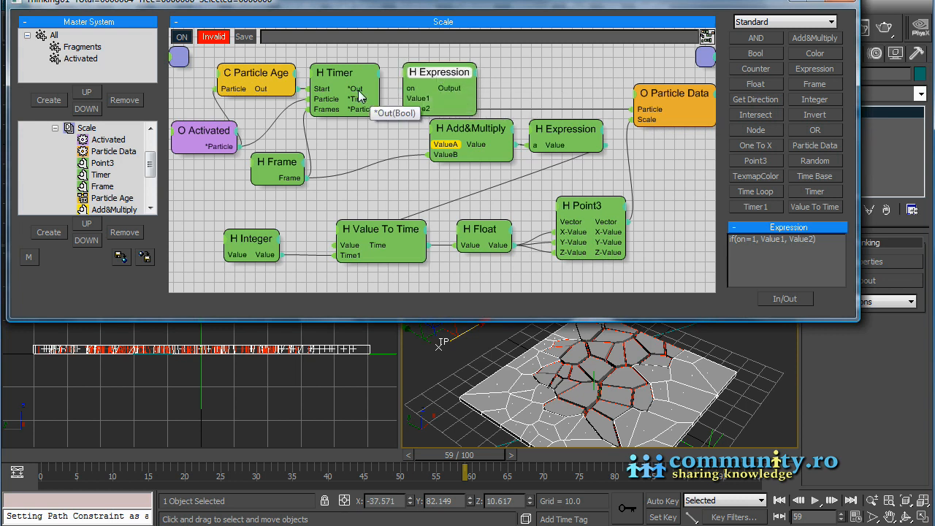
left_click_drag(374, 88, 432, 61)
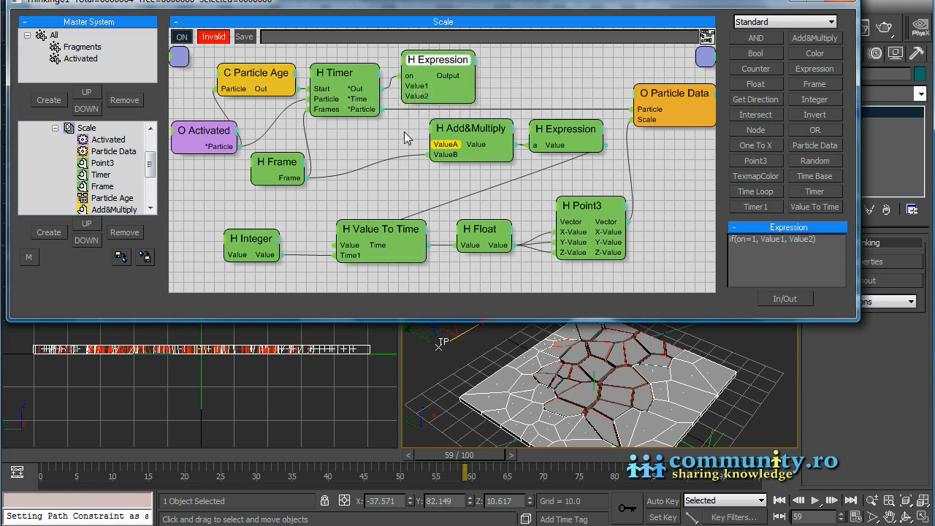
left_click_drag(364, 98, 420, 97)
left_click_drag(444, 61, 462, 151)
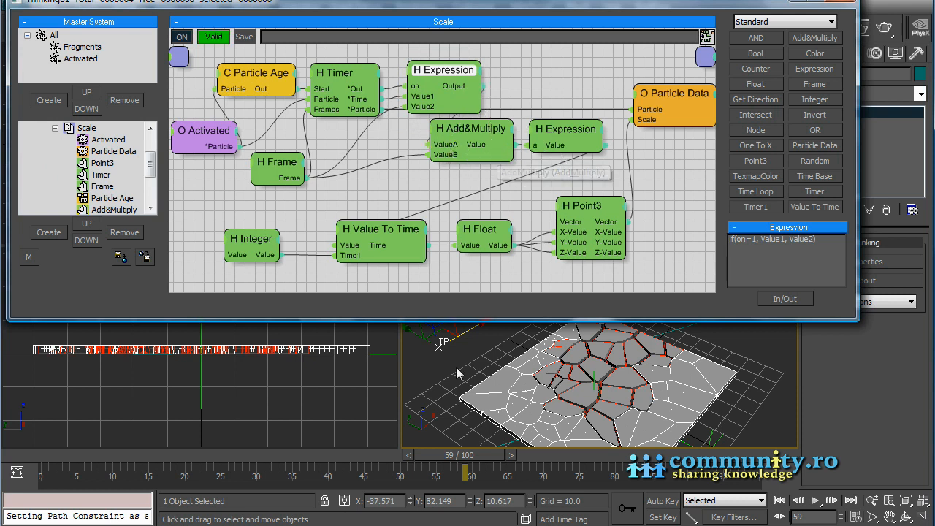
Step: Scrub the timeline back to frame 18 to check how the fragments scale over time
left_click_drag(442, 459, 257, 467)
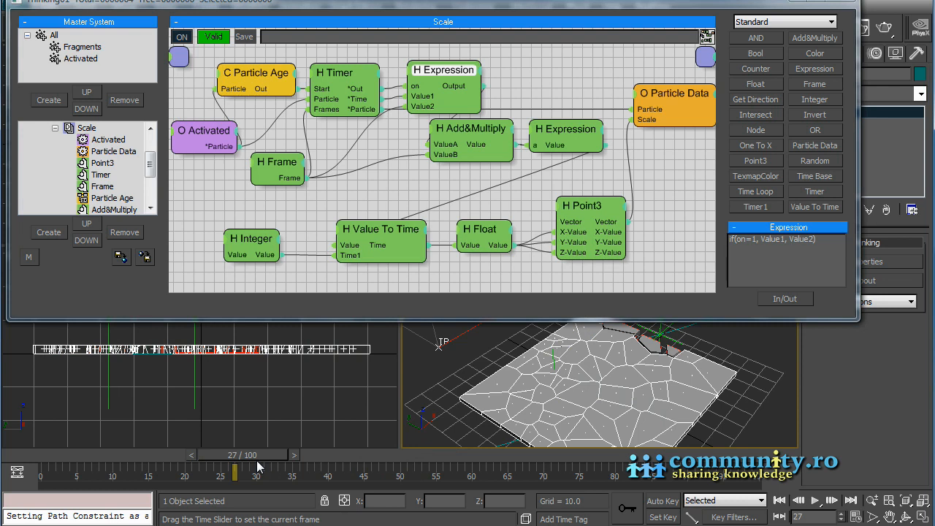
left_click_drag(260, 468, 196, 467)
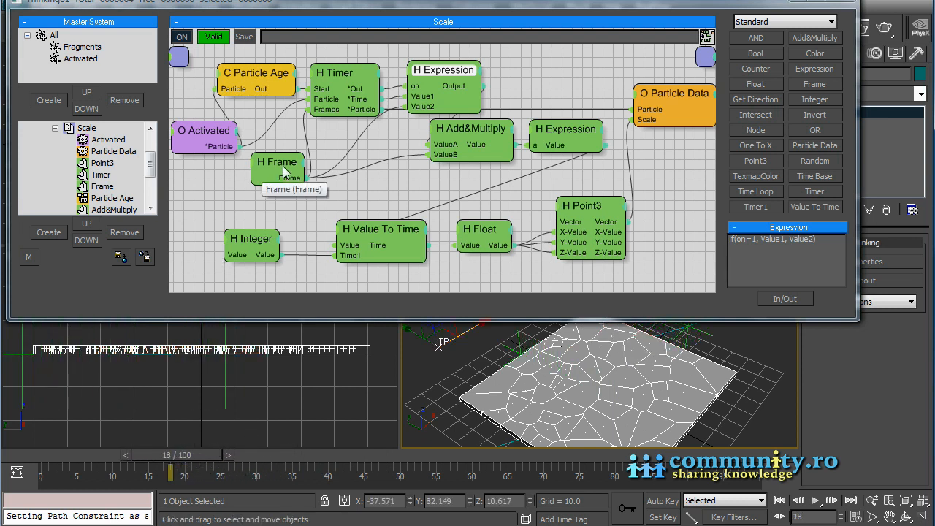
Step: Expose the Frame input on the Frame helper, and connect it and the Integer's Value input to the Scale group's input node
left_click(257, 170)
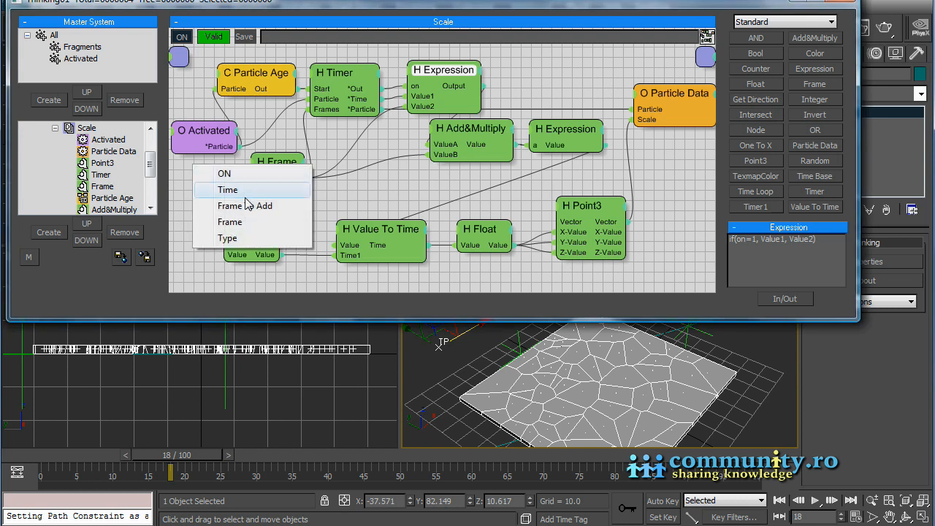
left_click(237, 224)
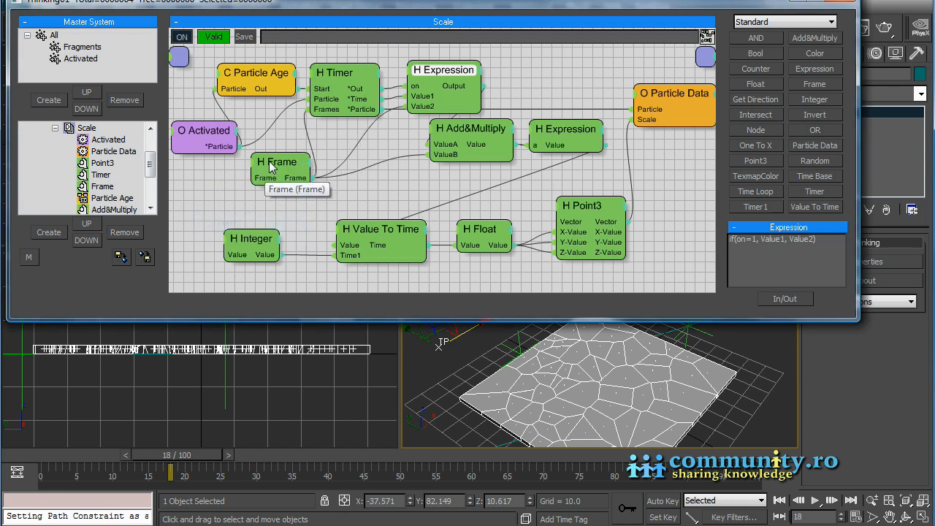
left_click(271, 165)
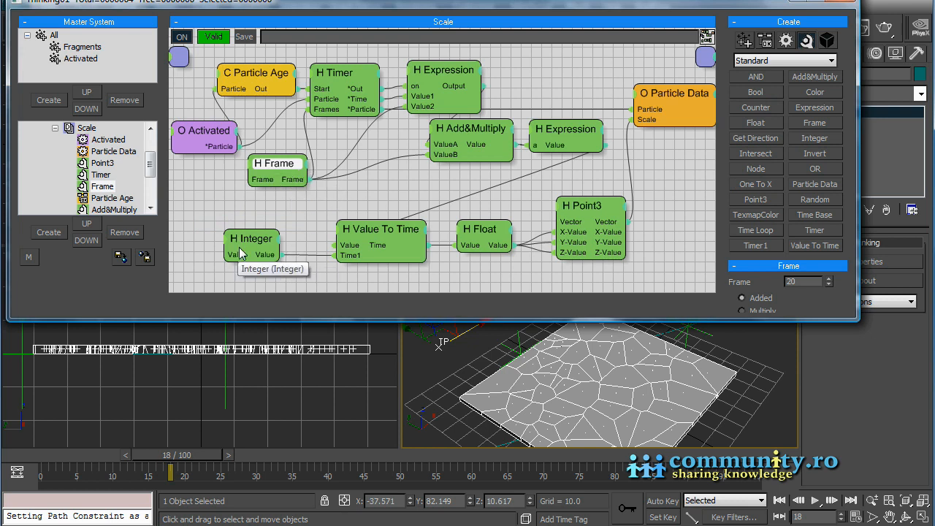
left_click_drag(239, 262, 179, 57)
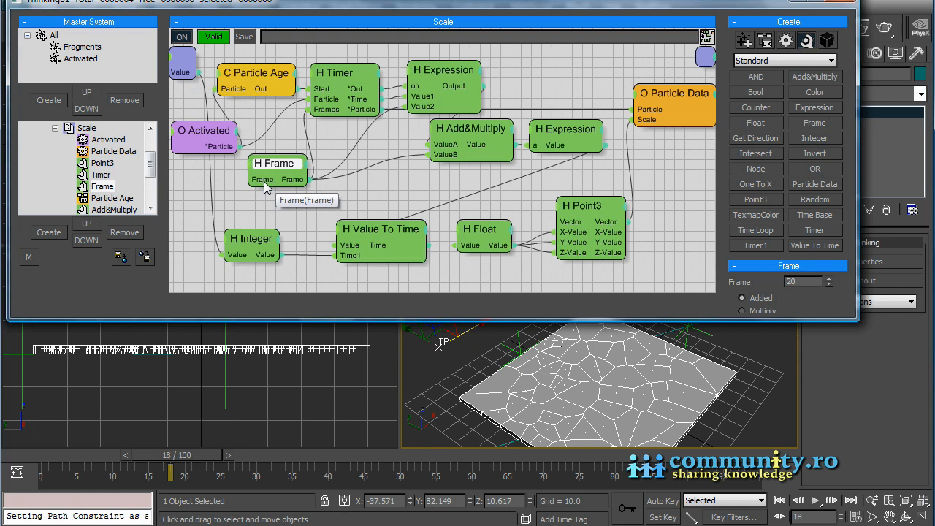
left_click_drag(264, 181, 264, 182)
left_click_drag(213, 155, 190, 79)
left_click_drag(279, 170, 274, 169)
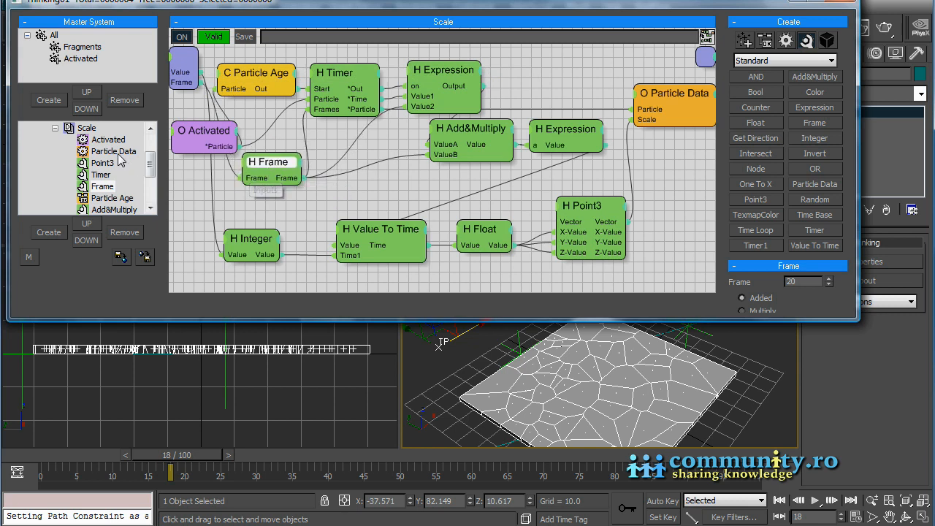
Step: Add a rollup named Scale to the Scale group and move the Value and Frame ports into it
left_click(86, 128)
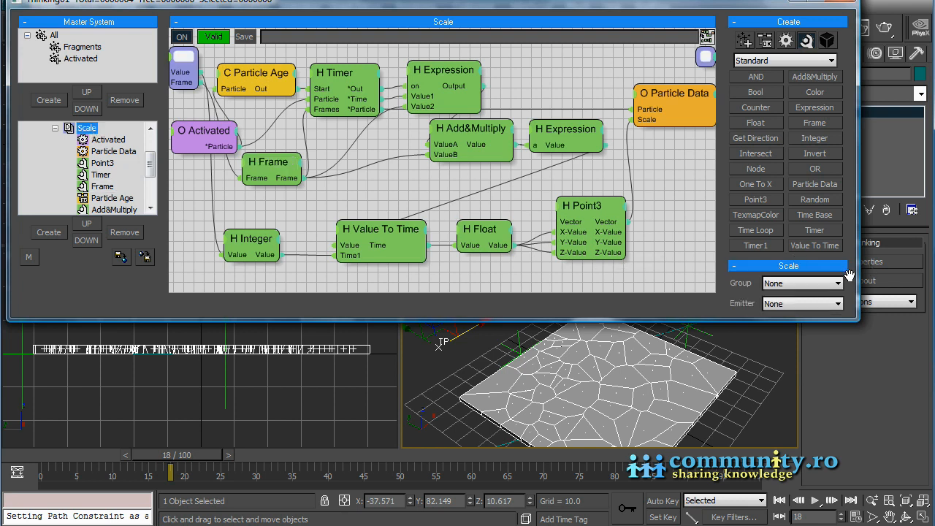
scroll(850, 275, "down", 5)
left_click(779, 197)
type("Scale")
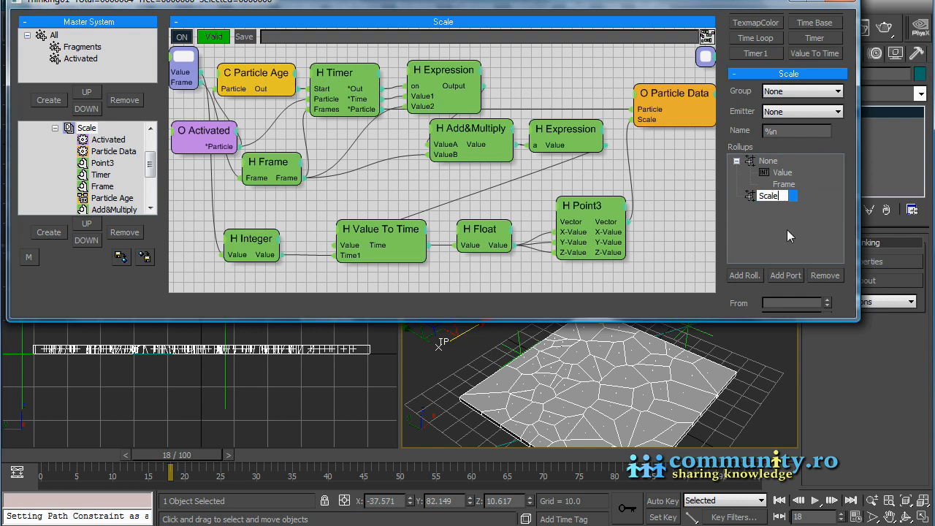
key("Return")
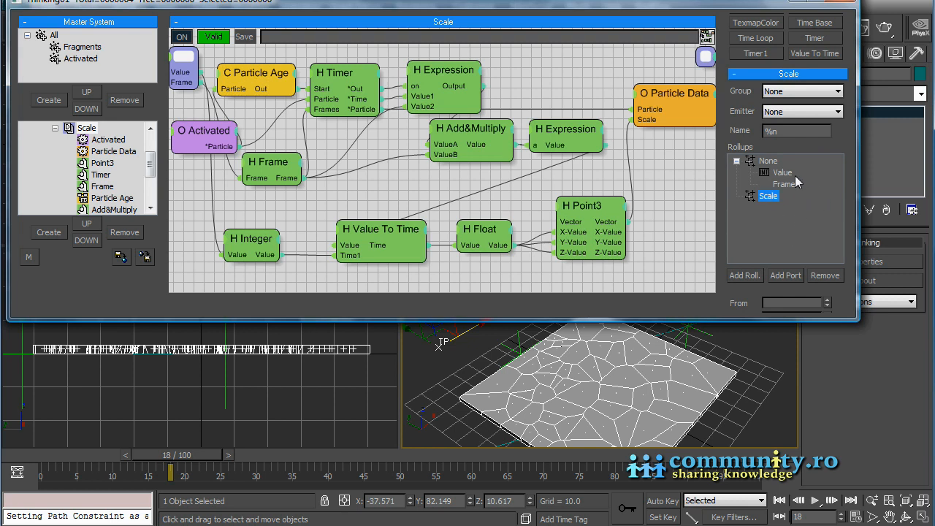
left_click_drag(775, 206, 778, 203)
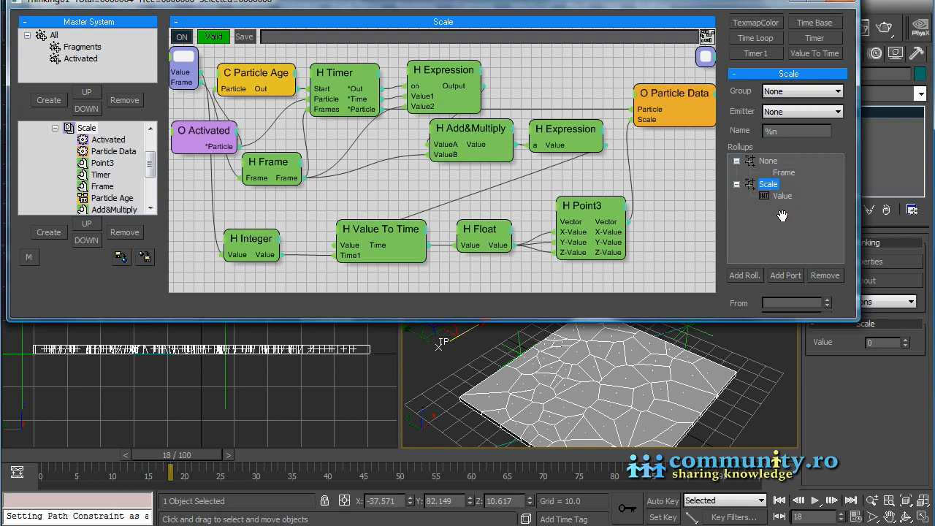
left_click_drag(786, 173, 781, 194)
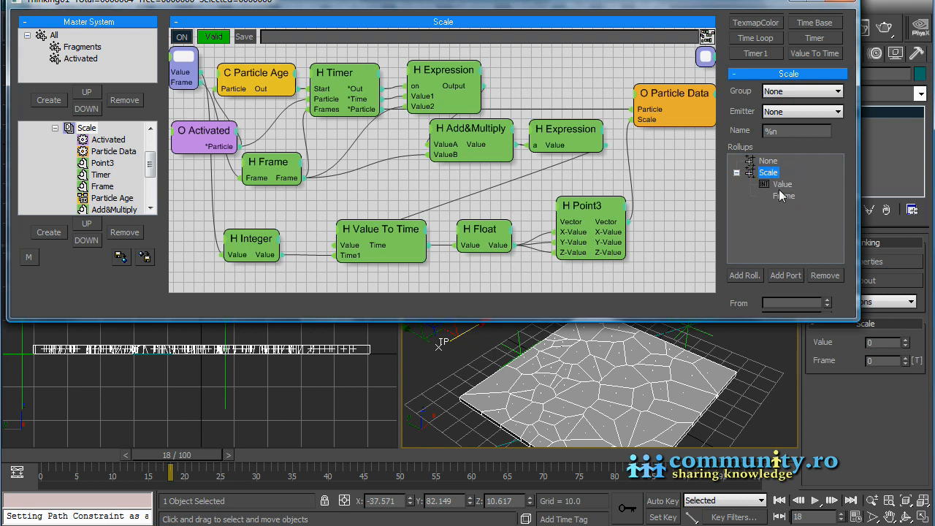
Step: Rename the Value port to Scale Factor and the Frame port to In Frames
left_click(783, 185)
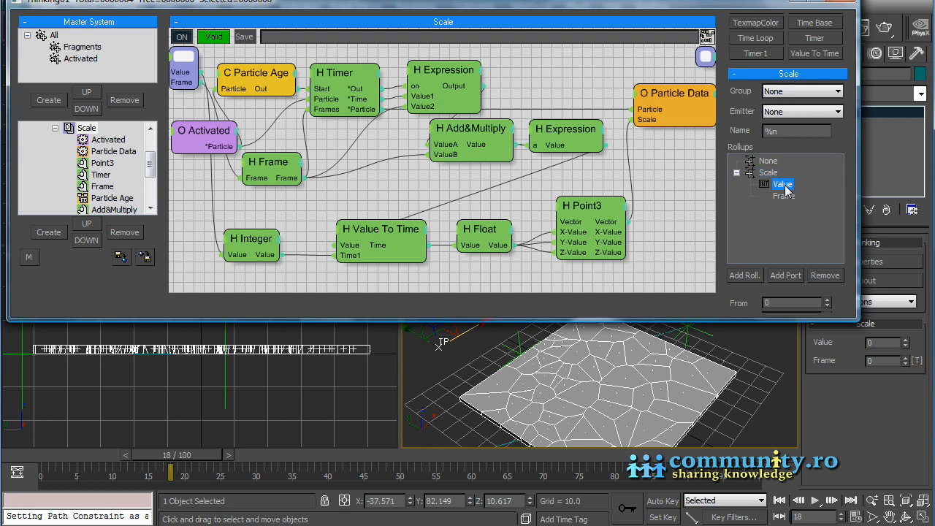
left_click(784, 185)
type("Scale Factor")
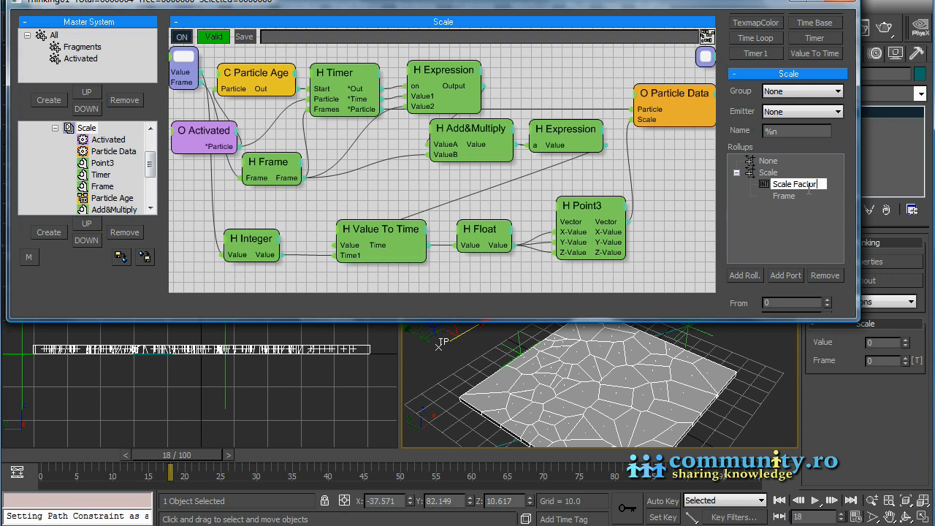
left_click(784, 196)
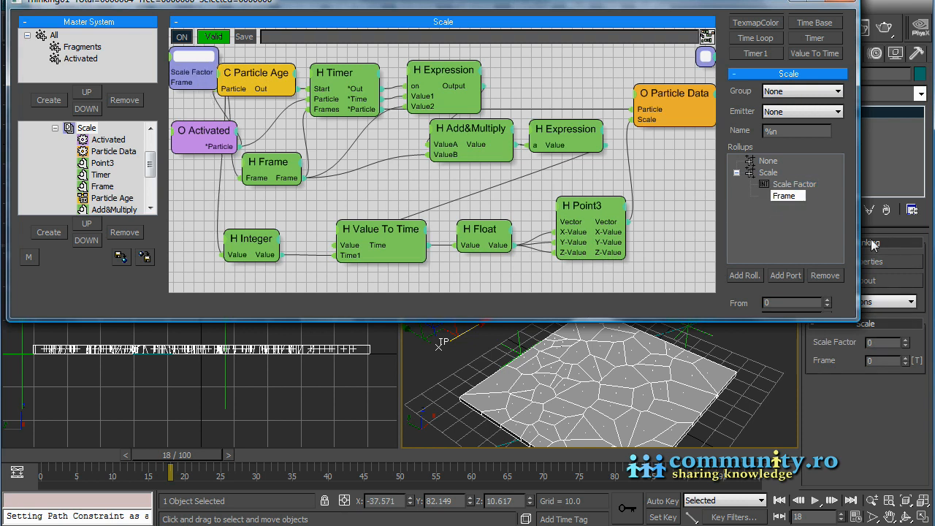
type("s")
key("Return")
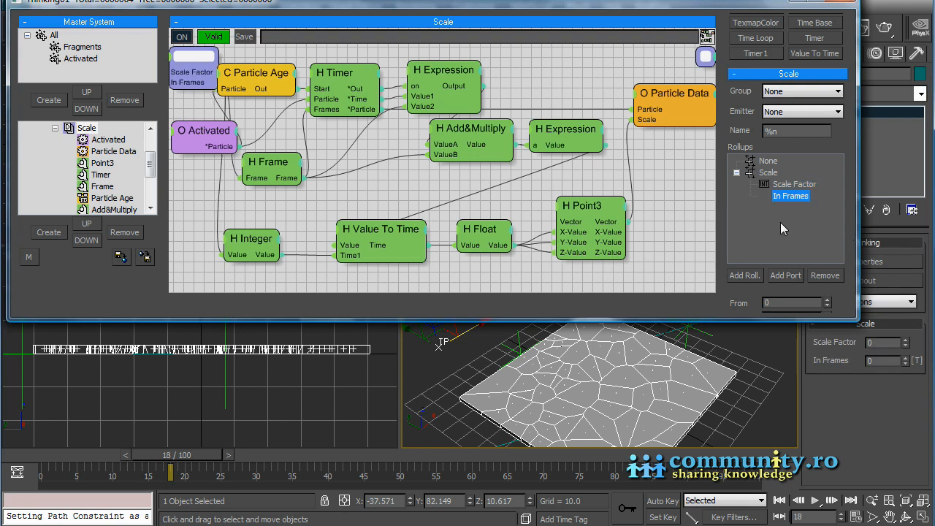
Step: Change the Scale Factor port's control type to Slider
left_click_drag(848, 254, 856, 160)
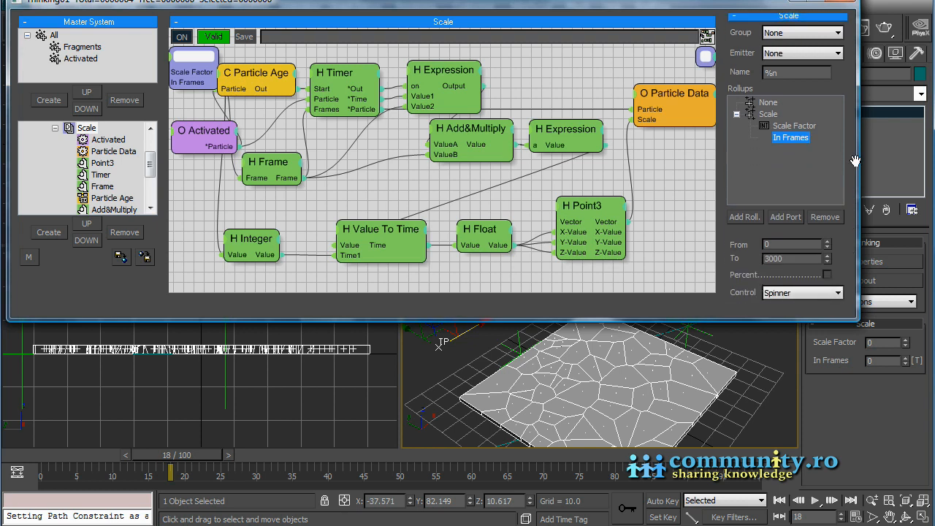
left_click(795, 125)
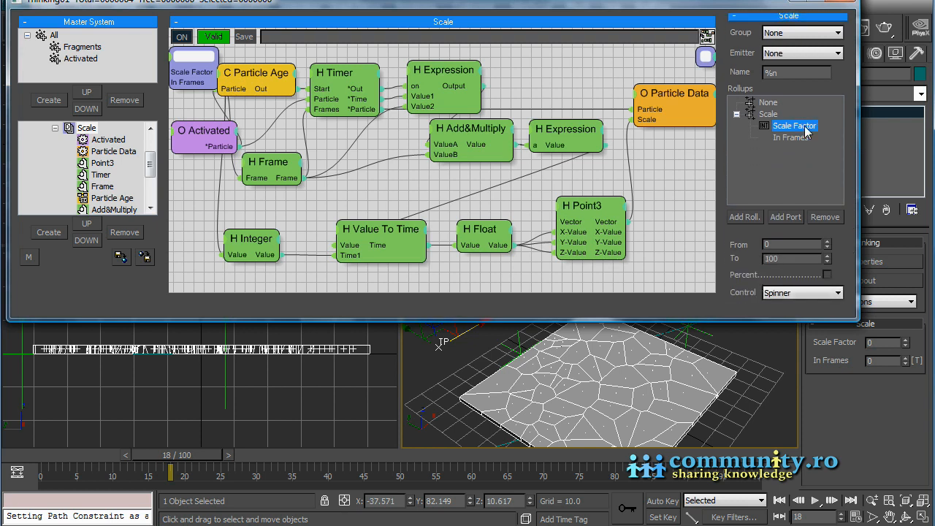
left_click(840, 294)
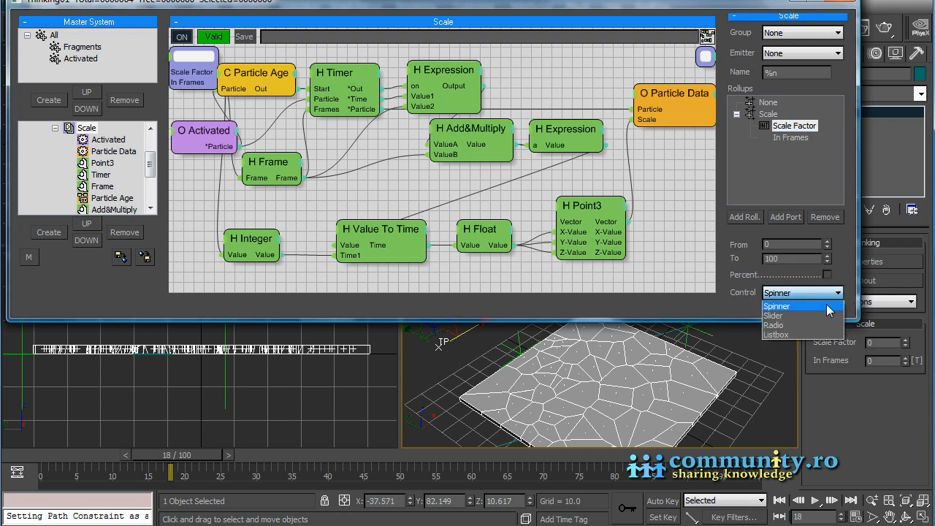
left_click(788, 316)
left_click_drag(844, 261, 844, 254)
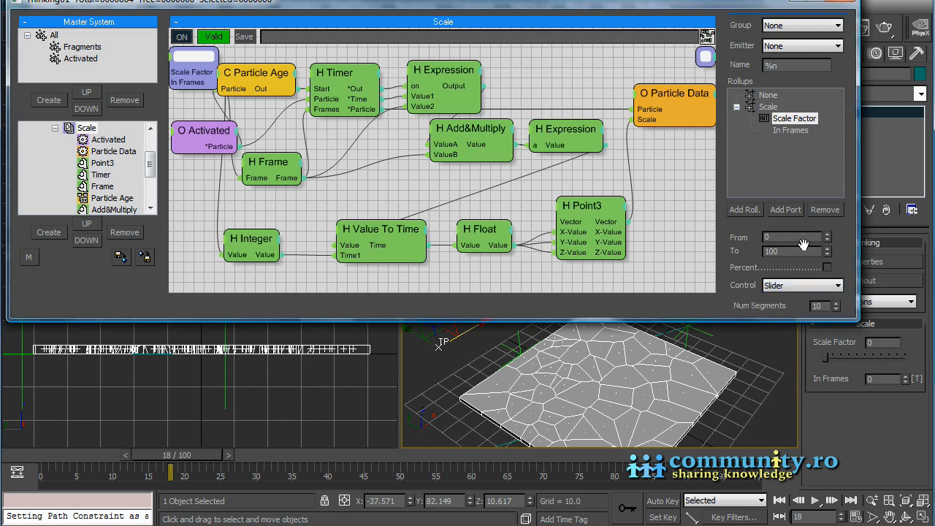
Step: Change the In Frames port's control type to Slider and set its upper limit to 100
left_click(791, 131)
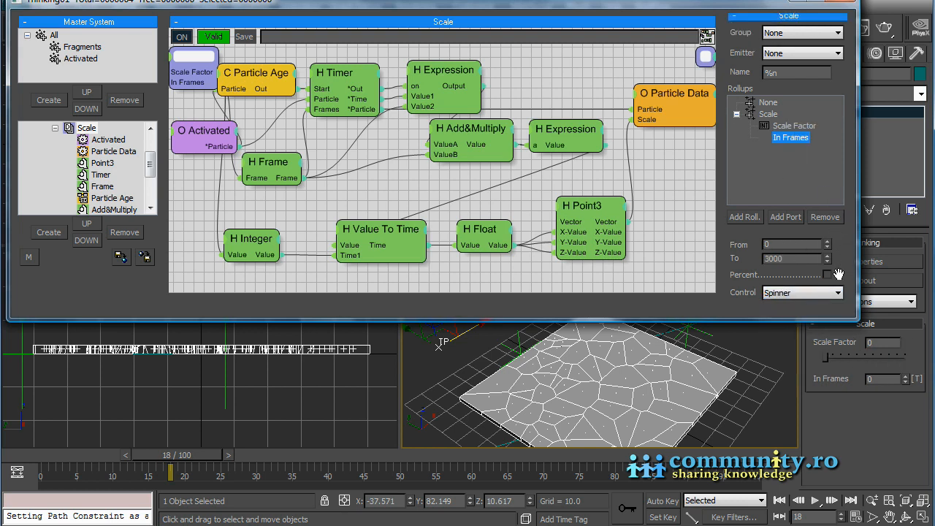
left_click(838, 292)
left_click(793, 315)
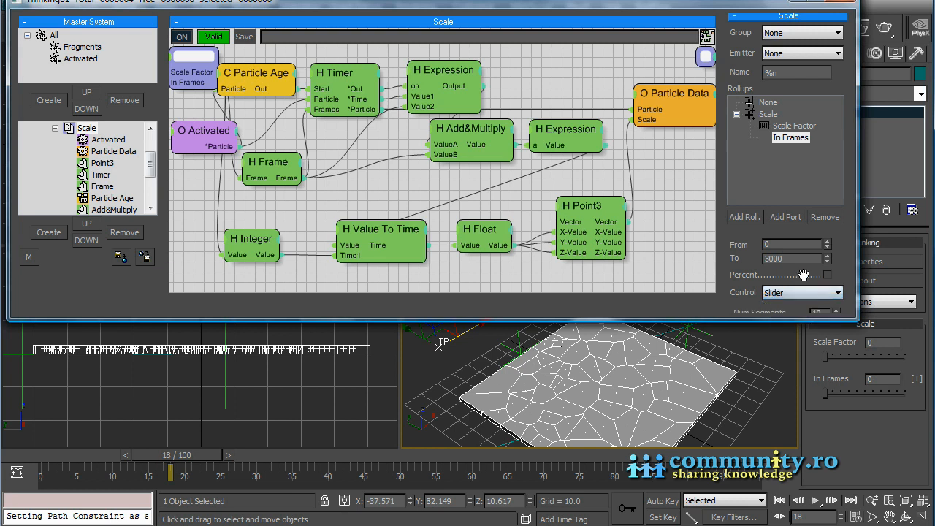
type("100")
key("Return")
scroll(841, 213, "down", 1)
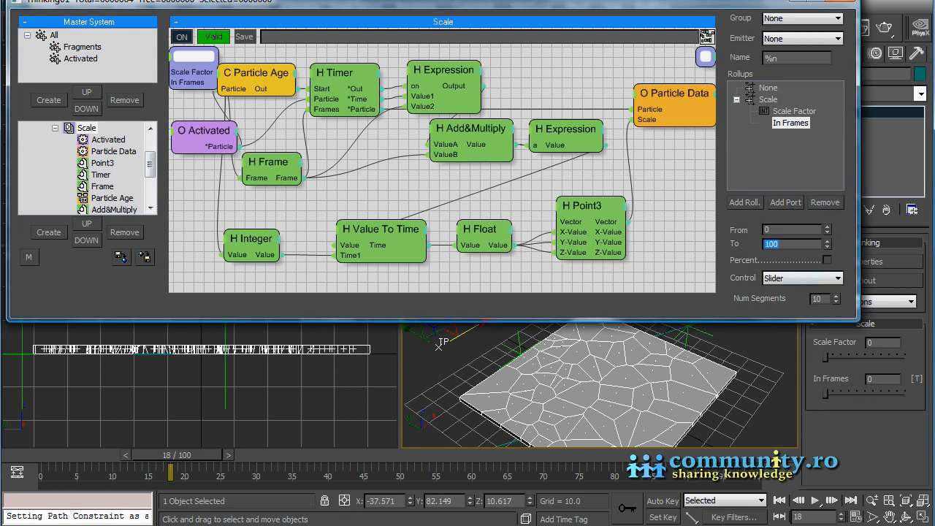
Step: Set In Frames to 25 and try Scale Factor at 100 and 50 while scrubbing the timeline to check the fragments
left_click_drag(196, 456, 256, 459)
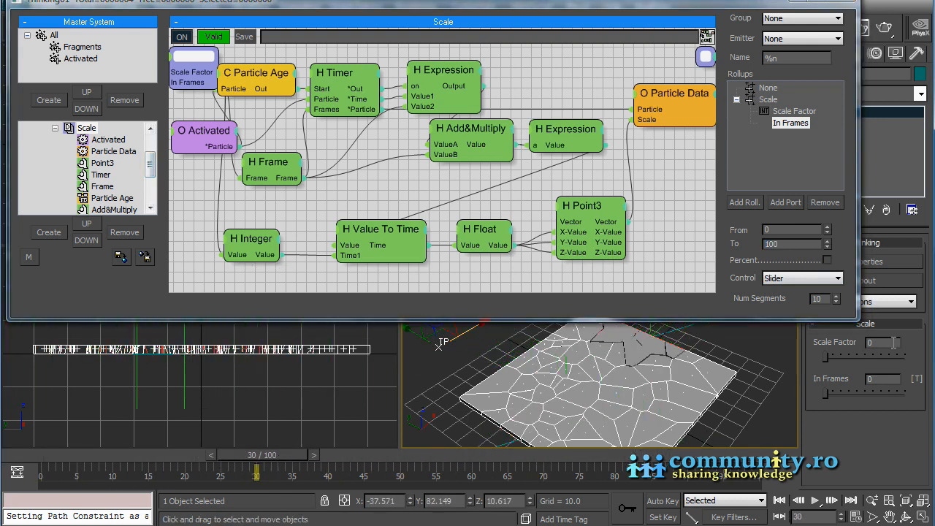
left_click_drag(829, 395, 848, 395)
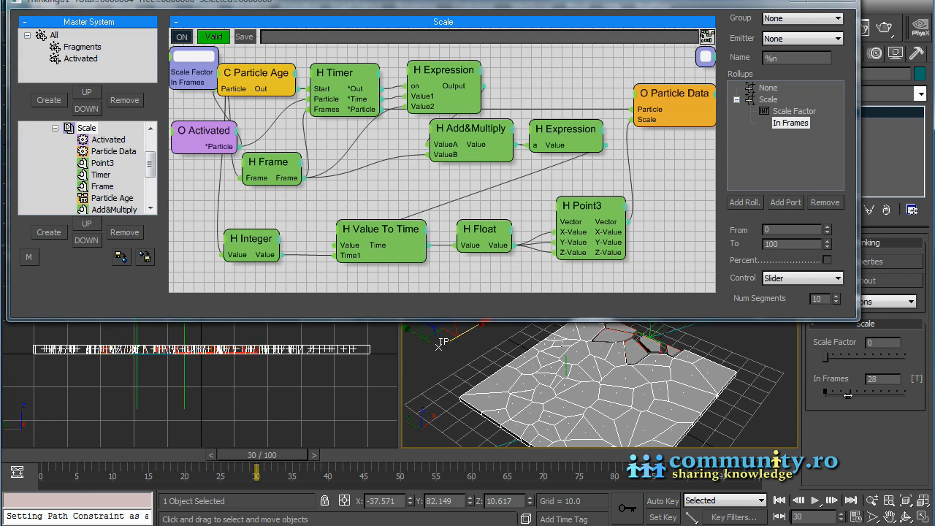
left_click_drag(256, 457, 420, 467)
left_click_drag(827, 358, 924, 359)
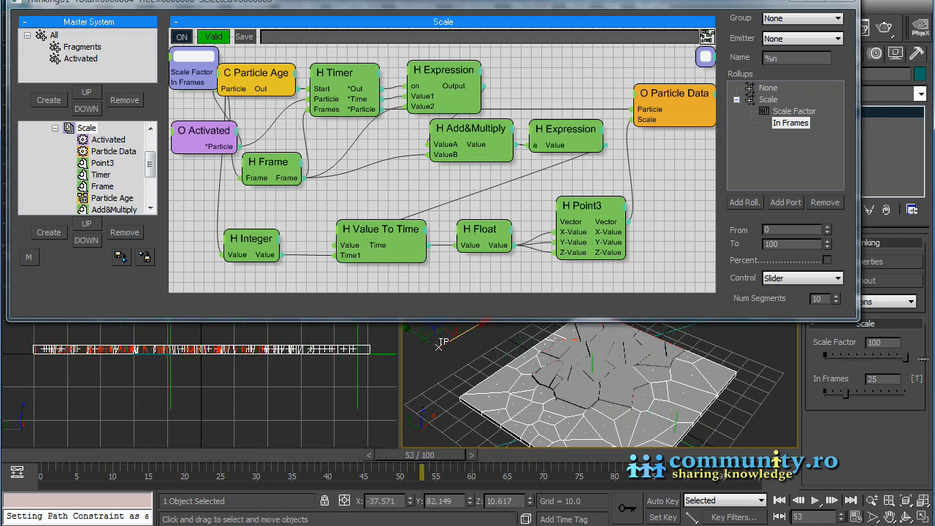
mouse_move(411, 455)
left_mouse_down()
mouse_move(534, 457)
mouse_move(293, 460)
mouse_move(426, 459)
left_mouse_up()
left_click_drag(906, 358, 864, 361)
left_click_drag(434, 465, 106, 454)
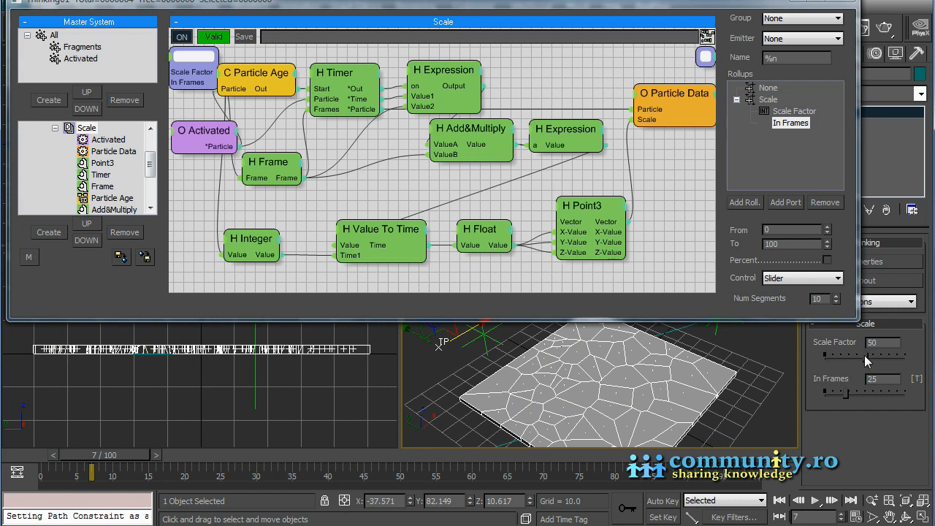
Step: Set the Scale Factor port's upper limit to 110
left_click(797, 112)
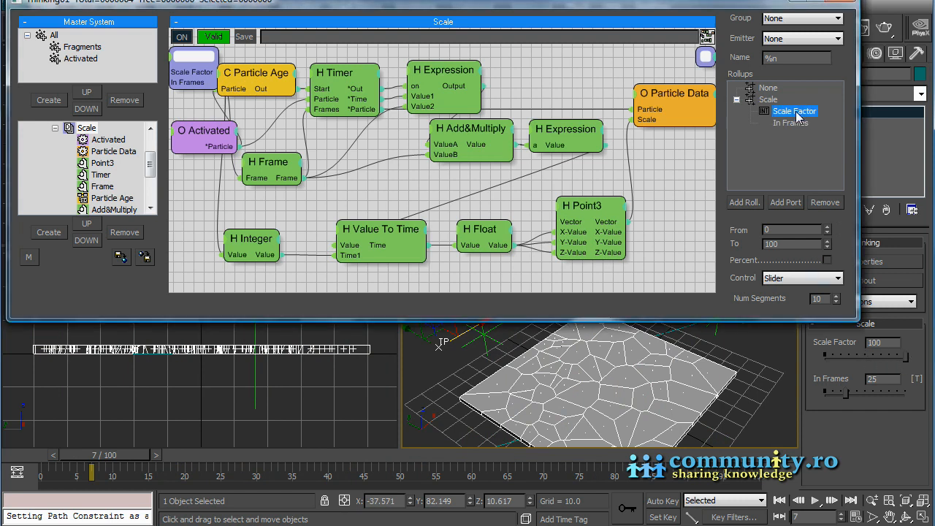
left_click(793, 245)
type("110")
key("Return")
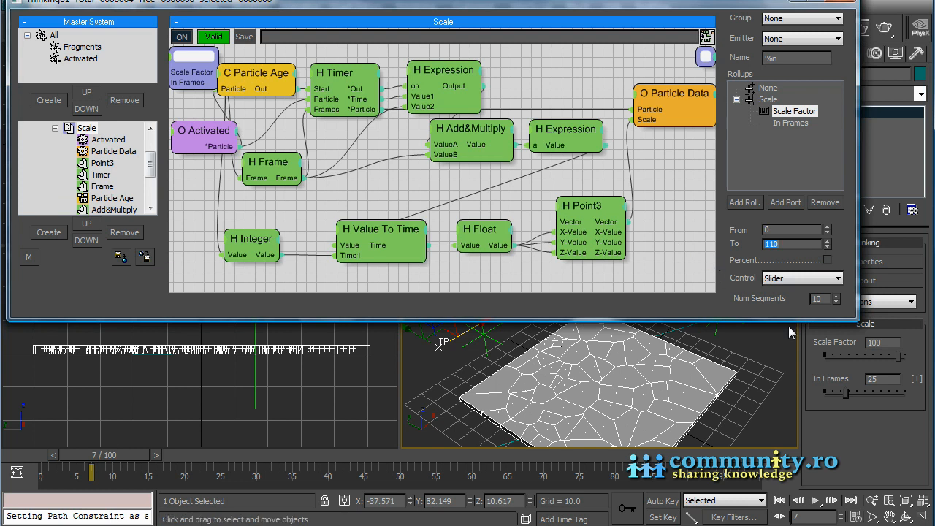
Step: Raise Scale Factor to 110, go to frame 69 to check the fragments, and reduce Scale Factor to 50
left_click_drag(899, 360, 908, 358)
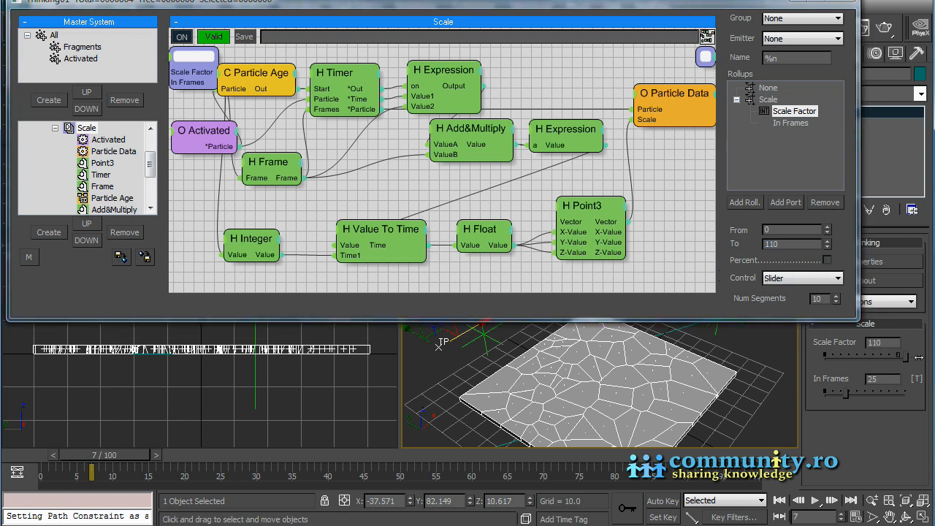
left_click_drag(132, 461, 554, 468)
left_click_drag(907, 358, 862, 359)
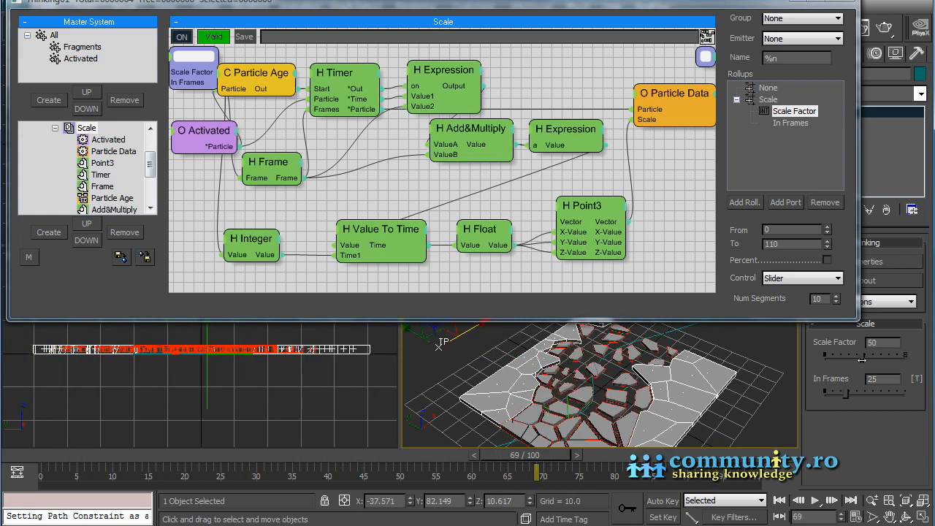
Step: Try low and high In Frames values while scrubbing the timeline to frame 41, and settle at about 20
left_click_drag(846, 400, 829, 400)
left_click_drag(501, 461, 178, 457)
left_click_drag(829, 396, 906, 398)
left_click_drag(191, 458, 334, 457)
left_click_drag(906, 395, 842, 395)
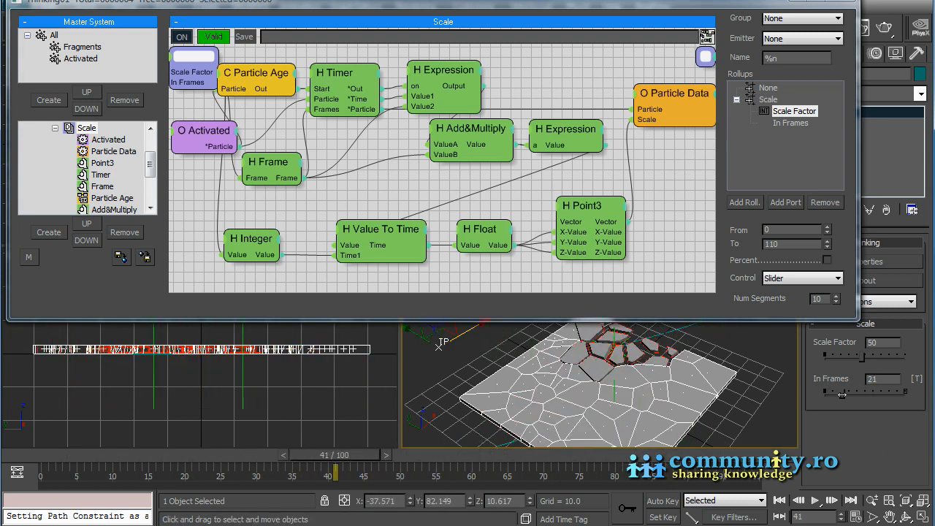
Step: Raise Scale Factor to 90 and scrub the timeline to frame 74 to check the fragments
left_click_drag(357, 461, 475, 460)
left_click_drag(864, 359, 892, 358)
left_click_drag(306, 456, 548, 475)
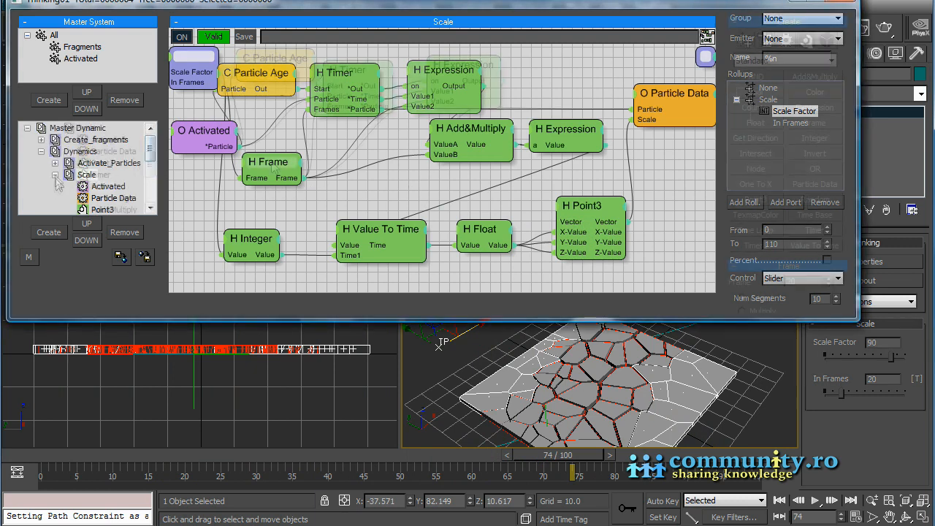
Step: Try to reset the Frame helper's value, scrub to frame 58 to check the fragments, and reselect the Scale dynamic set
left_click(273, 165)
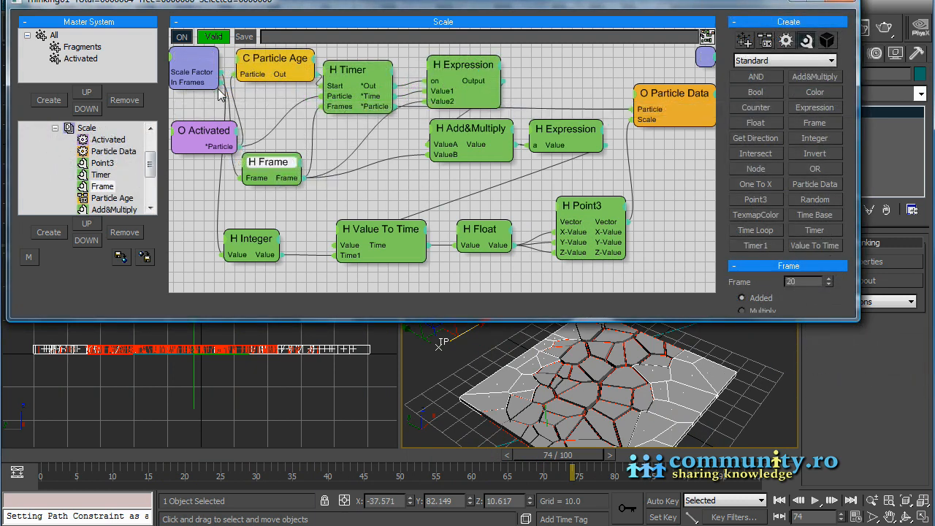
right_click(829, 282)
left_click_drag(550, 458, 458, 468)
left_click(88, 131)
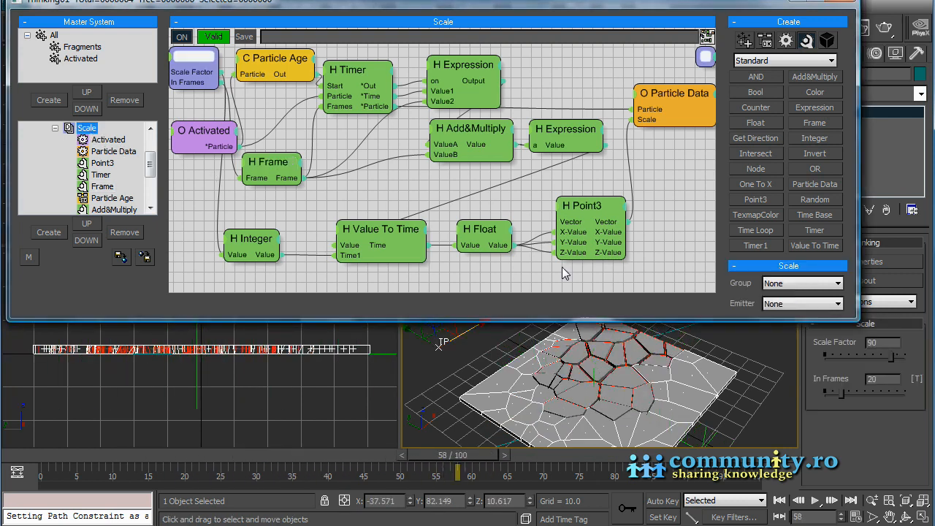
Step: Set Scale Factor to 72 and scrub the timeline to frame 61 to check the fragments
mouse_move(841, 395)
left_mouse_down()
mouse_move(858, 396)
mouse_move(826, 399)
mouse_move(841, 395)
left_mouse_up()
left_click_drag(902, 351, 862, 356)
left_click_drag(454, 455, 283, 463)
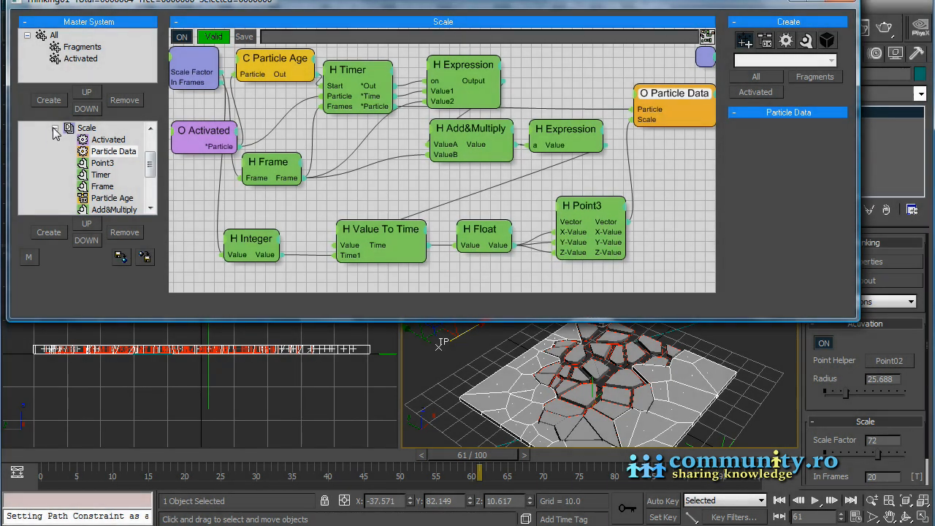
Step: Create a new dynamic set under Dynamics and name it Velocity
left_click(55, 131)
left_click(88, 153)
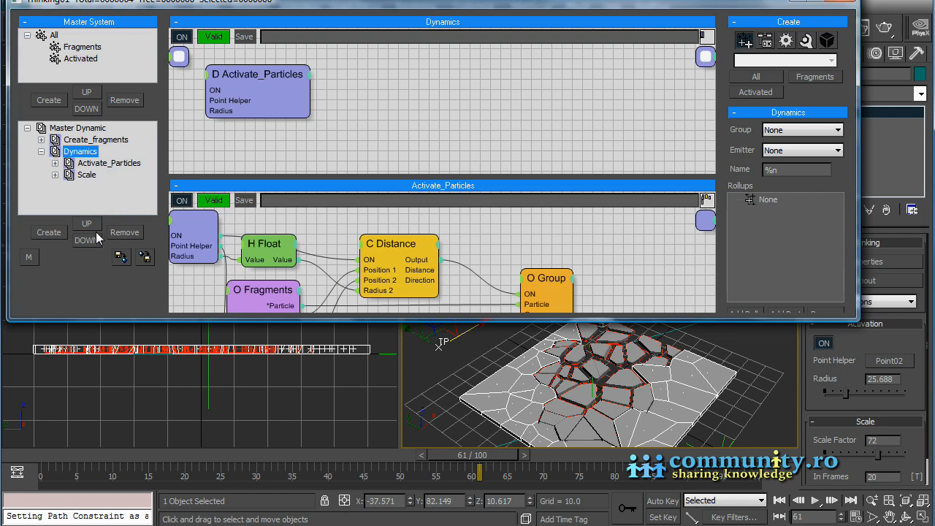
left_click(49, 233)
left_click(98, 187)
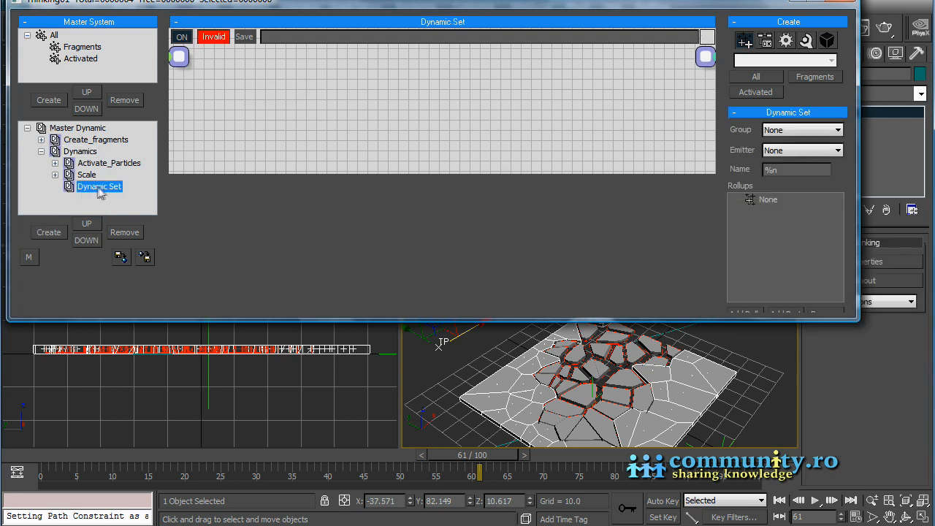
type("Velocity")
key("Return")
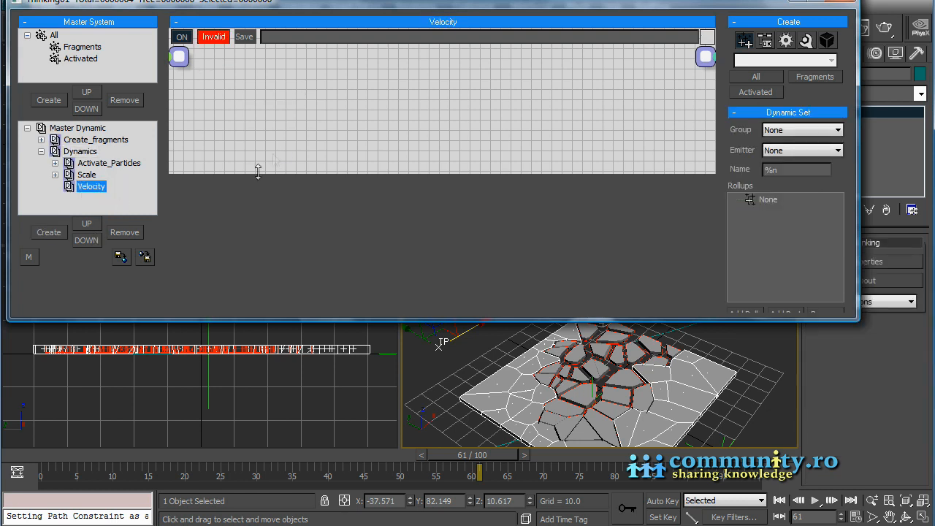
Step: Enlarge the Velocity set's canvas and add a PPass initiator with its group set to Activated
left_click_drag(259, 174, 265, 304)
left_click(787, 42)
left_click(786, 60)
left_click(773, 121)
left_click(814, 77)
left_click(265, 147)
left_click_drag(264, 146, 249, 145)
left_click(827, 147)
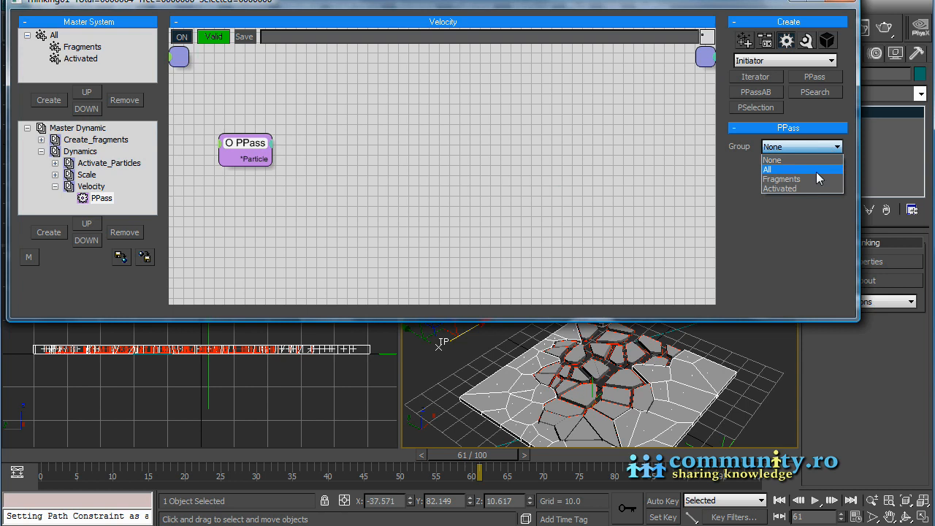
left_click(800, 189)
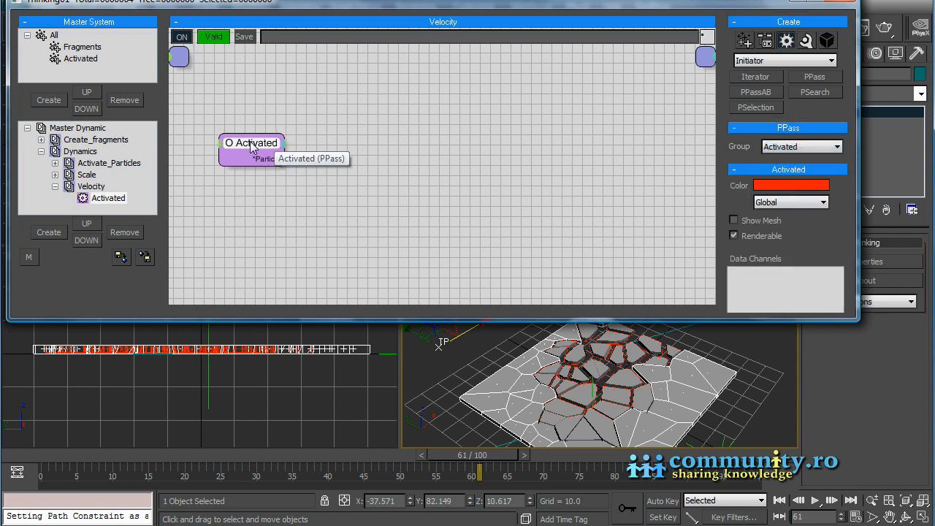
left_click_drag(251, 142, 261, 139)
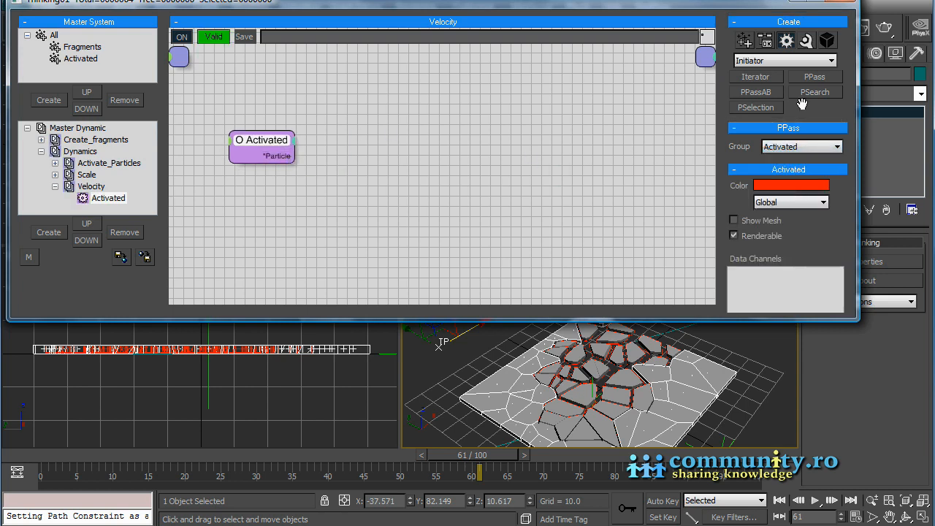
Step: Add a Node helper below the Activated node and a Distance condition beside them
left_click(806, 42)
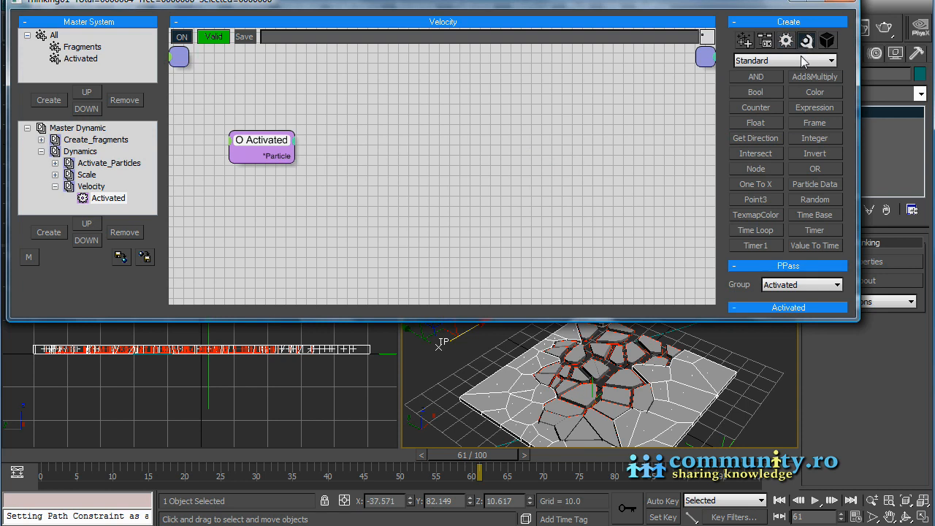
left_click(756, 169)
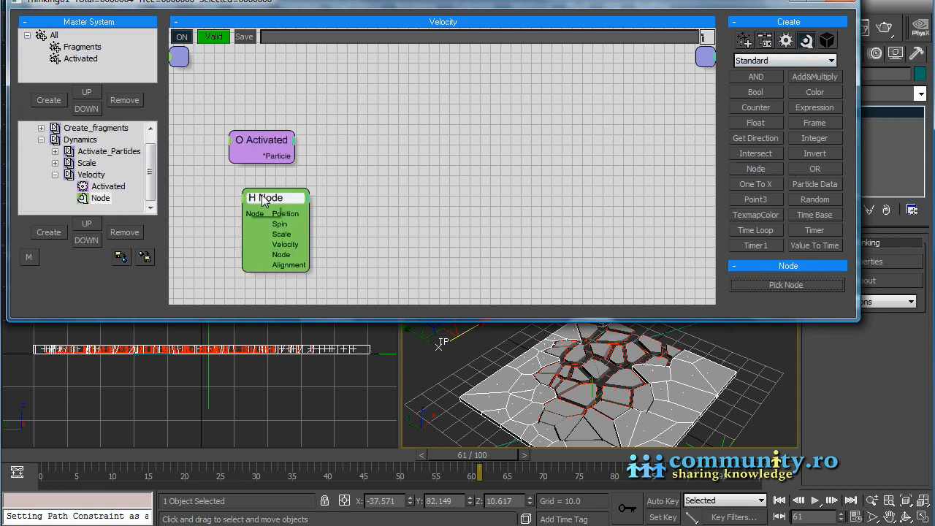
left_click_drag(283, 196, 269, 194)
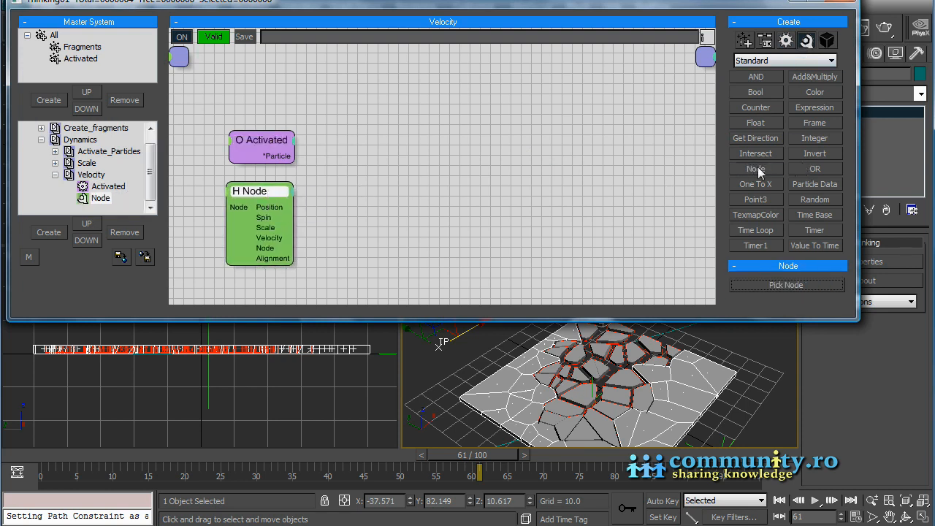
left_click(787, 42)
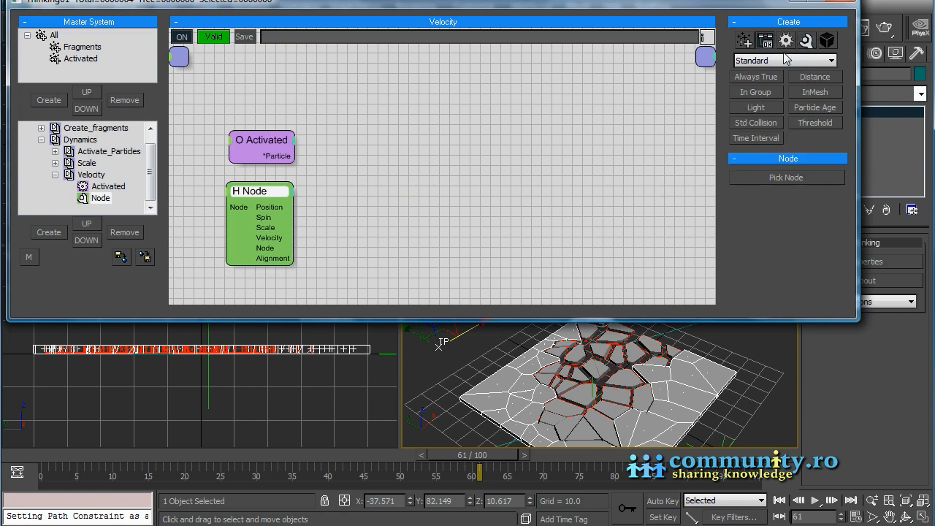
left_click(827, 77)
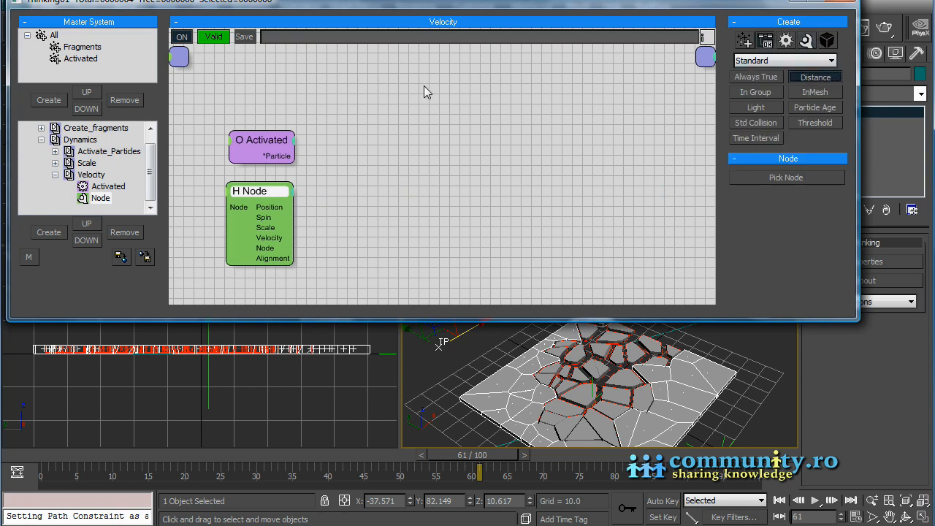
left_click(355, 109)
left_click_drag(389, 120, 384, 114)
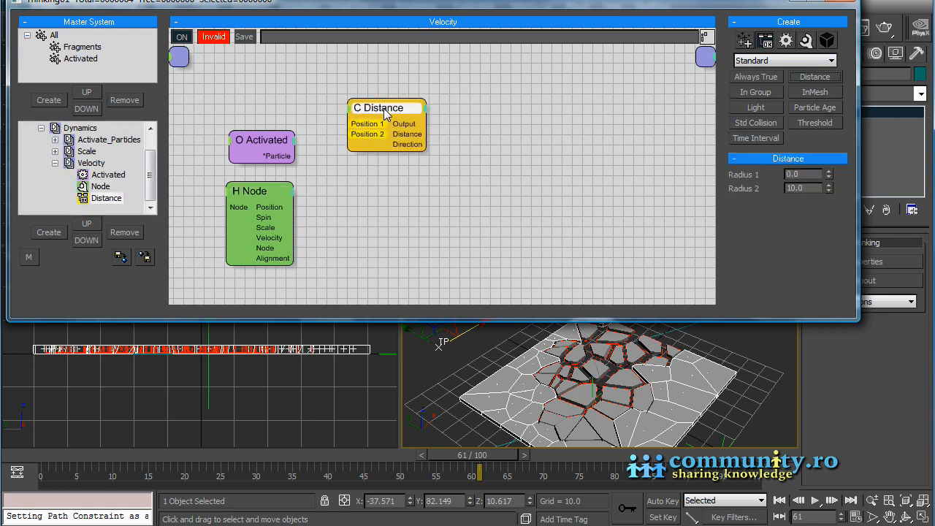
Step: Expose the Activated node's Position output and wire it to Distance's Position 1, and wire the Node helper's Position to Position 2
left_click(287, 153)
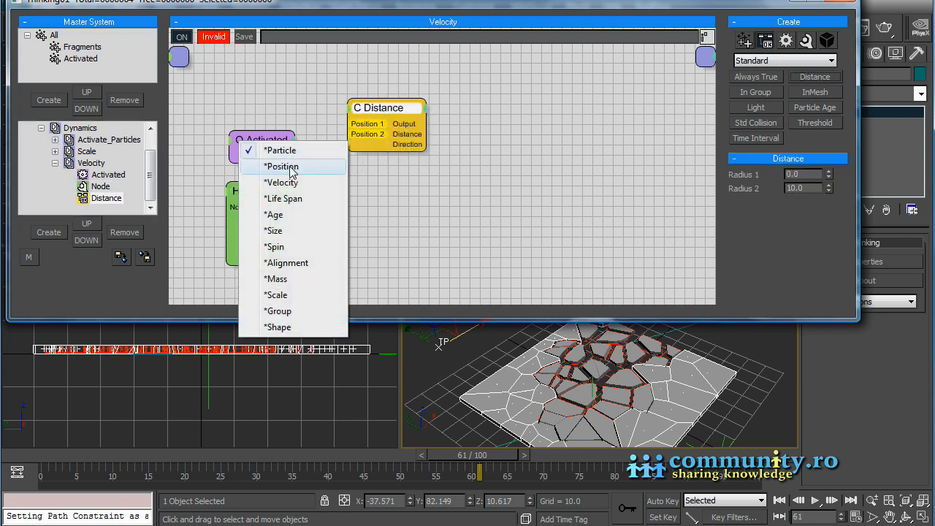
left_click(291, 167)
left_click(293, 152)
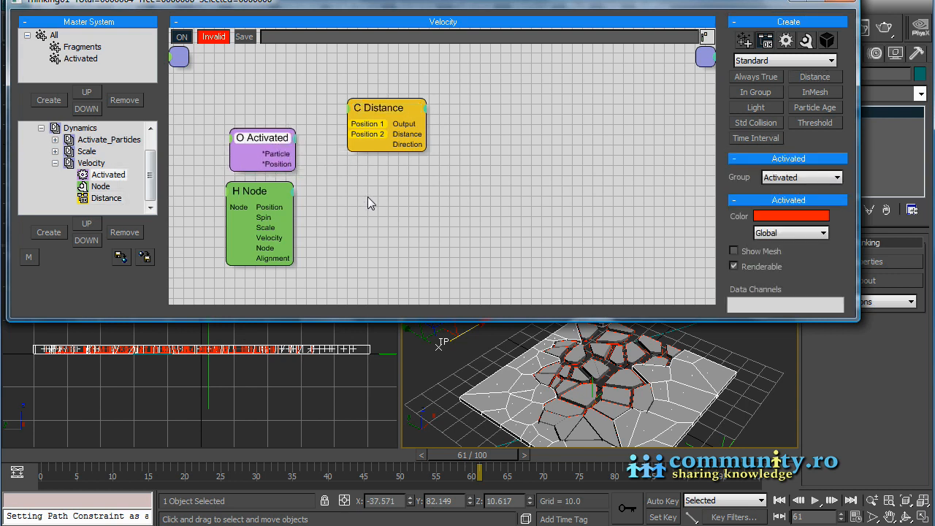
left_click_drag(297, 164, 367, 128)
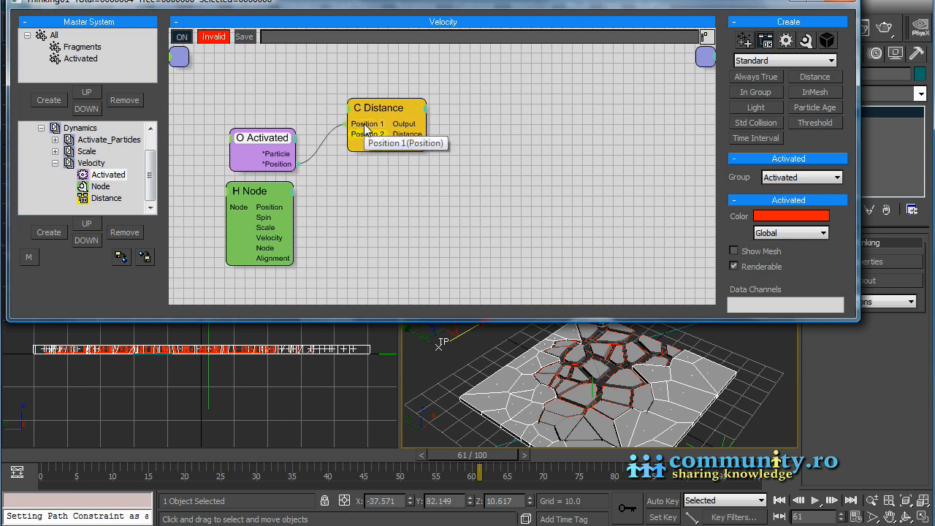
left_click_drag(293, 208, 355, 134)
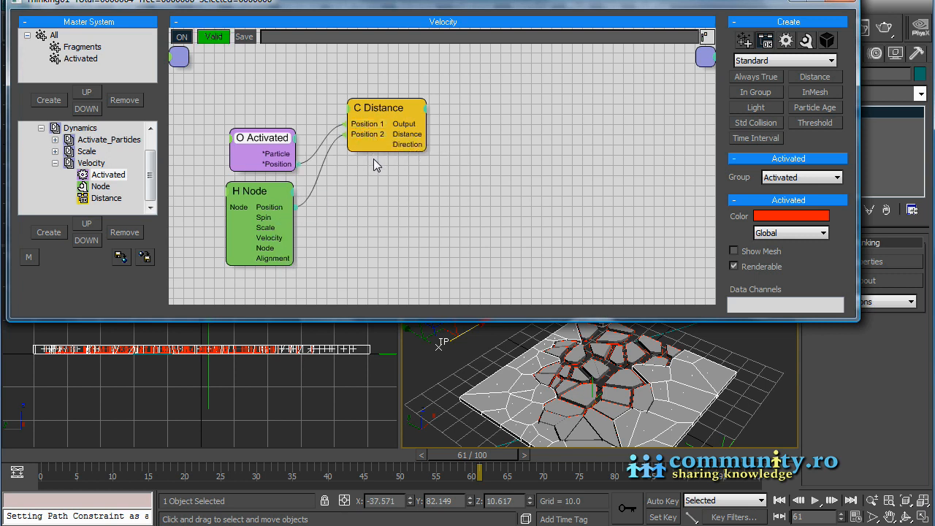
Step: Expose Distance's Radius 2 input and feed it from a new Float helper placed above the Activated node
right_click(350, 114)
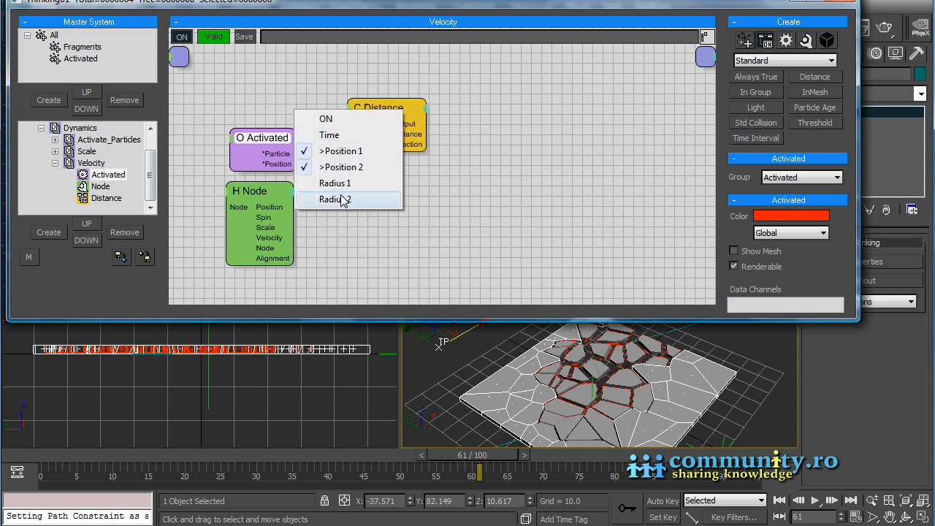
left_click(343, 198)
left_click(381, 107)
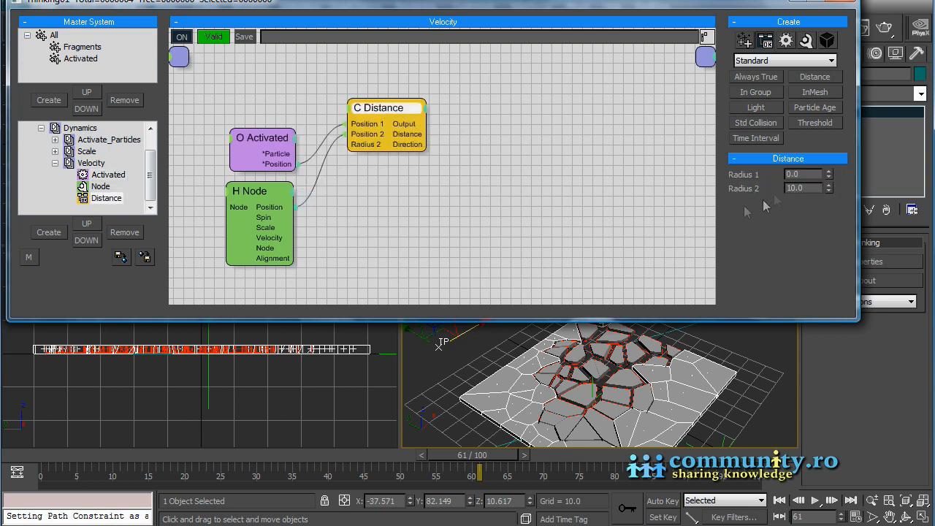
left_click(807, 41)
left_click(756, 123)
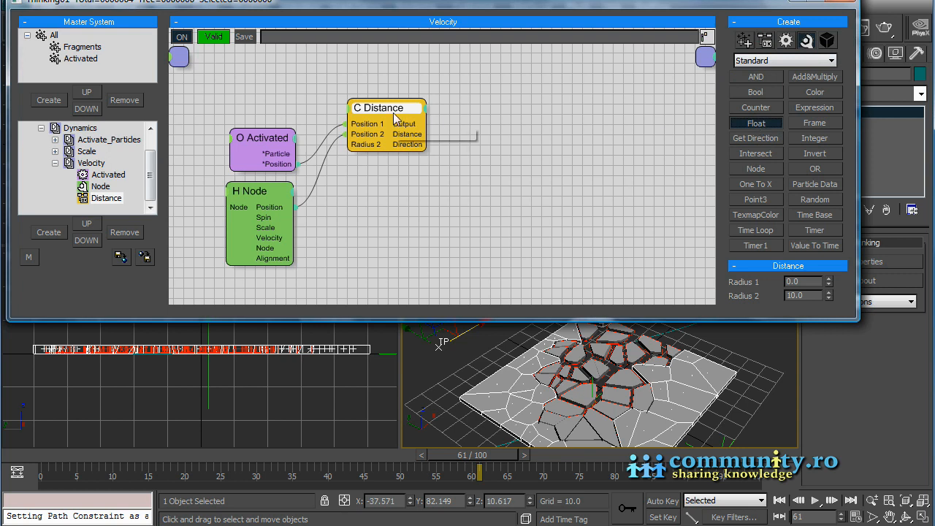
left_click(244, 69)
left_click_drag(290, 95, 349, 144)
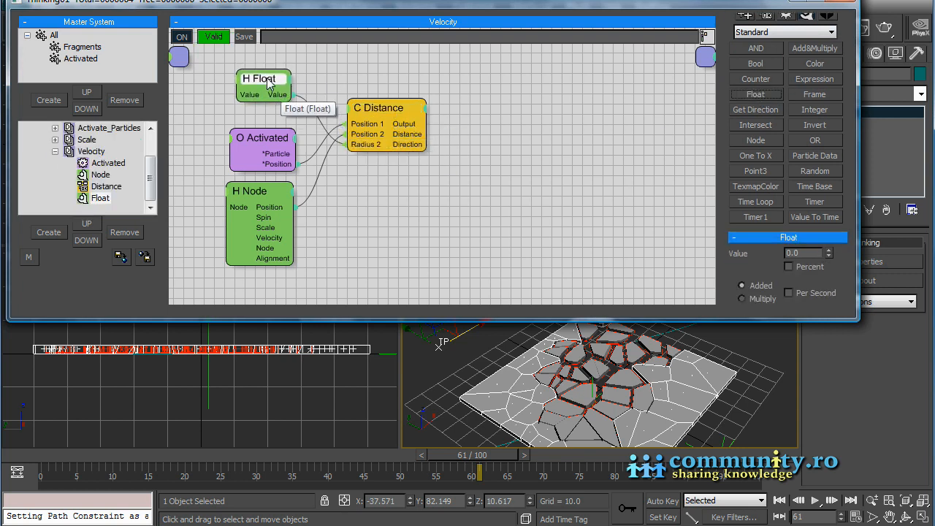
left_click_drag(265, 80, 260, 80)
Step: Expose the Node helper's Node input and the Float helper's Value input as inputs of the Velocity set
left_click_drag(239, 208, 182, 62)
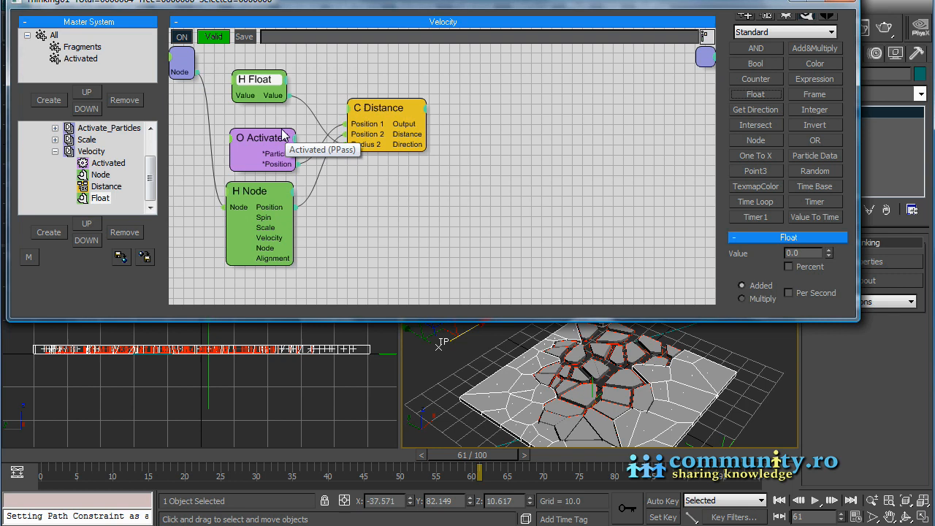
left_click_drag(234, 95, 185, 63)
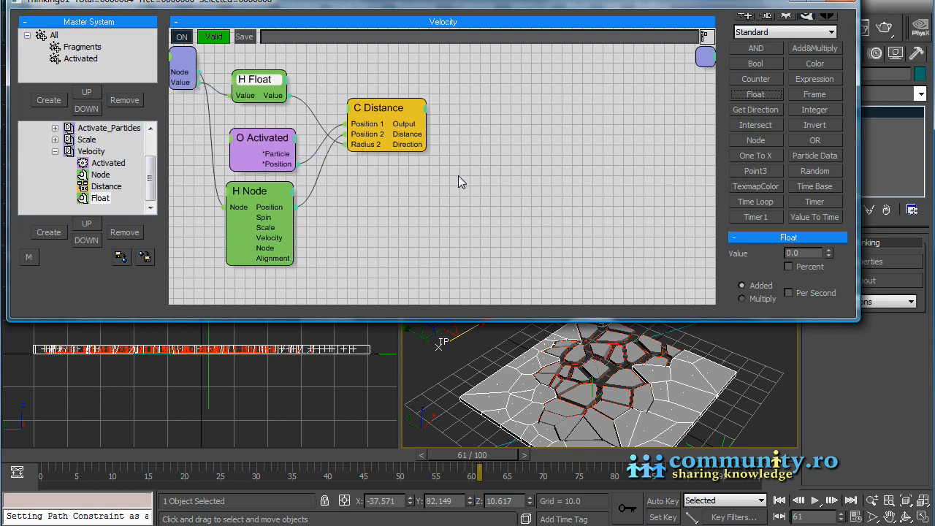
Step: Add a standard Particle Data operator beyond the Distance condition
left_click_drag(842, 98, 854, 148)
left_click(786, 43)
left_click(790, 63)
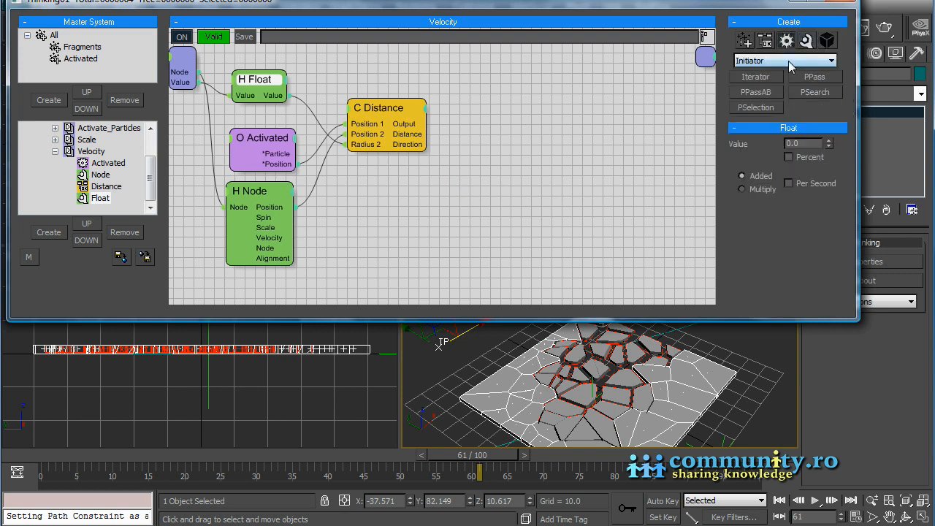
left_click(793, 109)
left_click(747, 139)
left_click(519, 126)
left_click_drag(553, 136, 541, 103)
Step: Expose the ON and Velocity inputs on the Particle Data operator
left_click(510, 110)
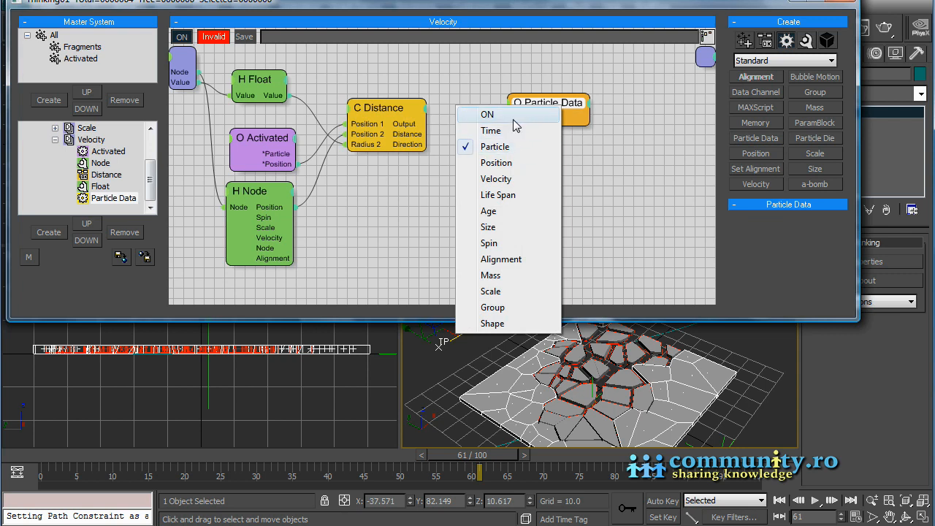
left_click(513, 119)
left_click(511, 107)
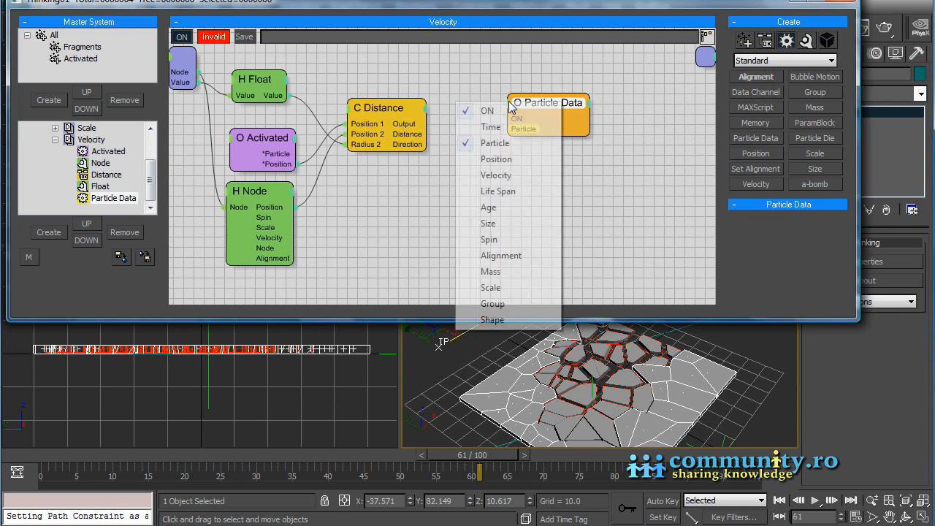
left_click(509, 178)
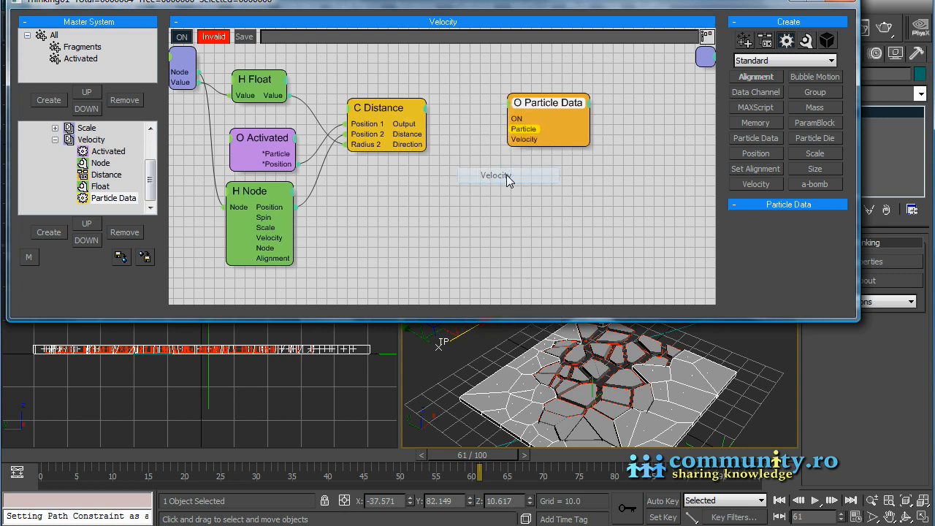
left_click_drag(547, 104, 528, 103)
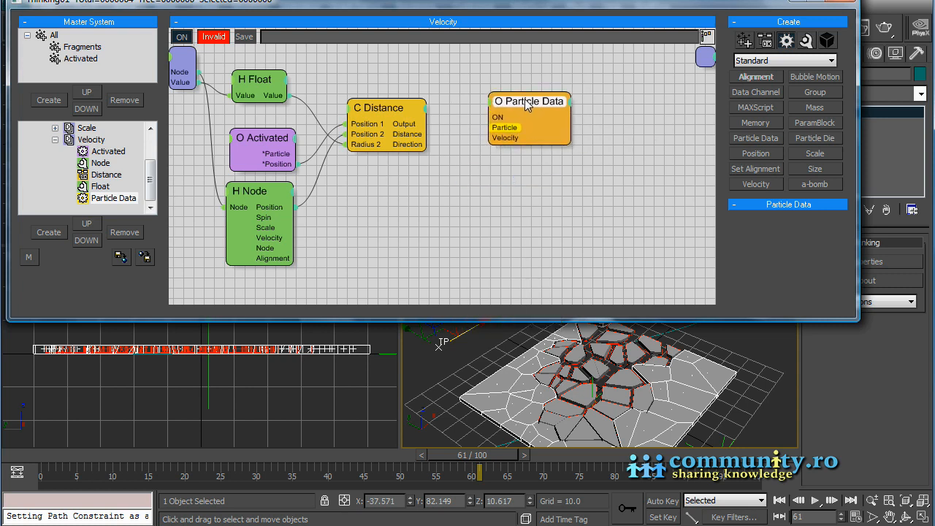
Step: Wire Distance's Output to Particle Data's ON and the Activated node's Particle output to its Particle input
left_click(402, 111)
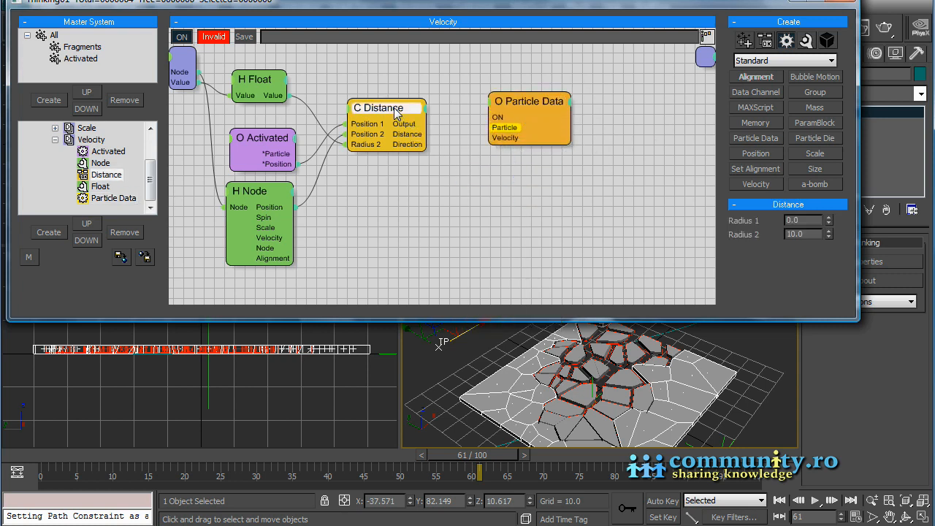
left_click_drag(405, 125, 524, 106)
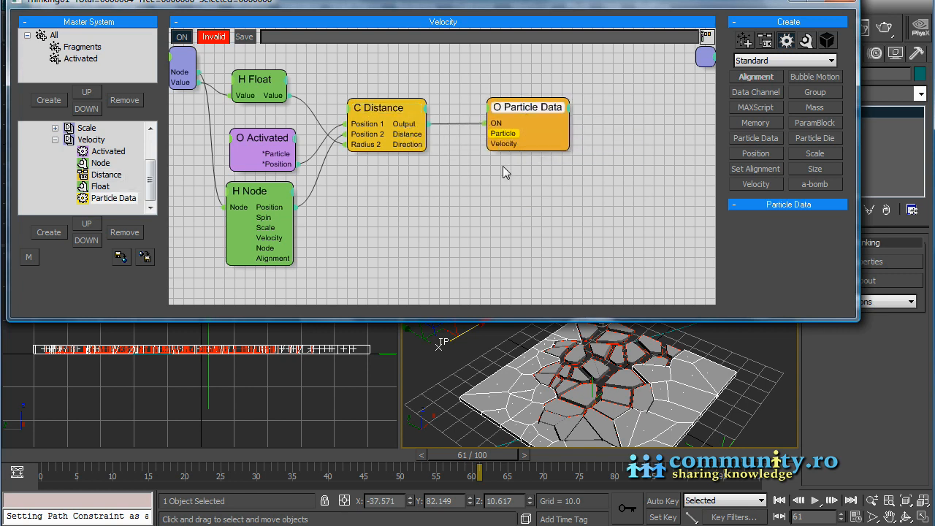
left_click_drag(297, 154, 508, 131)
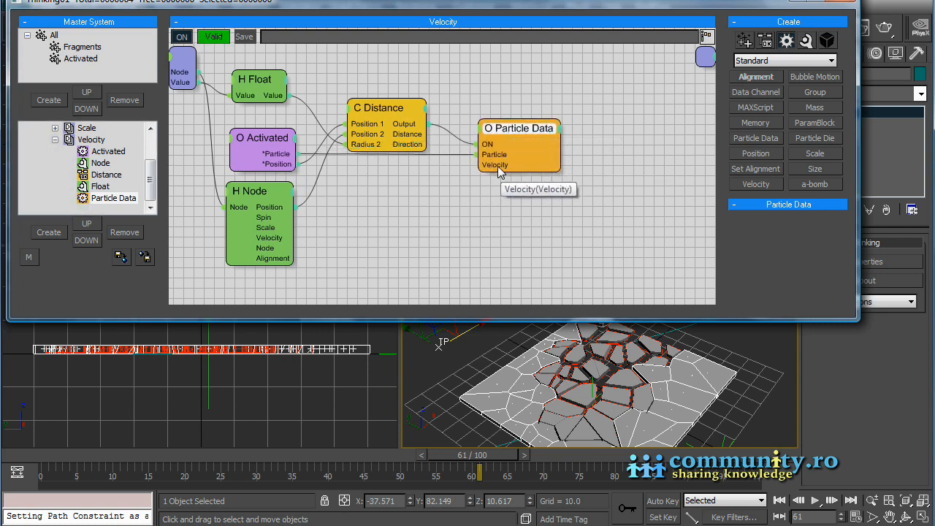
Step: Add a Point3 helper below Particle Data and wire its Vector output to Particle Data's Velocity input
left_click(807, 41)
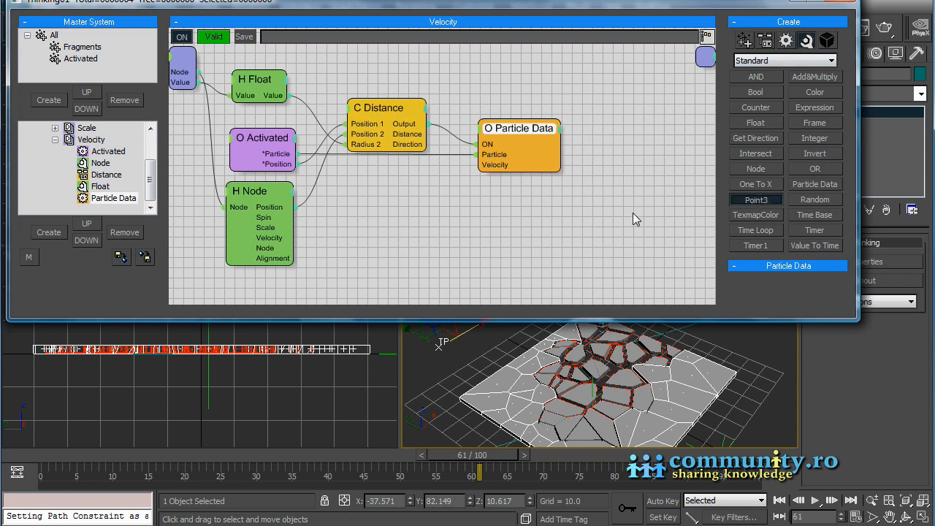
left_click(446, 234)
left_click_drag(448, 223, 479, 165)
left_click_drag(427, 199, 428, 194)
Step: Scrub the animation back to frame 51 and set the Point3 helper's Z-Value to 6.232
left_click_drag(844, 291, 840, 158)
left_click_drag(442, 454, 375, 454)
middle_click_drag(219, 383, 224, 422)
left_click_drag(417, 454, 416, 451)
left_click_drag(829, 269, 842, 42)
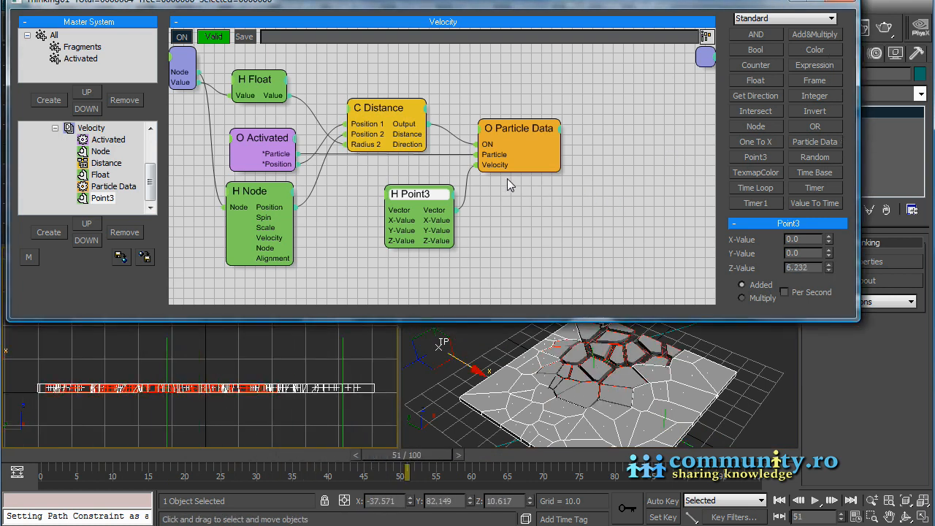
Step: Add a rollup named Velocity Up & Down to the Velocity set
left_click(396, 110)
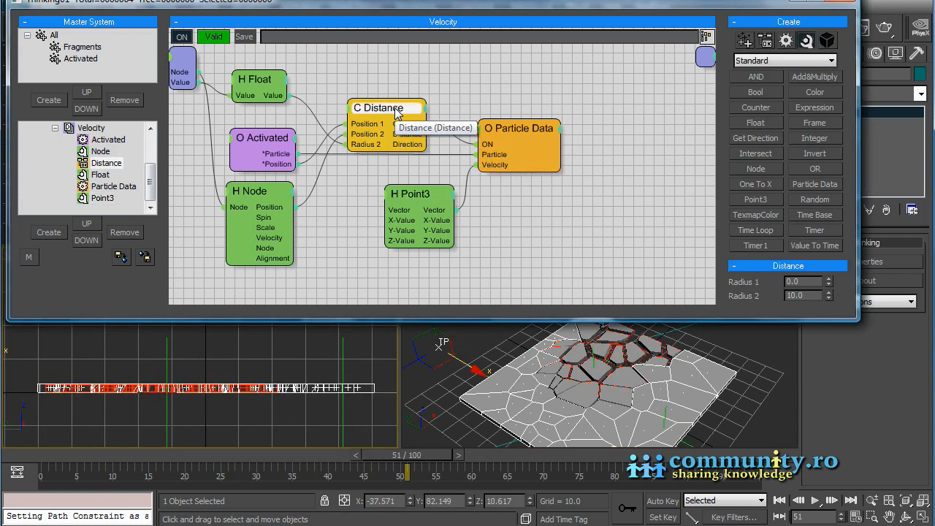
left_click(258, 81)
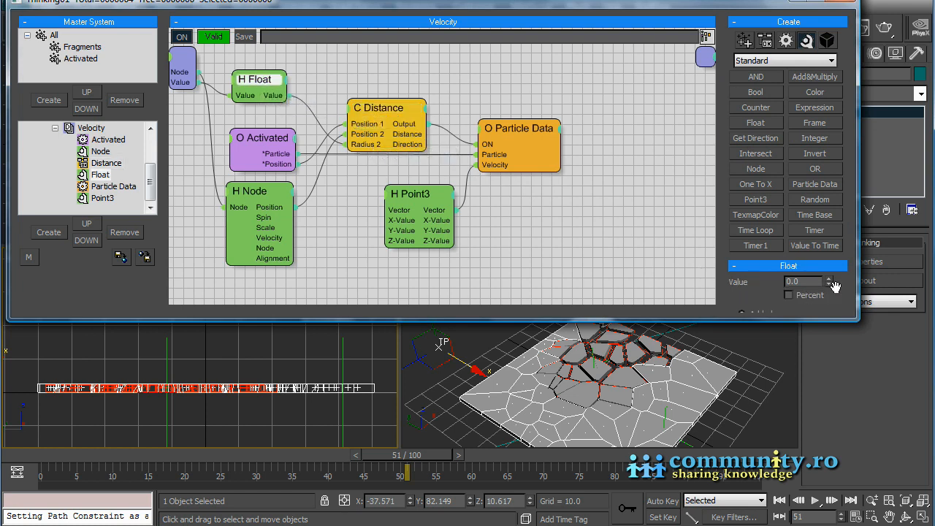
left_click_drag(837, 301, 825, 171)
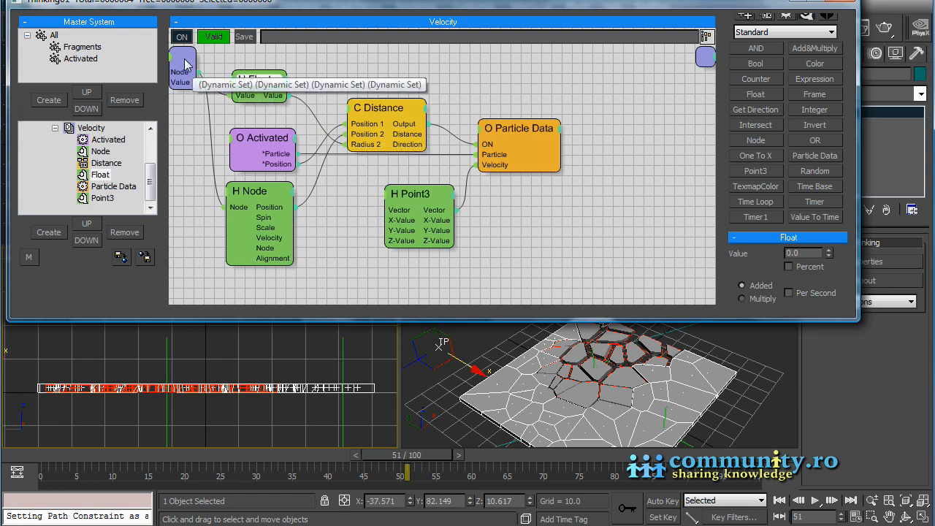
left_click(91, 129)
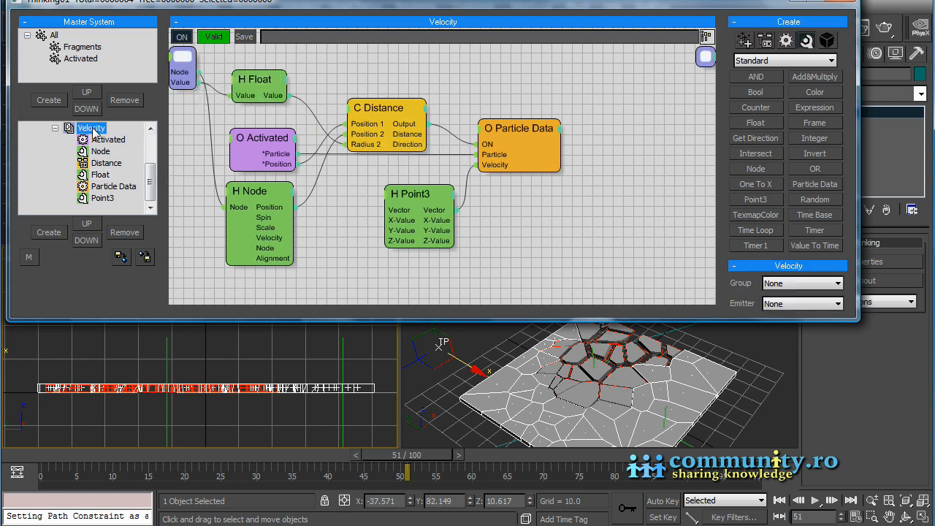
scroll(847, 298, "down", 5)
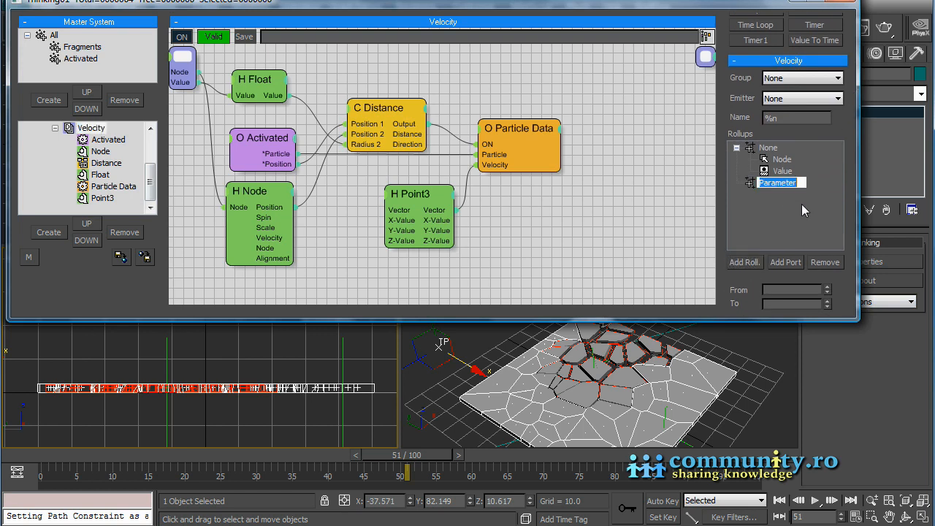
type("Velocity UP & Down")
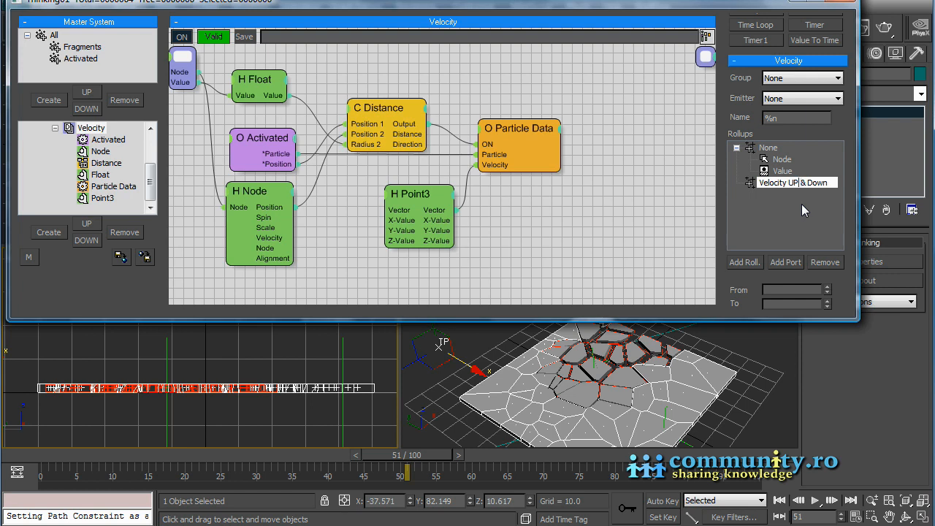
key("BackSpace")
type("p")
key("Return")
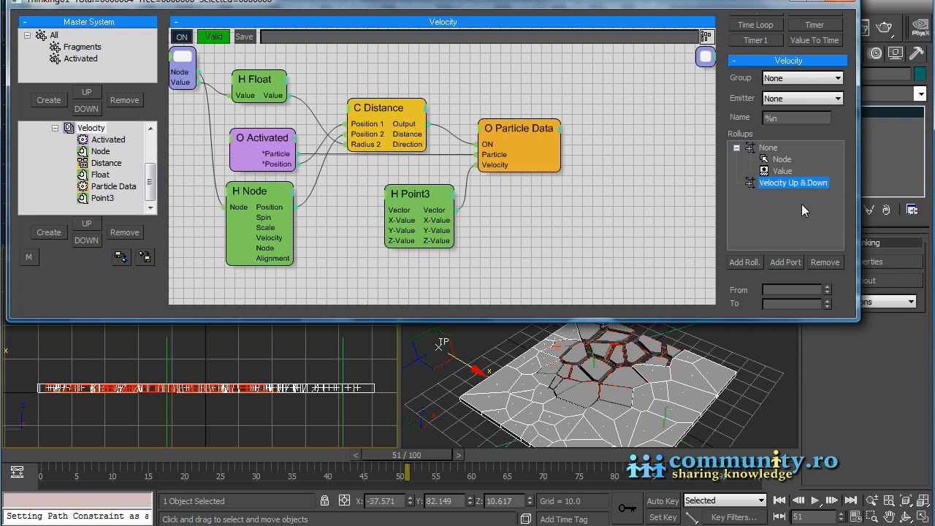
Step: Place the Value port in the Velocity Up & Down rollup and rename it Near Radius
scroll(772, 145, "down", 1)
left_click_drag(781, 143, 797, 155)
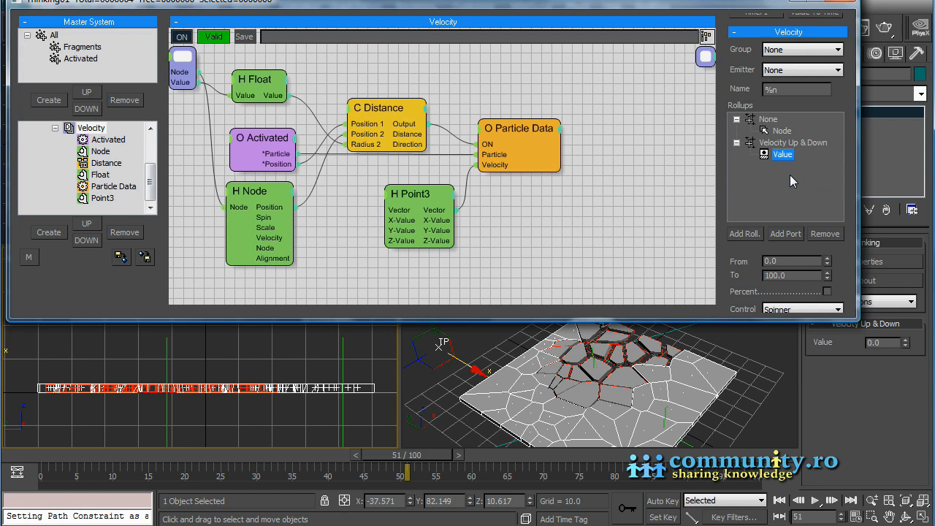
double_click(786, 156)
type("Near radius")
key("Return")
left_click(796, 156)
left_click(796, 156)
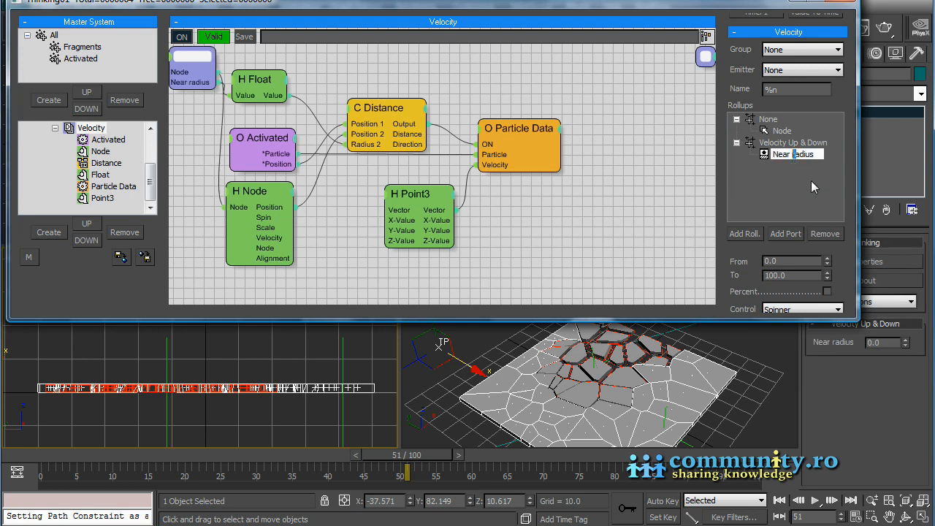
key("BackSpace")
type("R")
key("Return")
Step: Set Near Radius to 26.56 and change its control type to Slider
left_click_drag(839, 268, 857, 225)
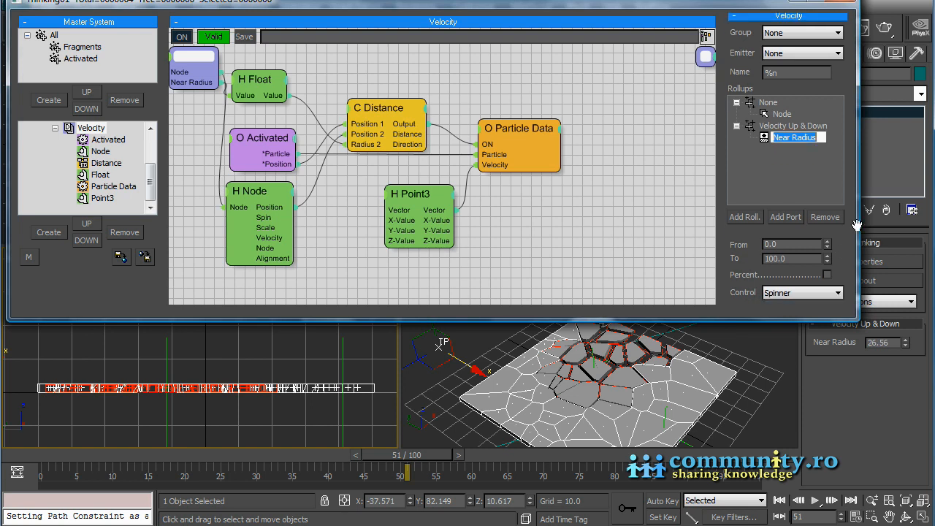
left_click(838, 293)
left_click(790, 316)
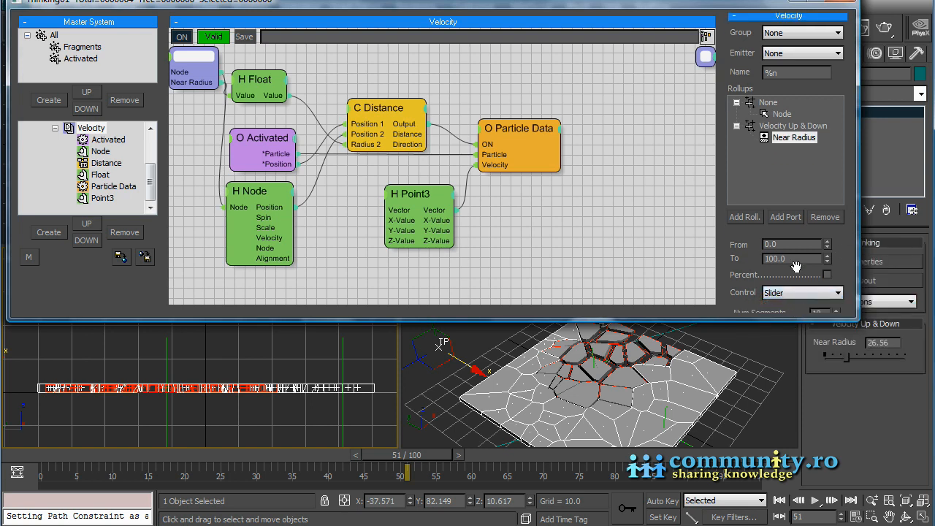
Step: Open the Dynamics set and spread out the Activate_Particles and Velocity set nodes
left_click(260, 192)
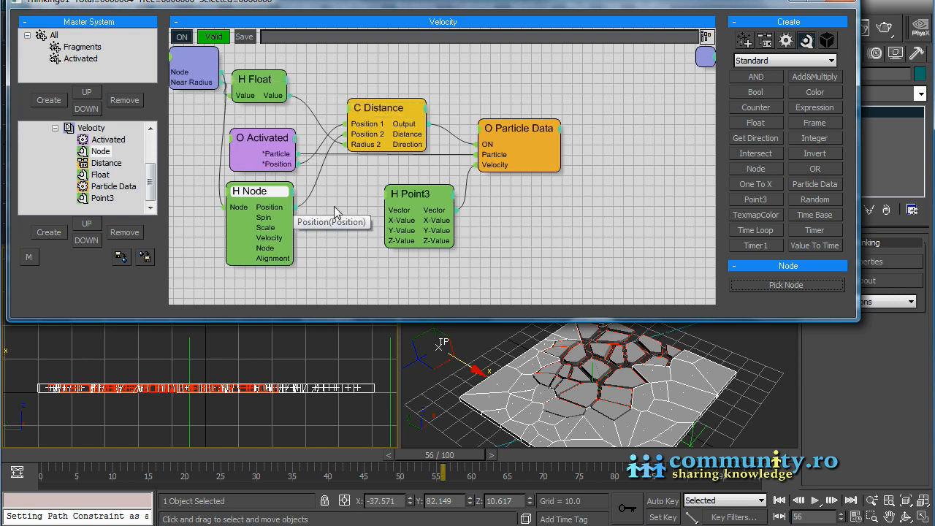
left_click(93, 128)
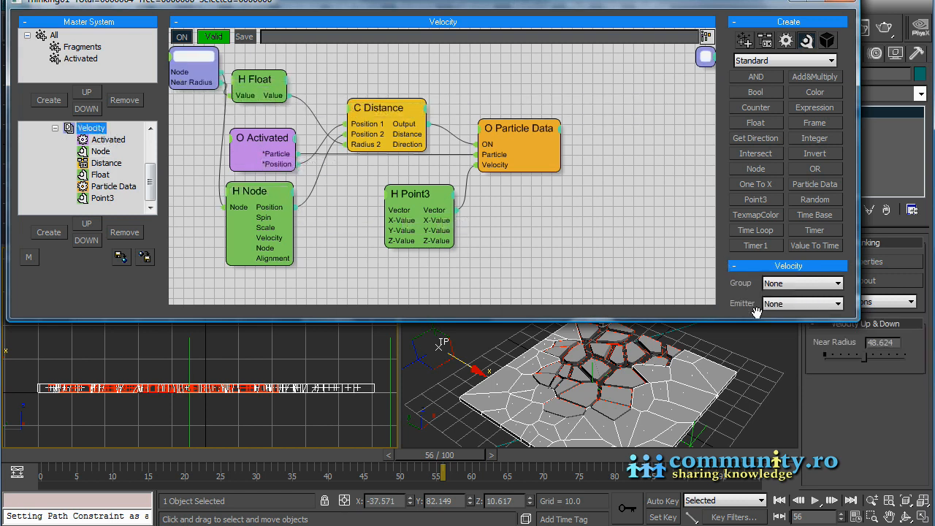
scroll(844, 283, "down", 5)
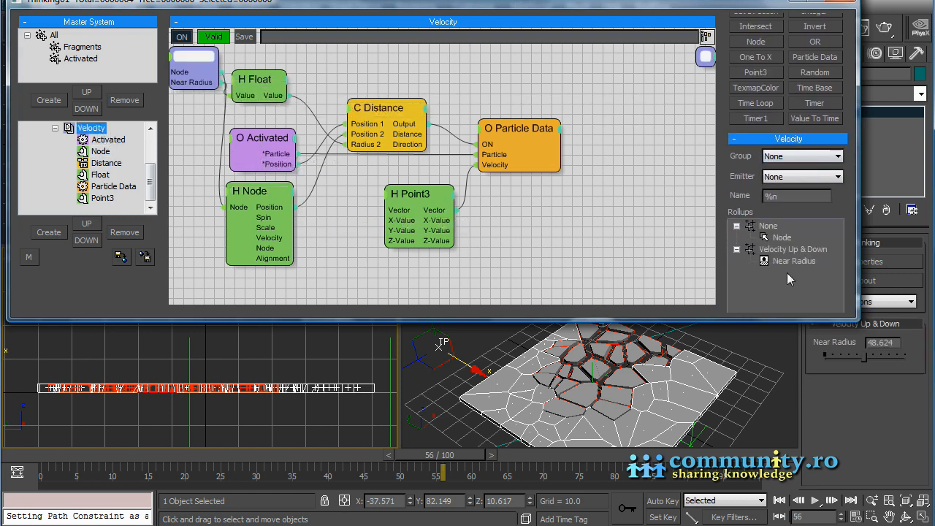
left_click(921, 394)
left_click_drag(150, 182, 152, 153)
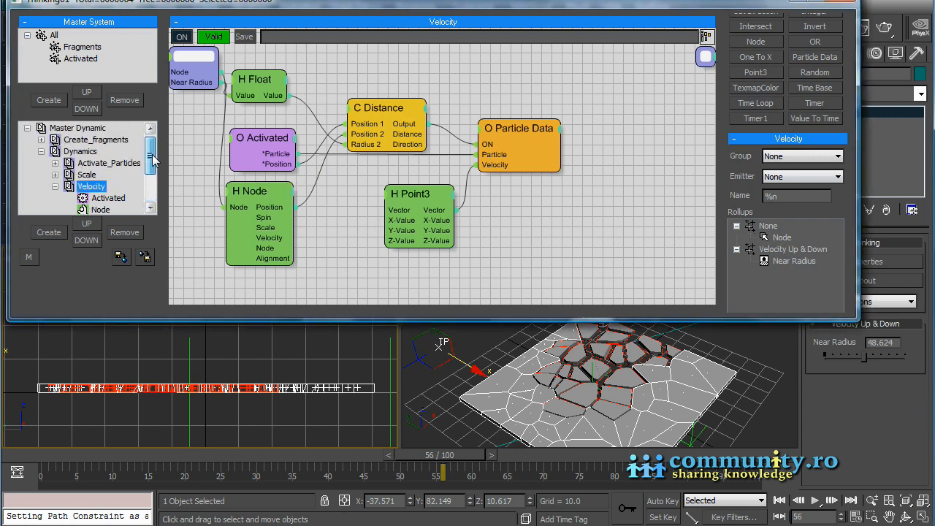
left_click(82, 152)
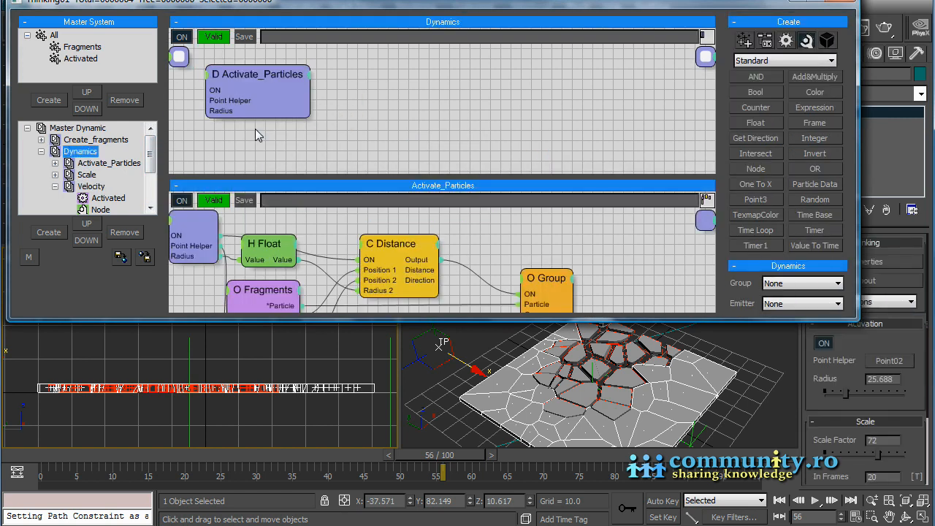
left_click_drag(260, 71, 339, 74)
left_click_drag(232, 76, 474, 119)
Step: Expose the Node helper's Node output from Activate_Particles and wire it to the Velocity set's Node input
left_click(352, 75)
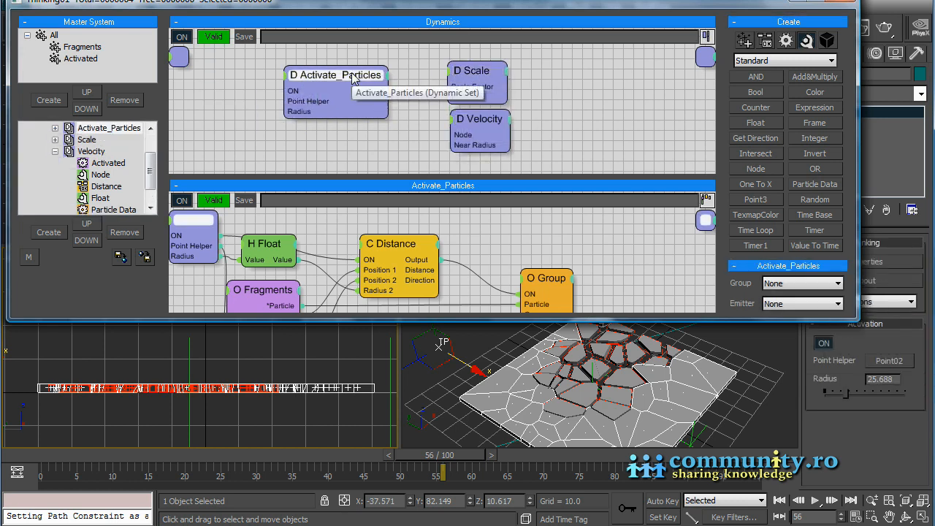
left_click_drag(693, 319, 691, 460)
left_click_drag(268, 401, 705, 221)
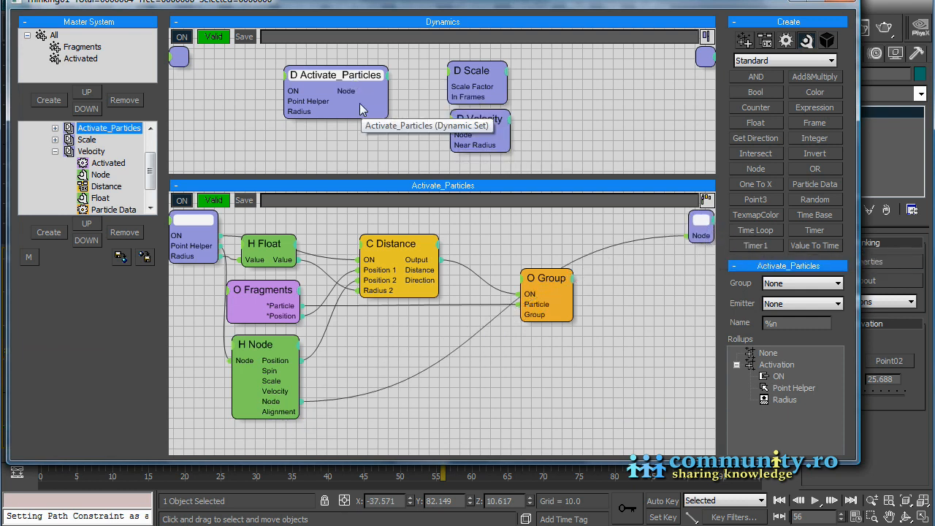
left_click_drag(388, 90, 466, 137)
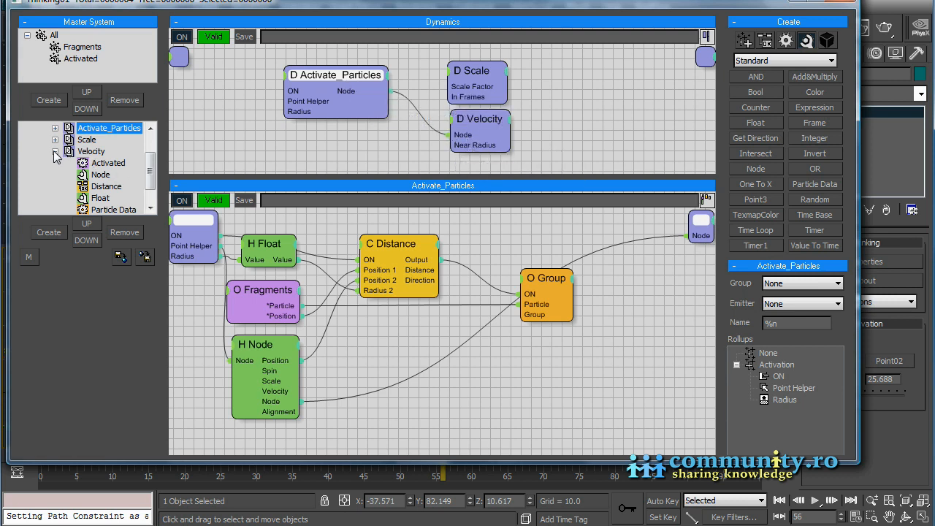
Step: Set the Velocity set's Point3 Z-Value to -5.237 and scrub the animation to frame 59 to test it
left_click(84, 152)
left_click_drag(796, 462, 796, 290)
left_click_drag(388, 467, 326, 462)
left_click(422, 194)
left_click_drag(844, 256, 842, 174)
left_click_drag(829, 231, 834, 299)
left_click_drag(292, 454, 492, 457)
left_click_drag(829, 231, 815, 354)
left_click_drag(552, 456, 499, 474)
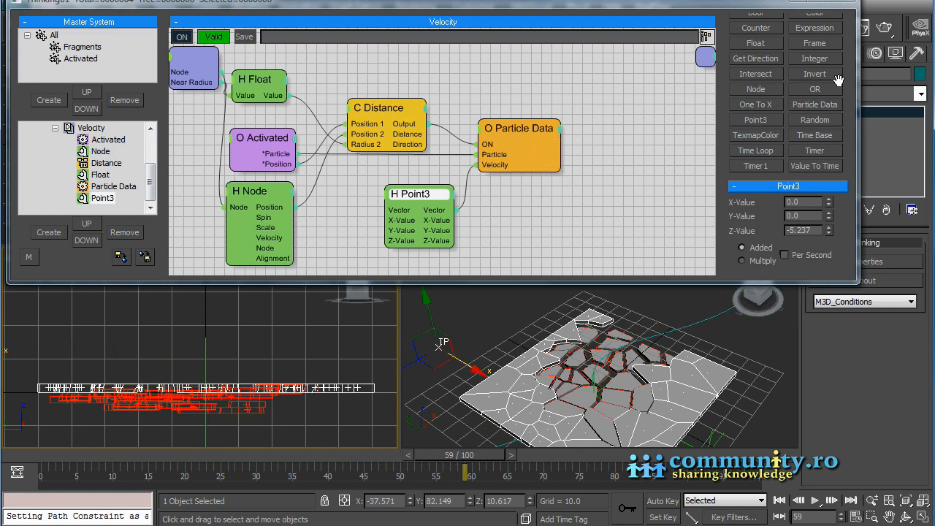
Step: Add a second Particle Data operator to the Velocity set and expose its Velocity and ON inputs
left_click_drag(848, 97, 846, 280)
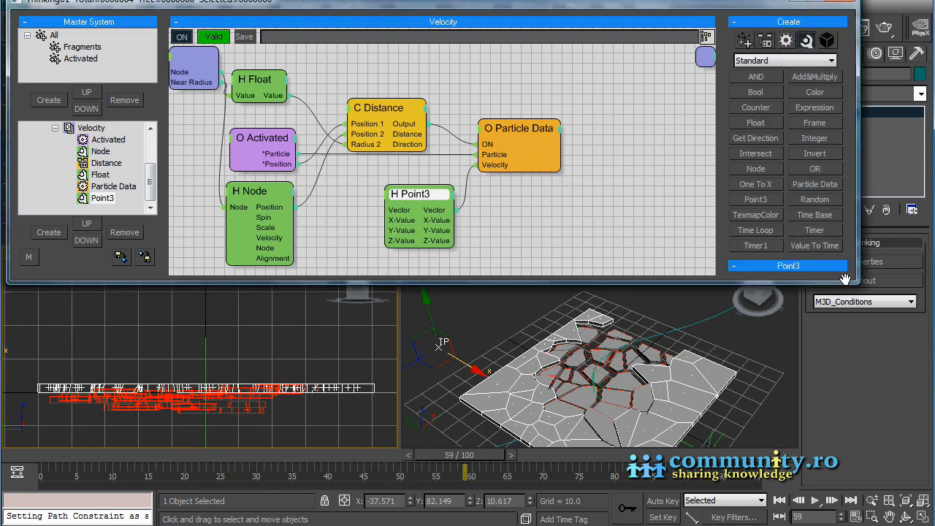
left_click(787, 42)
left_click(625, 208)
left_click_drag(625, 209, 624, 161)
left_click(592, 169)
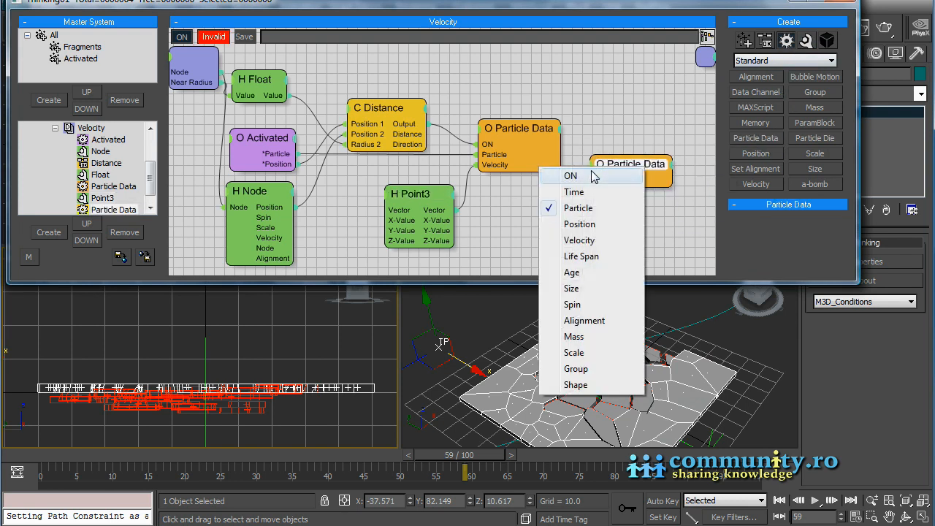
left_click(604, 240)
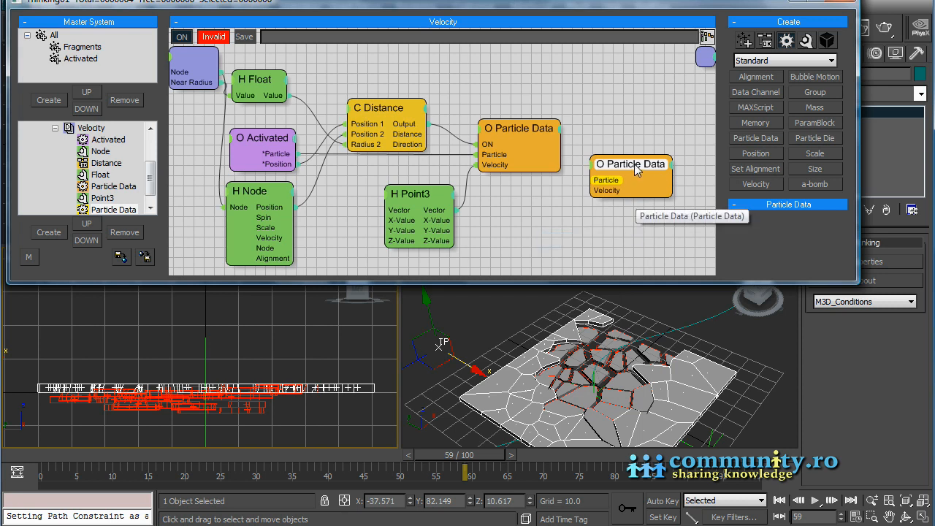
left_click(592, 175)
left_click(564, 169)
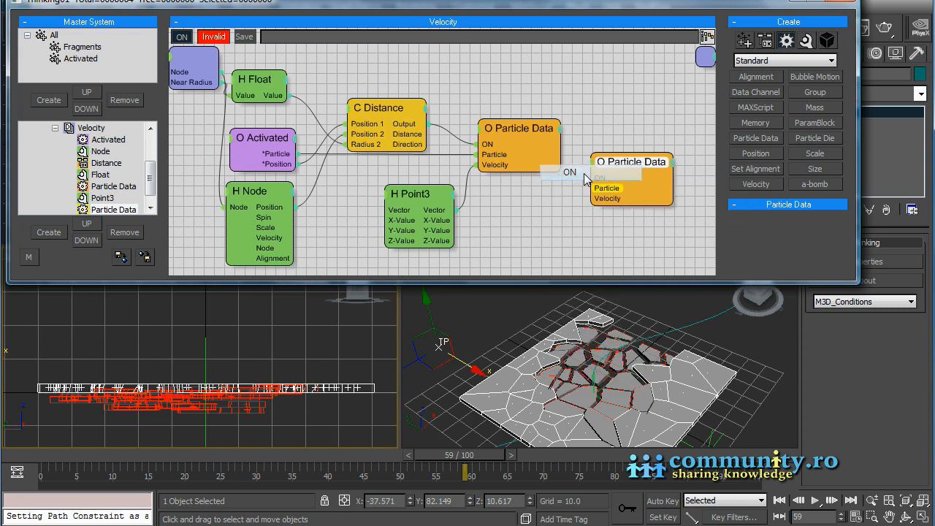
left_click_drag(633, 171, 623, 184)
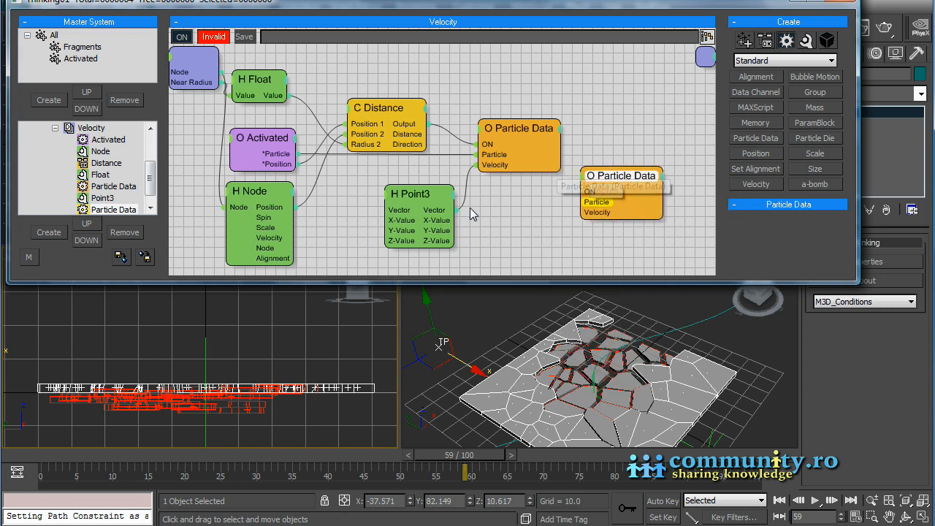
Step: Wire Activated's Particle output and Distance's Output to the second Particle Data's Particle and ON inputs
left_click_drag(296, 153, 595, 209)
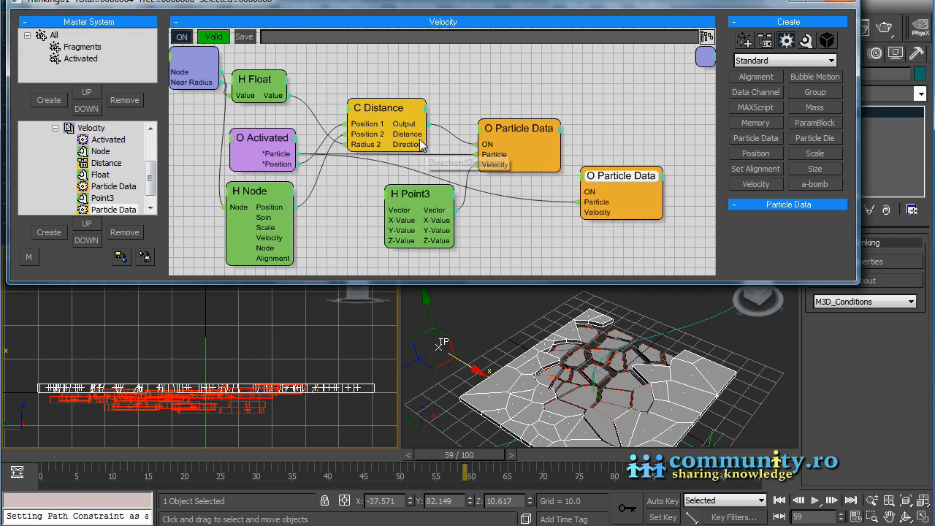
left_click_drag(405, 128, 482, 143)
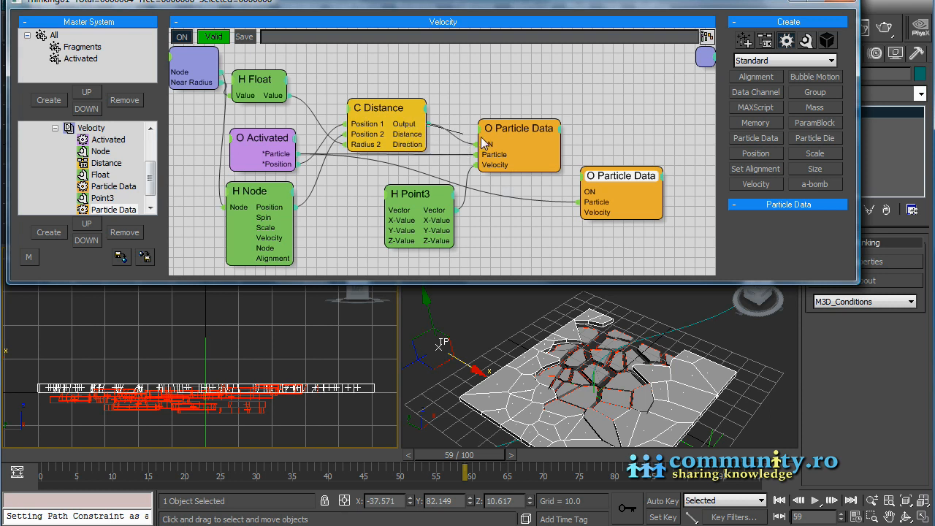
left_click_drag(599, 196, 597, 194)
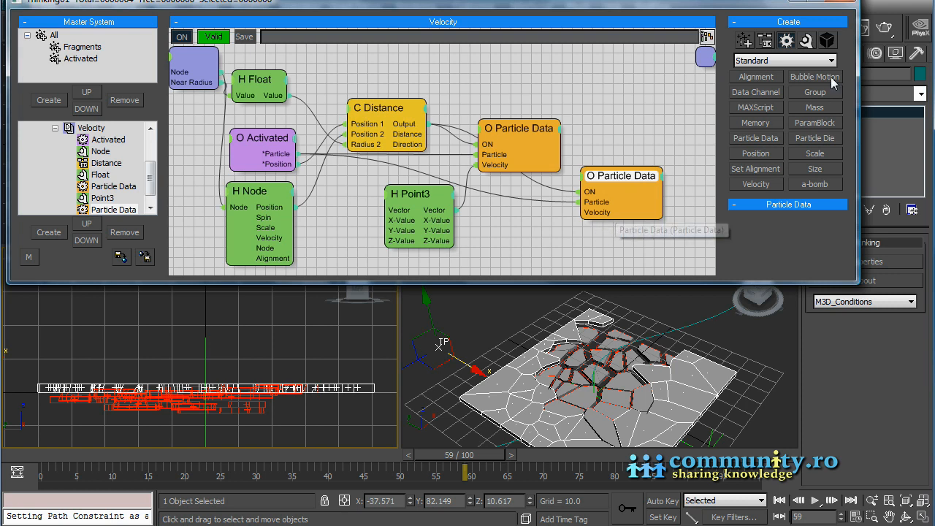
Step: Add a second Point3 helper and wire its Vector output to the second Particle Data's Velocity input
left_click(806, 41)
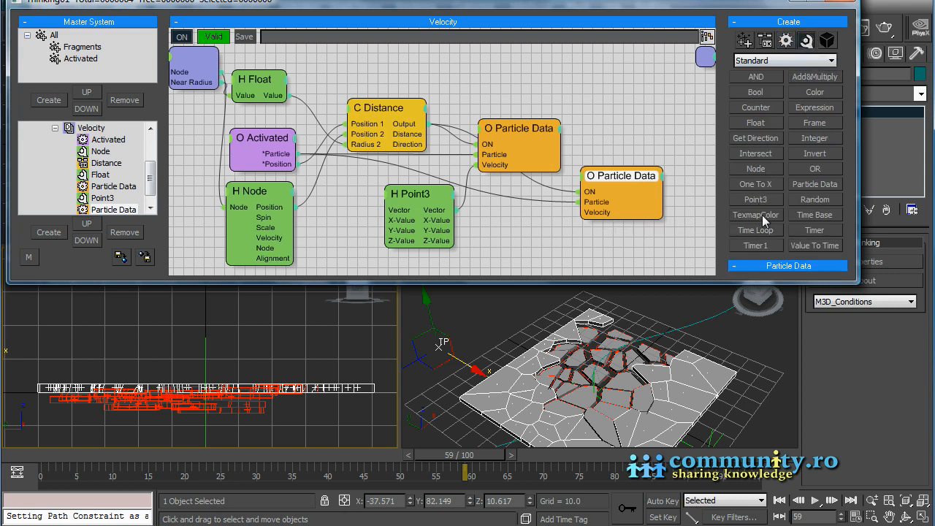
left_click(513, 232)
left_click_drag(551, 238, 592, 217)
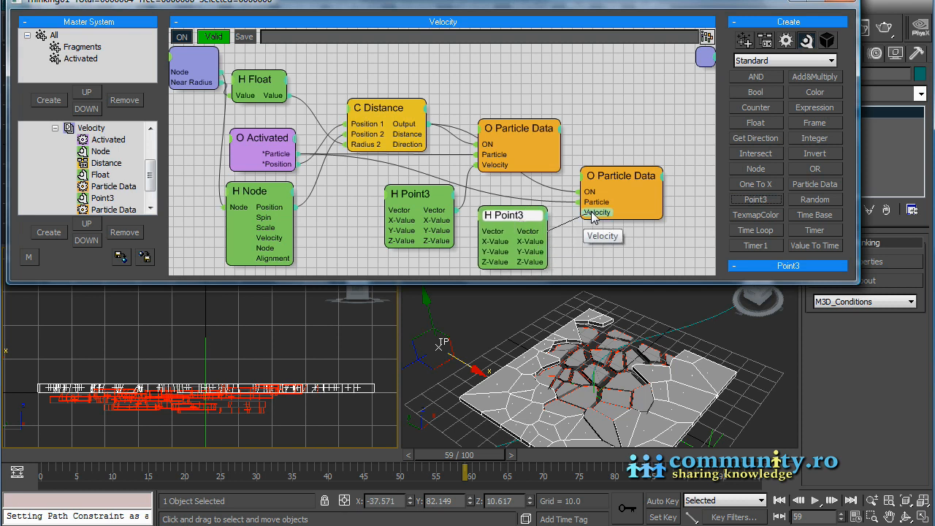
Step: Detach Distance from the second Particle Data's ON and wire its Output to a new Invert helper's On input
left_click_drag(851, 251, 849, 142)
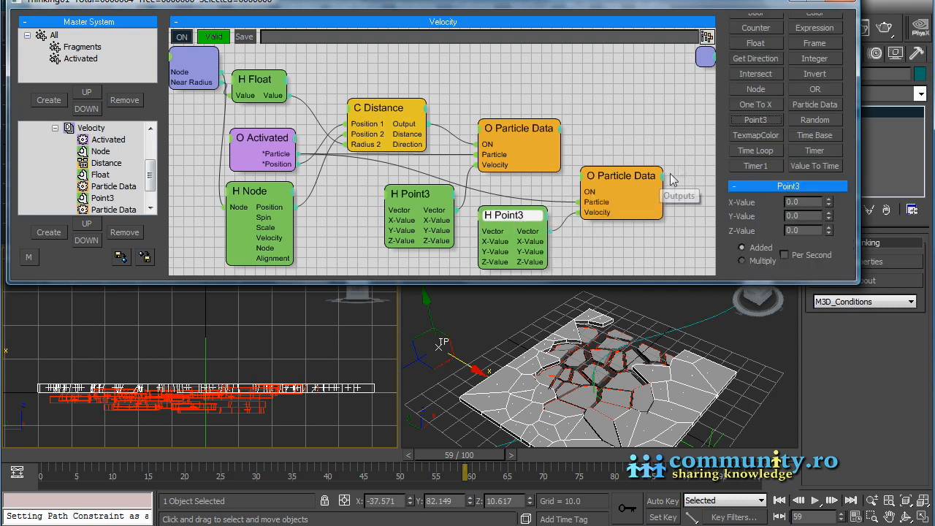
left_click(499, 90)
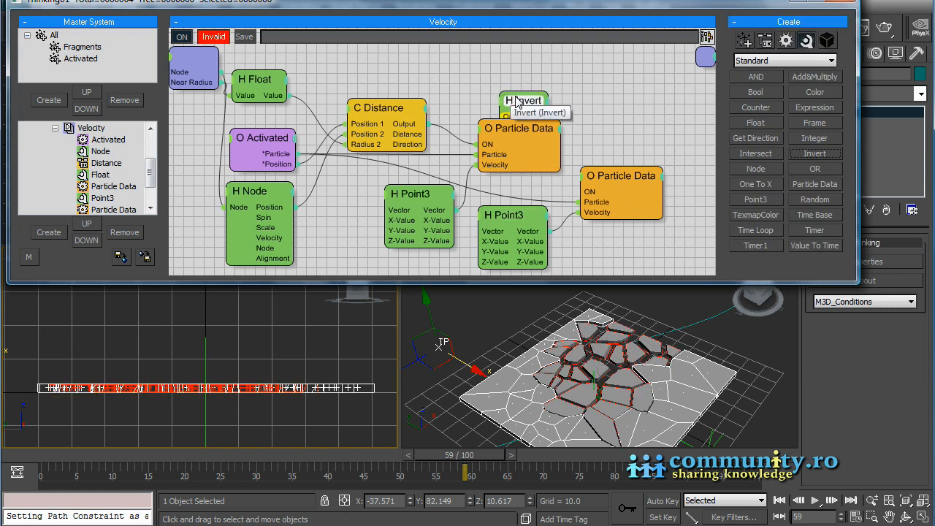
left_click_drag(511, 103, 481, 75)
left_click_drag(400, 125, 473, 96)
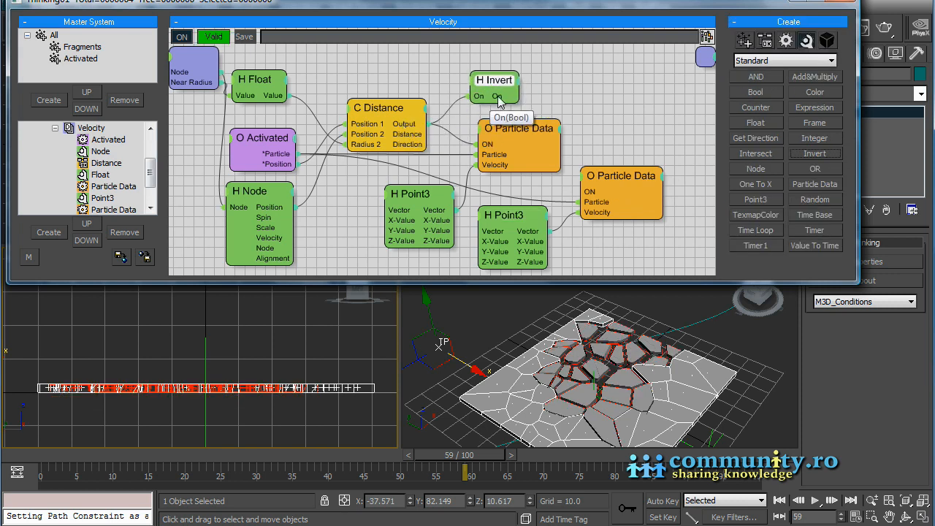
Step: Wire Invert's On output to the second Particle Data's ON input and give the first Point3 an upward Z-Value
left_click_drag(594, 196, 584, 192)
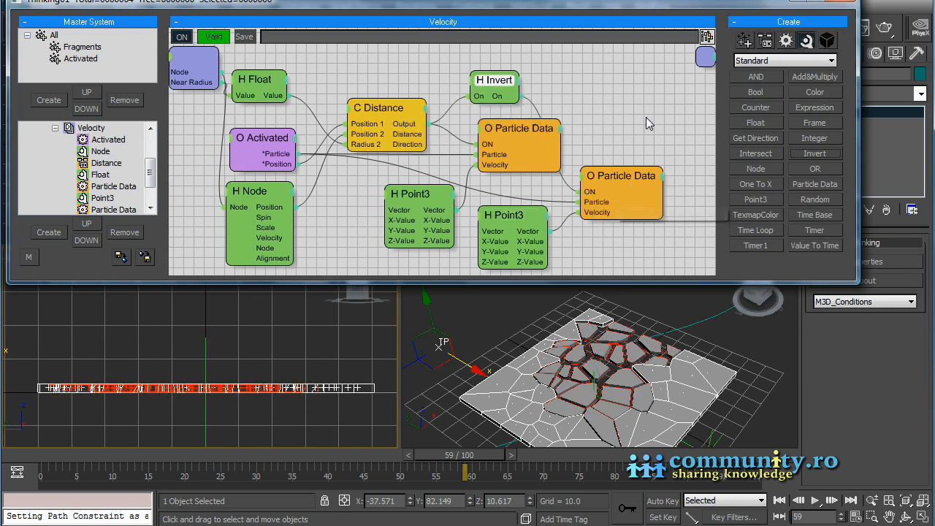
left_click(618, 178)
scroll(852, 145, "down", 1)
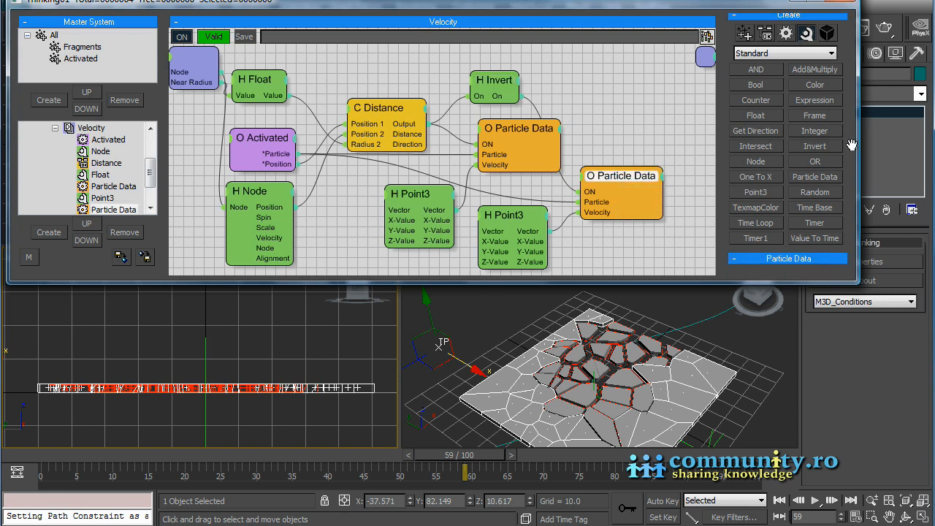
left_click(521, 215)
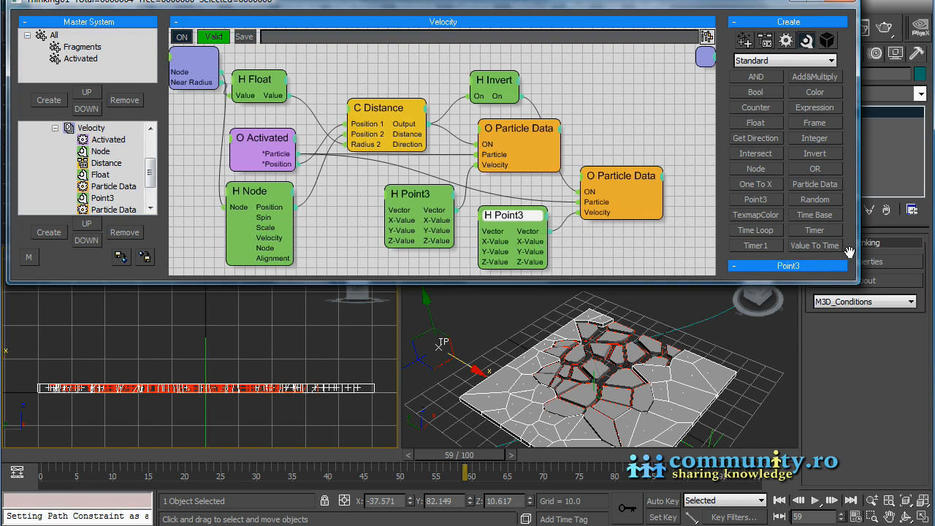
scroll(849, 252, "down", 4)
left_click(418, 194)
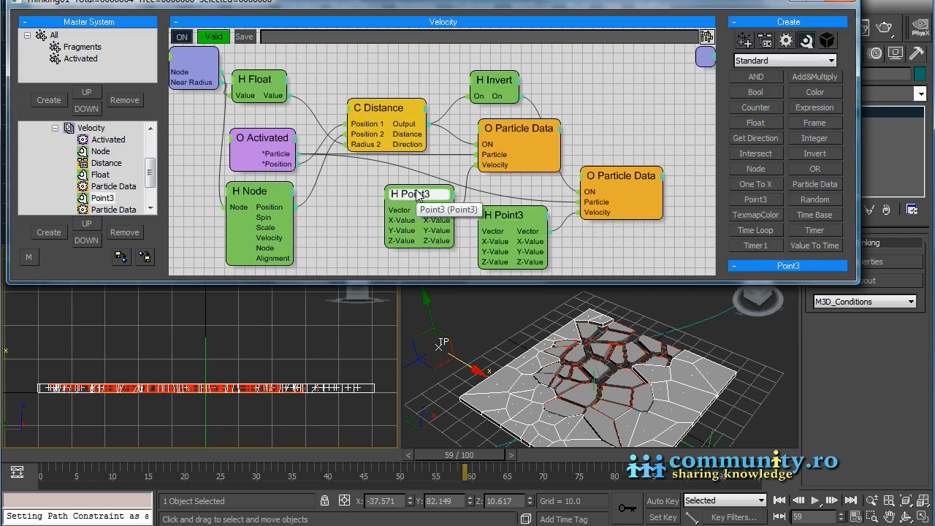
left_click_drag(850, 252, 862, 132)
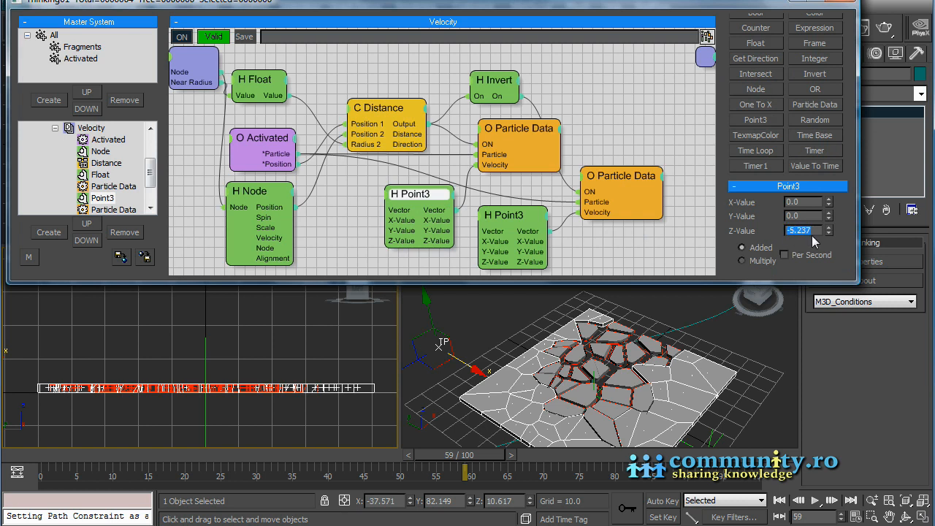
Step: Set the second Point3's Z-Value to -5.0 and scrub the timeline to frame 79 to check the fragments' motion
left_click(511, 218)
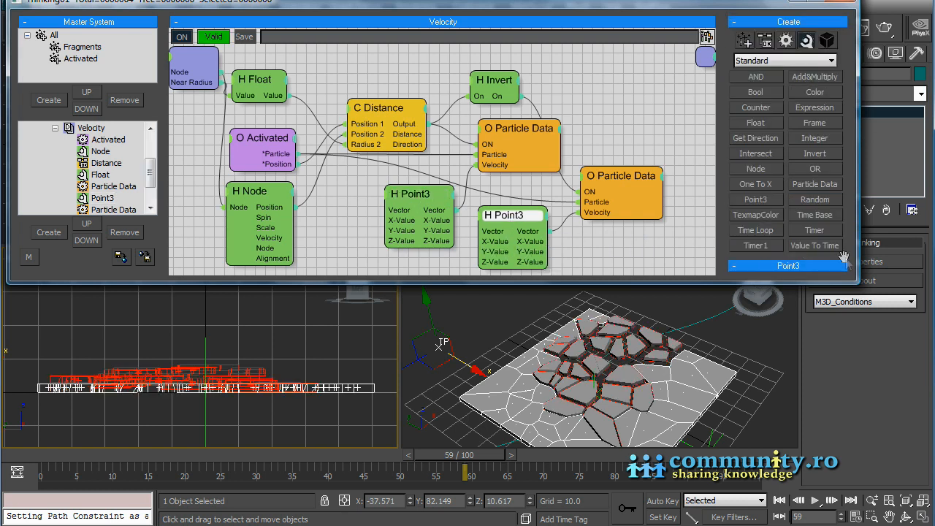
left_click_drag(845, 257, 845, 178)
key("Return")
left_click_drag(490, 466, 615, 470)
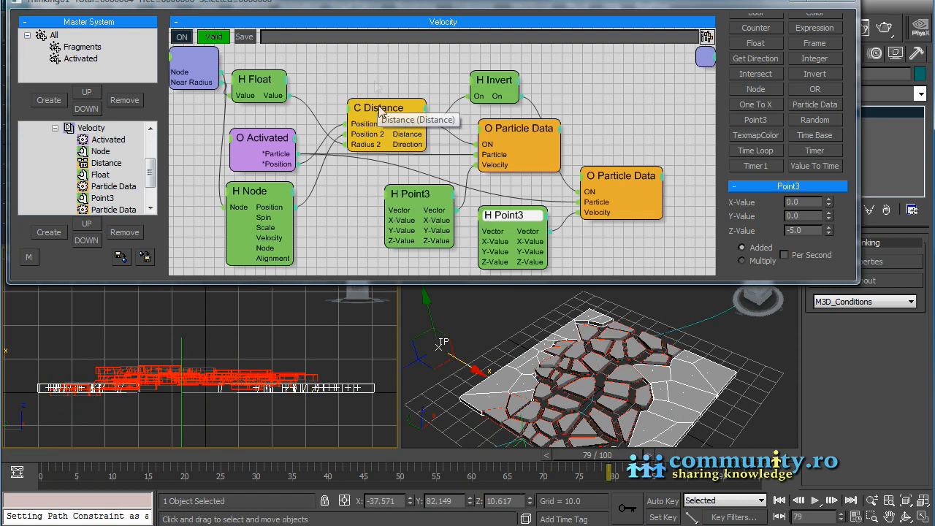
Step: Adjust the Velocity set's Near Radius to about 32.11, scrubbing the timeline to compare how the fragments move
left_click(380, 109)
left_click(256, 81)
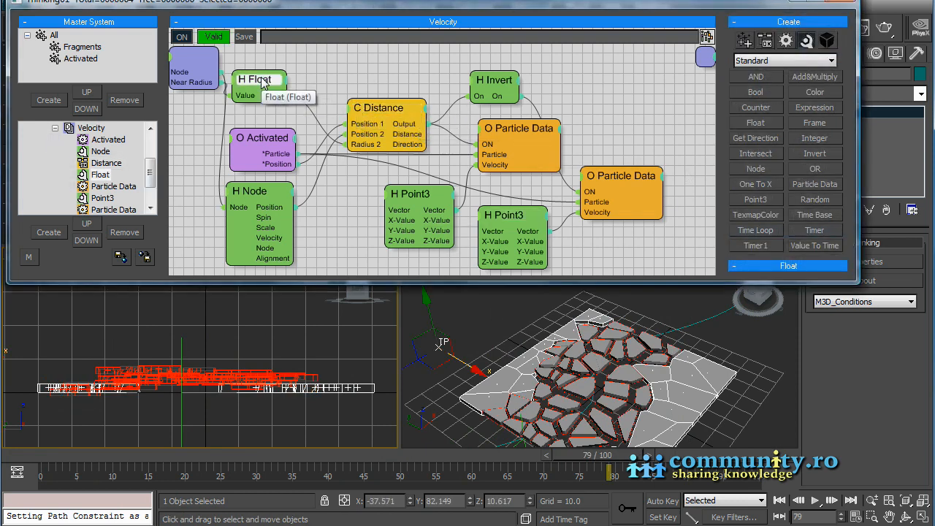
left_click(93, 130)
left_click_drag(865, 359, 841, 358)
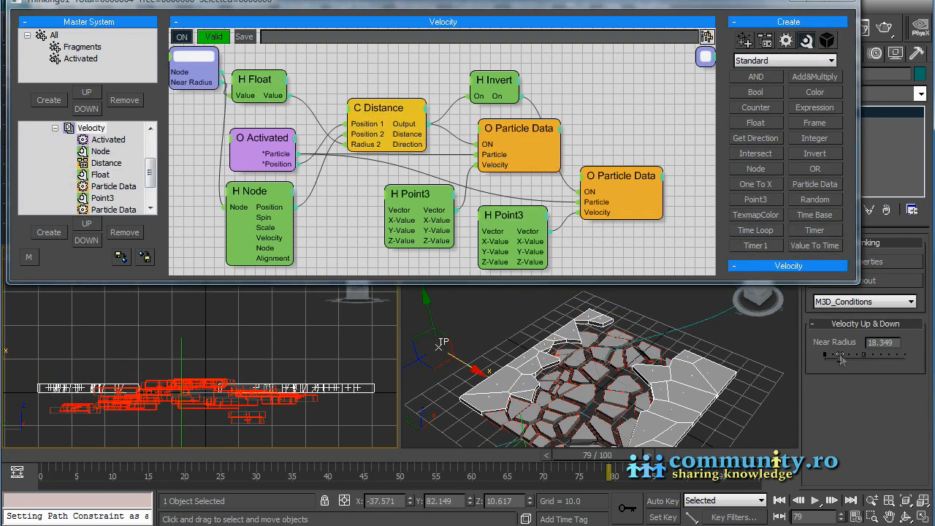
left_click_drag(619, 466, 373, 456)
left_click_drag(451, 454, 399, 456)
left_click_drag(842, 357, 851, 358)
left_click_drag(402, 455, 585, 455)
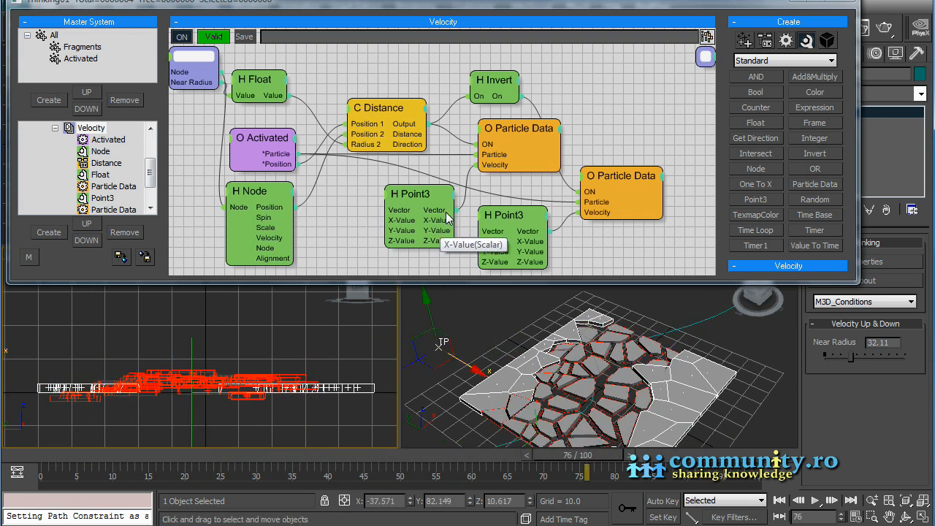
Step: Enlarge the node editor window and reset the Z-Values of both Point3 helpers to 0.0
left_click(514, 221)
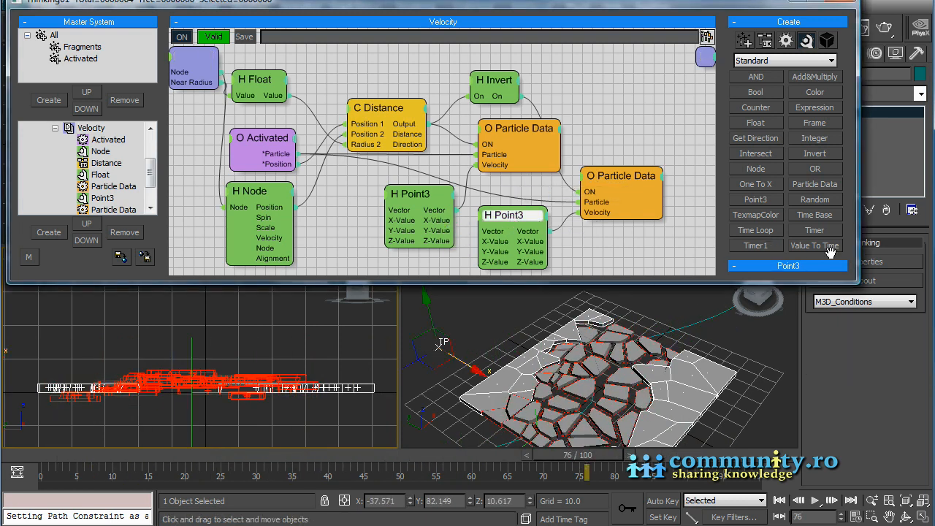
mouse_move(838, 281)
left_mouse_down()
mouse_move(828, 350)
mouse_move(844, 279)
left_mouse_up()
right_click(827, 297)
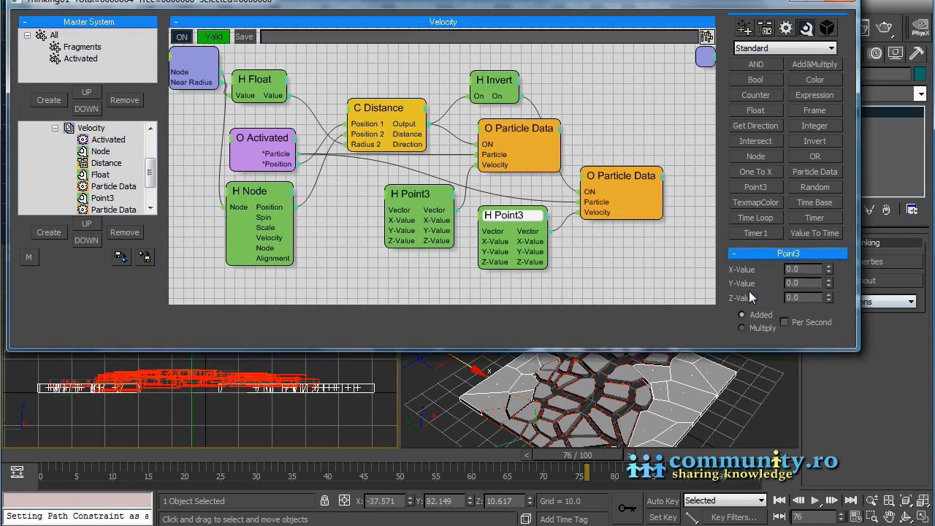
left_click(438, 198)
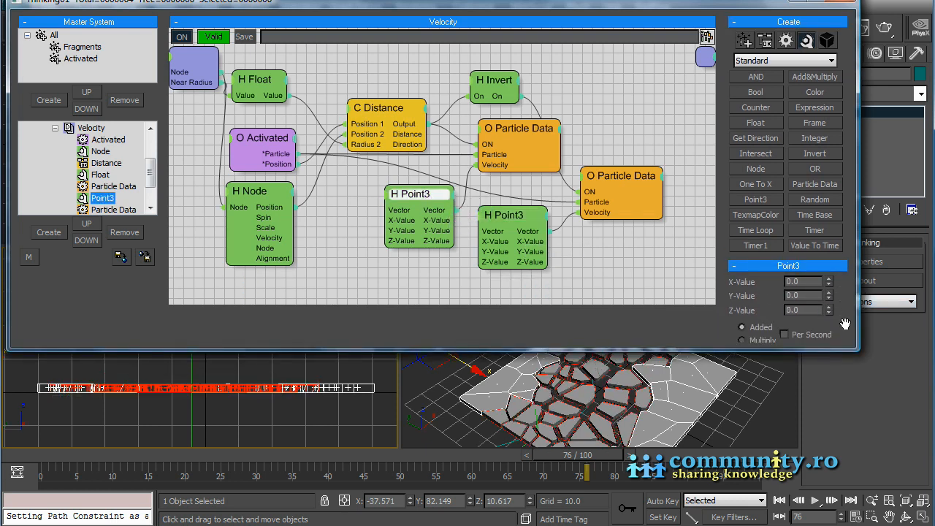
left_click_drag(846, 324, 852, 257)
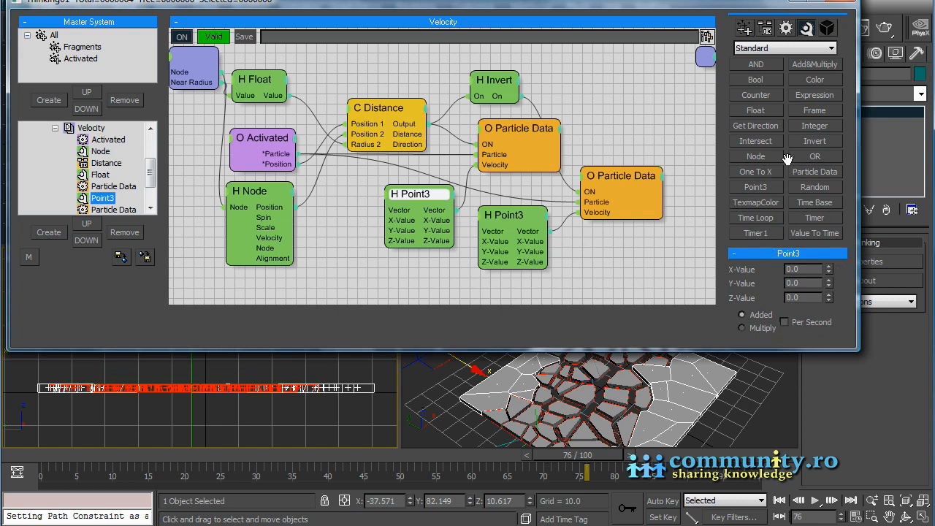
Step: Add two Float helpers to the Velocity set and stack them between the Node and Point3 helpers
left_click(770, 111)
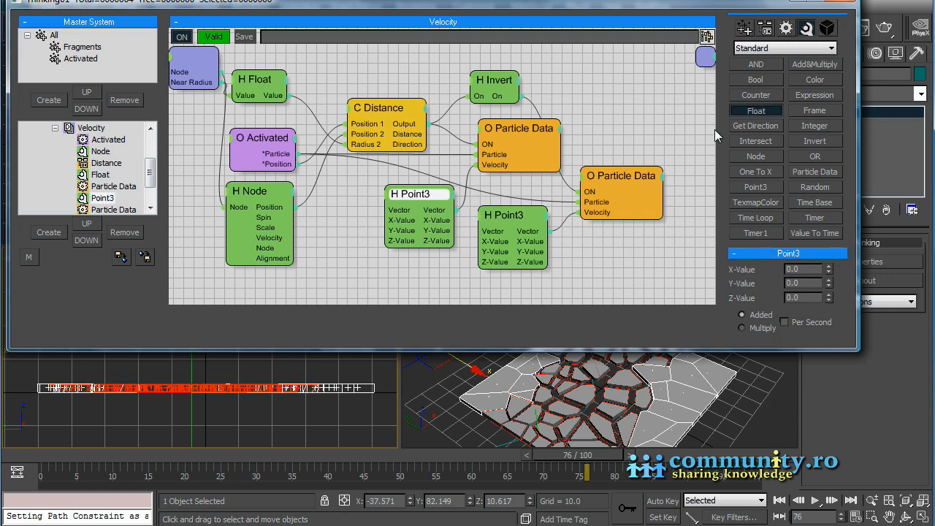
left_click(327, 227)
left_click_drag(352, 237, 331, 221)
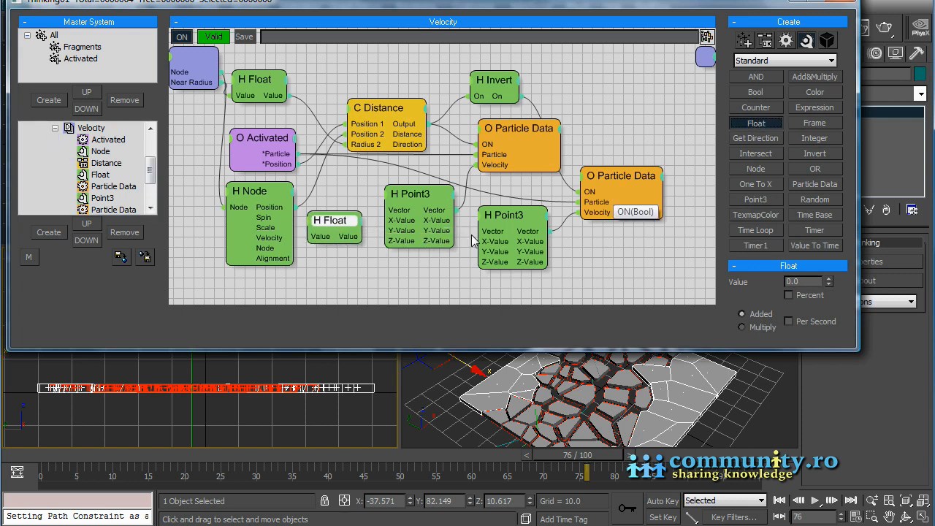
left_click(402, 276)
left_click_drag(404, 272, 336, 266)
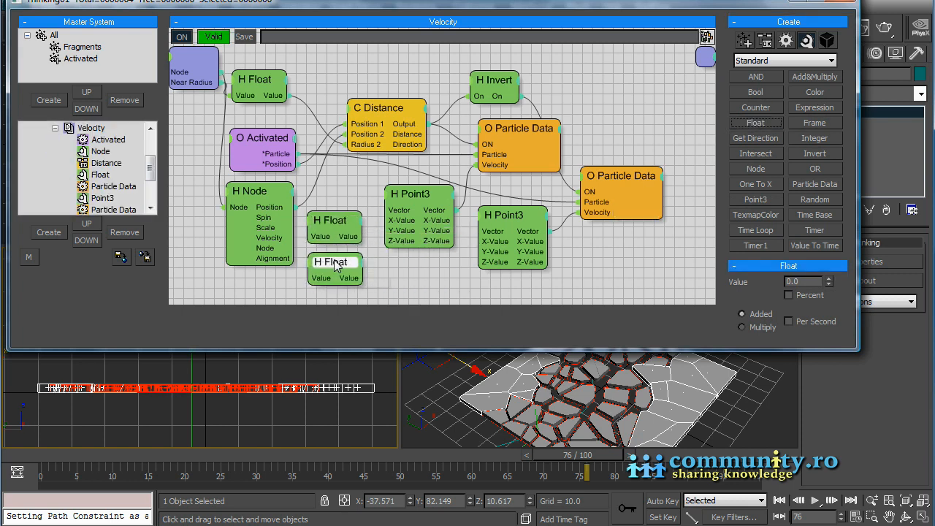
Step: Wire the upper new Float's Value output to the first Point3's Z-Value and the lower one's to the second Point3's Z-Value
left_click(355, 234)
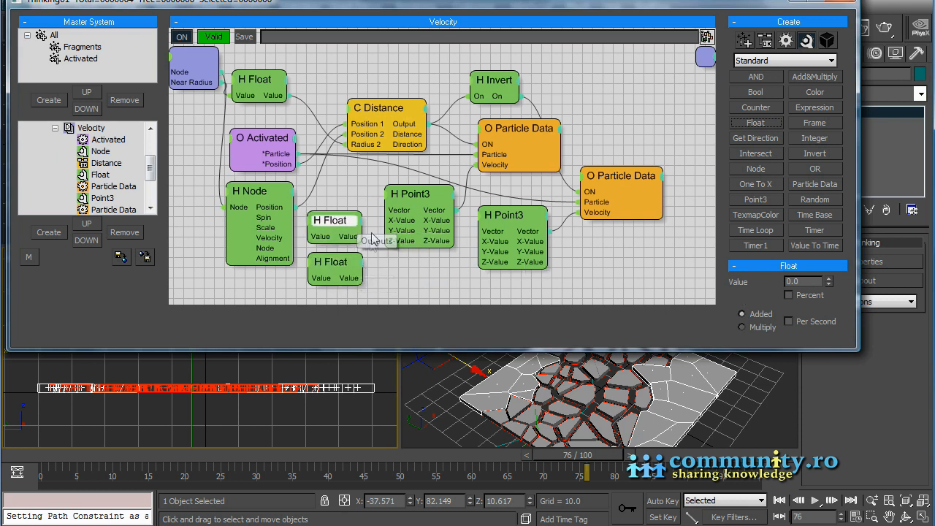
left_click_drag(350, 240, 394, 240)
left_click_drag(350, 279, 494, 268)
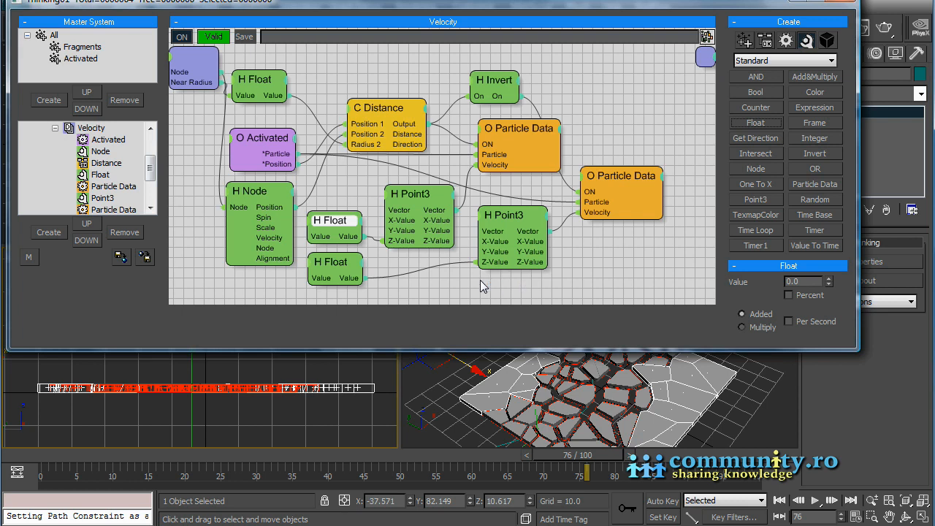
Step: Expose the Value inputs of both new Float helpers as inputs of the Velocity dynamic set
left_click_drag(255, 125, 211, 78)
left_click_drag(321, 282, 200, 52)
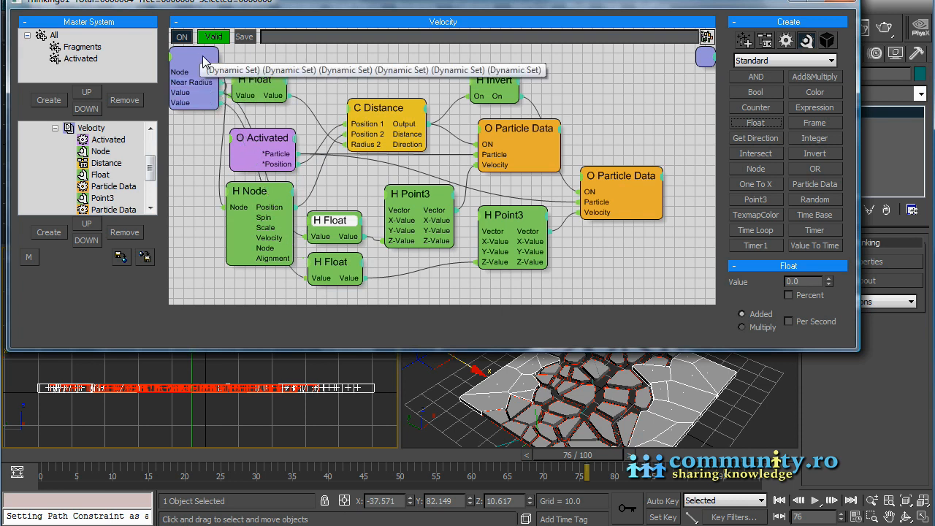
left_click(341, 202)
left_click(338, 222)
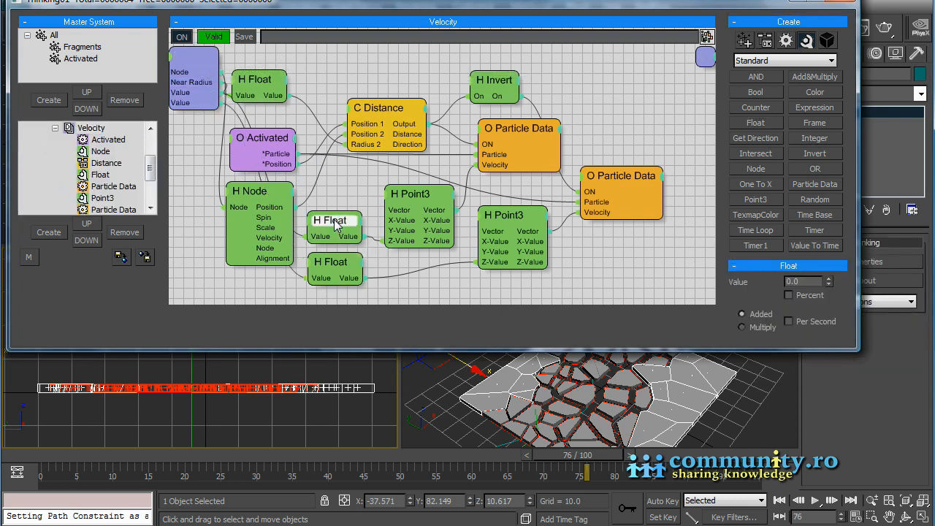
left_click(327, 263)
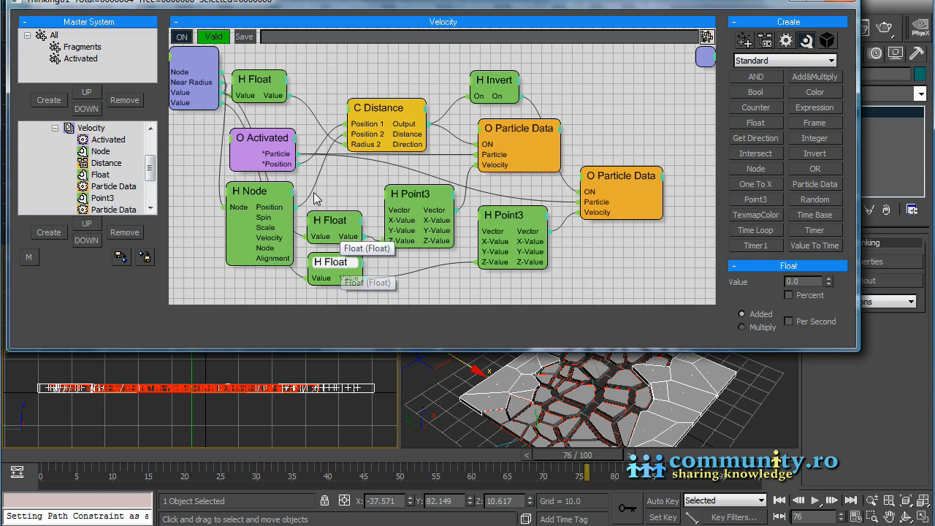
Step: Move the two exposed Value ports into the Velocity Up & Down rollup and rename them Ampl. Near and Ampl. Far
left_click(660, 243)
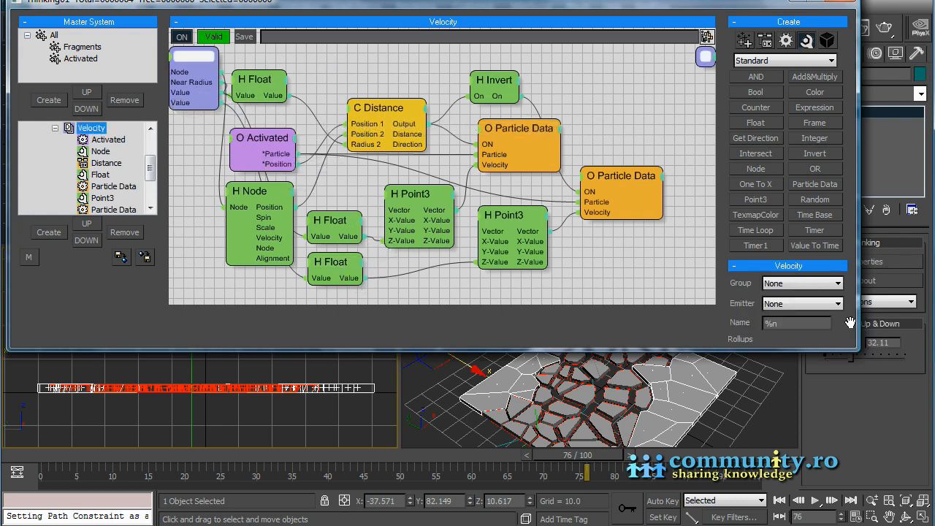
scroll(850, 323, "down", 5)
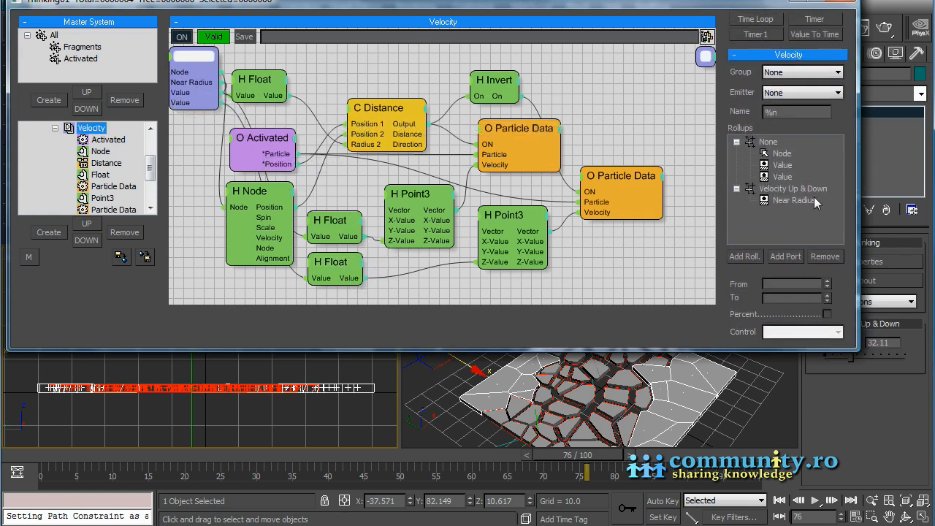
left_click_drag(796, 194, 793, 196)
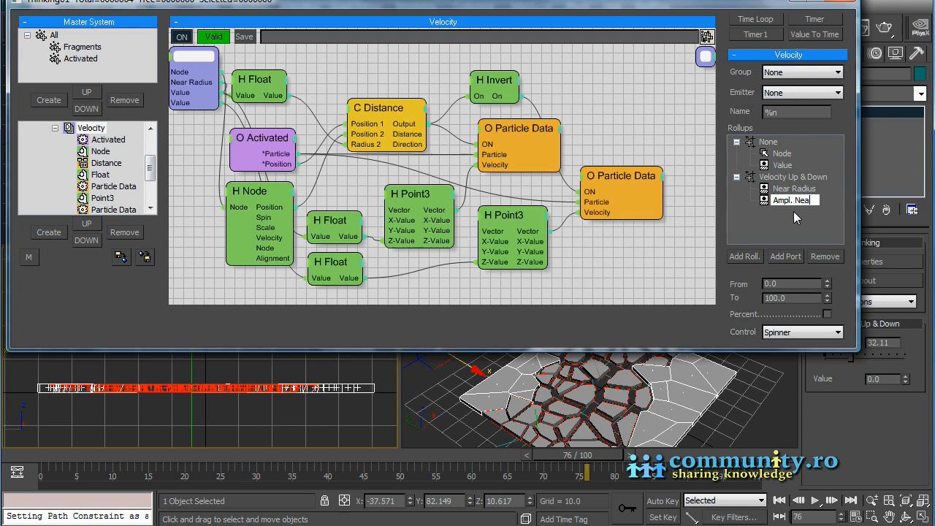
key("Return")
left_click_drag(783, 166, 788, 201)
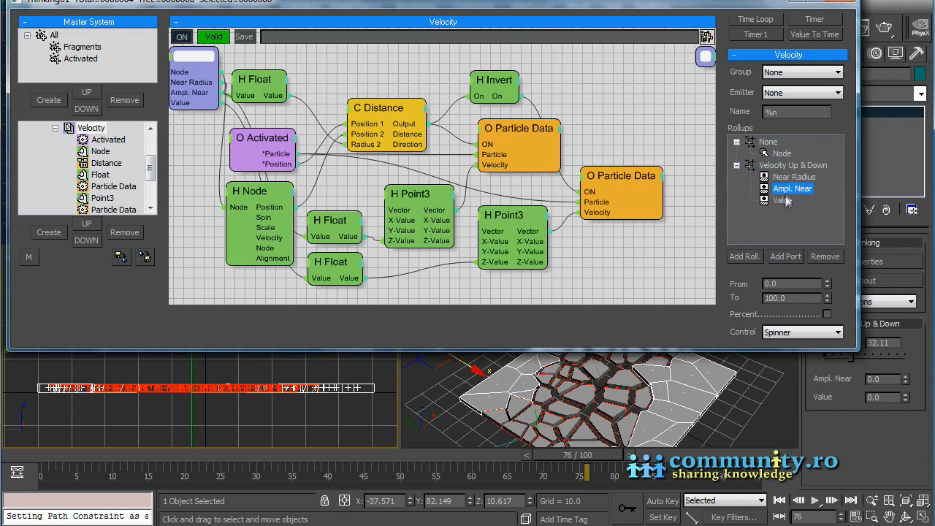
type("Ampl")
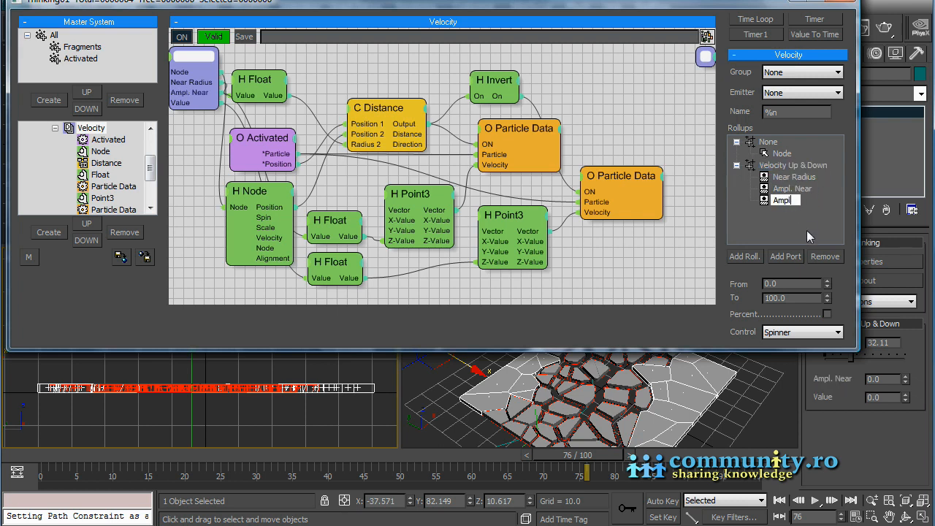
type(". Far")
key("Return")
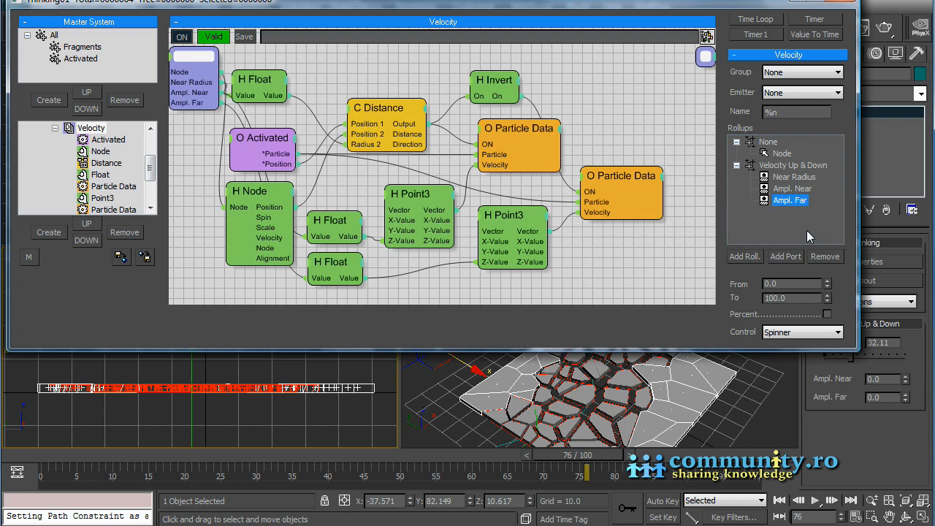
Step: Change the control type of the Ampl. Near and Ampl. Far ports to Slider
scroll(847, 228, "down", 1)
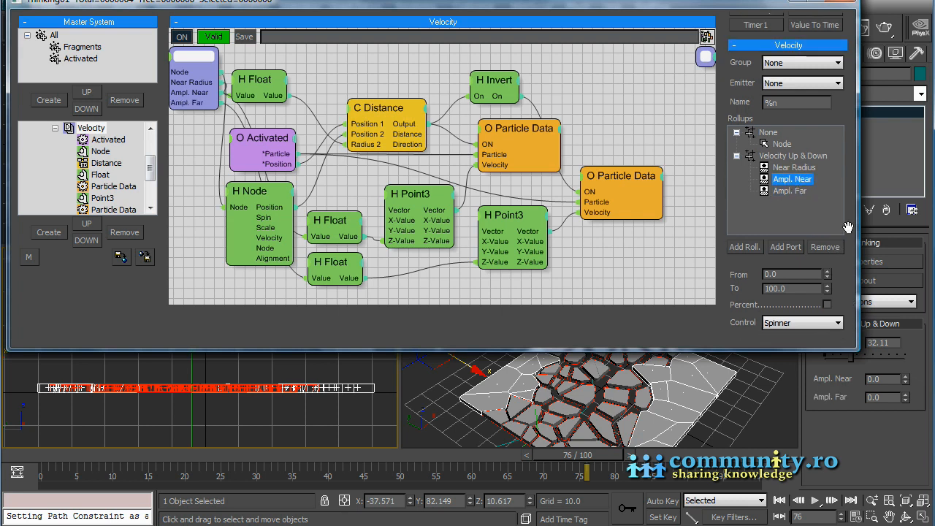
left_click(835, 325)
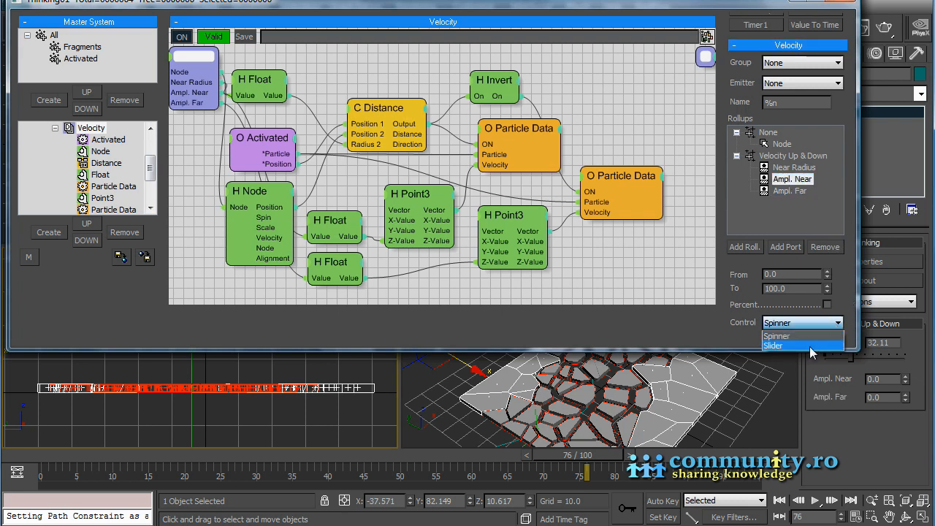
left_click(809, 346)
left_click(838, 326)
left_click(796, 344)
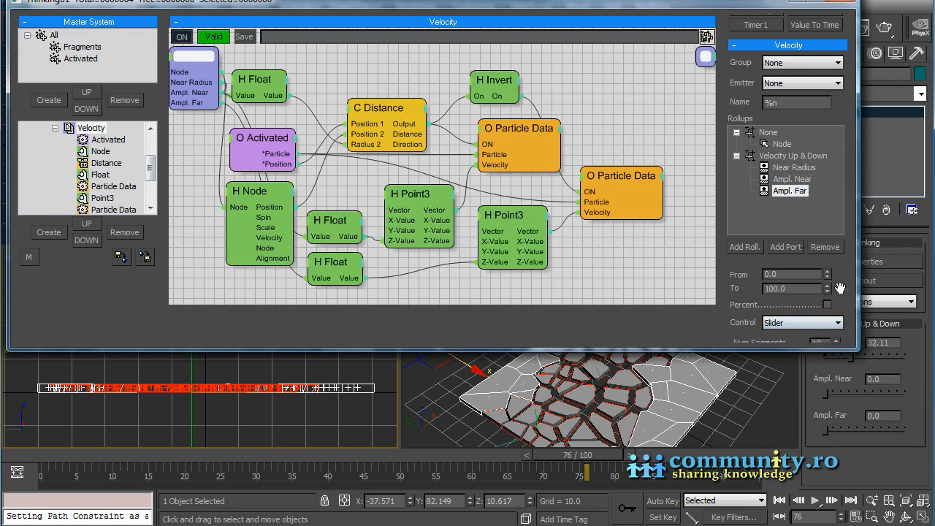
Step: Set the slider range of both Ampl. Far and Ampl. Near from -50 to 50
left_click_drag(841, 289, 851, 246)
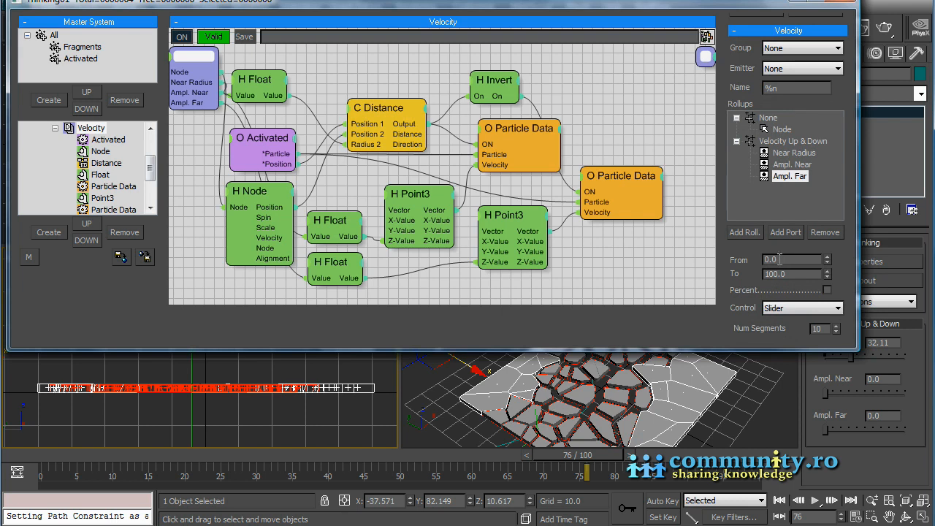
type("-50")
key("Tab")
left_click(790, 165)
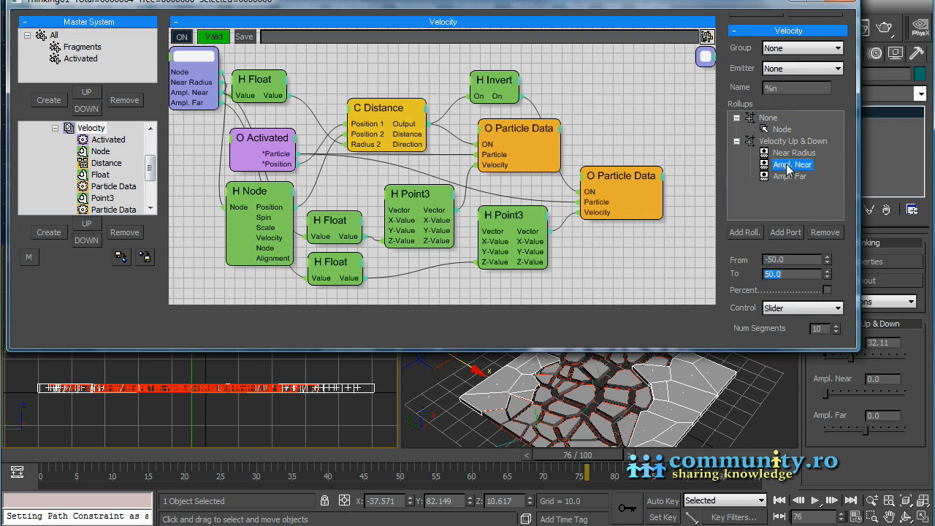
type("-50")
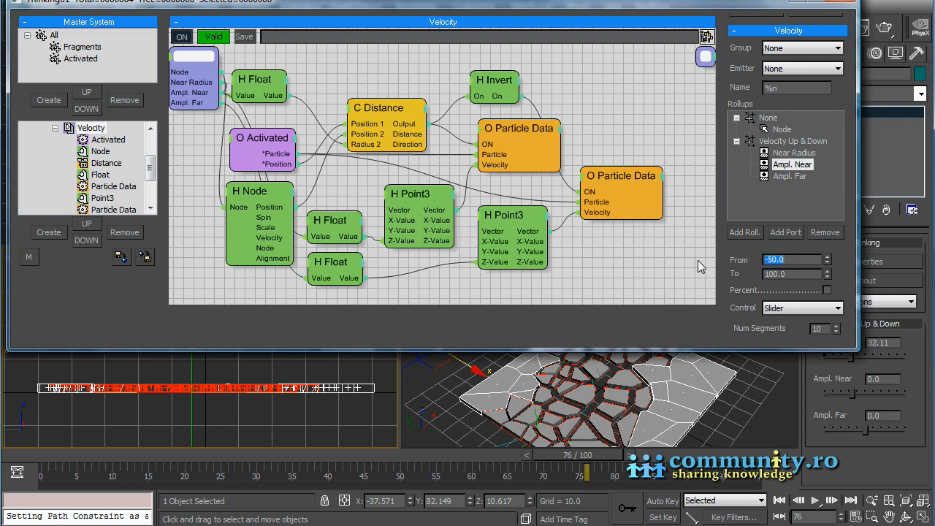
key("Tab")
type("50")
key("Return")
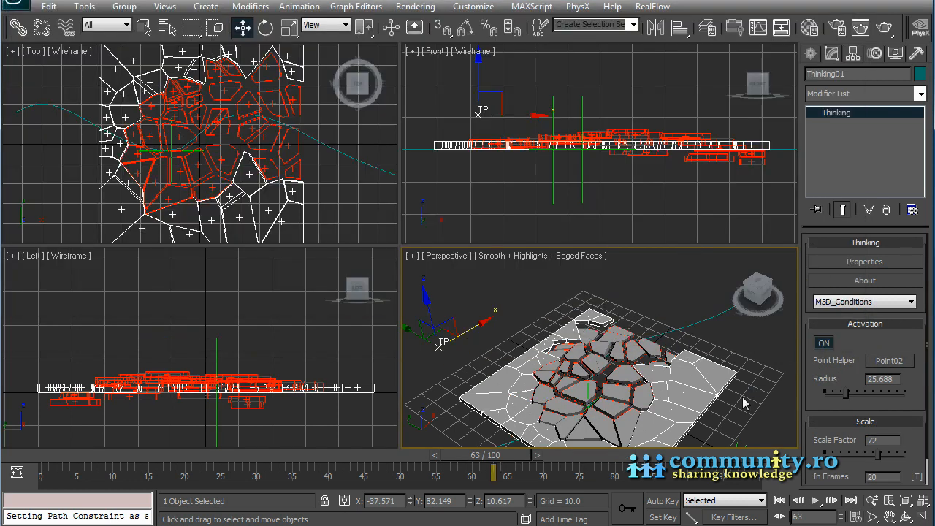
Step: Set the Scale Factor to 110 and preview the fragment motion by scrubbing through the timeline
middle_click_drag(744, 399, 736, 382)
left_click_drag(920, 440, 918, 358)
left_click_drag(878, 426, 908, 428)
left_click_drag(484, 455, 321, 457)
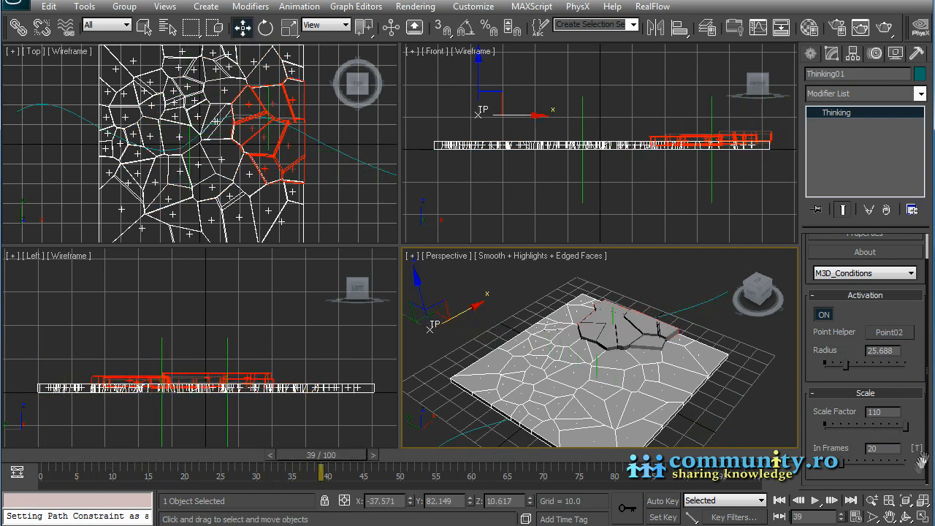
left_click_drag(930, 400, 930, 474)
left_click_drag(321, 456, 365, 501)
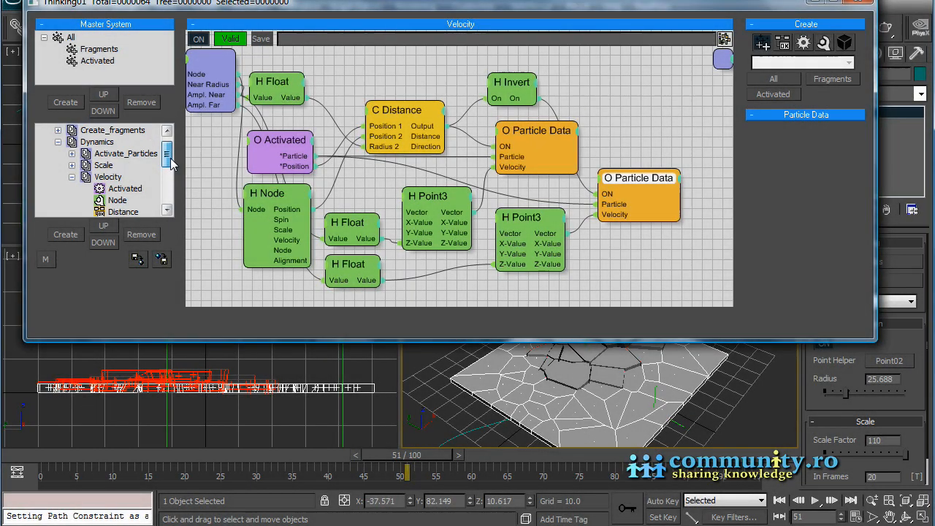
Step: Create a new dynamic set under Dynamics and name it Alignment
left_click(72, 177)
left_click(96, 153)
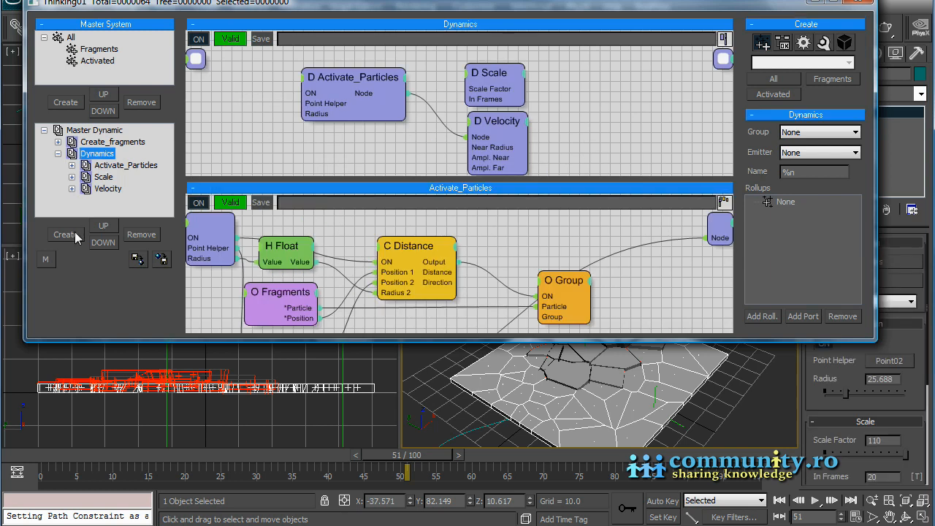
left_click(70, 237)
left_click(114, 200)
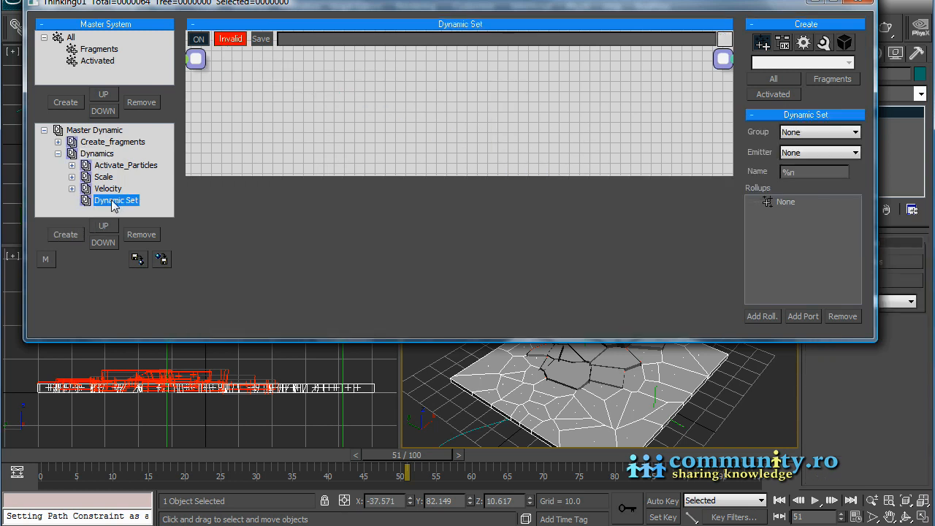
left_click(113, 201)
type("Alignment")
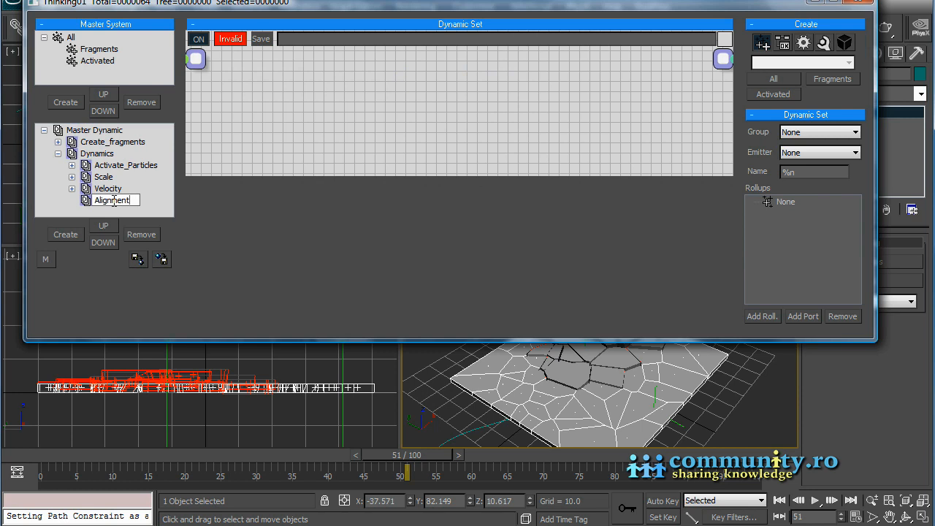
key("Return")
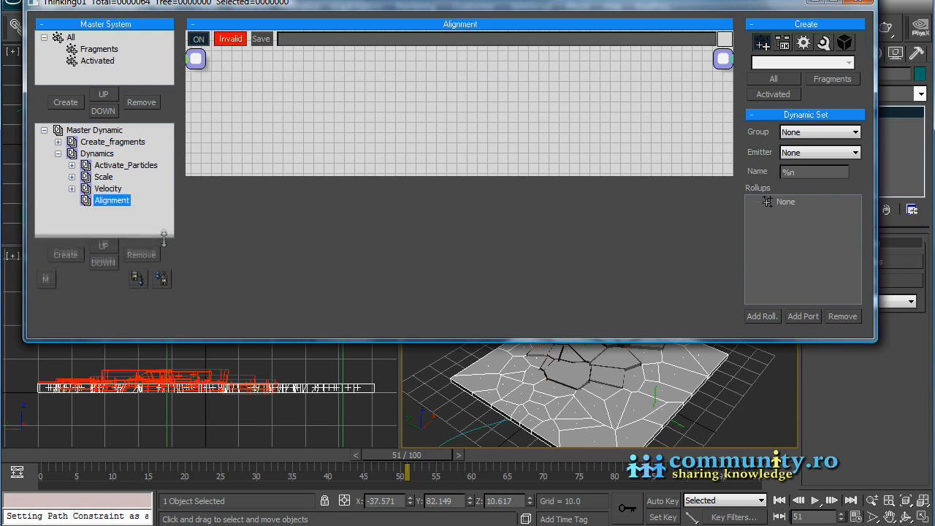
Step: Add a PPass initiator to the Alignment set and assign it to the Activated group
left_click_drag(320, 174, 323, 308)
left_click(804, 43)
left_click(795, 62)
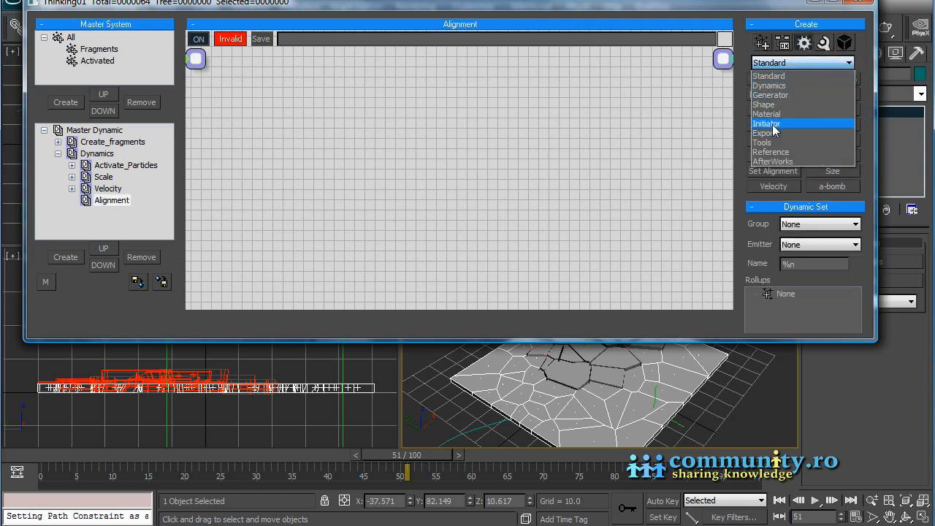
left_click(766, 124)
left_click(834, 87)
left_click(292, 154)
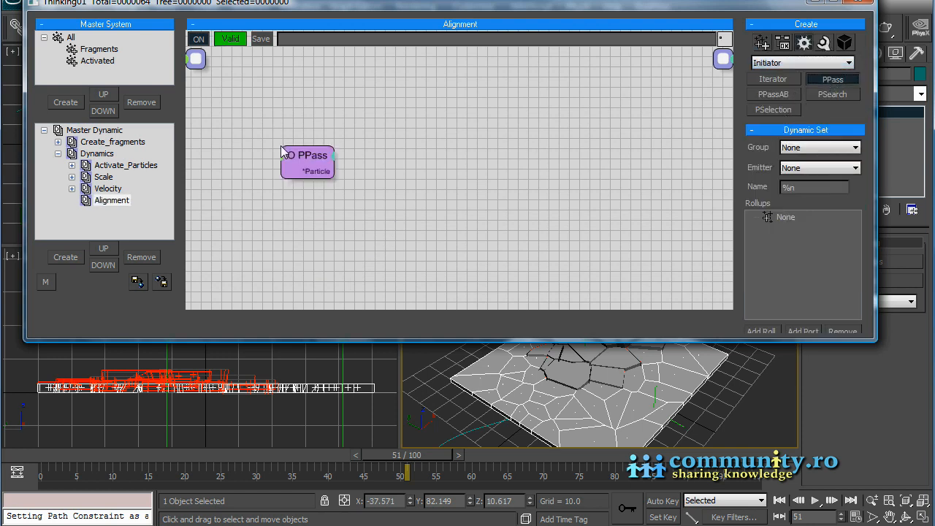
left_click_drag(310, 159, 278, 144)
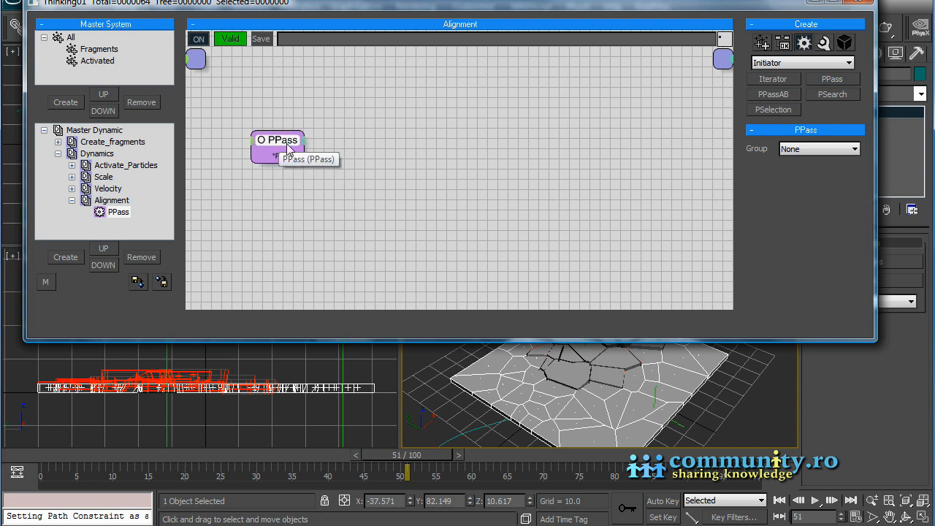
left_click(815, 149)
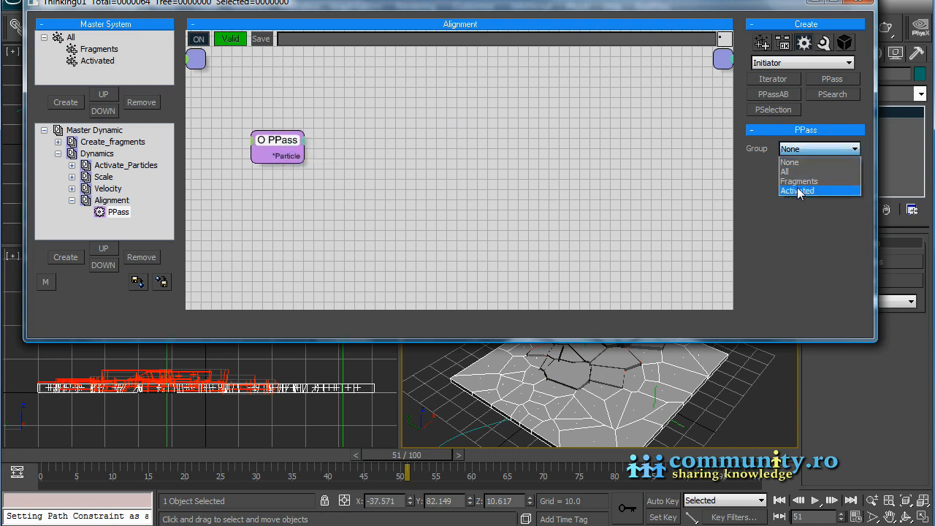
left_click(799, 193)
left_click_drag(296, 148, 297, 143)
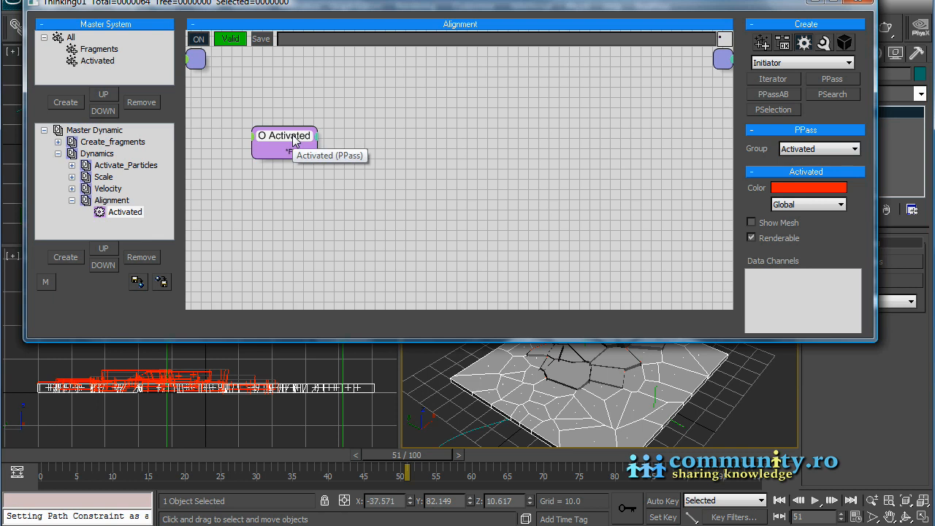
Step: Add a Node helper below the Activated node and expose its Node input as an input of the Alignment set
left_click(824, 42)
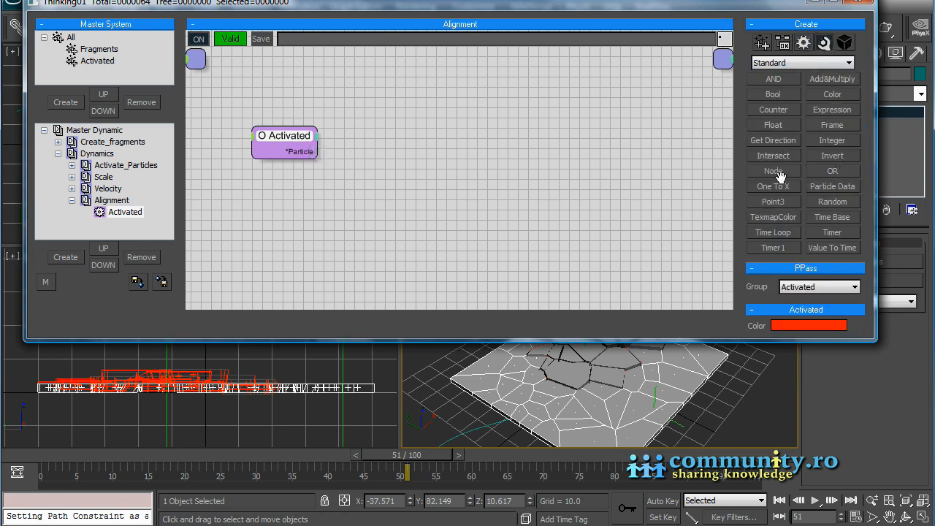
left_click(283, 195)
left_click_drag(311, 195, 283, 180)
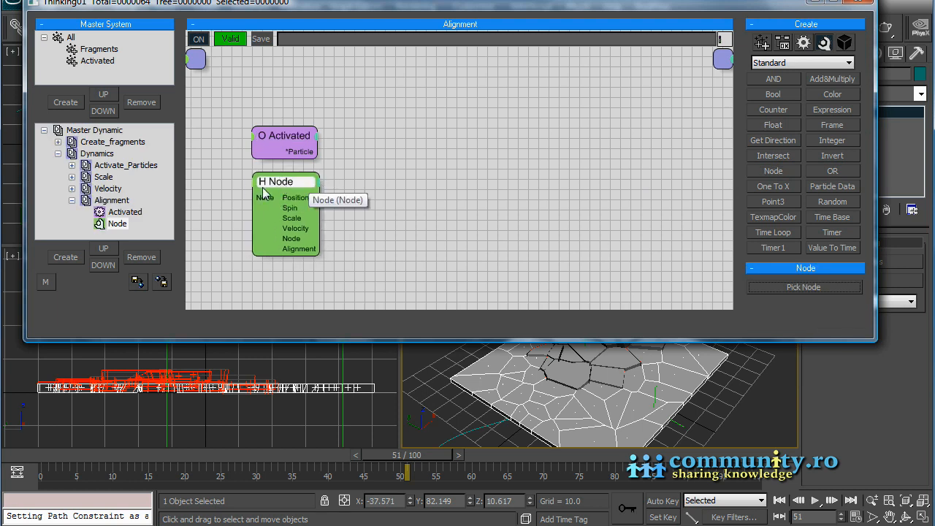
left_click_drag(257, 198, 195, 58)
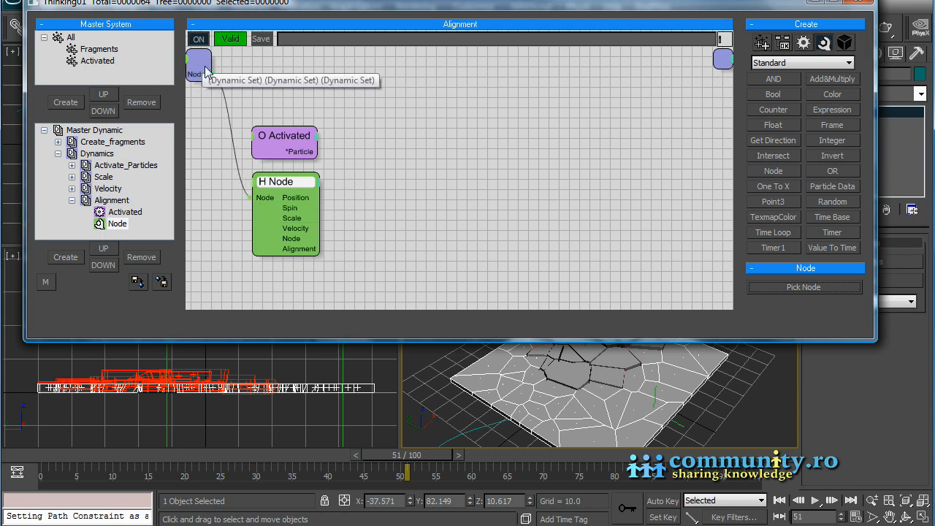
Step: Add a Position output to the Activated node
left_click(281, 140)
left_click_drag(280, 137, 281, 136)
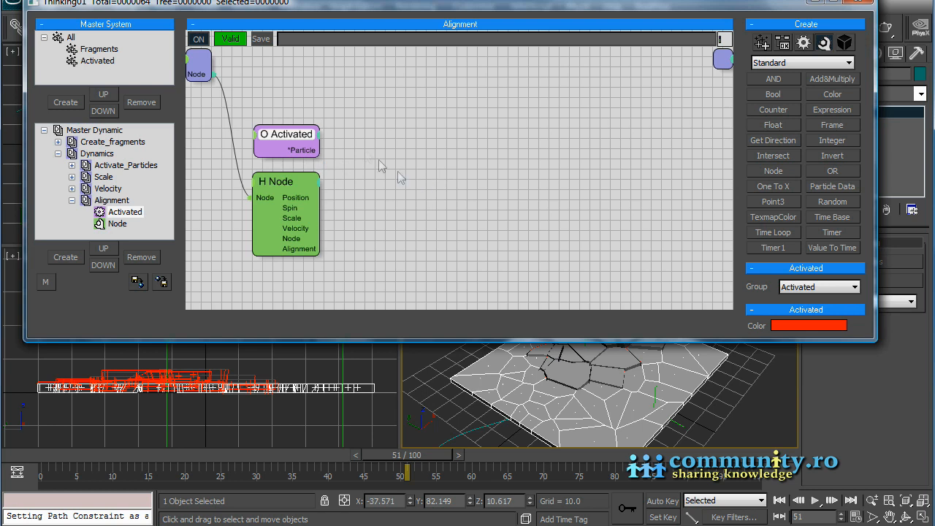
left_click(308, 150)
left_click(322, 161)
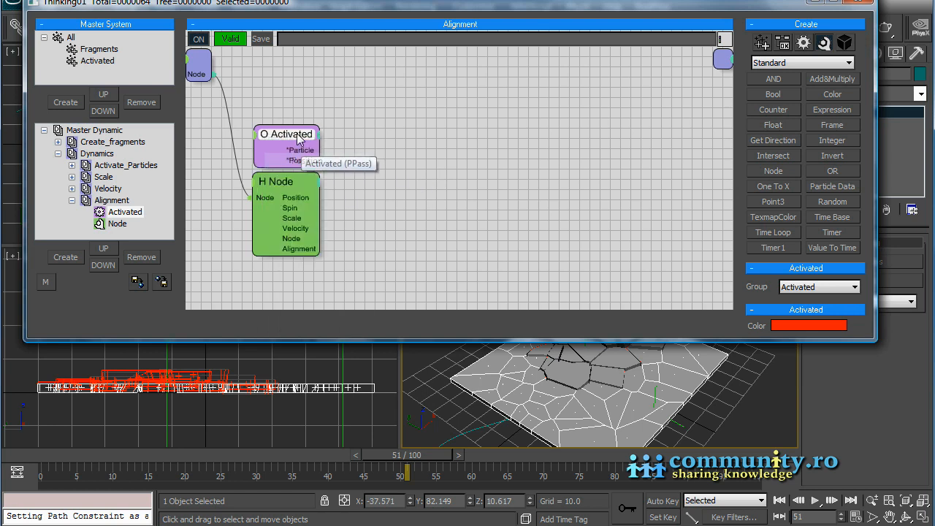
Step: Add a Distance condition and connect the Activated Position to Position 1 and the Node Position to Position 2
left_click(785, 46)
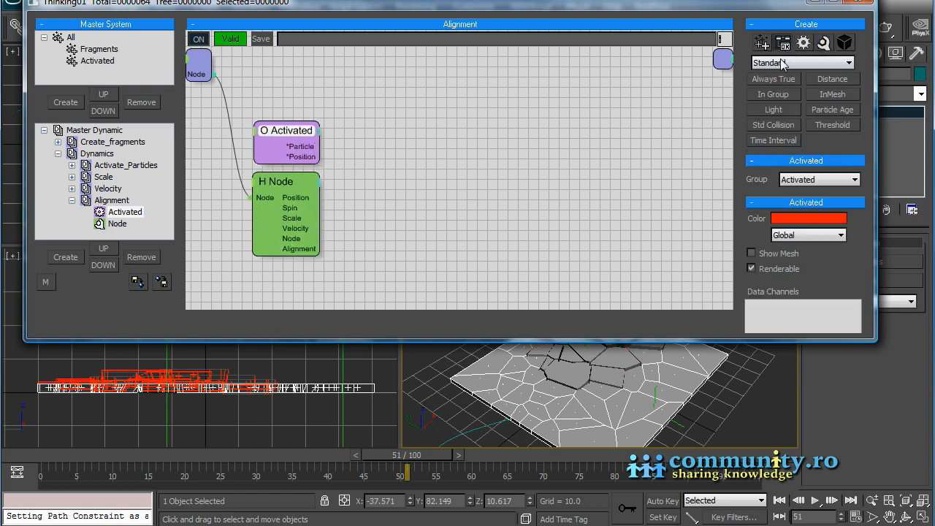
left_click(837, 82)
left_click(400, 152)
left_click_drag(437, 164, 409, 158)
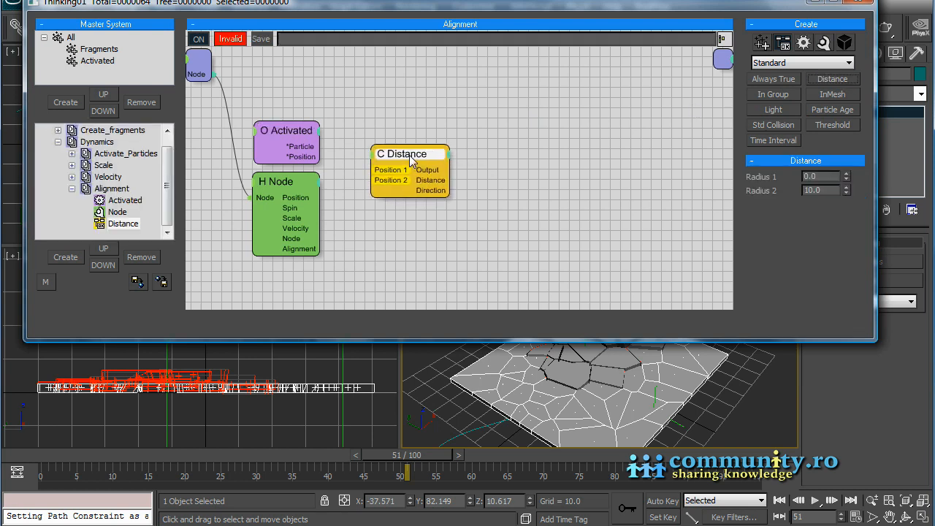
left_click_drag(308, 162, 388, 172)
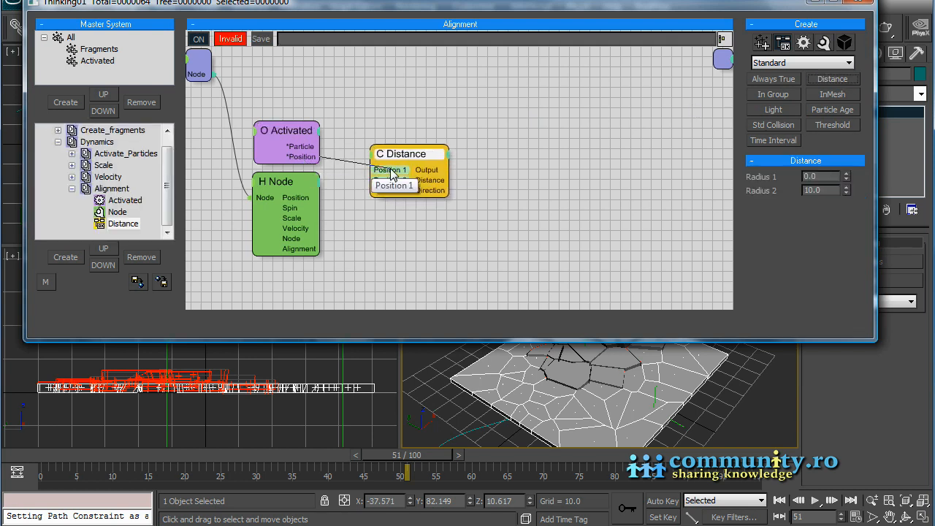
left_click_drag(296, 202, 384, 164)
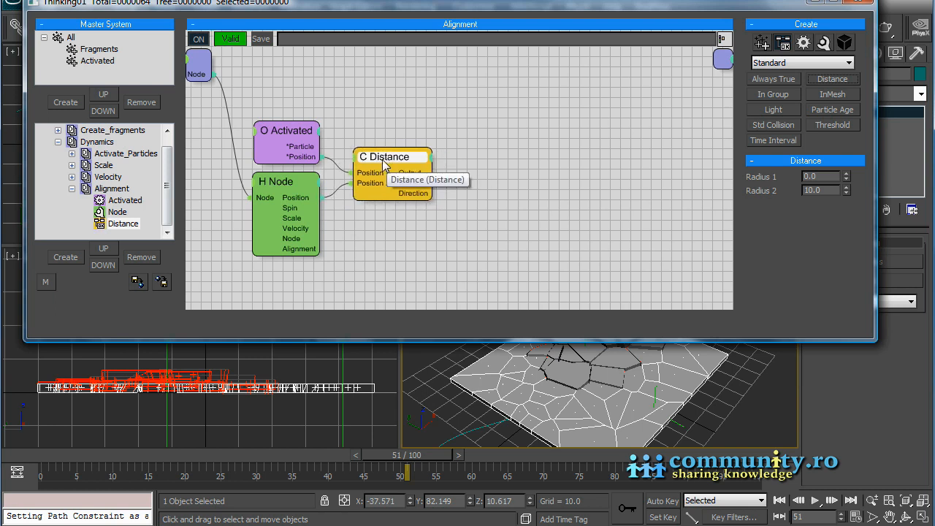
Step: Add a Radius 2 input to the Distance condition
left_click(357, 162)
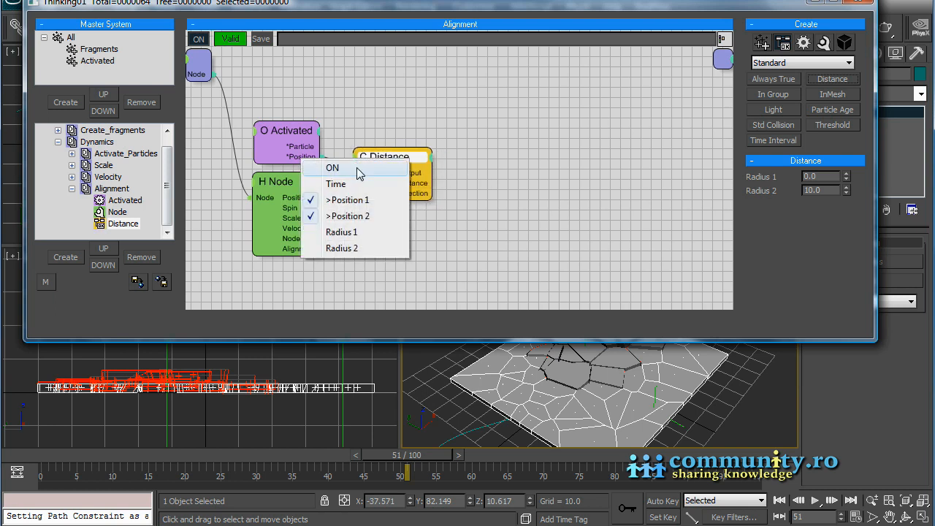
left_click(346, 249)
left_click_drag(393, 161, 398, 159)
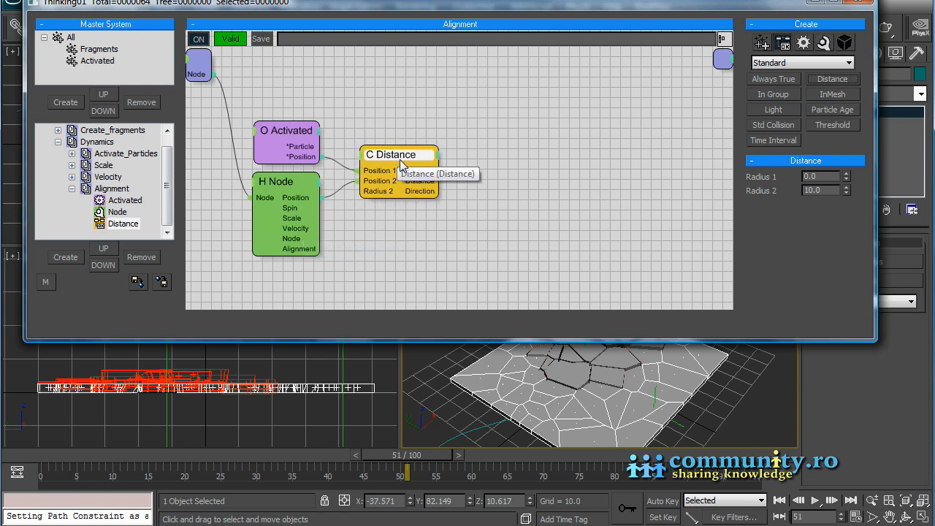
Step: Add a Float helper, connect it to the Distance condition's Radius 2, and expose its Value as an Alignment set input
left_click(823, 43)
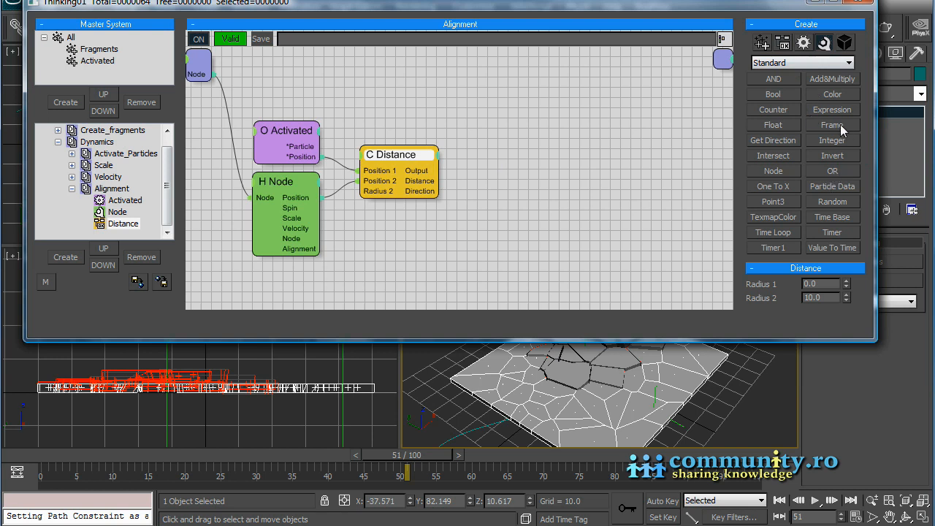
left_click(283, 283)
left_click_drag(336, 297, 359, 190)
left_click_drag(262, 286, 214, 74)
left_click_drag(223, 113, 203, 64)
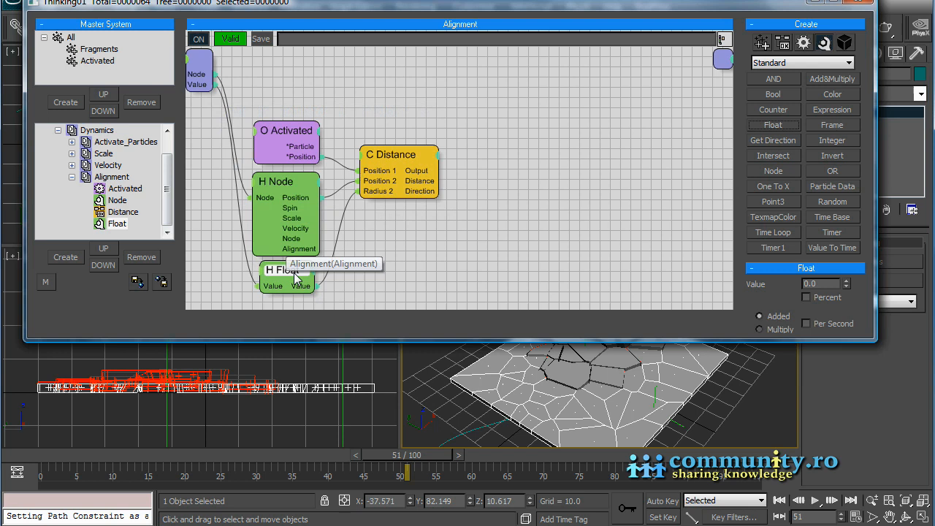
left_click_drag(295, 276, 292, 276)
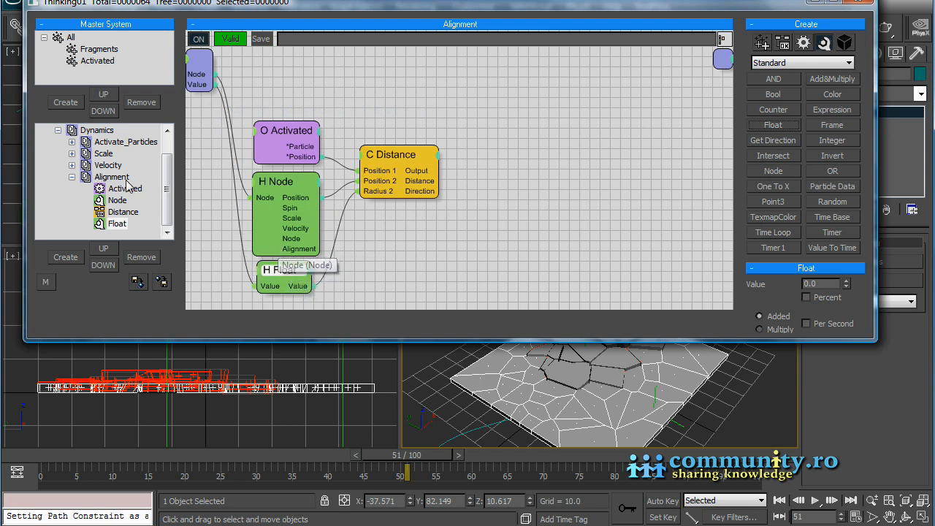
Step: Add a rollup named Alignment to the Alignment dynamic set
left_click(111, 180)
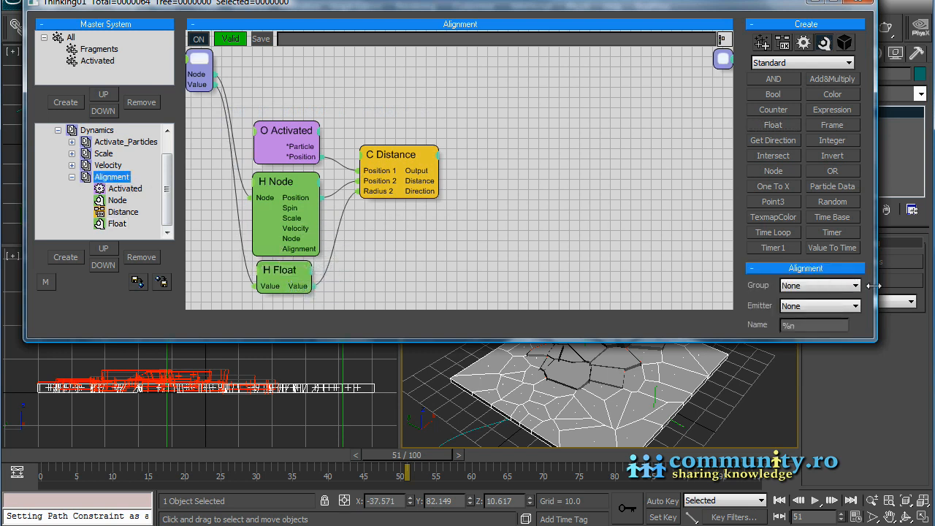
left_click_drag(868, 301, 871, 149)
left_click(760, 314)
left_click(795, 235)
type("Alignment")
key("Return")
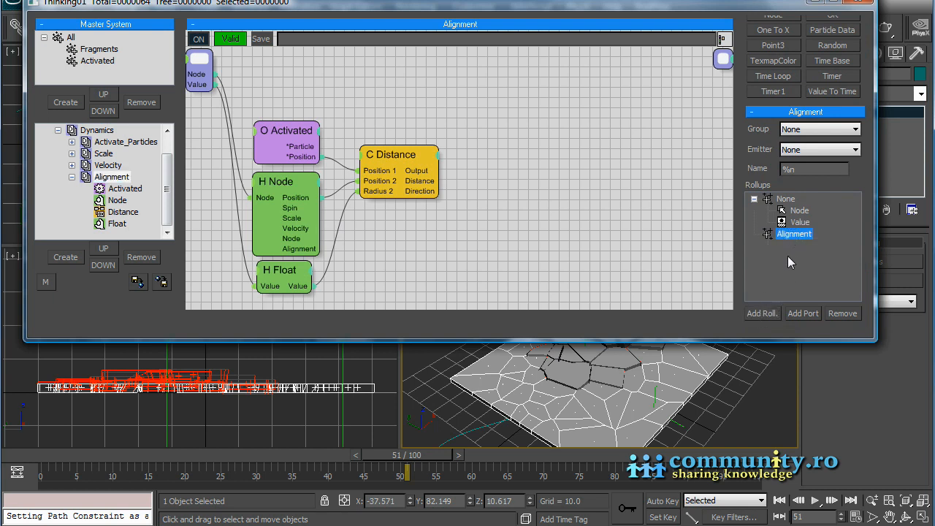
Step: Move the Value port into the Alignment rollup and rename it Affec. Radius
left_click(800, 223)
mouse_move(803, 222)
left_mouse_down()
mouse_move(793, 236)
mouse_move(797, 227)
left_mouse_up()
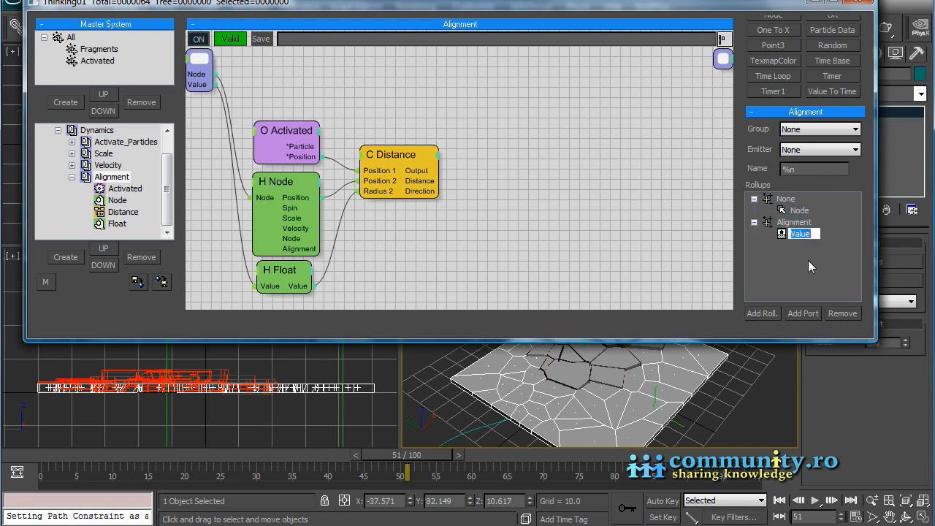
type("Affec. Radius")
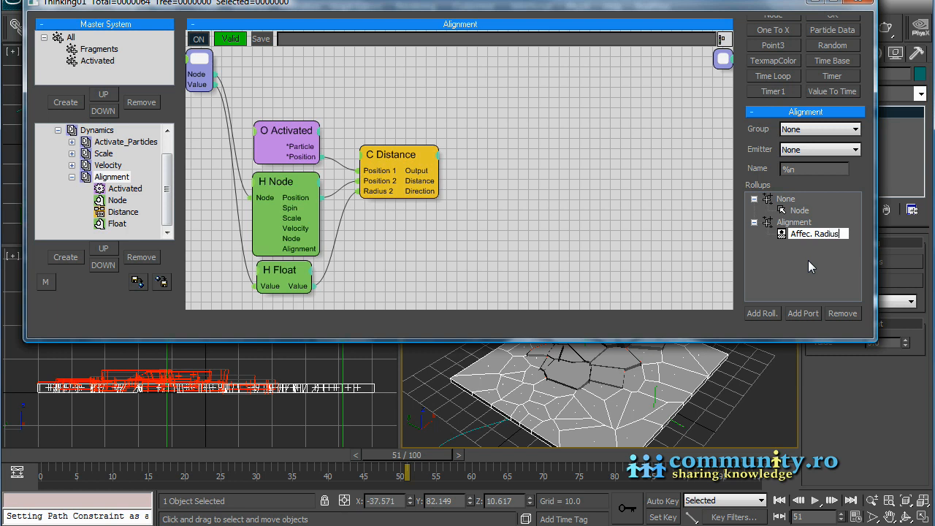
key("Return")
Step: Change the control type of the Affec. Radius port to Slider and set the radius to 27.523
left_click_drag(856, 293, 858, 220)
left_click(828, 315)
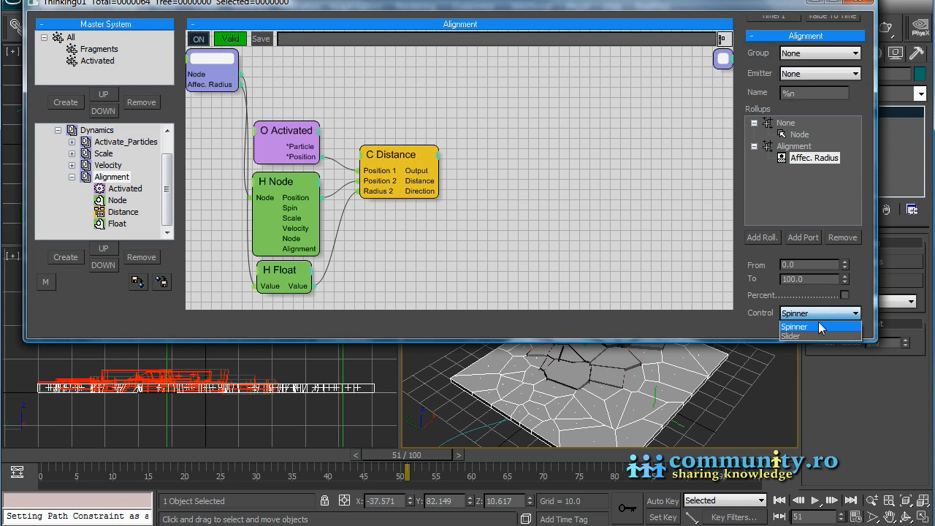
left_click(837, 336)
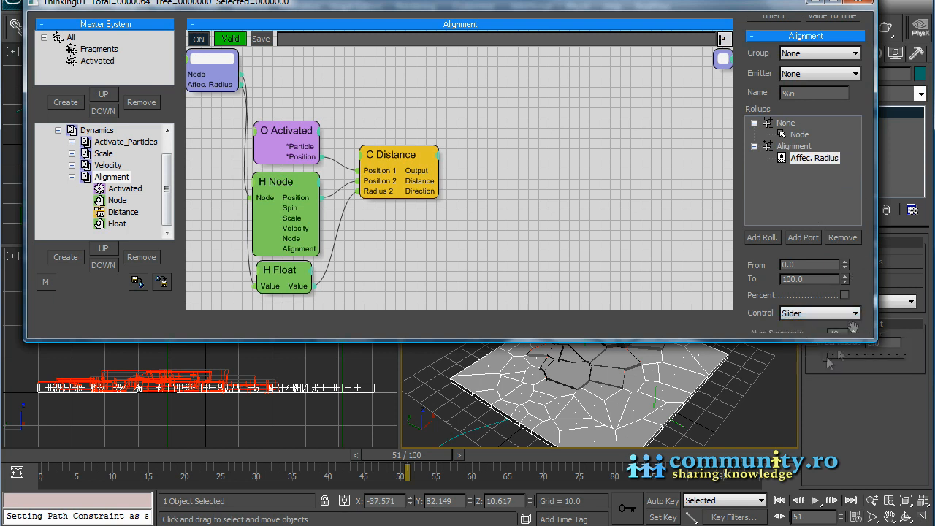
left_click_drag(737, 10, 731, 2)
left_click(409, 147)
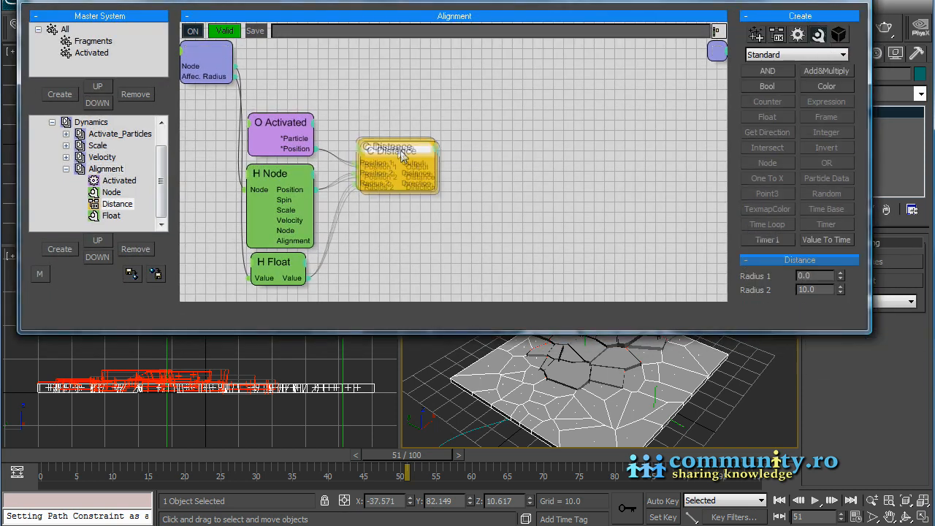
left_click(492, 135)
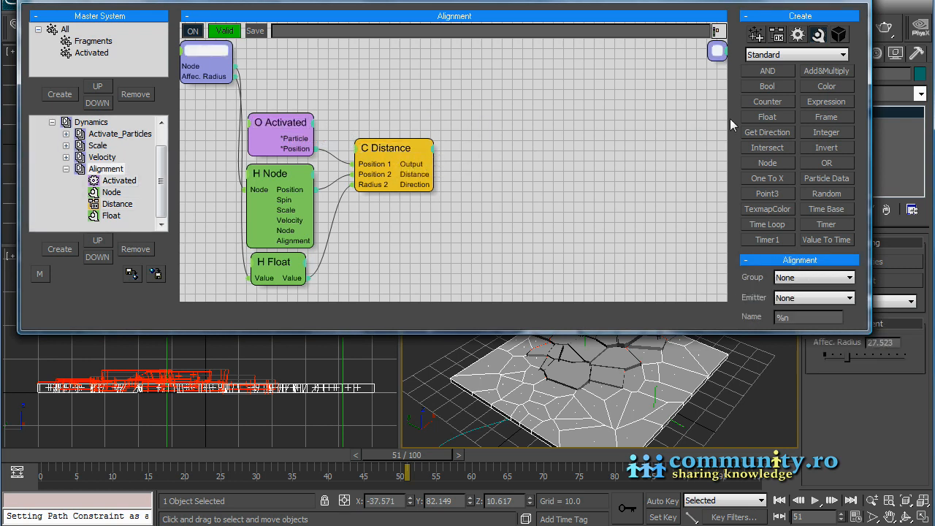
Step: Add a standard Alignment operator beyond the Distance condition in the Alignment set
left_click(800, 35)
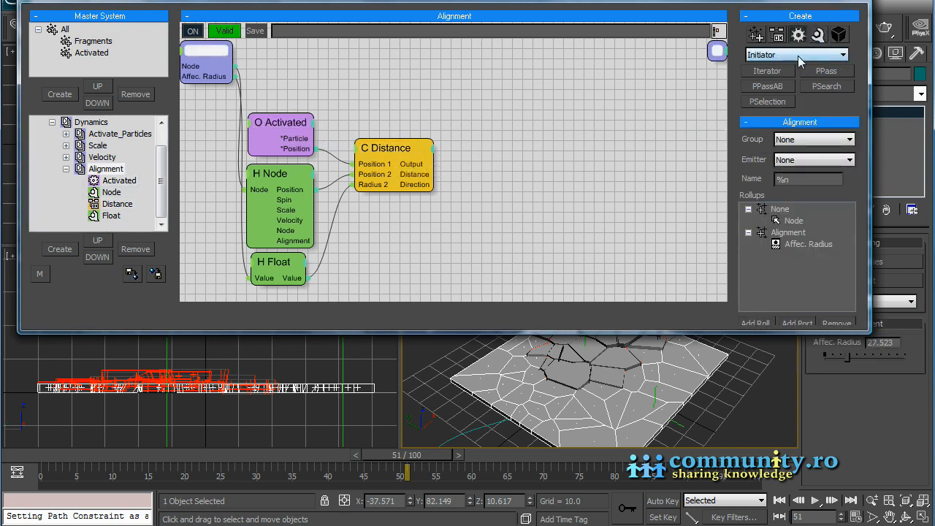
left_click(798, 55)
left_click(777, 69)
left_click(777, 70)
left_click(526, 111)
mouse_move(555, 119)
left_mouse_down()
mouse_move(556, 137)
mouse_move(566, 139)
mouse_move(564, 129)
left_mouse_up()
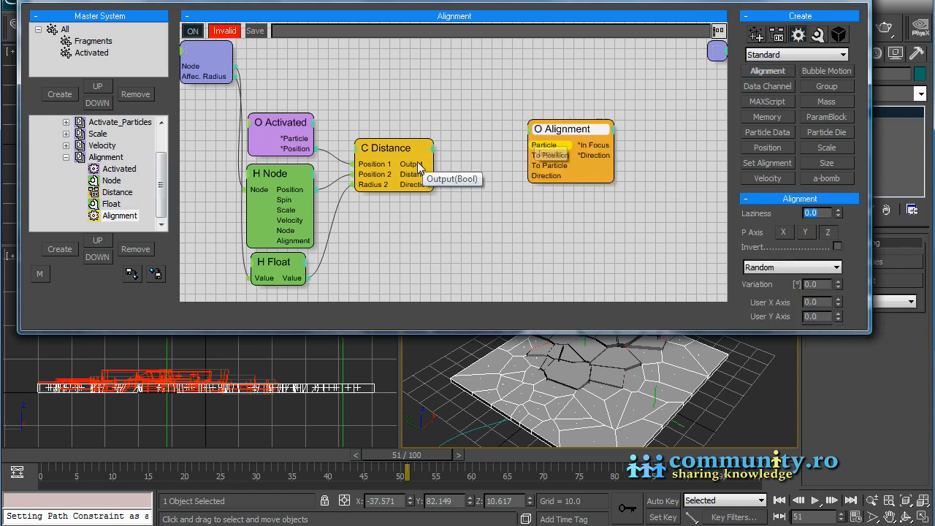
Step: Connect Activated's Particle output to the Alignment operator, and feed the Distance condition's Output into an added ON input on it
left_click_drag(315, 138, 578, 117)
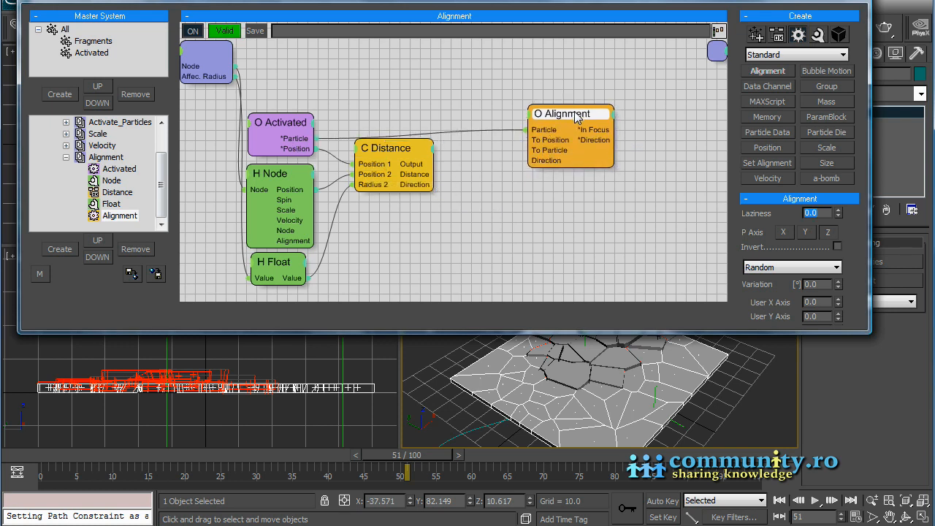
left_click(530, 129)
left_click(504, 123)
left_click_drag(433, 164, 553, 121)
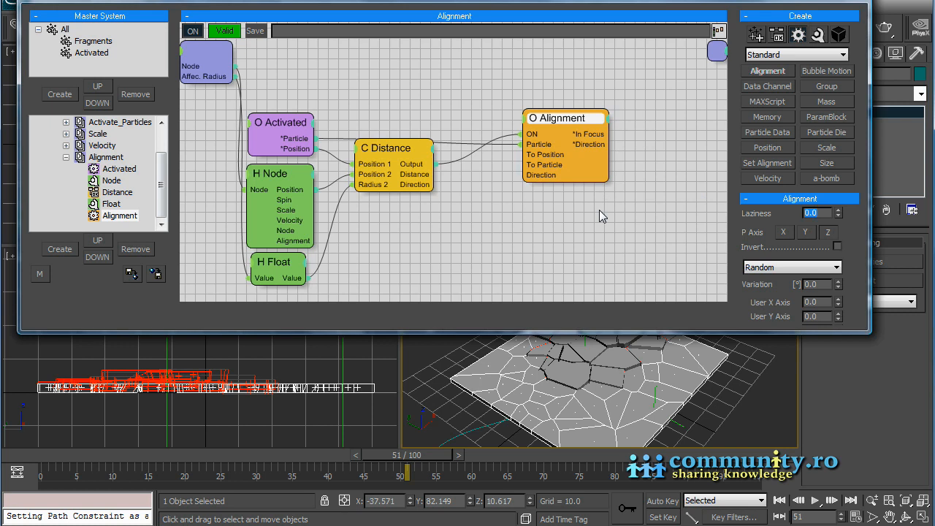
left_click_drag(578, 124, 579, 119)
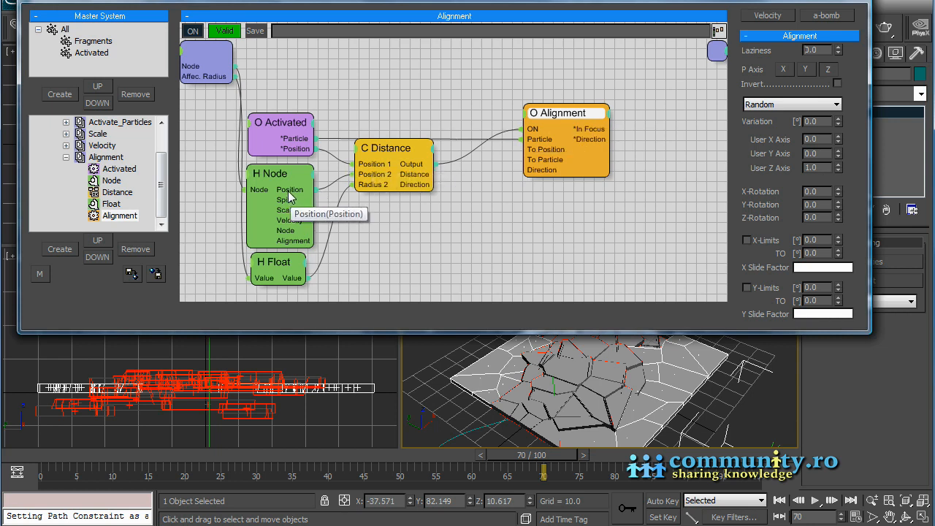
Step: Connect the Node helper's Position output to the Alignment operator's To Position input and check the fragments at frame 63
left_click_drag(289, 194, 552, 155)
left_click_drag(563, 115, 561, 115)
left_click_drag(541, 454, 494, 453)
Step: Set the Alignment operator's type to User Defined and its User Z Axis to 0.0
scroll(860, 233, "up", 1)
left_click_drag(860, 232, 860, 222)
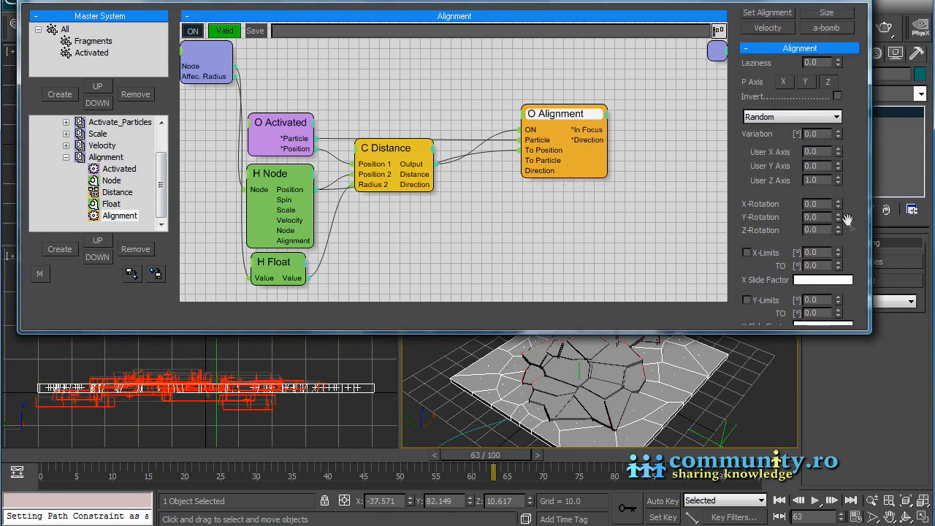
left_click_drag(861, 116, 855, 80)
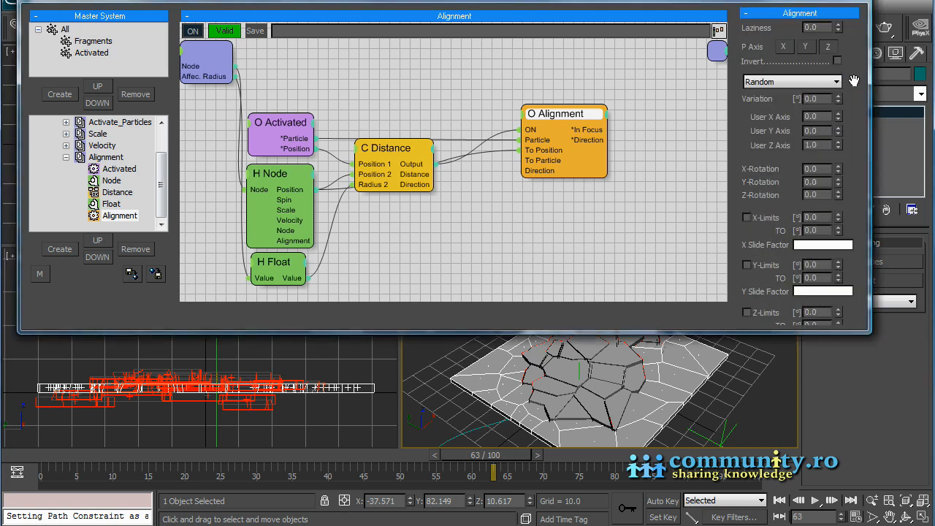
left_click(836, 83)
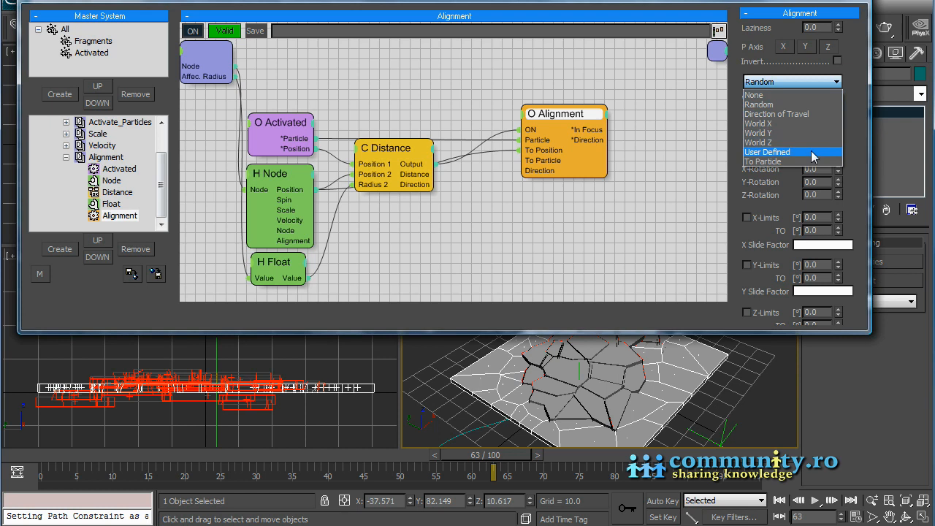
left_click(796, 154)
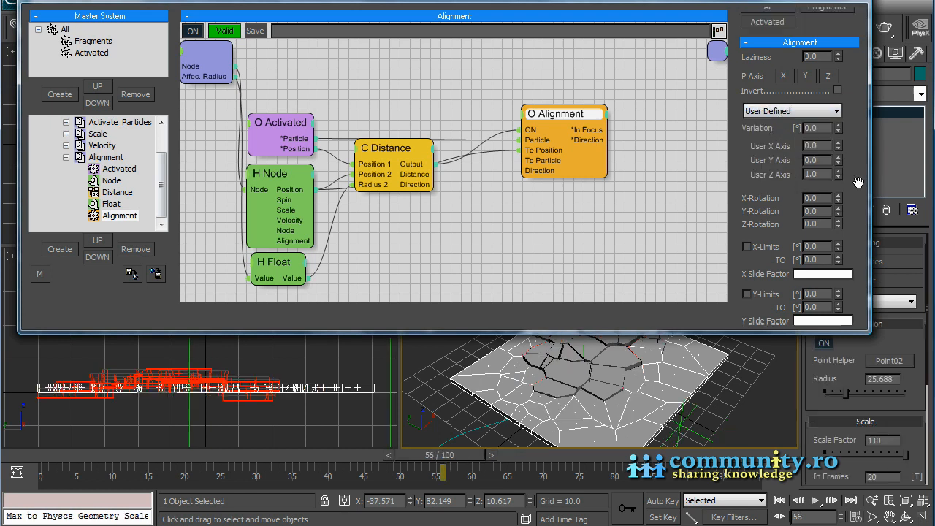
left_click_drag(858, 183, 871, 259)
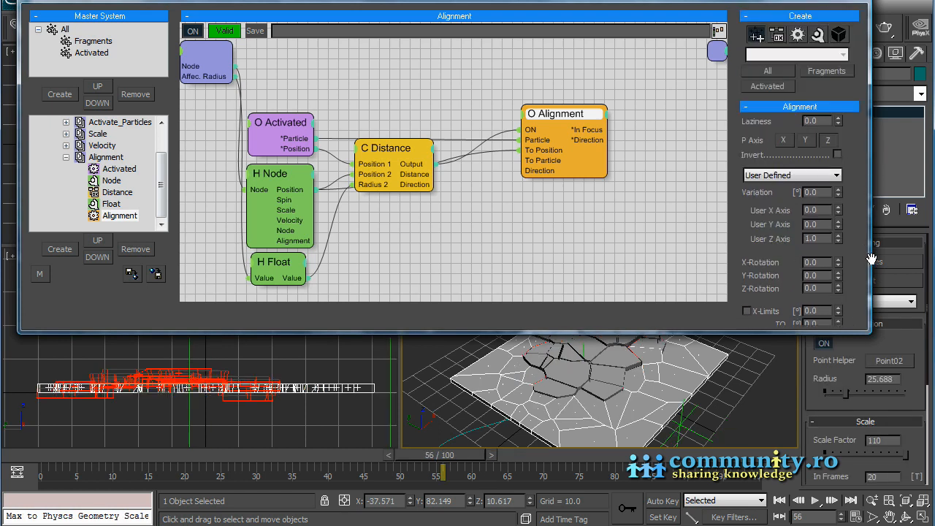
right_click(839, 238)
mouse_move(813, 246)
left_mouse_down()
mouse_move(814, 176)
mouse_move(814, 243)
left_mouse_up()
left_click_drag(464, 456, 513, 451)
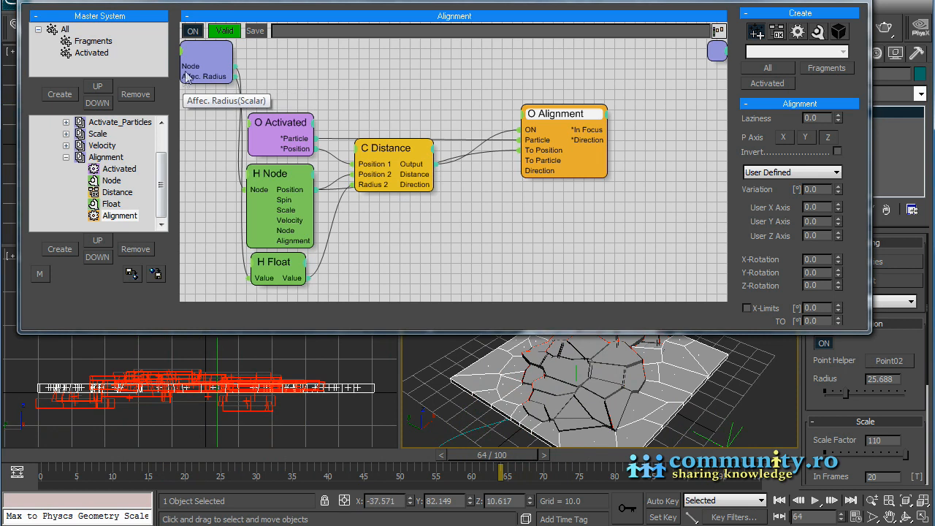
Step: In the Dynamics set, place the Alignment node below Velocity and connect Activate_Particles' Node output to its Node input
left_click(271, 176)
left_click_drag(162, 176, 162, 152)
left_click(91, 146)
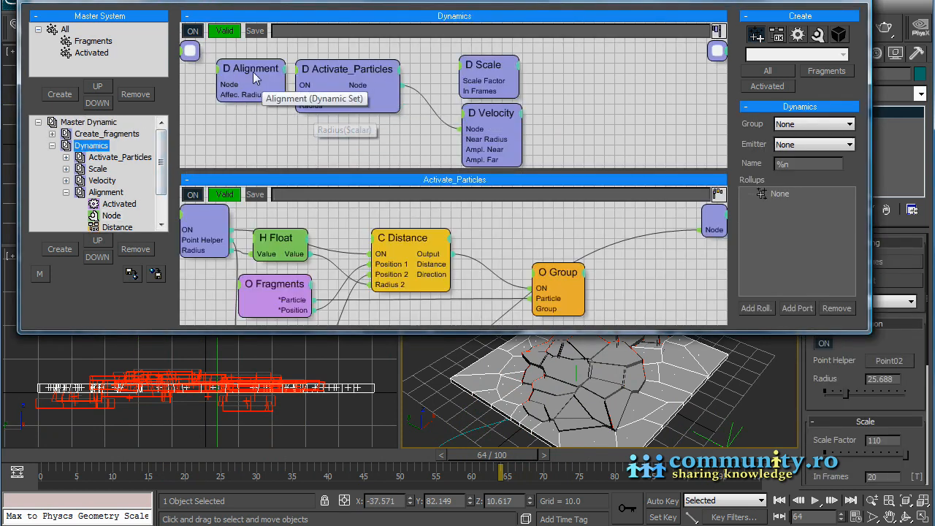
left_click_drag(440, 166, 440, 247)
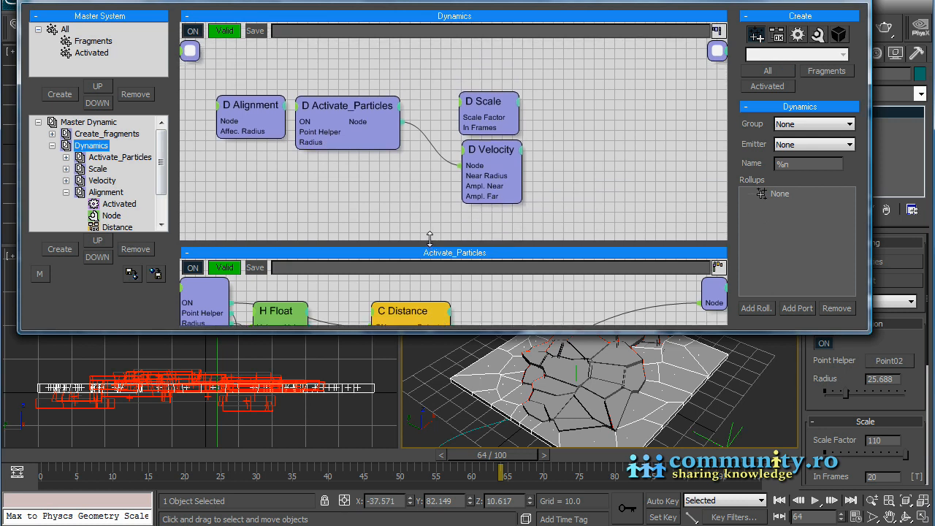
middle_click_drag(399, 193, 410, 166)
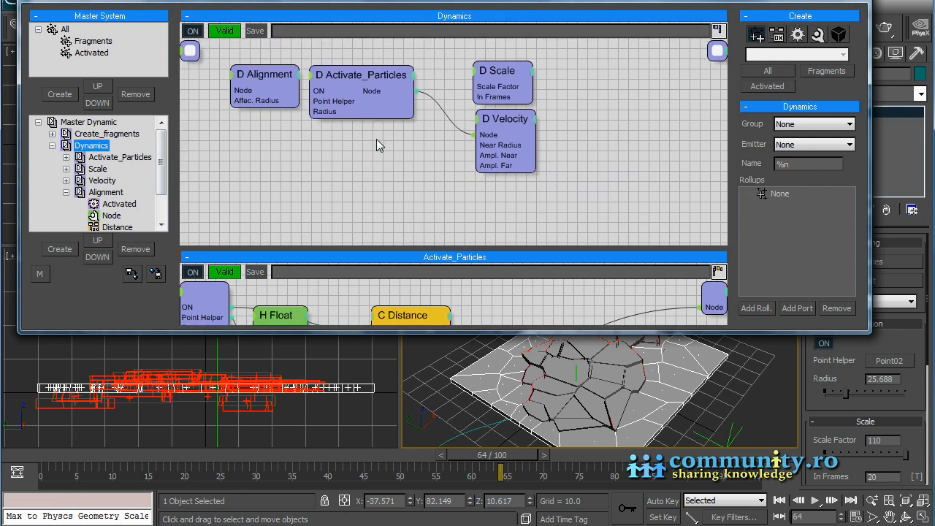
left_click_drag(267, 76, 511, 190)
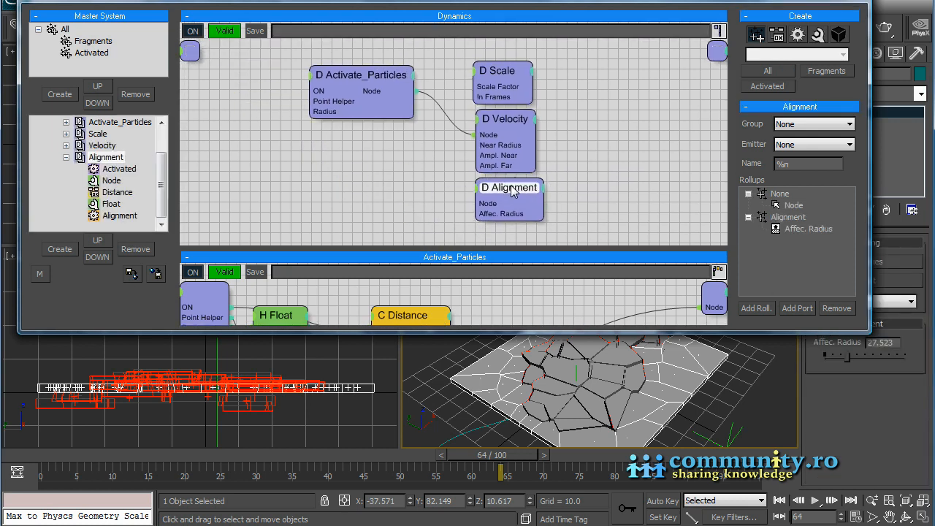
left_click_drag(394, 96, 489, 208)
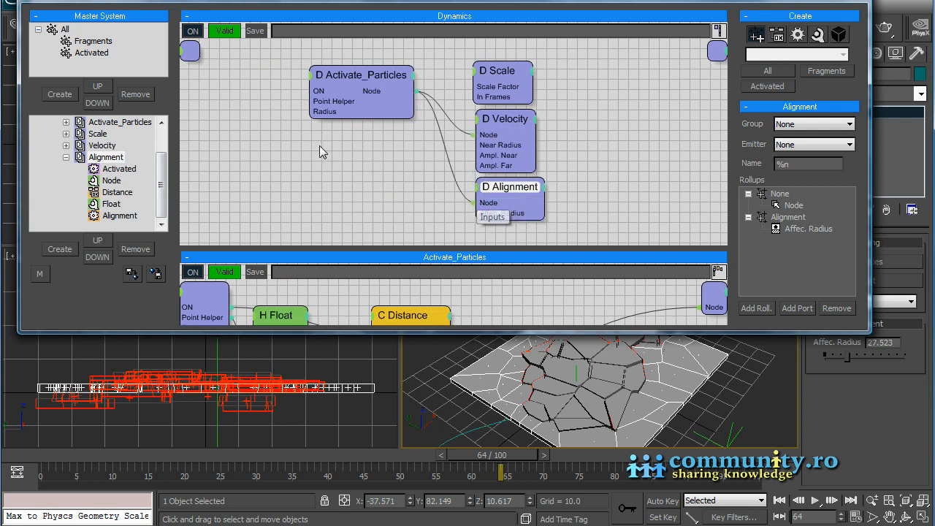
Step: Set the Alignment set's Affec. Radius to 11.927 and scrub the timeline to check the fragments' alignment
left_click(118, 160)
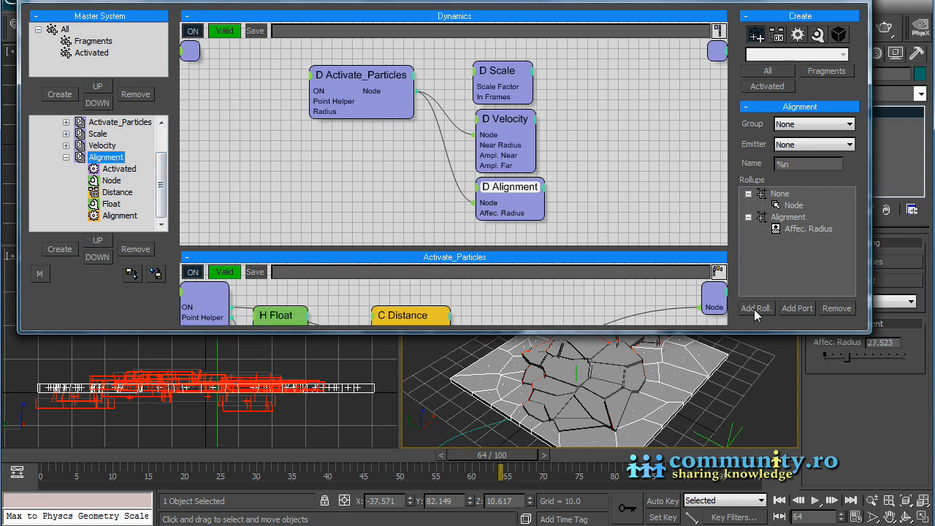
left_click_drag(501, 468, 386, 468)
middle_click_drag(755, 378, 770, 396)
left_click_drag(383, 455, 448, 456)
left_click_drag(846, 358, 836, 362)
left_click_drag(470, 457, 502, 472)
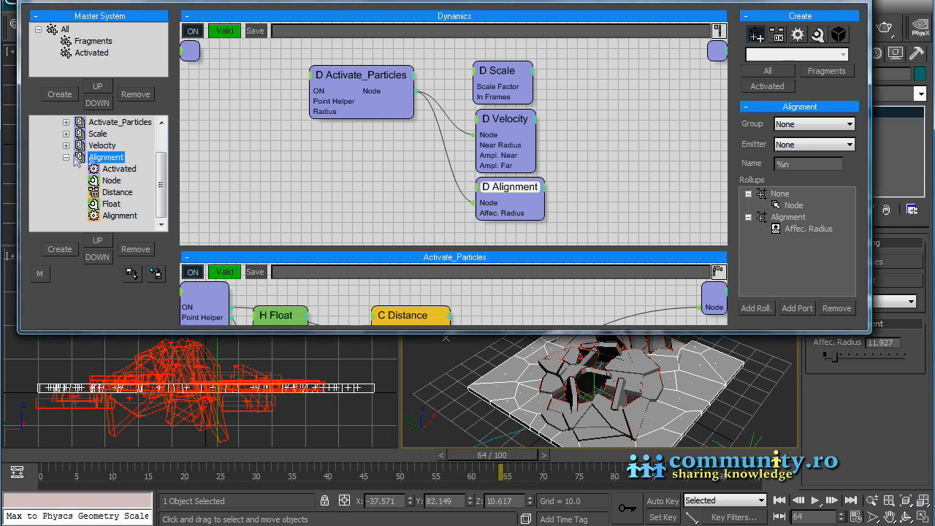
Step: Open the Alignment set and enable the X, Y and Z limits on its Alignment operator
double_click(109, 158)
left_click(577, 116)
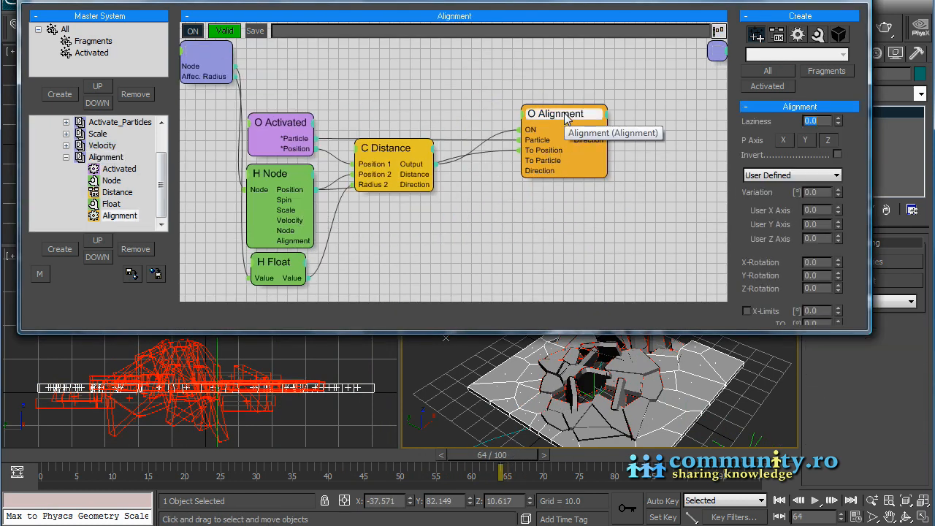
left_click_drag(866, 321, 870, 124)
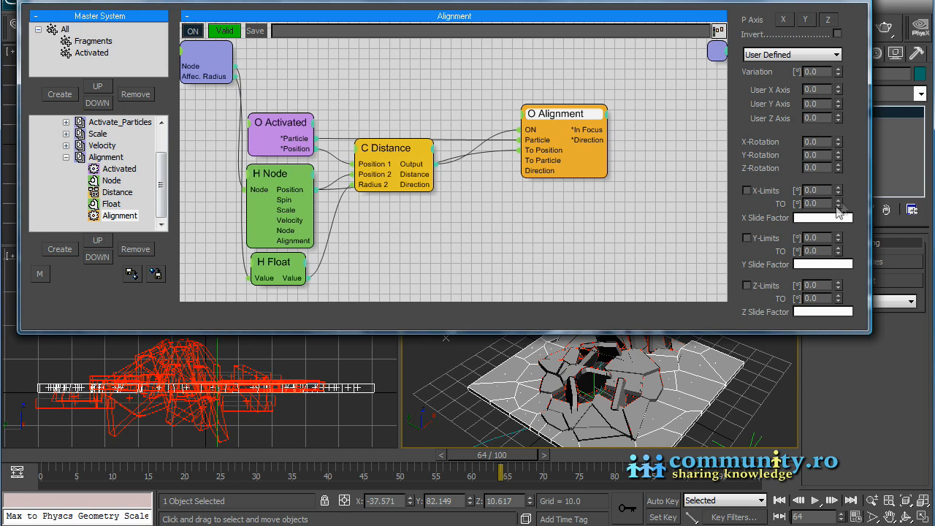
left_click(747, 191)
left_click(747, 238)
left_click(747, 285)
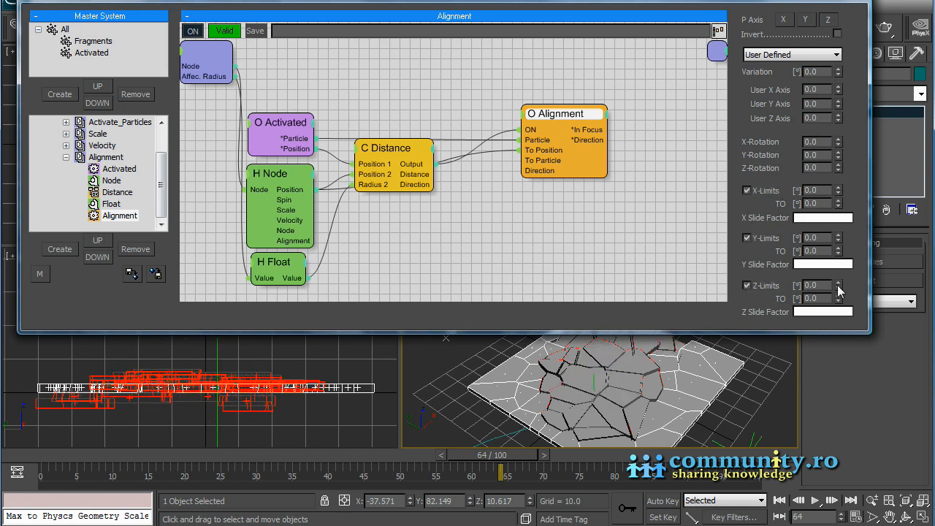
Step: Try limits of -29 to 58 on X, -38 to 40 on Y and -34 to 70 on Z, and reset them all to 0
left_click_drag(839, 286, 841, 159)
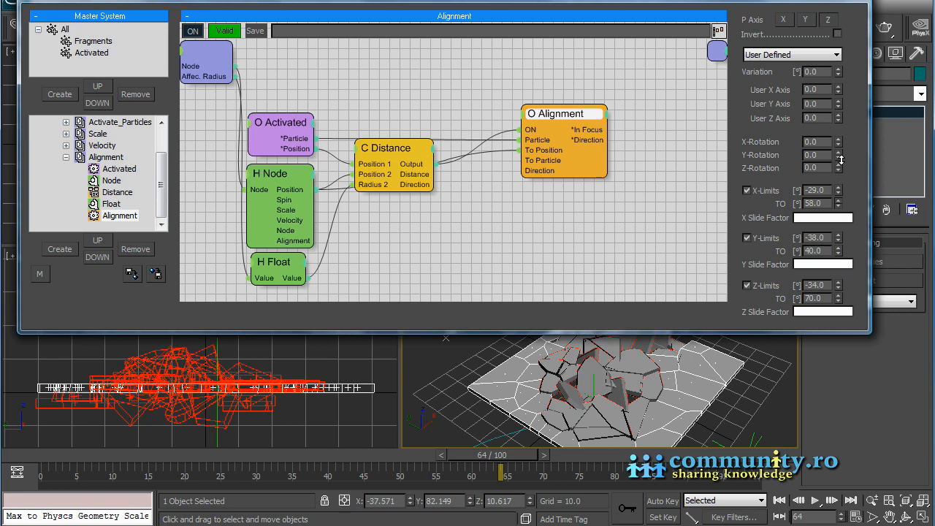
left_click_drag(515, 458, 567, 488)
right_click(839, 192)
right_click(838, 205)
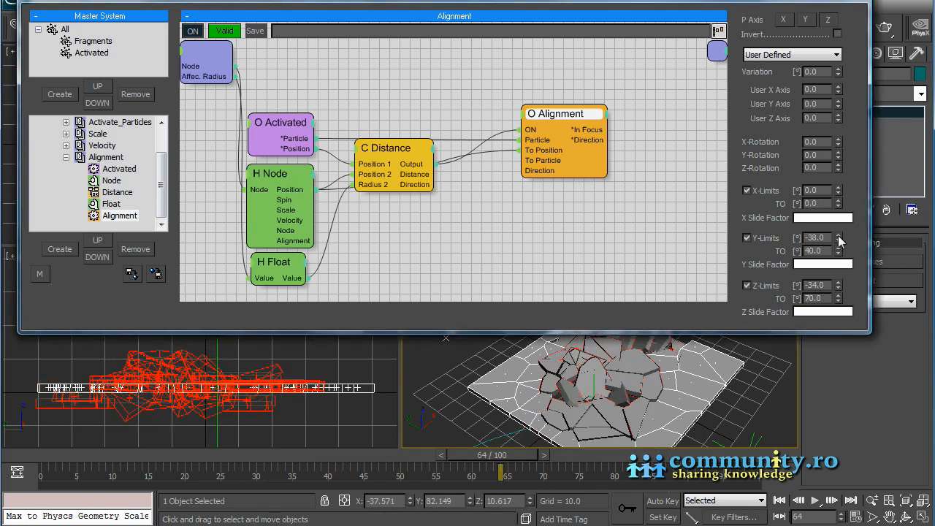
right_click(839, 238)
right_click(839, 252)
right_click(839, 299)
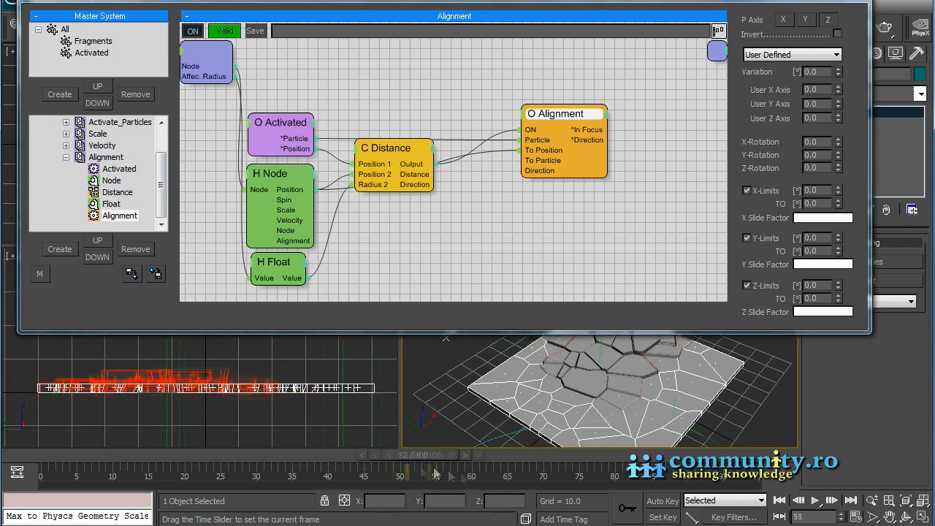
Step: Add XFrom, XTo, YFrom and YTo inputs to the Alignment operator
left_click(525, 124)
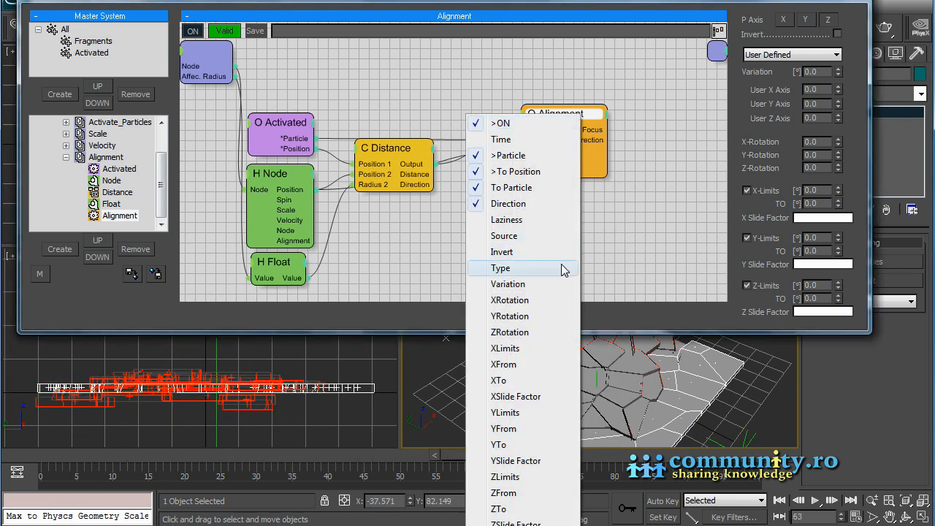
left_click(536, 363)
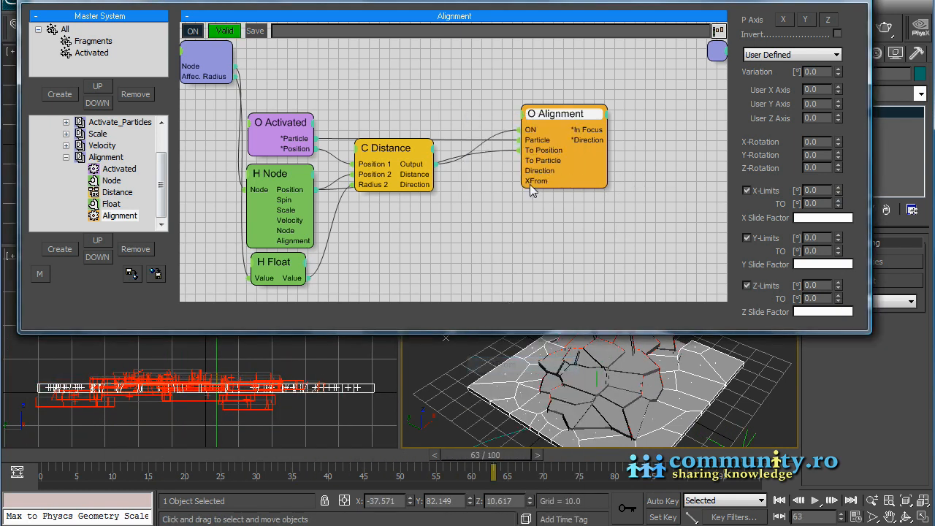
left_click(524, 121)
left_click(513, 382)
left_click(524, 122)
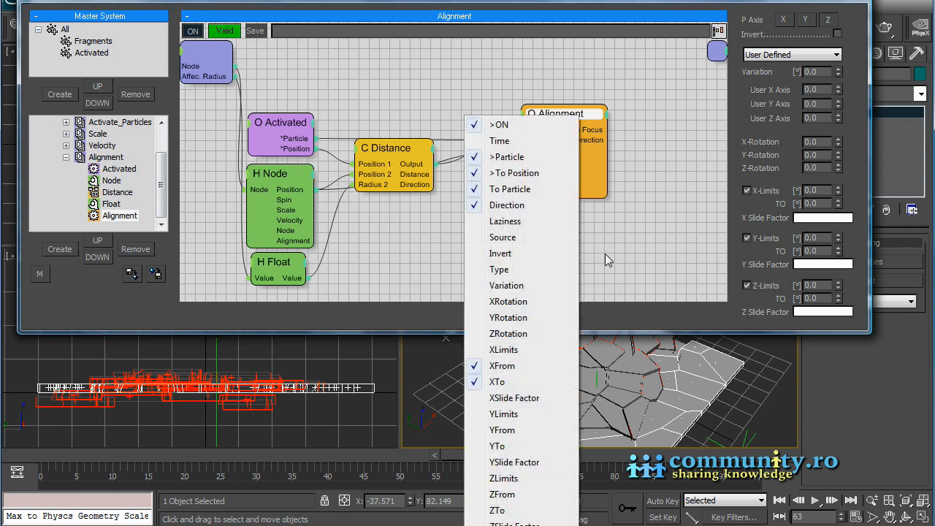
left_click(537, 429)
left_click(525, 119)
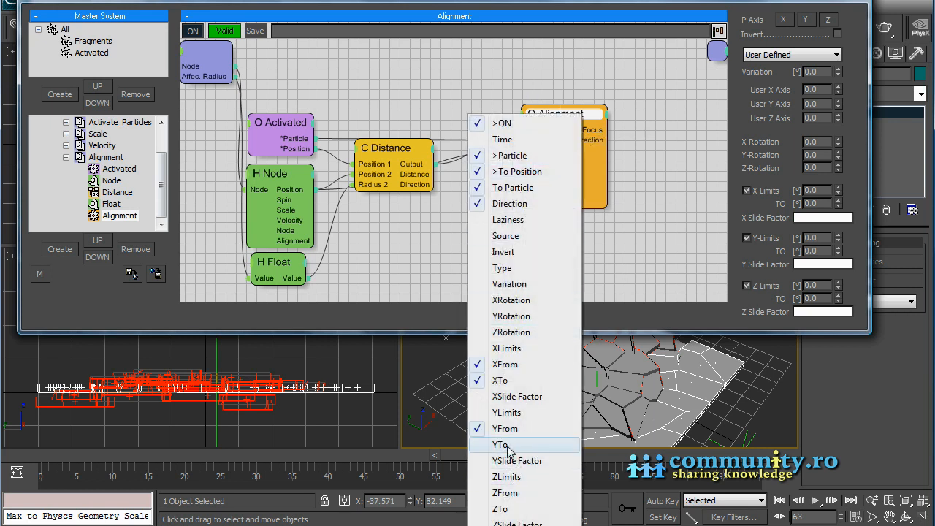
left_click(510, 445)
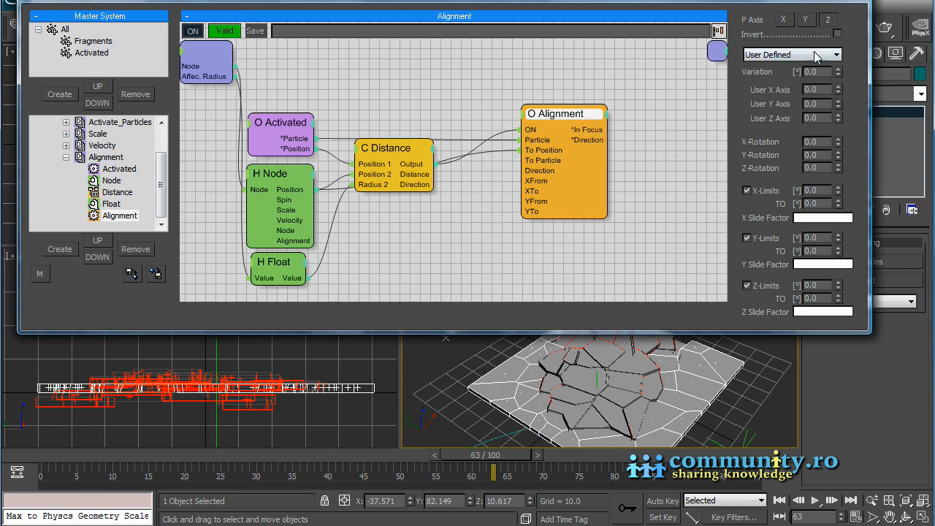
Step: Add a Float helper above the Distance condition and expose its Value as an input of the Alignment set
scroll(858, 40, "up", 3)
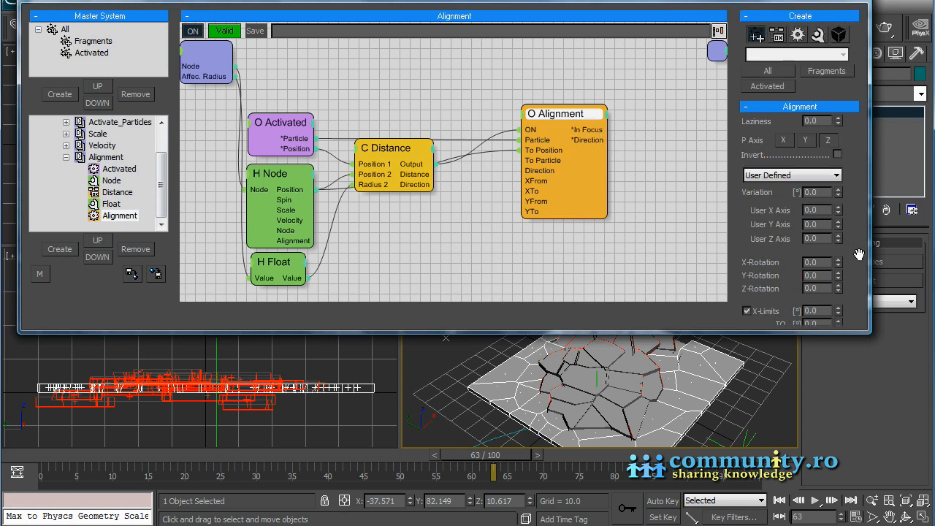
left_click(818, 35)
left_click(777, 117)
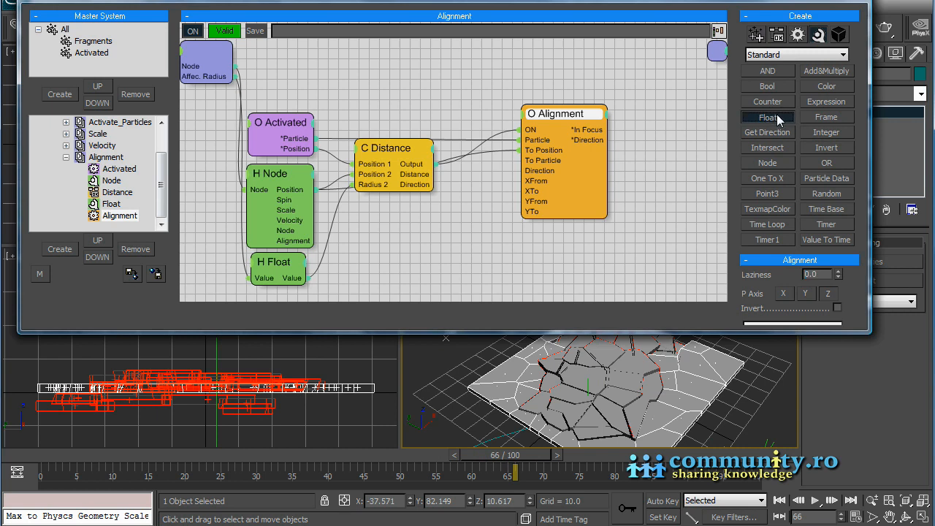
left_click(331, 76)
left_click_drag(357, 88, 378, 81)
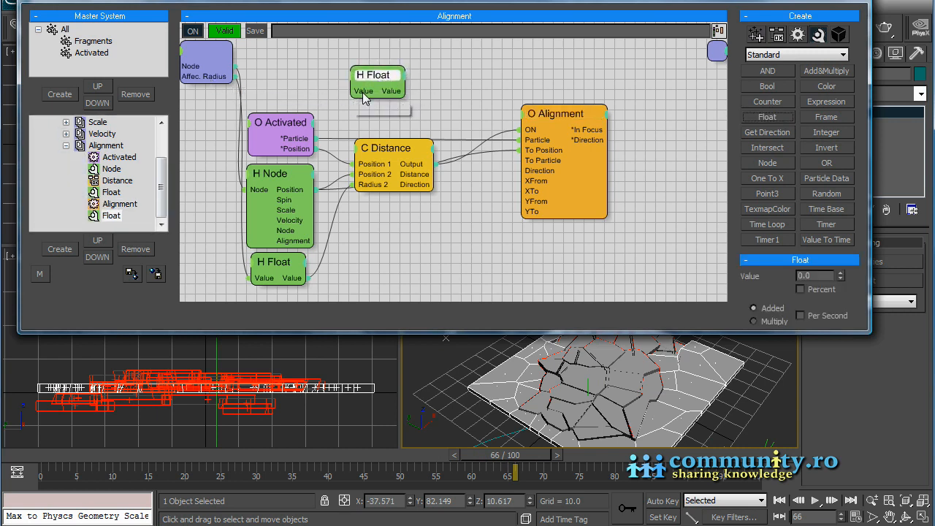
left_click_drag(217, 51, 217, 52)
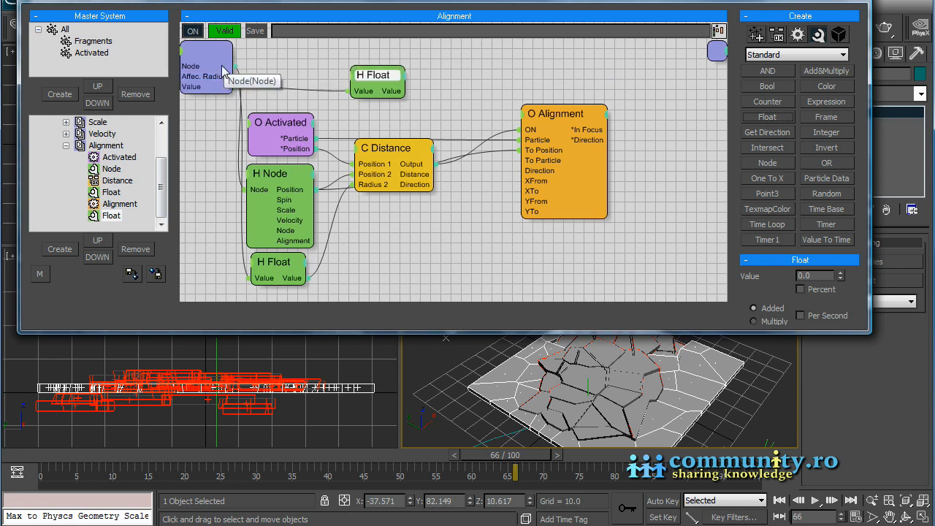
left_click_drag(382, 79, 384, 77)
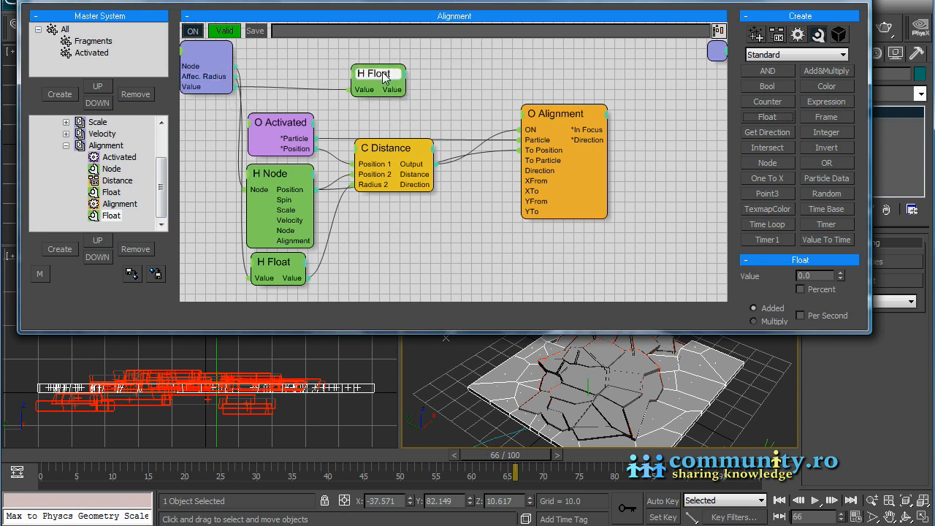
Step: Move the Value port into the Alignment rollup and rename it Angle Limit
left_click(321, 89)
scroll(802, 215, "down", 5)
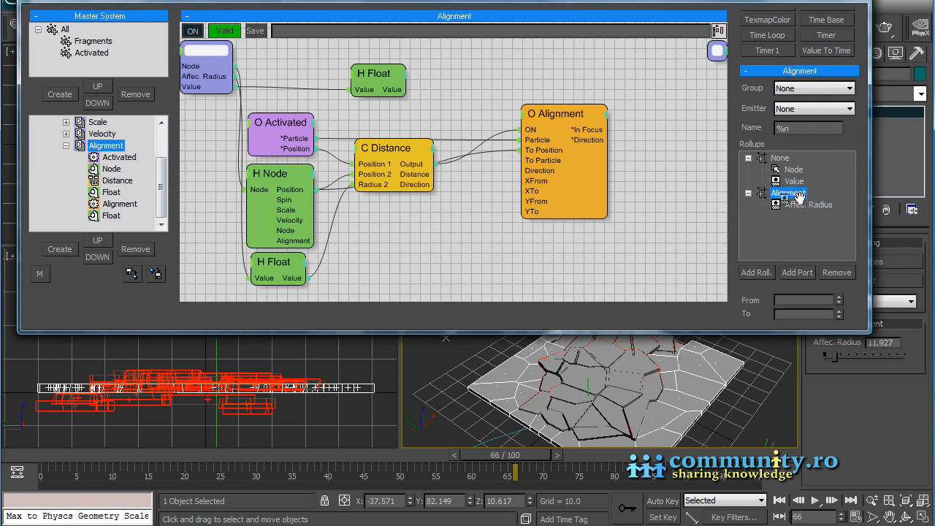
left_click_drag(801, 196, 802, 210)
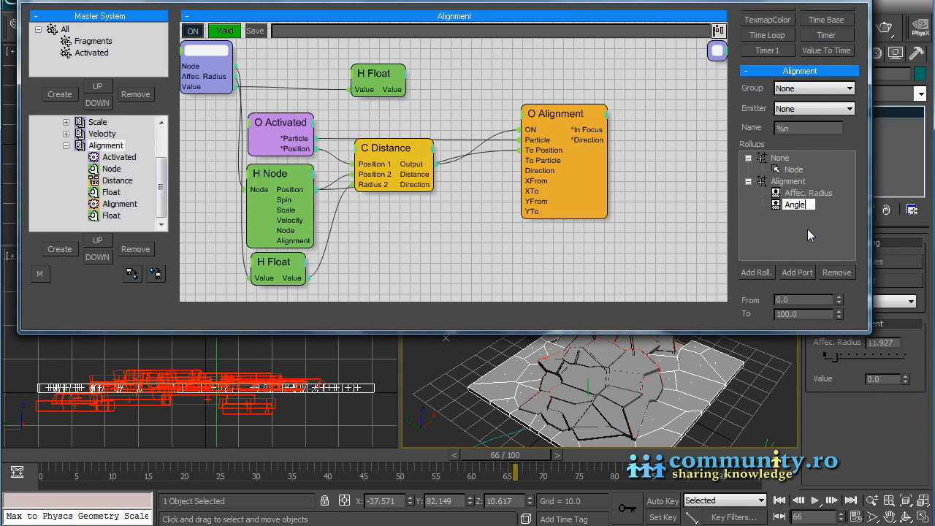
type("Limit")
key("Return")
left_click(380, 76)
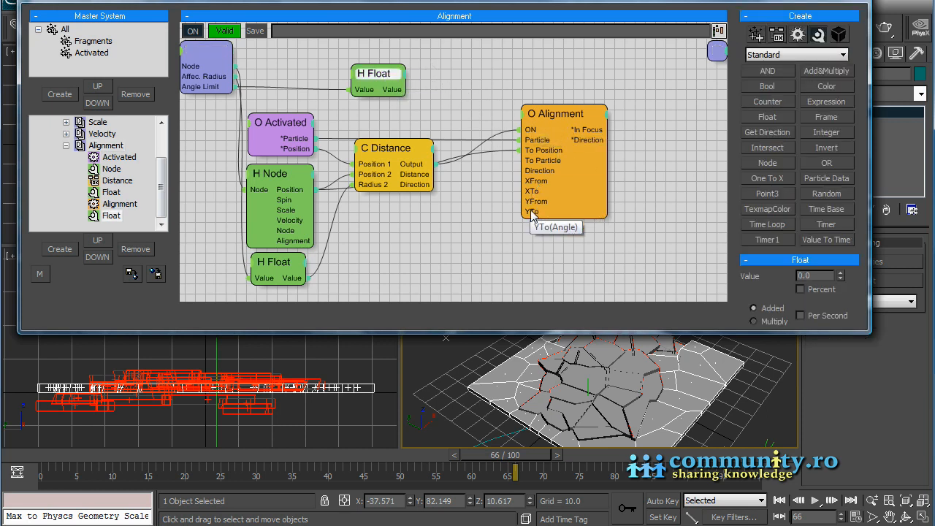
Step: Add a second Float helper fed by the first one's Value and set it to Multiply by -1
left_click(773, 118)
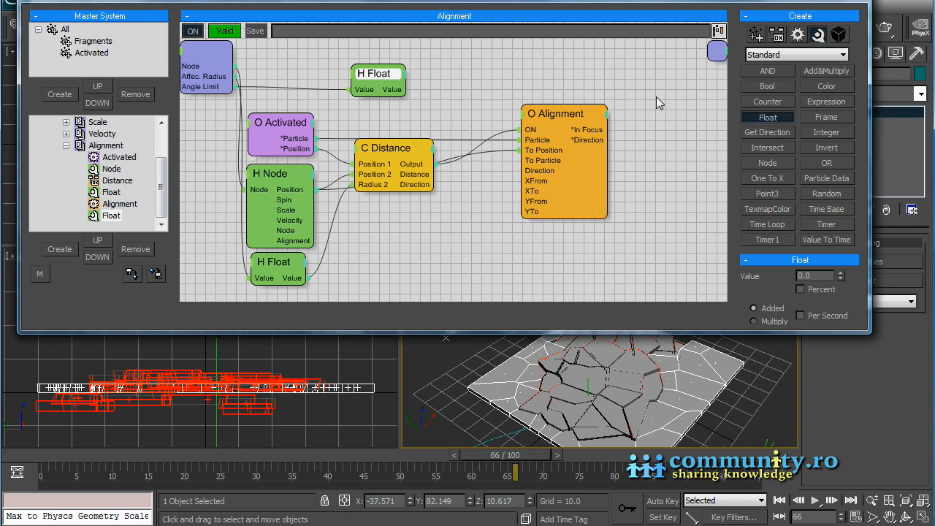
left_click(445, 71)
left_click_drag(466, 79, 451, 74)
left_click_drag(396, 96, 438, 93)
left_click(754, 320)
type("-1")
key("Return")
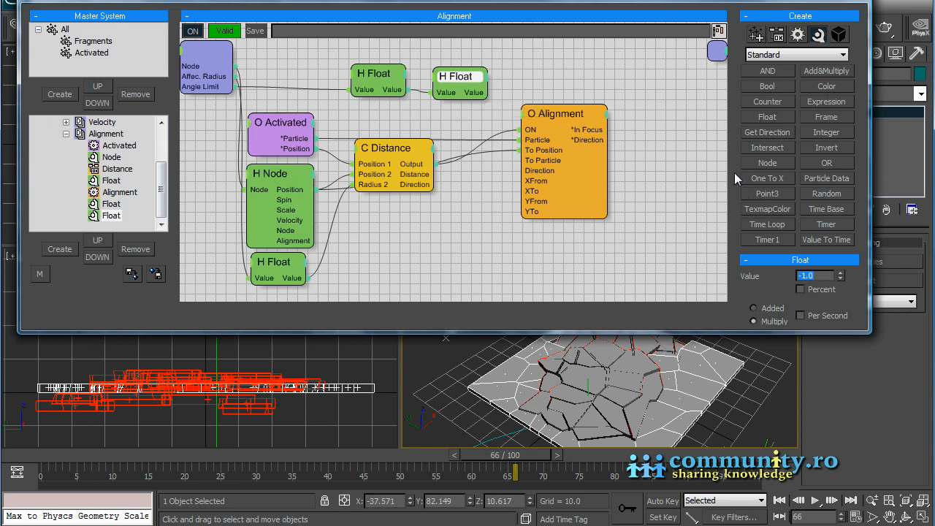
Step: Wire the negated Float to the Alignment operator's XFrom and YFrom inputs, and the original Float to XTo and YTo
left_click_drag(483, 96, 525, 181)
left_click_drag(406, 90, 538, 213)
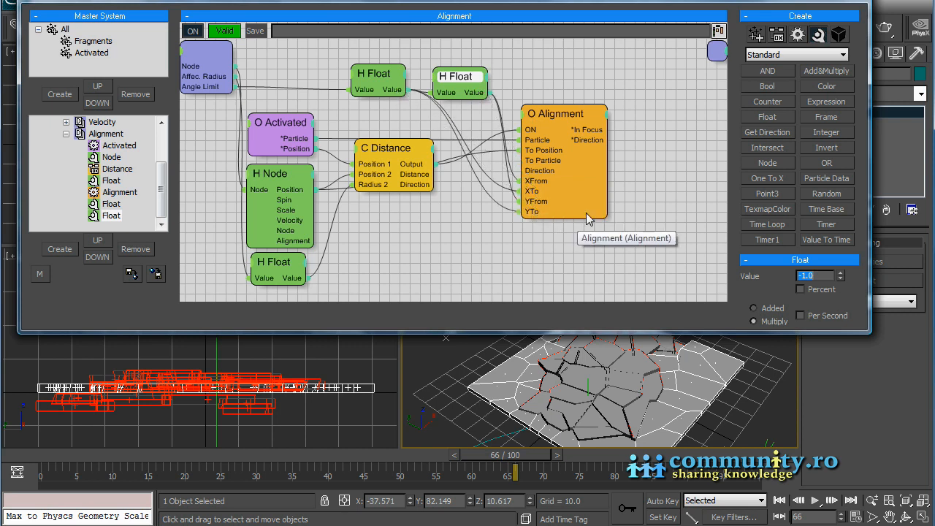
left_click(568, 115)
Step: Set the Alignment set's Angle Limit to 59.4 and check the fragments on the timeline
left_click(106, 134)
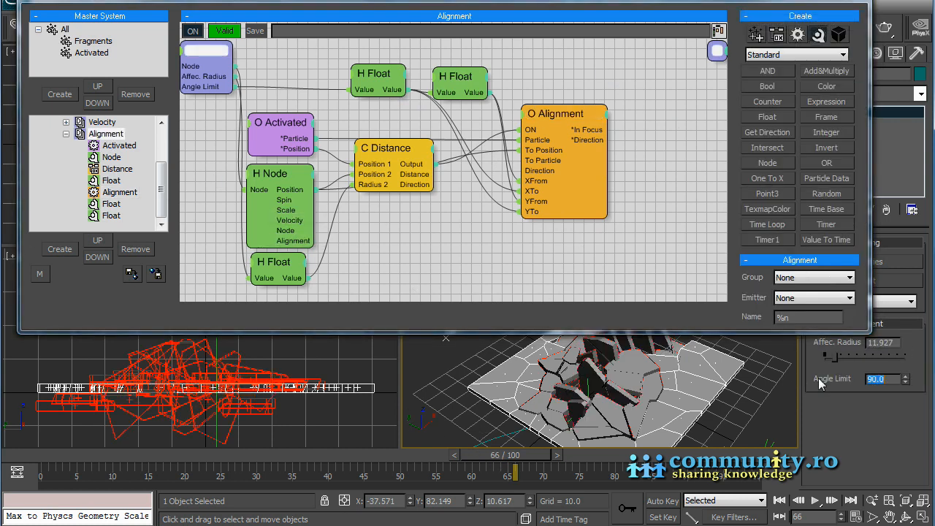
left_click_drag(908, 394, 906, 410)
mouse_move(520, 454)
left_mouse_down()
mouse_move(571, 452)
mouse_move(401, 451)
mouse_move(518, 449)
left_mouse_up()
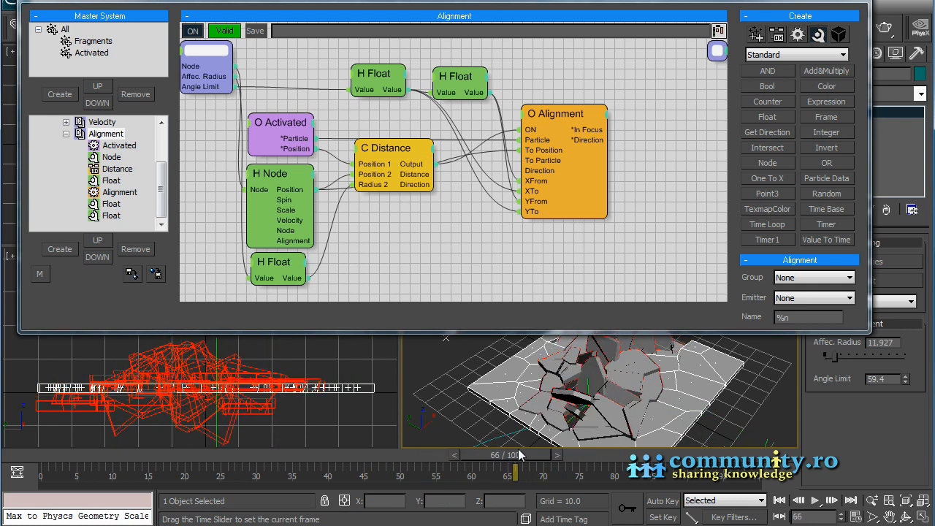
Step: Enable Invert on the Alignment operator and check the effect on the timeline
left_click(561, 117)
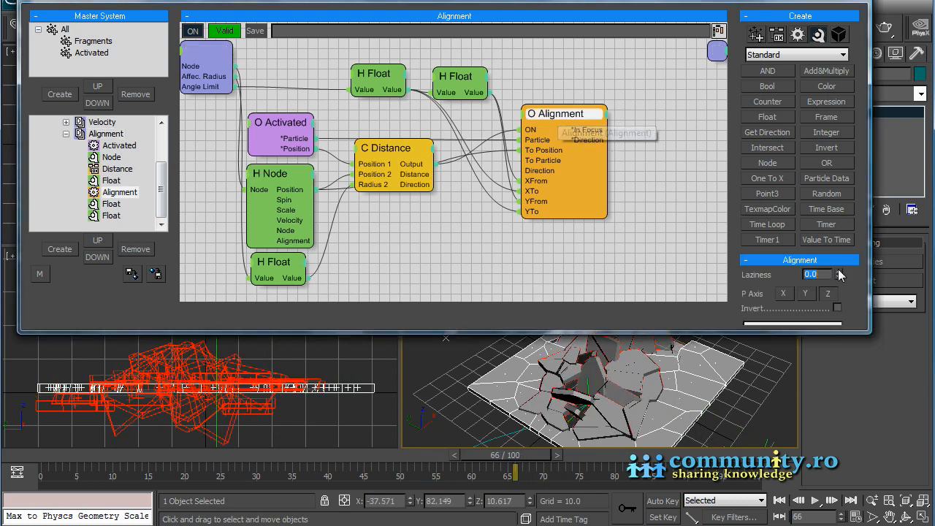
left_click_drag(855, 303, 866, 136)
left_click(837, 139)
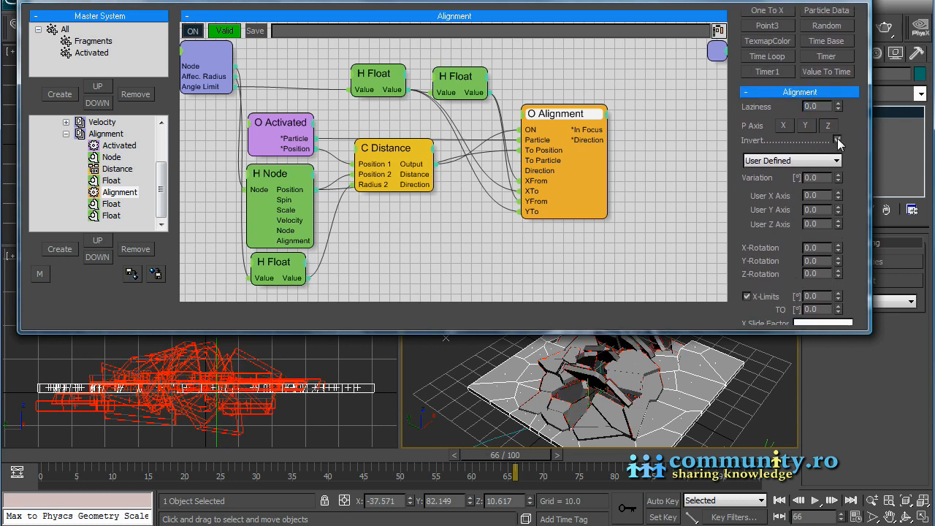
left_click_drag(531, 462, 548, 452)
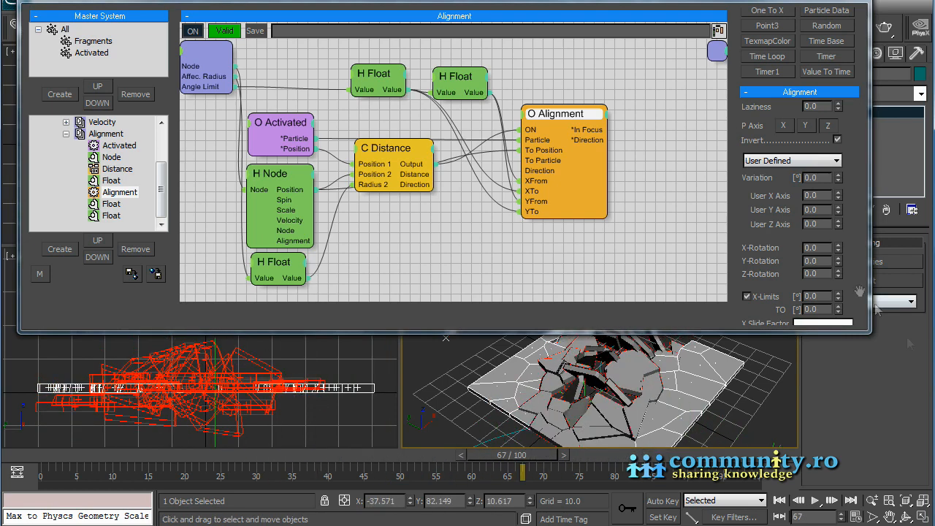
Step: Raise the Alignment set's Affec. Radius to 26.606 and scrub the timeline to check the fragments
left_click(108, 135)
left_click_drag(836, 357, 847, 358)
mouse_move(541, 457)
left_mouse_down()
mouse_move(633, 462)
mouse_move(578, 447)
mouse_move(665, 447)
mouse_move(526, 462)
left_mouse_up()
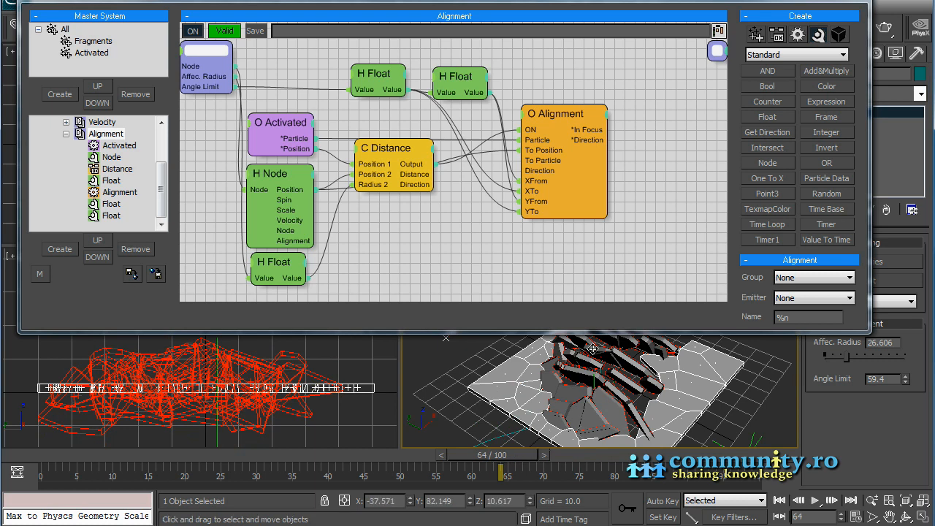
Step: Try a Laziness of 1.1 on the Alignment operator and reset it to 0
left_click(584, 139)
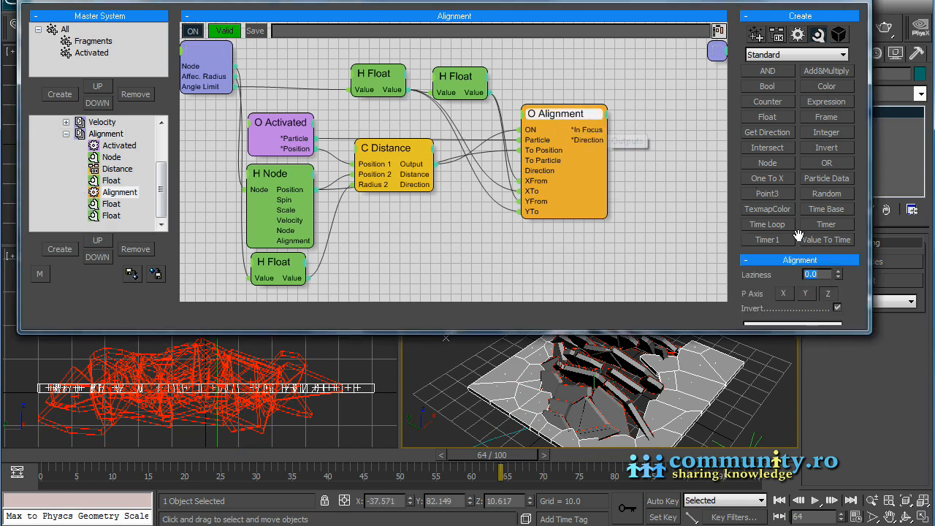
left_click_drag(796, 275, 842, 40)
left_click_drag(513, 452, 557, 456)
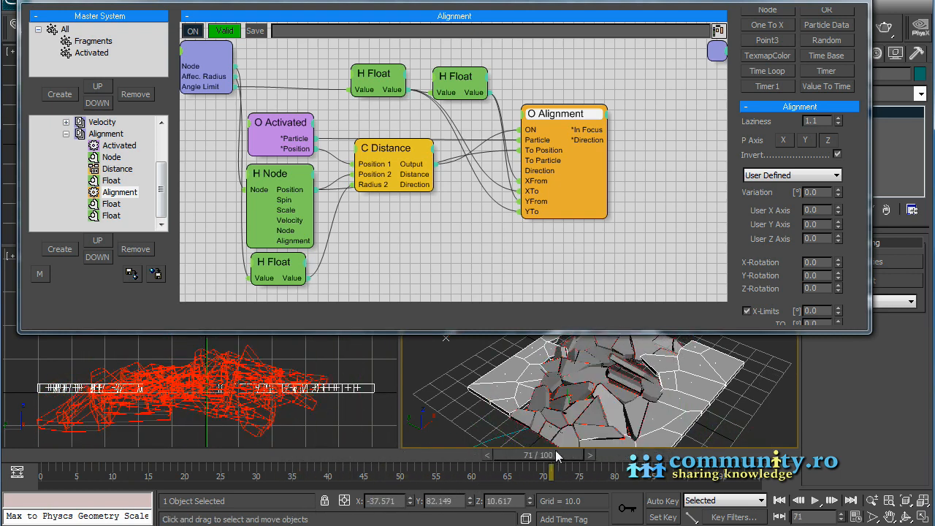
left_click_drag(841, 126, 840, 106)
mouse_move(519, 454)
left_mouse_down()
mouse_move(73, 456)
mouse_move(520, 457)
left_mouse_up()
right_click(839, 120)
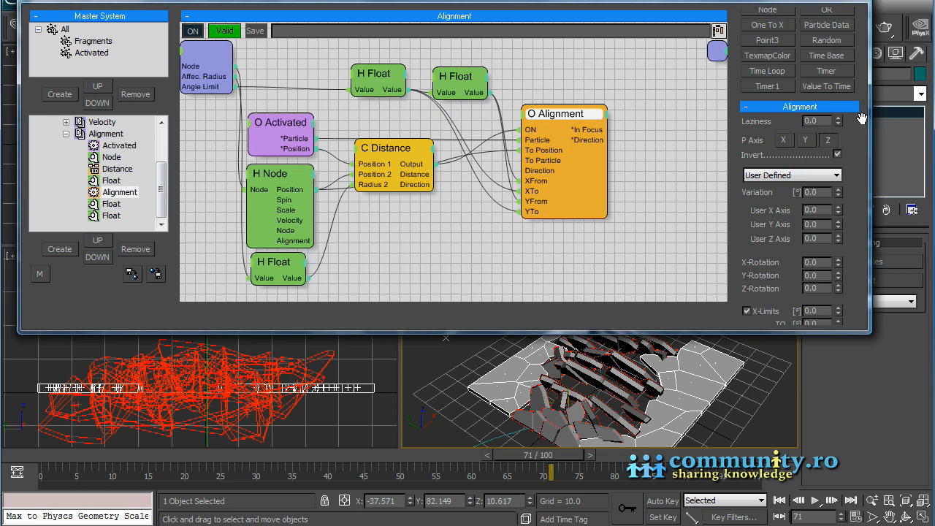
Step: Add a Float helper above the angle limit Floats and expose its Value as an input of the Alignment set
left_click_drag(861, 119, 843, 286)
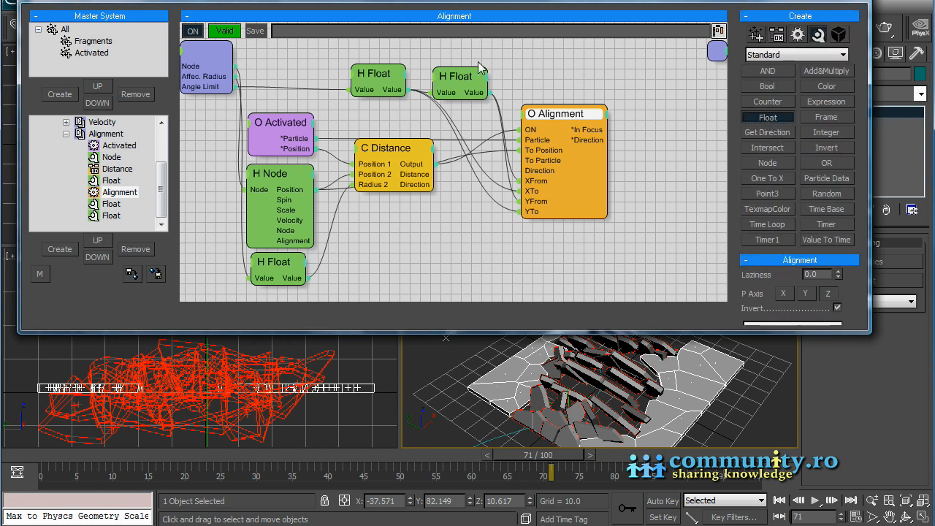
left_click(370, 57)
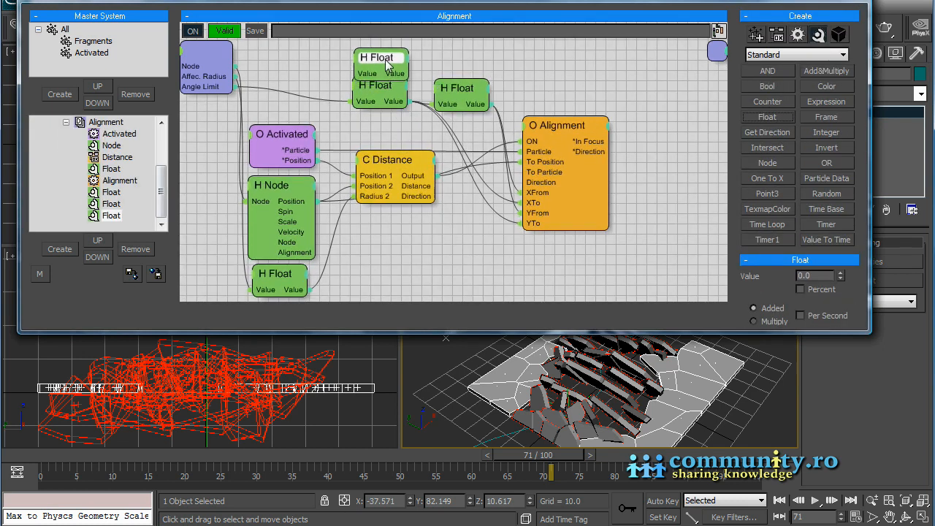
left_click_drag(468, 97, 467, 99)
left_click_drag(391, 59, 232, 55)
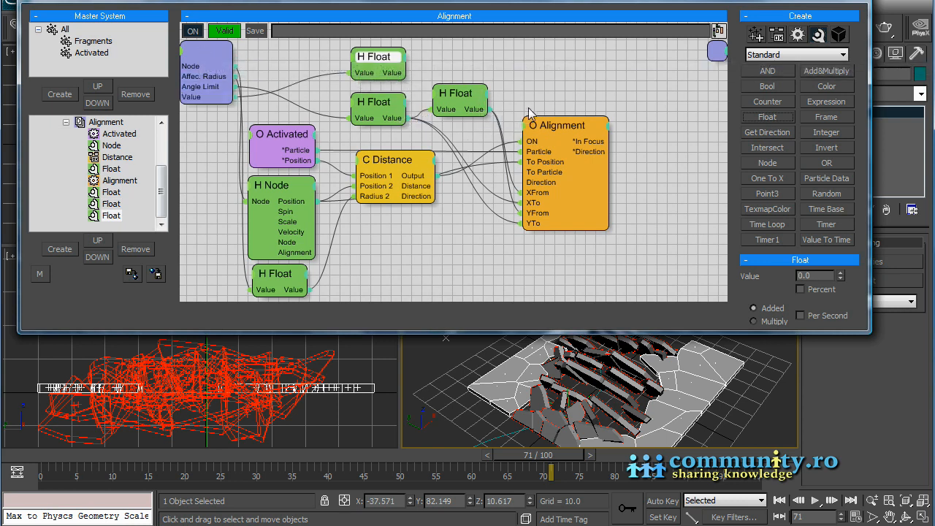
Step: Add a Laziness input to the Alignment operator and feed it from the new Float helper
left_click(528, 134)
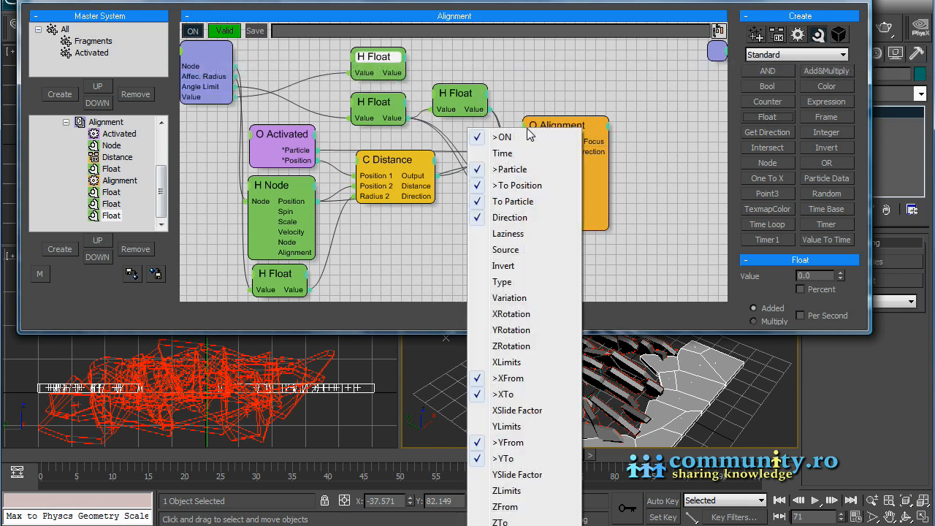
left_click(512, 241)
left_click_drag(569, 173, 544, 193)
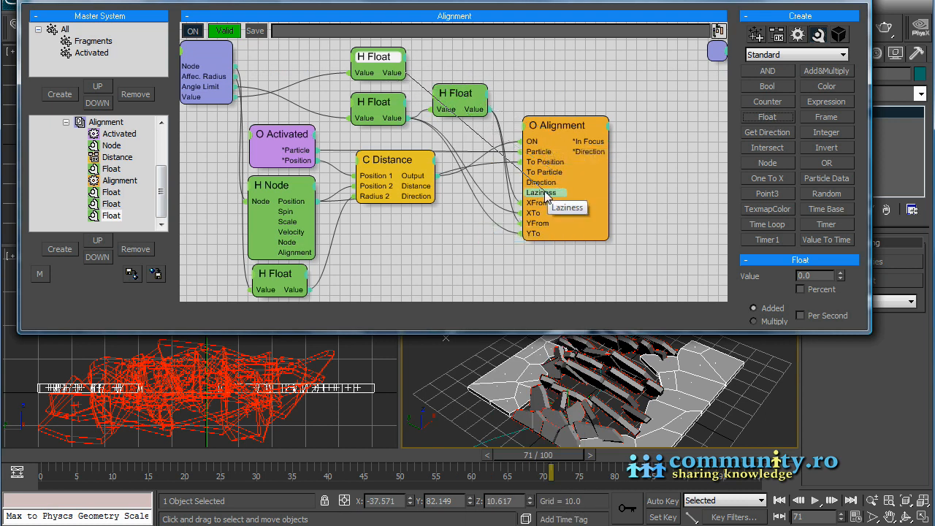
Step: Move the new Value port into the Alignment rollup and rename it Laziness
left_click(198, 101)
left_click_drag(863, 302, 869, 103)
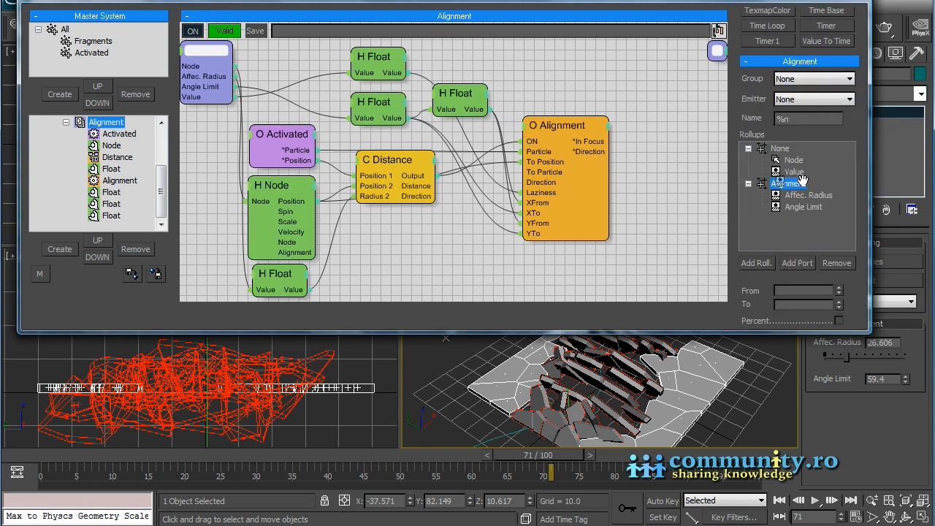
left_click_drag(798, 189, 800, 188)
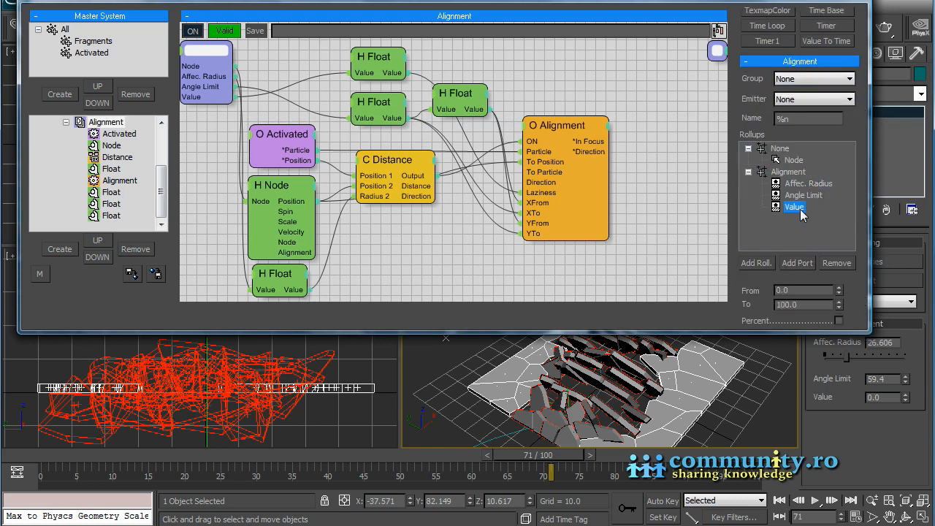
key("Return")
Step: Give the Laziness port a Slider control with an upper limit of 50
left_click_drag(866, 300, 861, 255)
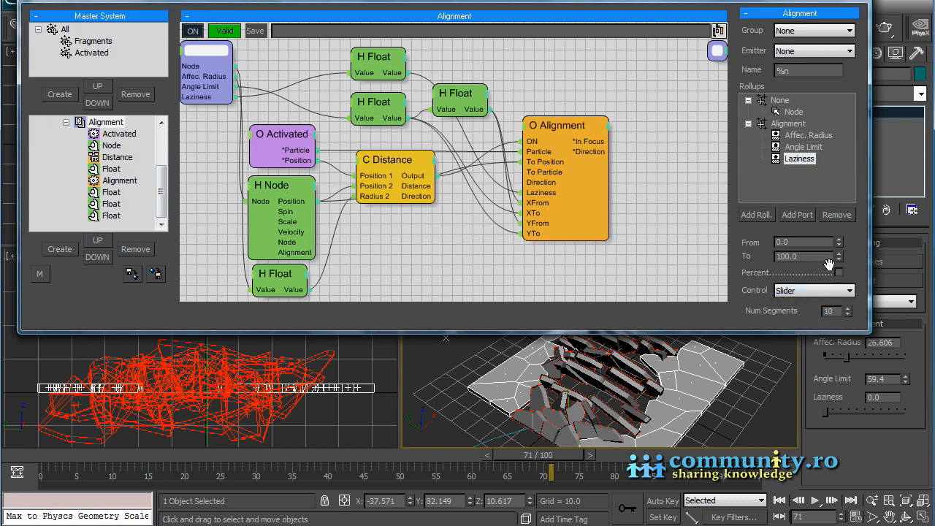
type("50")
key("Return")
Step: Raise Laziness to 11.009 and scrub through the animation to review how the fragments move
mouse_move(825, 411)
left_mouse_down()
mouse_move(851, 412)
mouse_move(829, 421)
left_mouse_up()
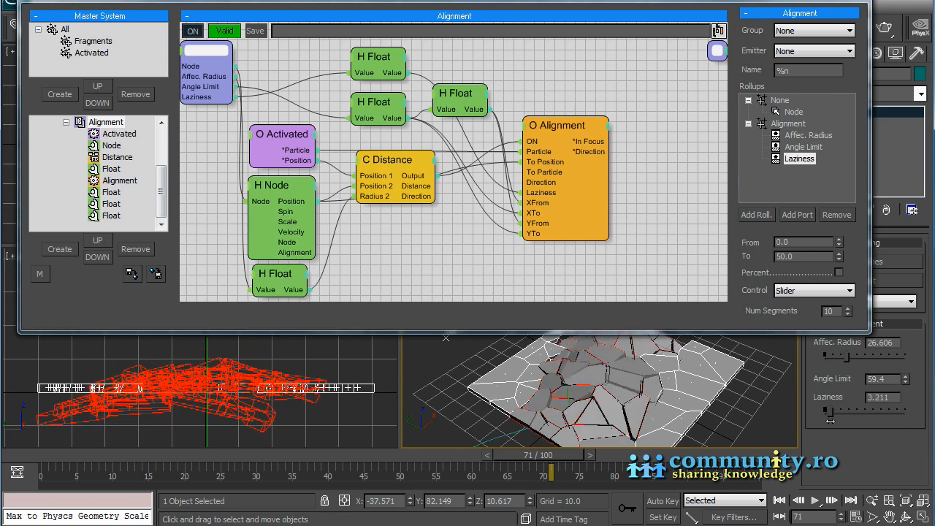
mouse_move(575, 455)
left_mouse_down()
mouse_move(345, 463)
mouse_move(561, 460)
left_mouse_up()
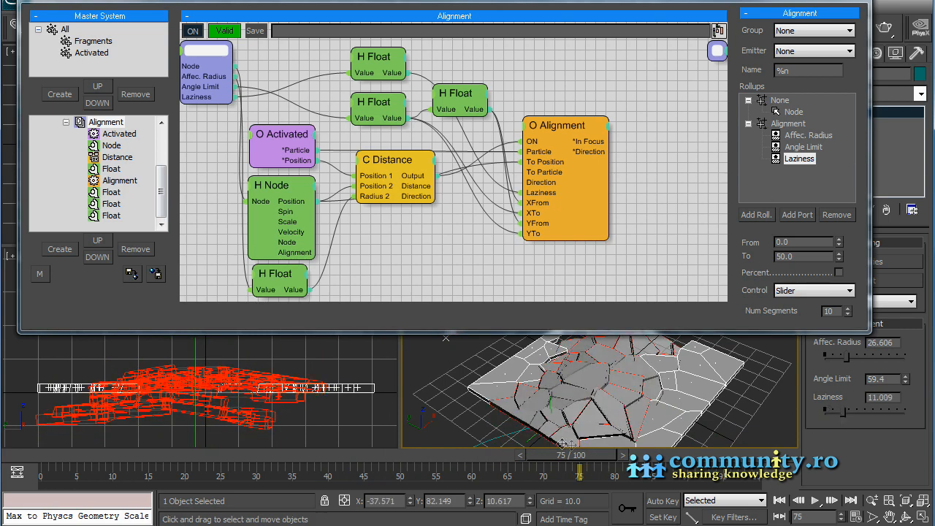
left_click_drag(457, 468, 365, 466)
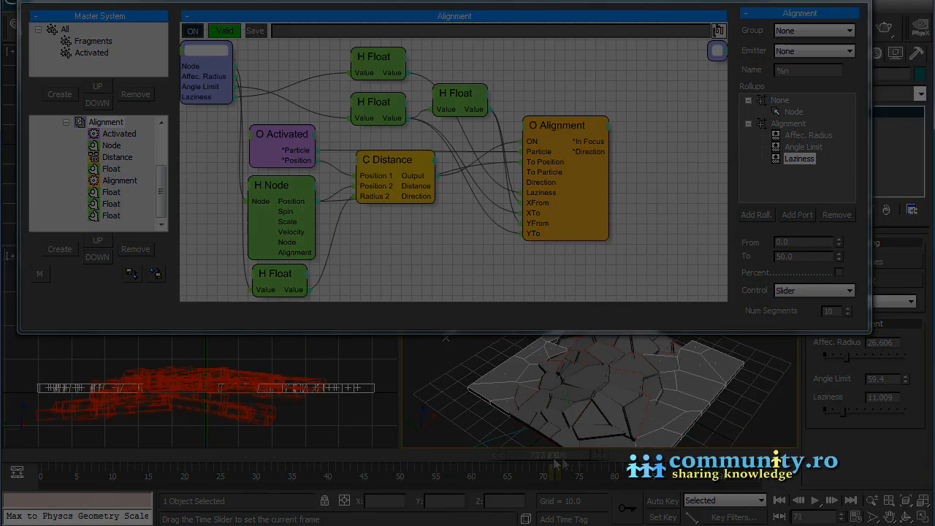
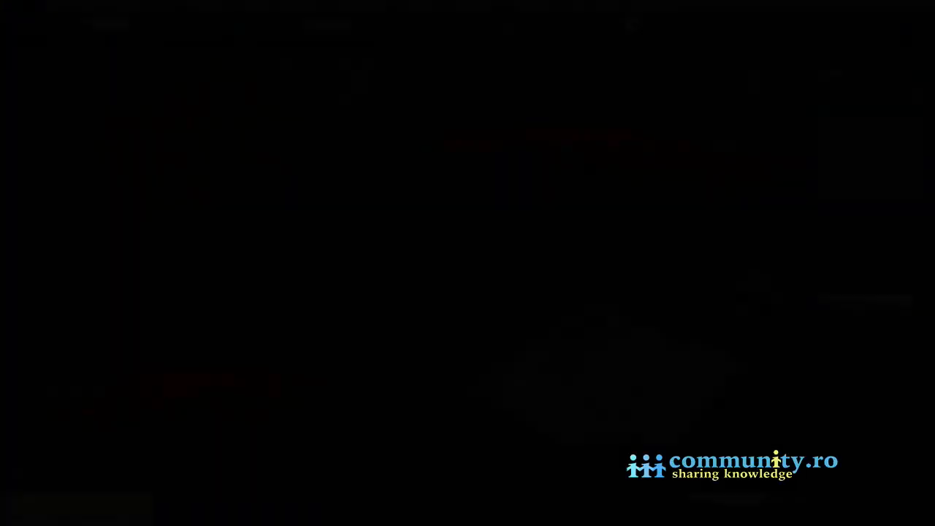
left_click_drag(194, 460, 752, 437)
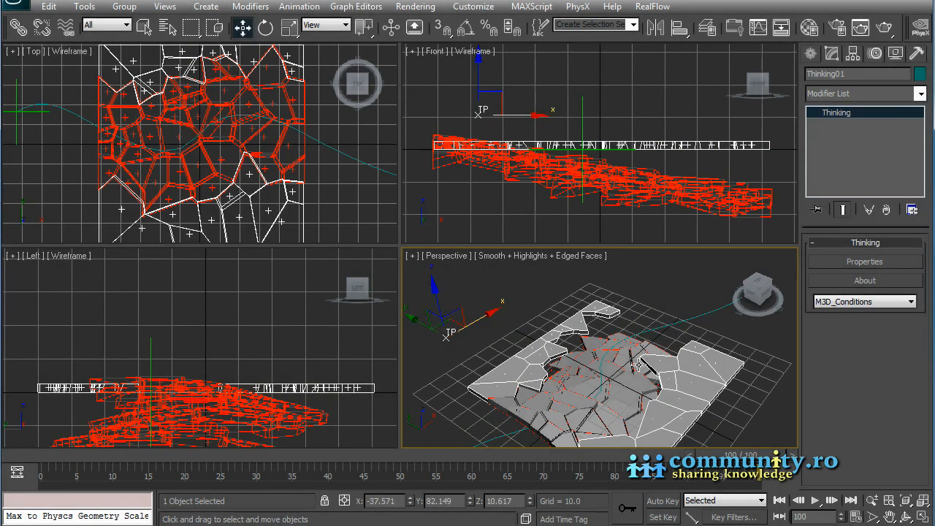
left_click_drag(741, 454, 733, 432)
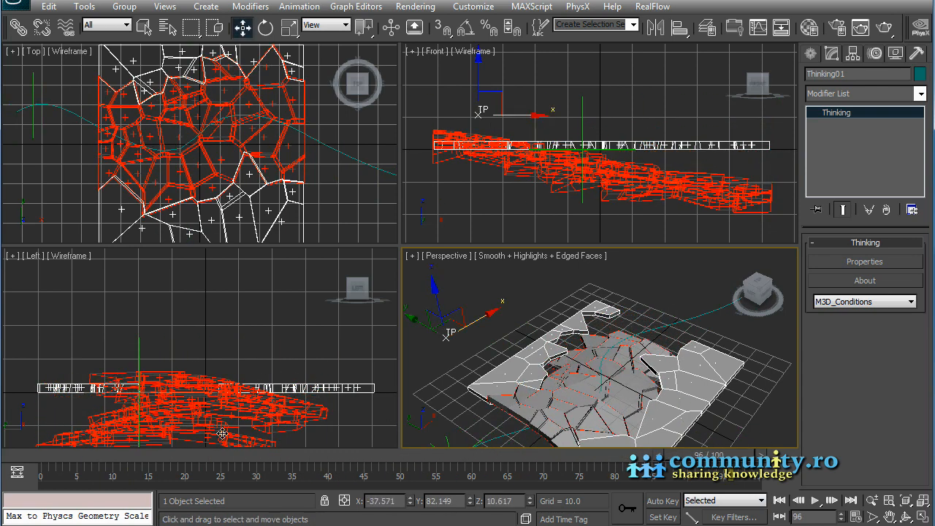
left_click_drag(698, 456, 526, 475)
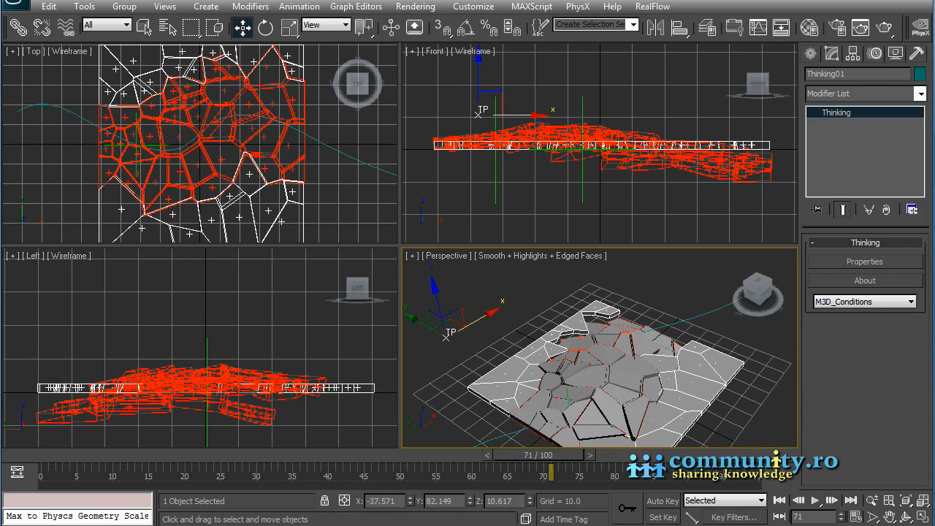
Step: Create a dynamic set named Friction under Dynamics and enlarge its wire area
left_click(904, 268)
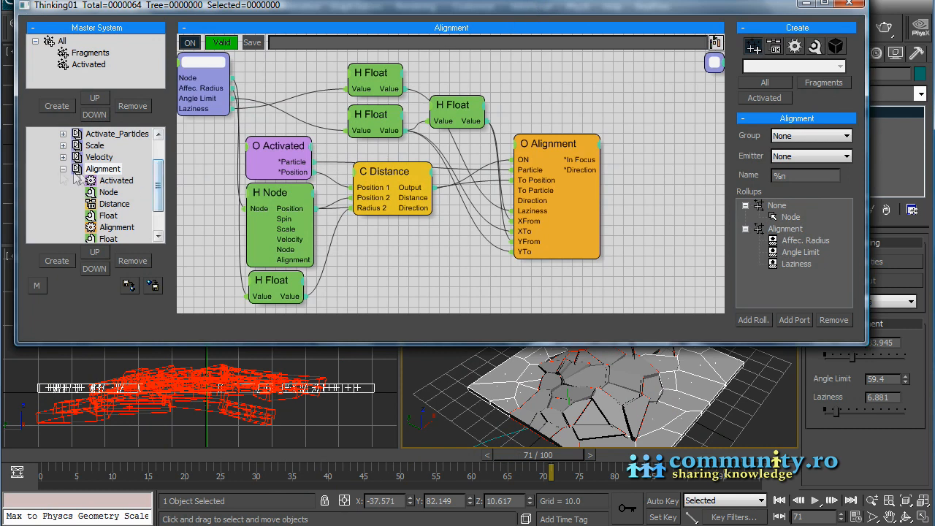
left_click(89, 157)
left_click(57, 261)
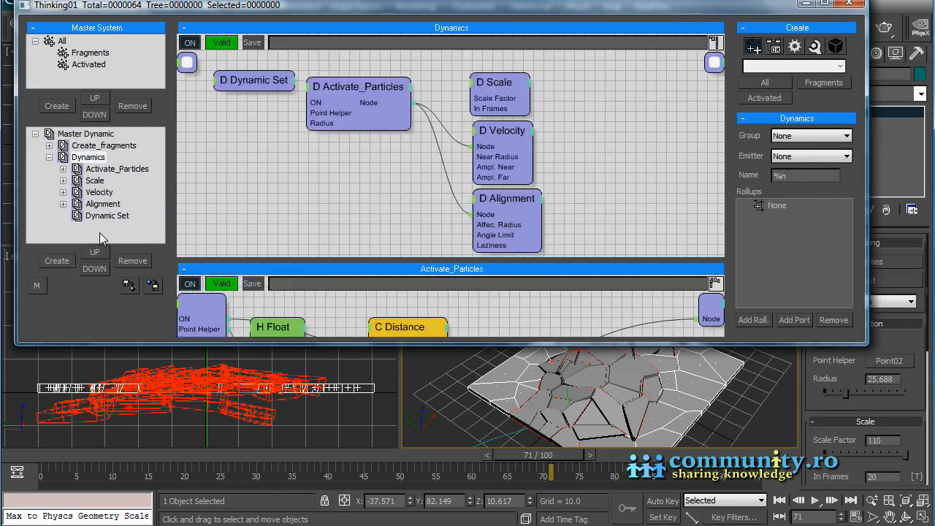
left_click(108, 217)
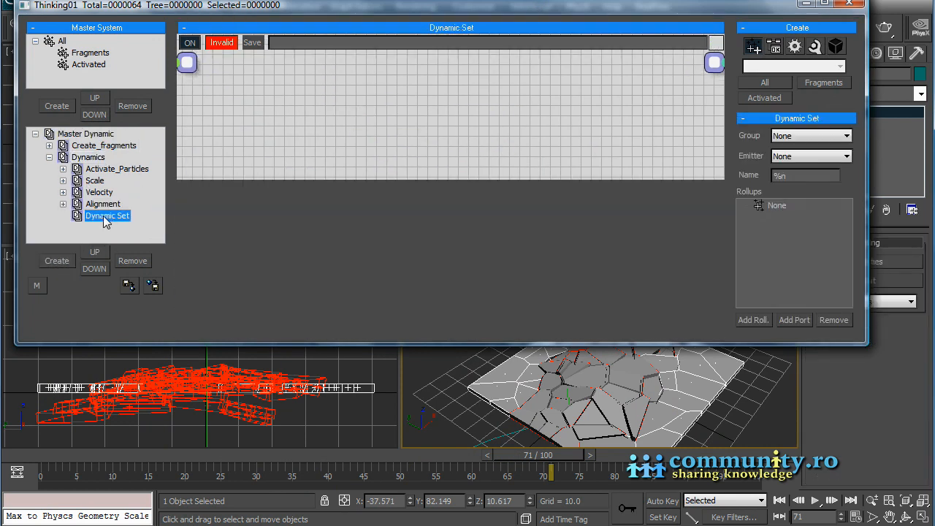
type("Friction")
key("Return")
left_click_drag(277, 179, 276, 324)
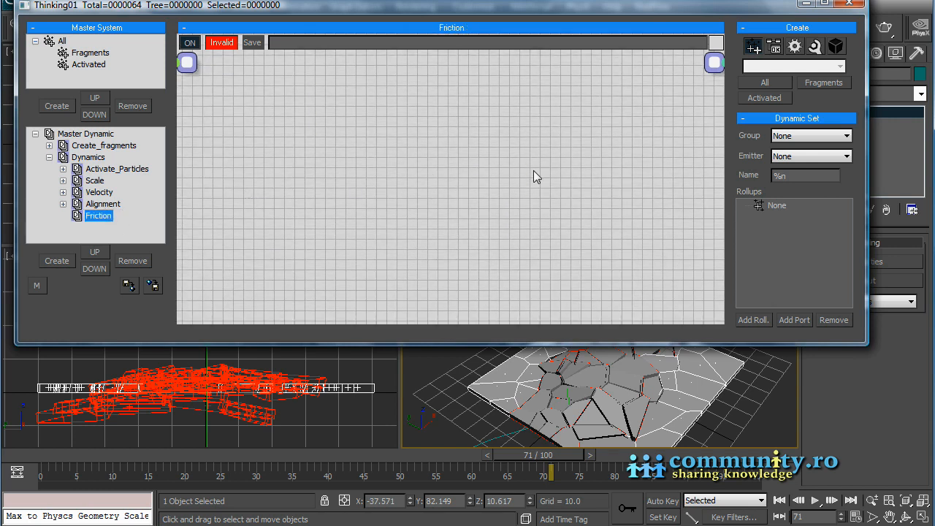
Step: Add a PPass initiator to the Friction set and assign it the Activated group
left_click(793, 66)
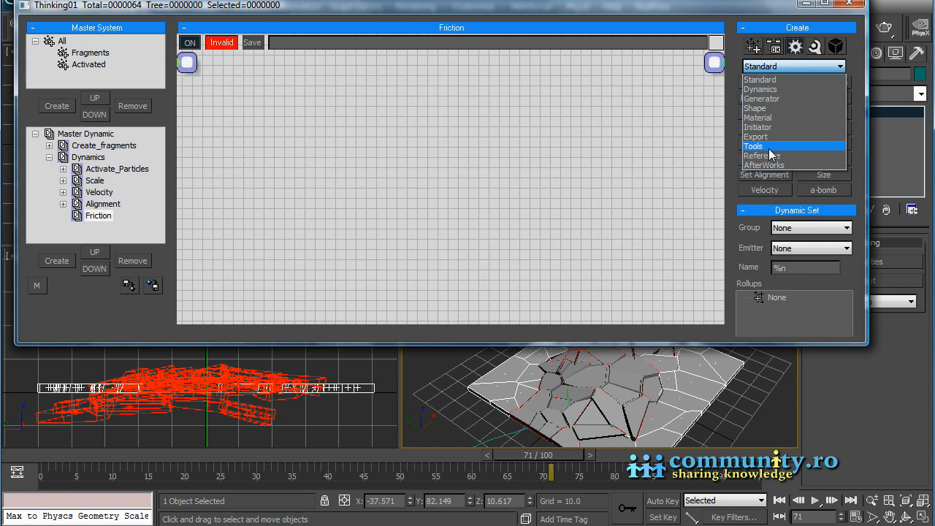
left_click(768, 127)
left_click(823, 83)
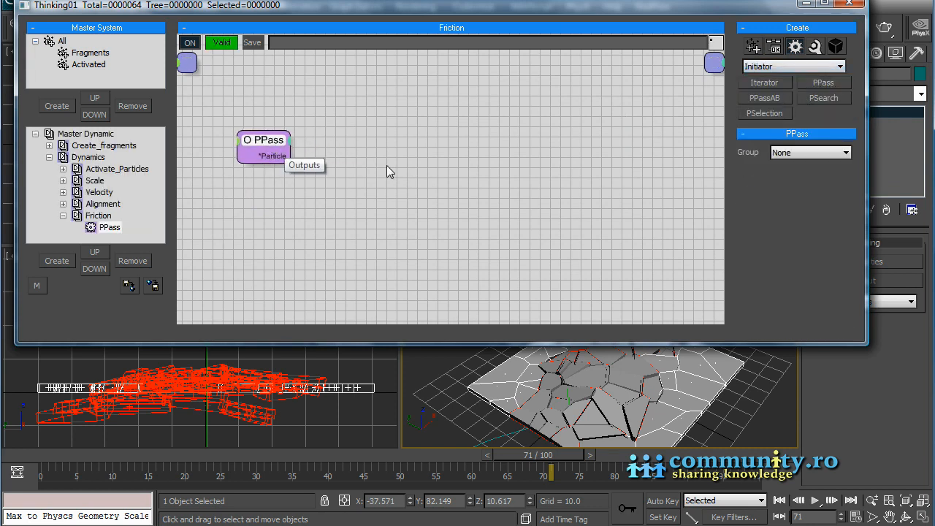
left_click(791, 152)
left_click(794, 192)
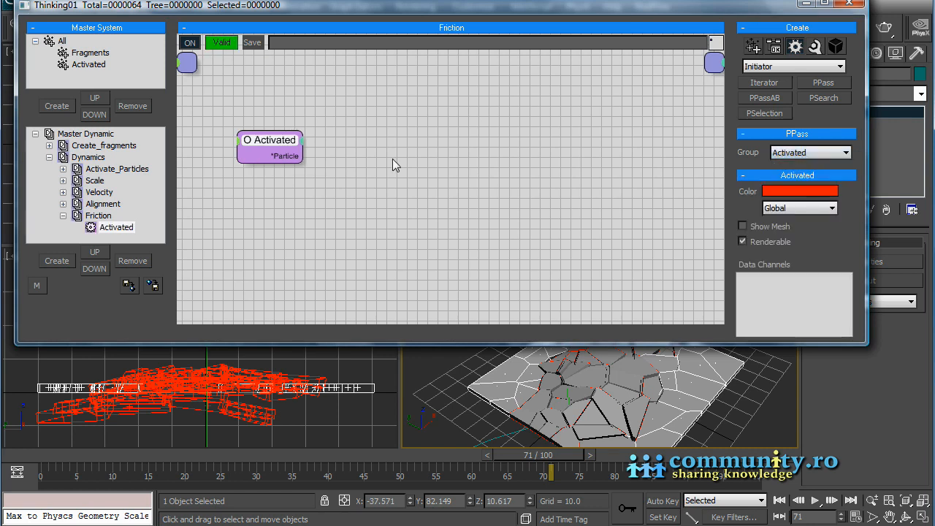
left_click_drag(282, 145, 286, 142)
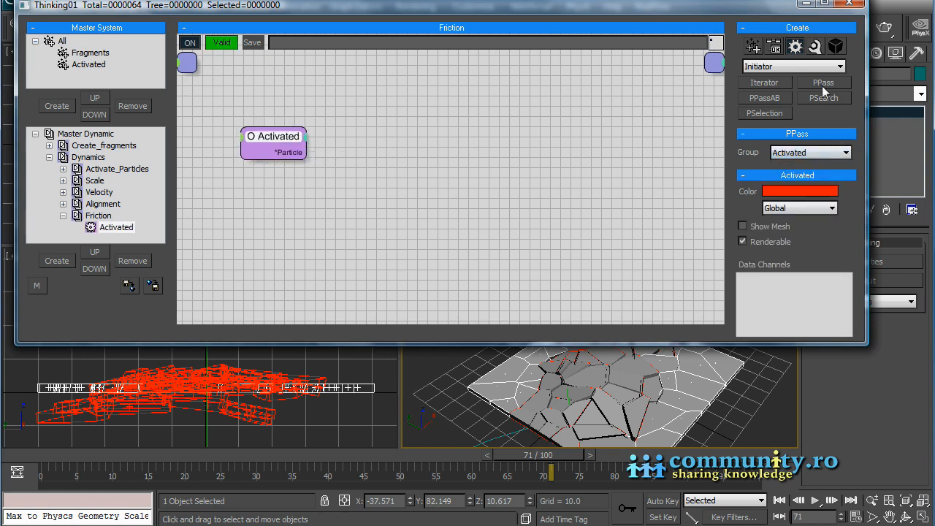
Step: Add a Node helper to the Friction set and expose its Node port as an input of the set
left_click(816, 47)
left_click(277, 216)
left_click_drag(302, 223, 191, 65)
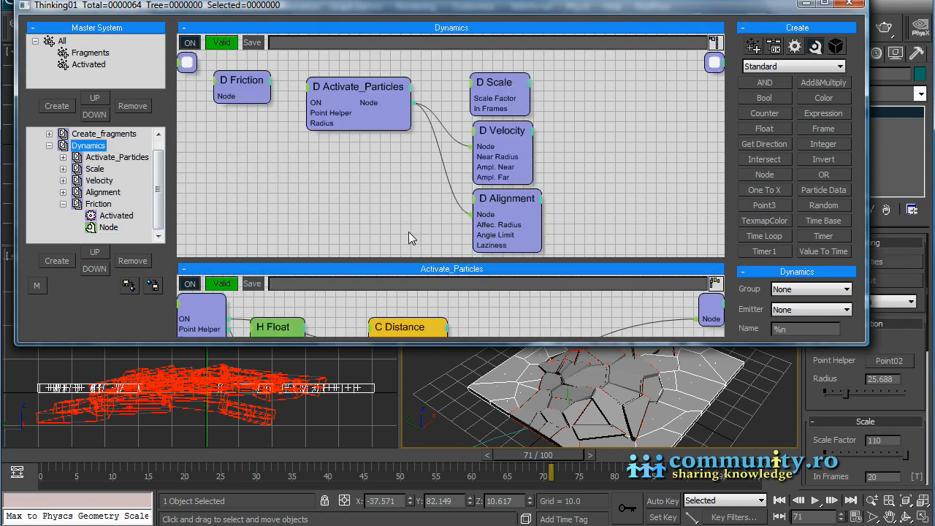
Step: Place the Friction set below Alignment in the Dynamics wire area and wire the Activate_Particles Node output to its Node input
left_click_drag(414, 254, 413, 299)
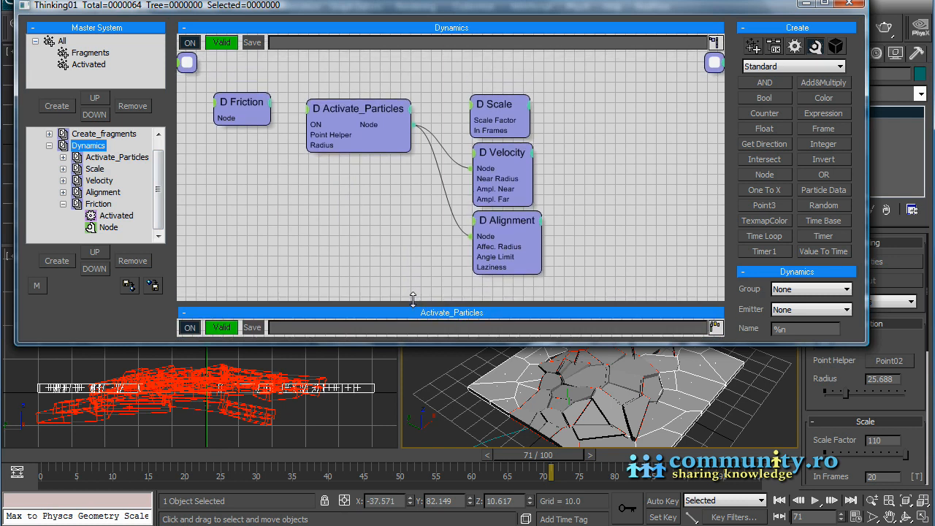
middle_click_drag(392, 211, 401, 176)
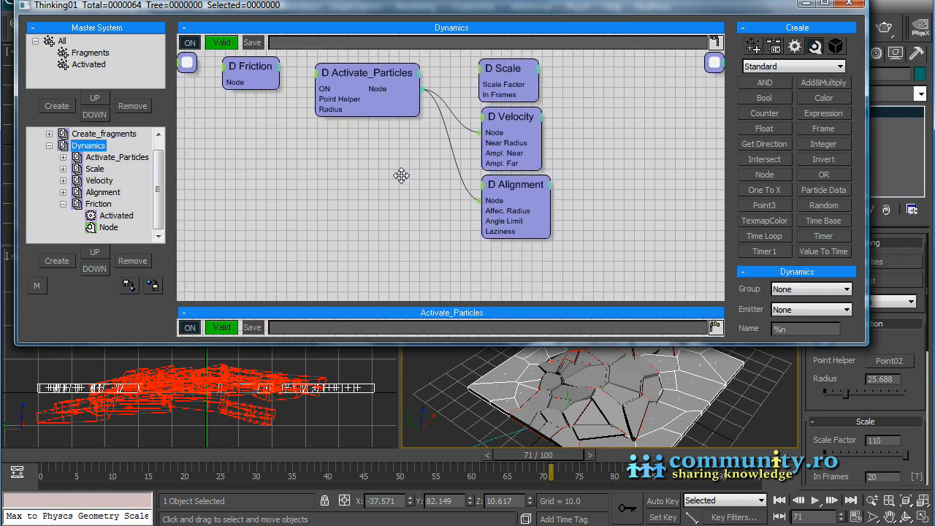
left_click_drag(252, 70, 514, 259)
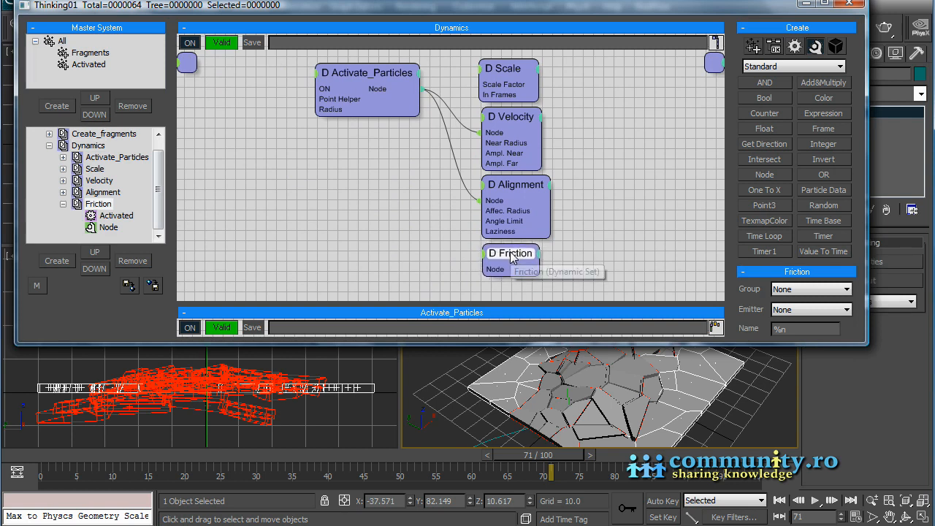
left_click_drag(422, 89, 482, 269)
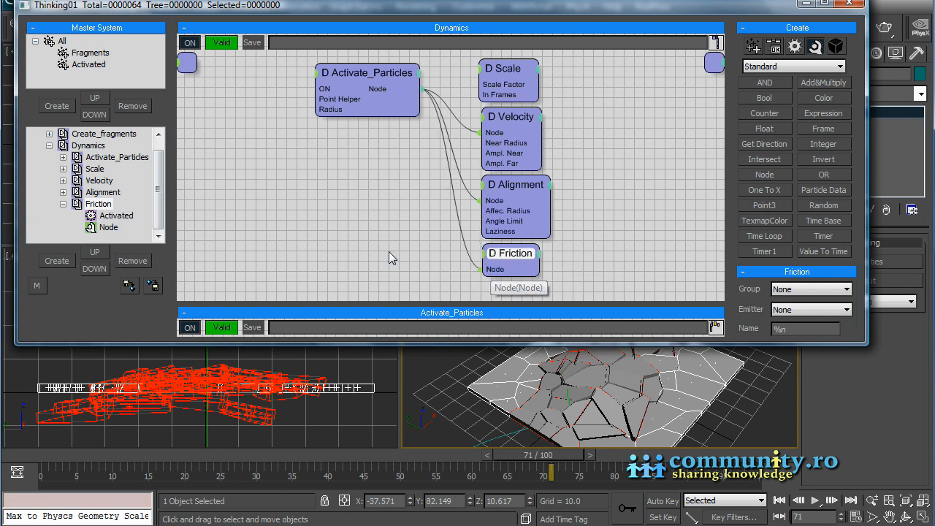
Step: Reopen the Friction set and enable the Position output on the Activated initiator
left_click(103, 192)
left_click(98, 204)
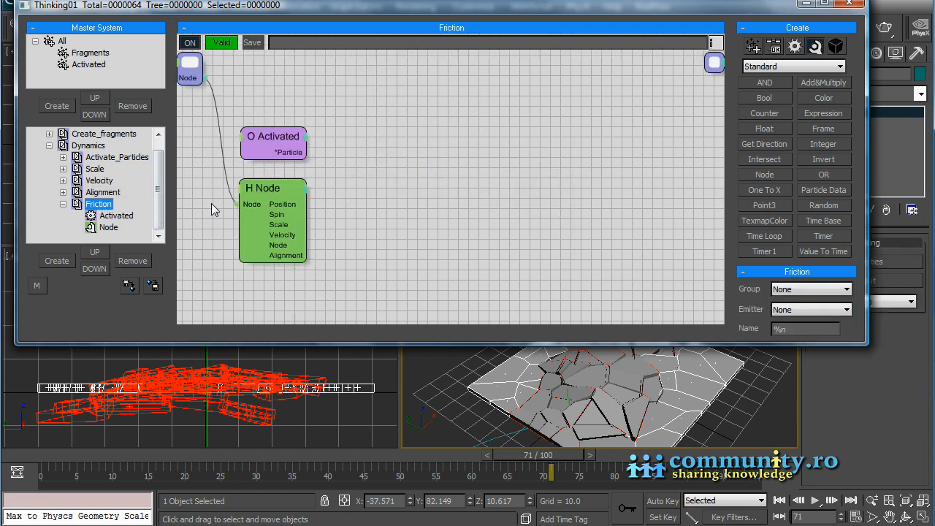
double_click(269, 188)
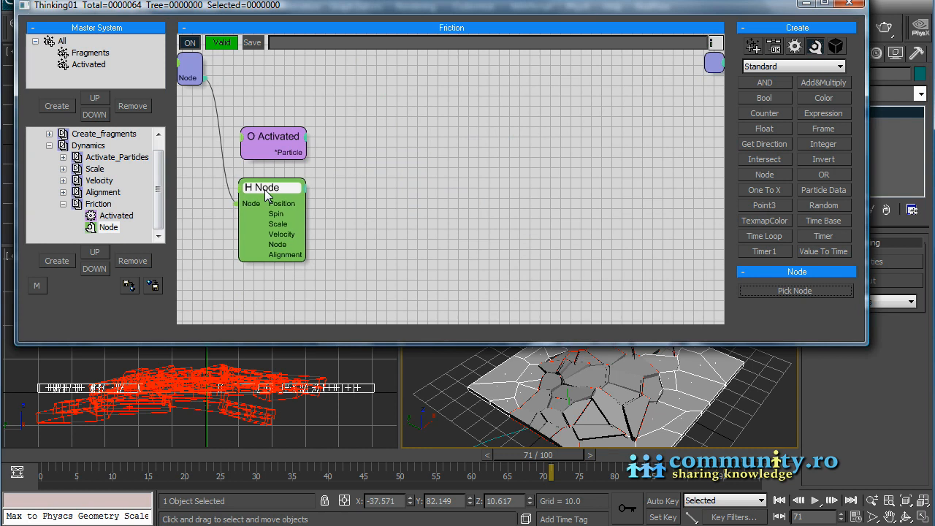
right_click(299, 150)
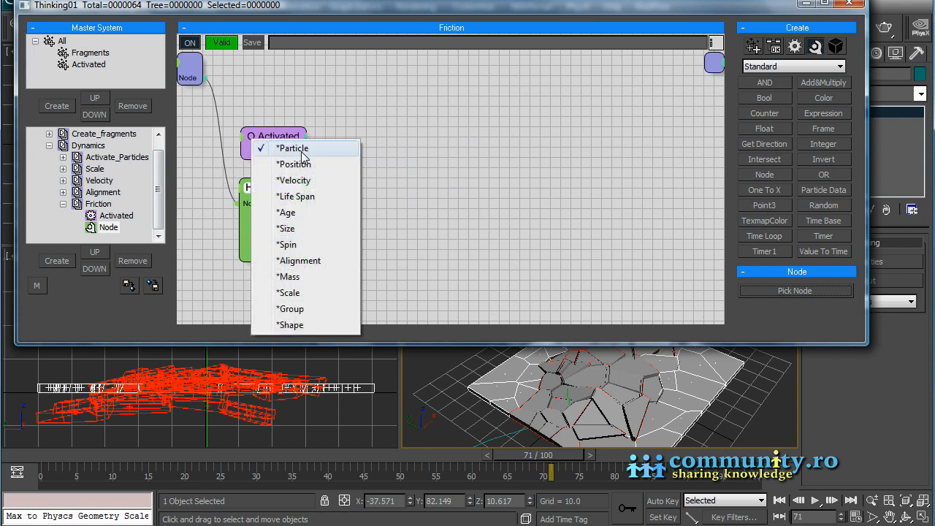
left_click(299, 165)
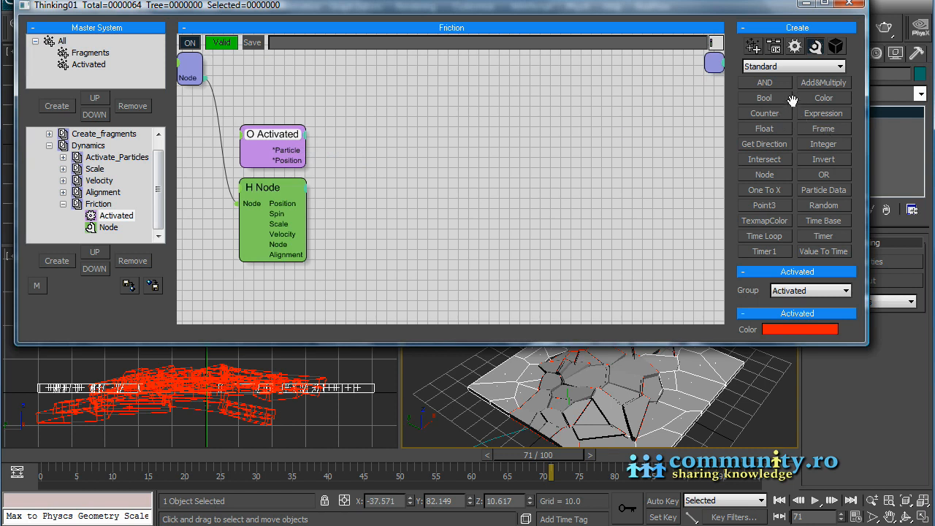
Step: Add a Distance condition to the Friction set, placed beyond the Activated and Node operators
left_click_drag(861, 82, 860, 60)
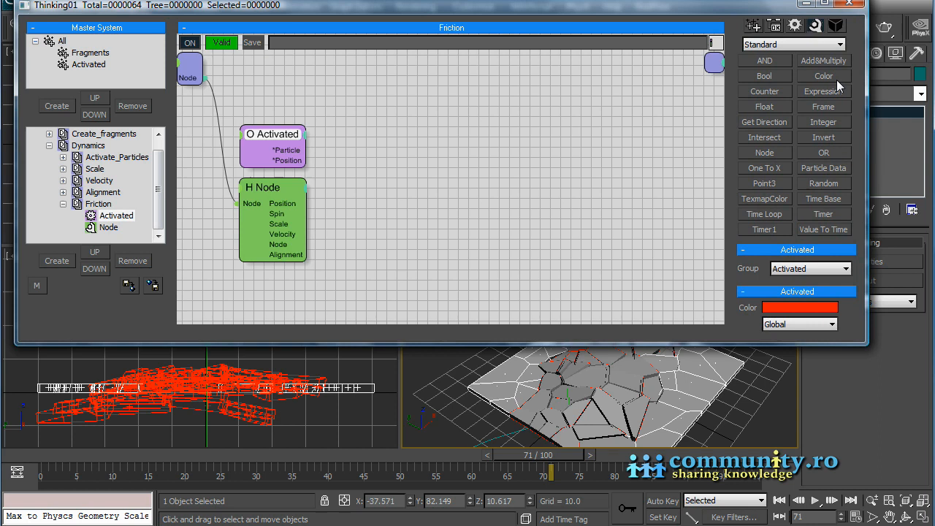
scroll(808, 71, "up", 2)
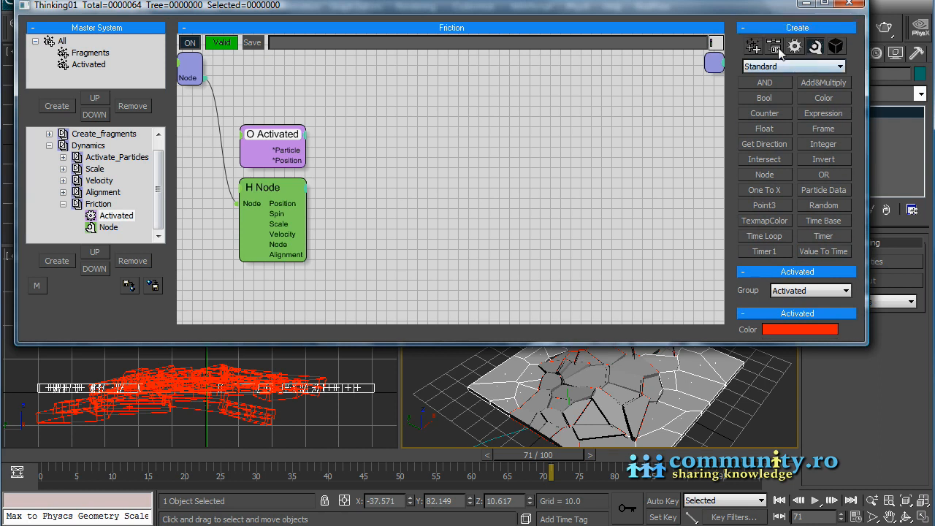
left_click(776, 48)
left_click(832, 84)
left_click(451, 133)
left_click_drag(486, 144, 504, 144)
Step: Add two Point3 helpers, one beside the Activated initiator and one beside the Node helper
left_click(816, 47)
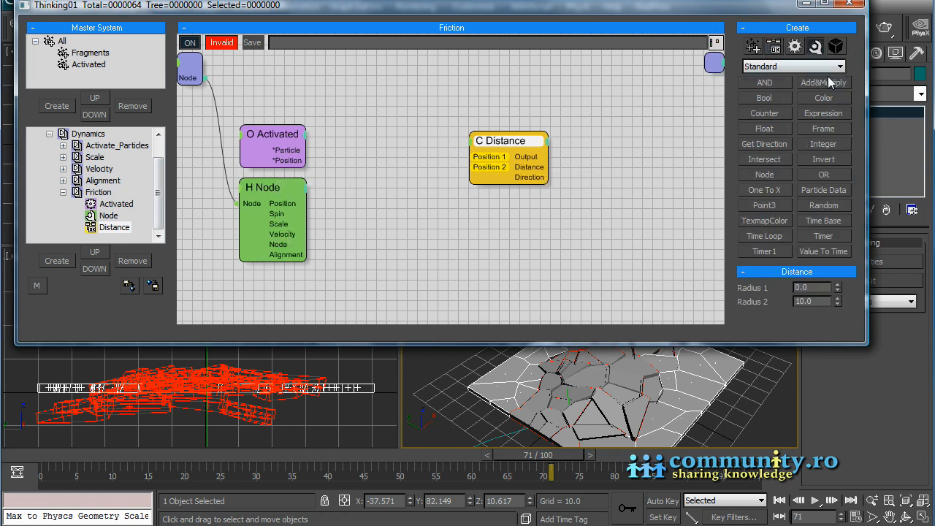
left_click(777, 208)
left_click(352, 152)
left_click_drag(384, 162, 369, 139)
left_click(763, 207)
left_click(412, 209)
left_click_drag(413, 211, 379, 212)
Step: Add a second pair of Point3 helpers between the first pair and the Distance condition, shifting Distance to make room
left_click_drag(511, 144, 528, 146)
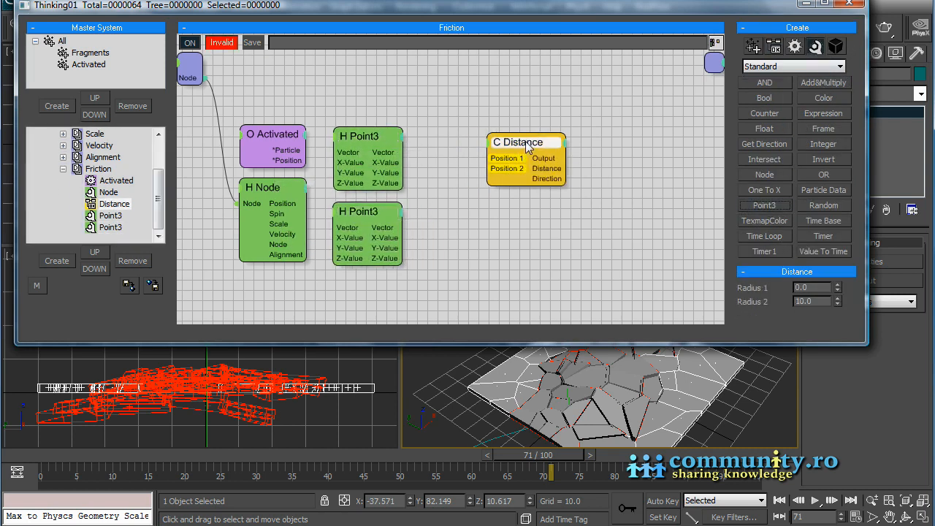
left_click(440, 150)
left_click_drag(440, 151, 427, 136)
left_click_drag(512, 143, 541, 165)
left_click(764, 205)
left_click(449, 209)
left_click_drag(490, 226, 466, 223)
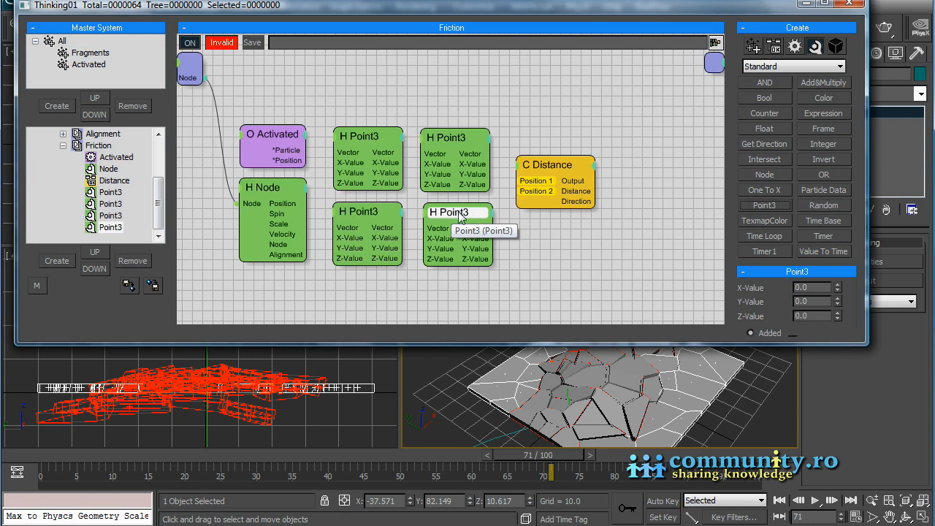
Step: Wire the Activated and Node positions into the first Point3 helpers, and pass only their X and Y values to the second pair
left_click_drag(306, 160, 352, 161)
left_click_drag(306, 204, 347, 230)
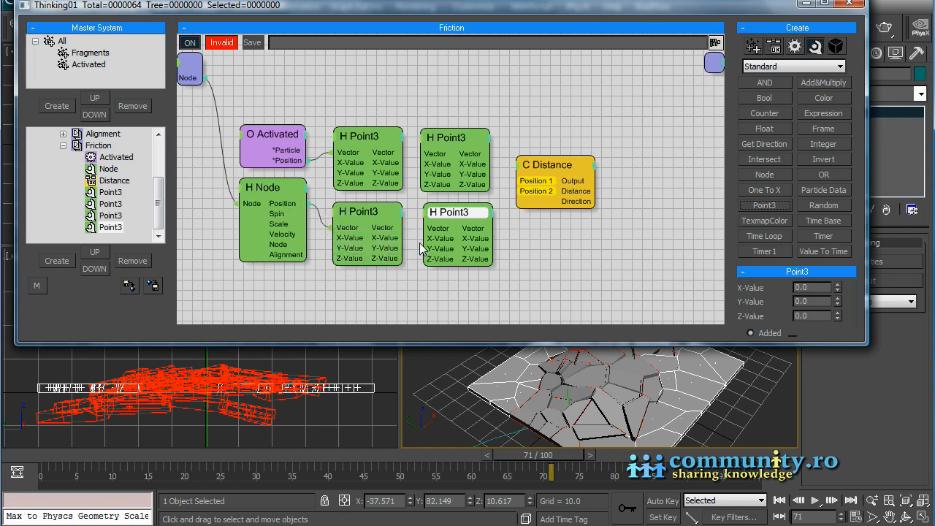
left_click_drag(402, 162, 421, 174)
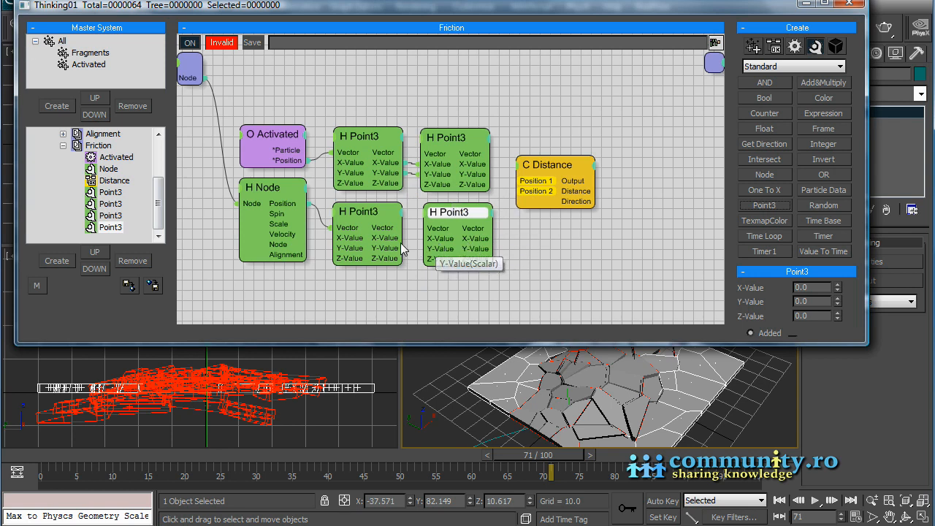
left_click_drag(385, 244, 429, 252)
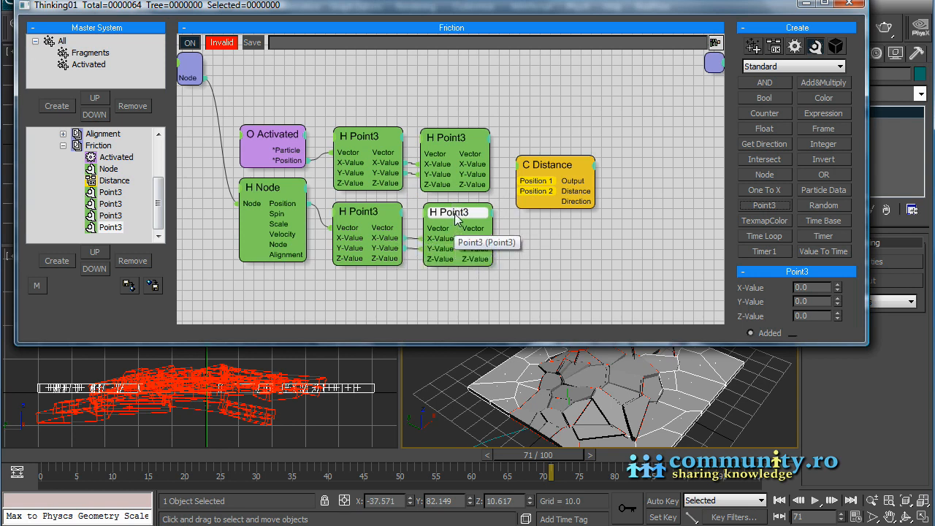
Step: Check the Z-Value settings of the two Point3 helpers nearest the Distance condition
left_click(449, 138)
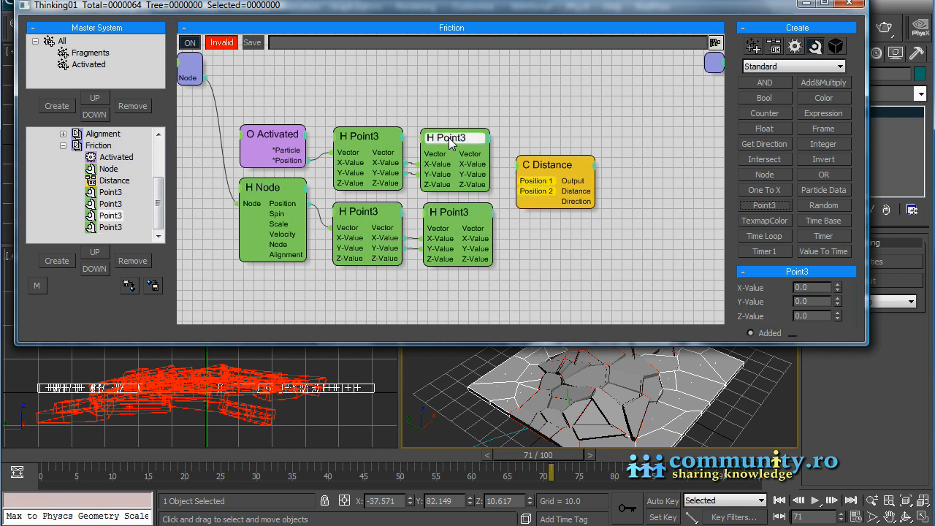
left_click_drag(853, 317, 853, 217)
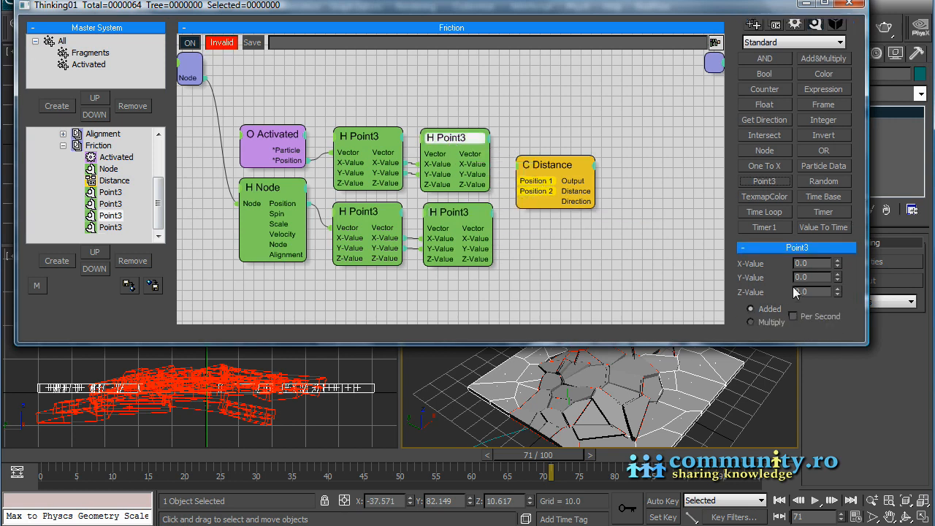
left_click(471, 213)
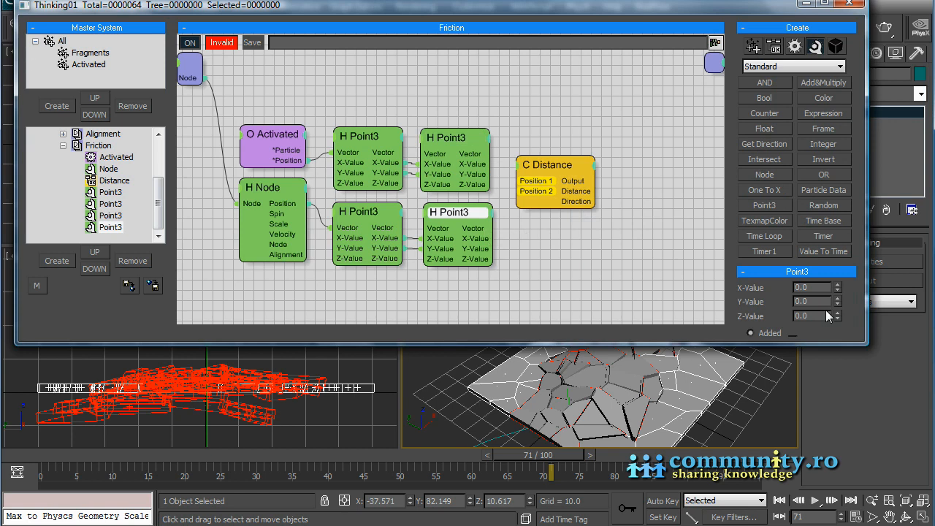
left_click_drag(851, 298, 850, 274)
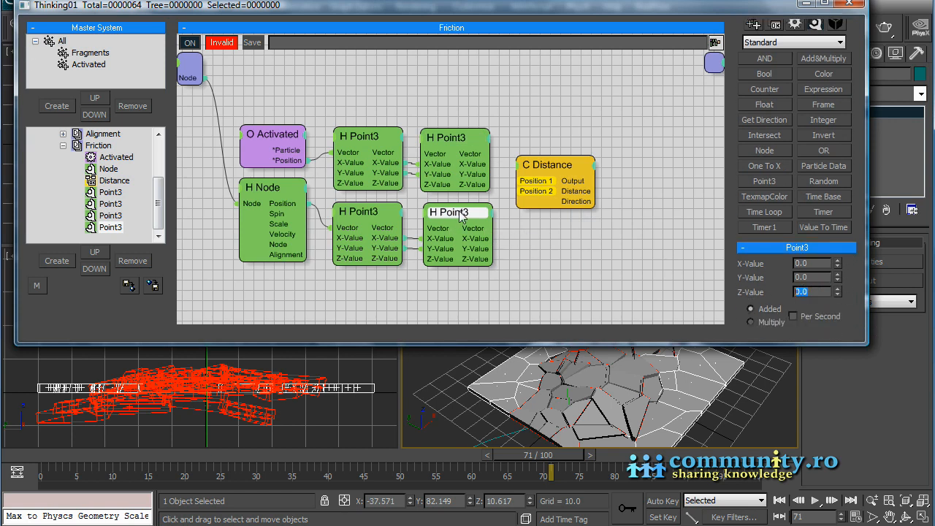
Step: Wire the Vector outputs of the second Point3 pair into Position 1 and Position 2 of the Distance condition
left_click_drag(490, 154, 517, 180)
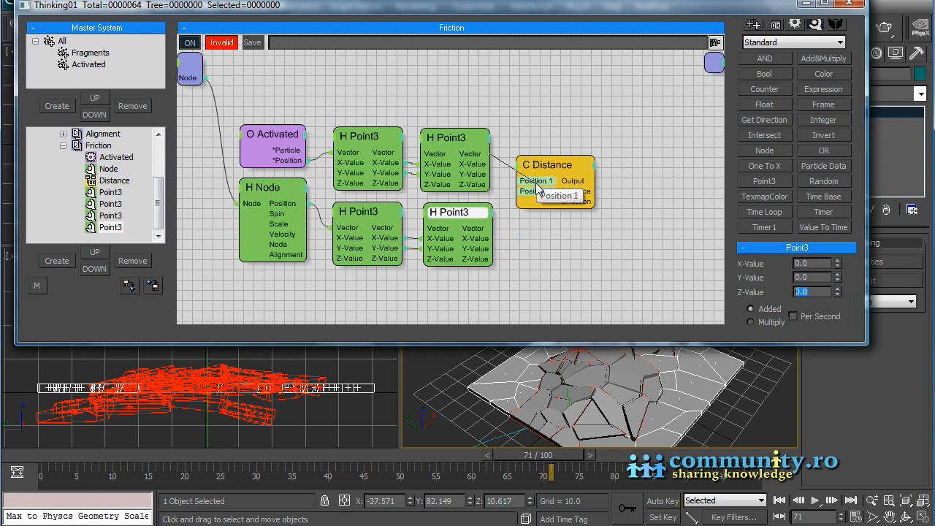
left_click_drag(492, 228, 516, 191)
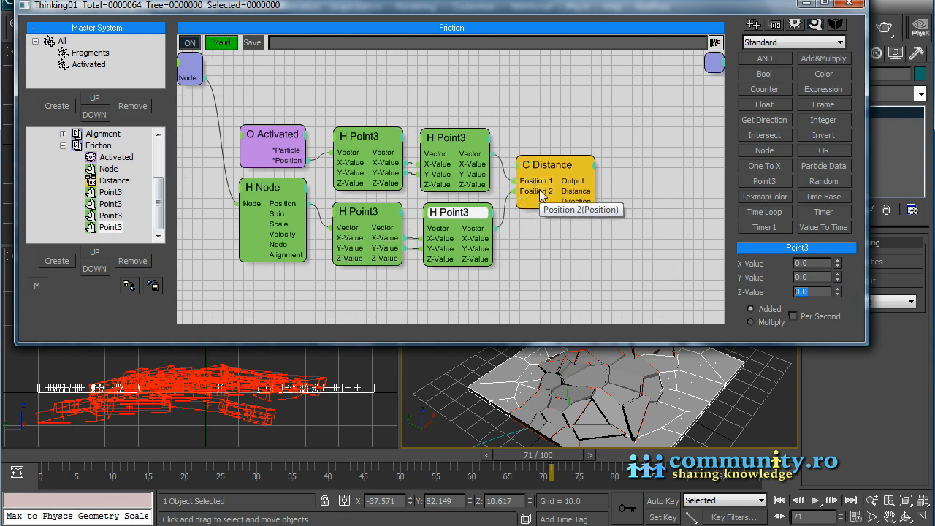
left_click(549, 166)
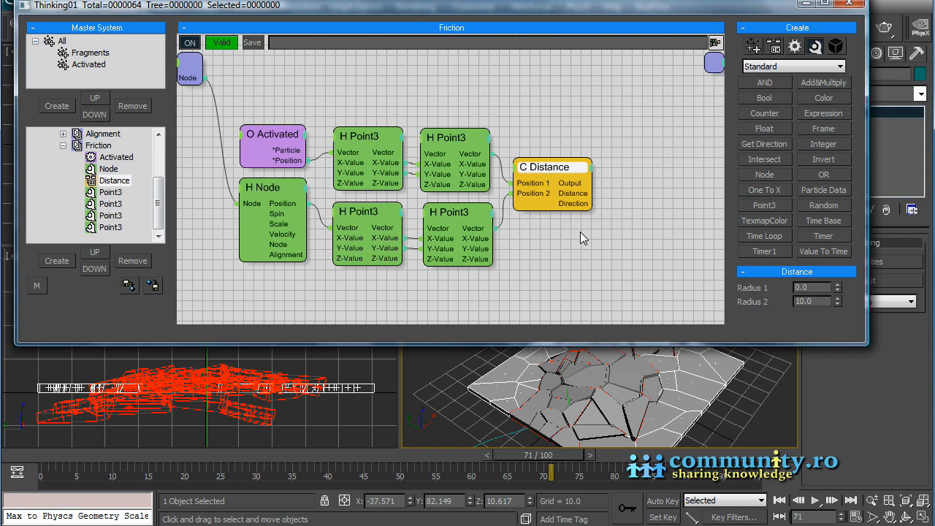
Step: Add a Friction operator from the Dynamics category and wire the Activated Particle output to its Particle input
left_click(795, 47)
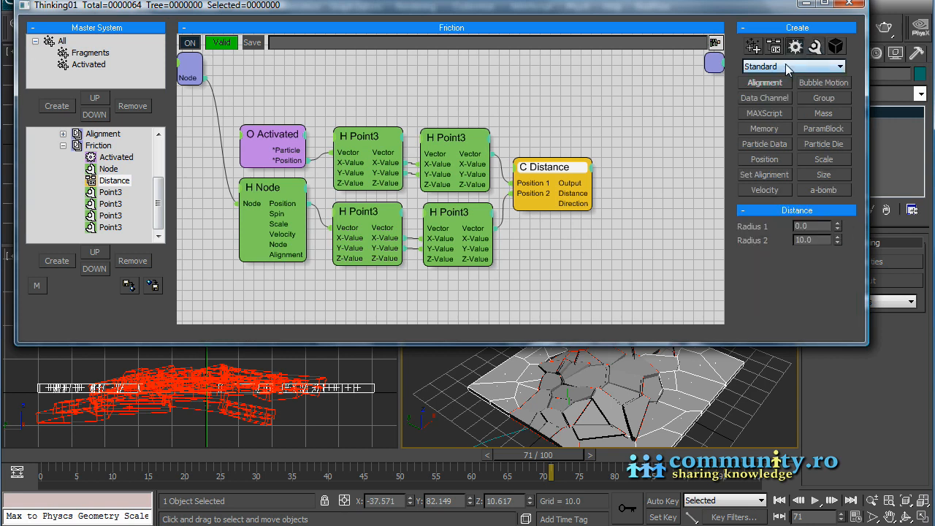
left_click(788, 67)
left_click(775, 89)
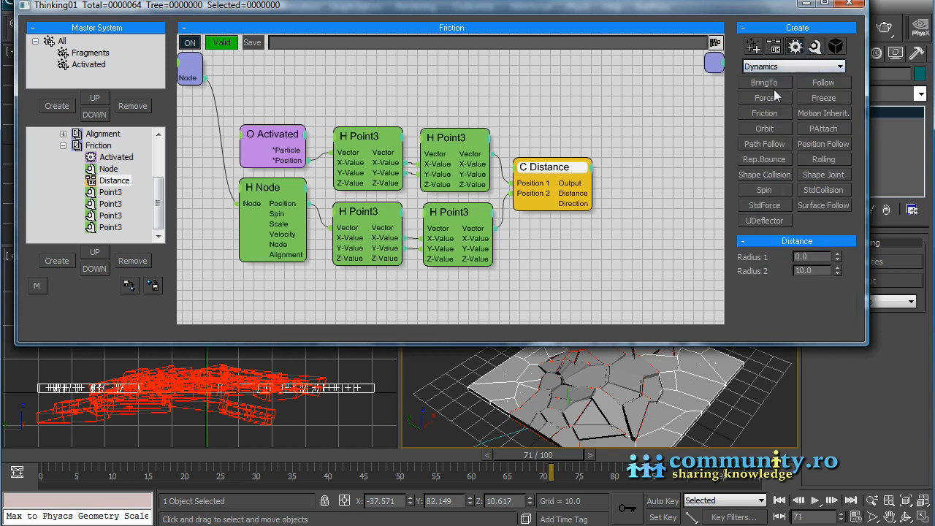
left_click(746, 115)
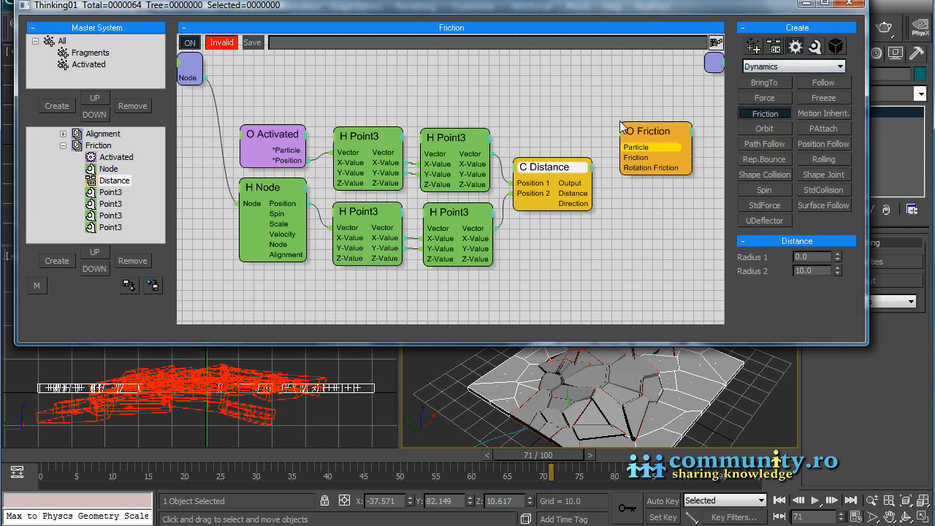
left_click_drag(661, 131, 672, 93)
left_click_drag(278, 148, 669, 103)
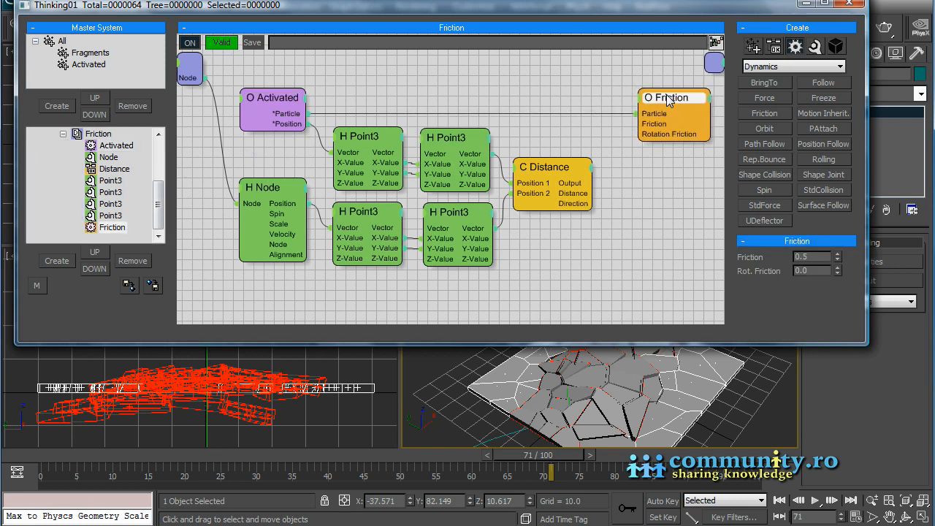
Step: Add a Float helper above the Point3 helpers and expose its Value port as an input of the Friction set
left_click(817, 49)
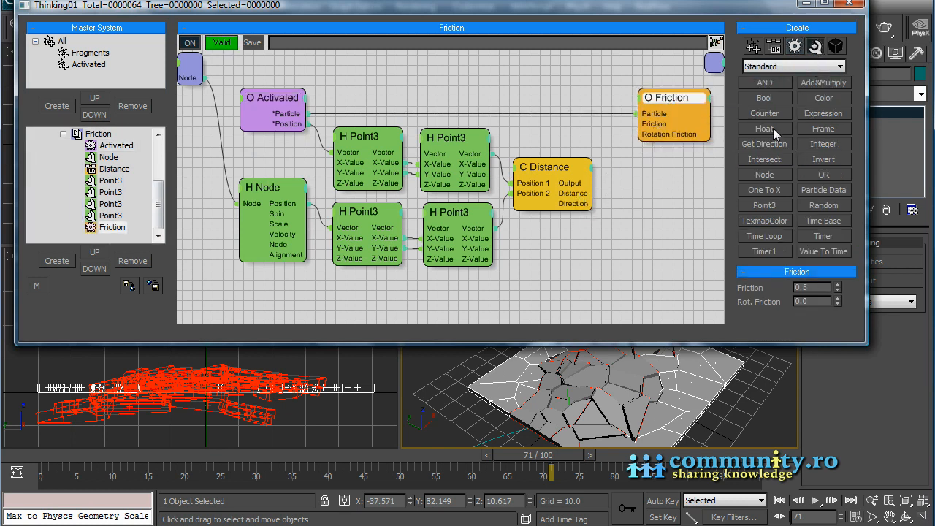
left_click(773, 128)
left_click(453, 82)
left_click_drag(454, 83, 453, 73)
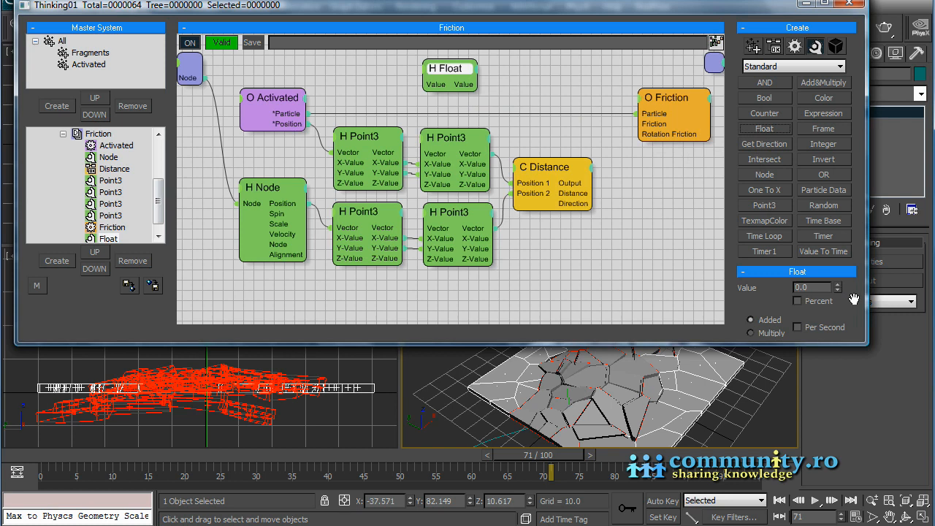
left_click_drag(853, 299, 865, 247)
left_click_drag(437, 86, 193, 64)
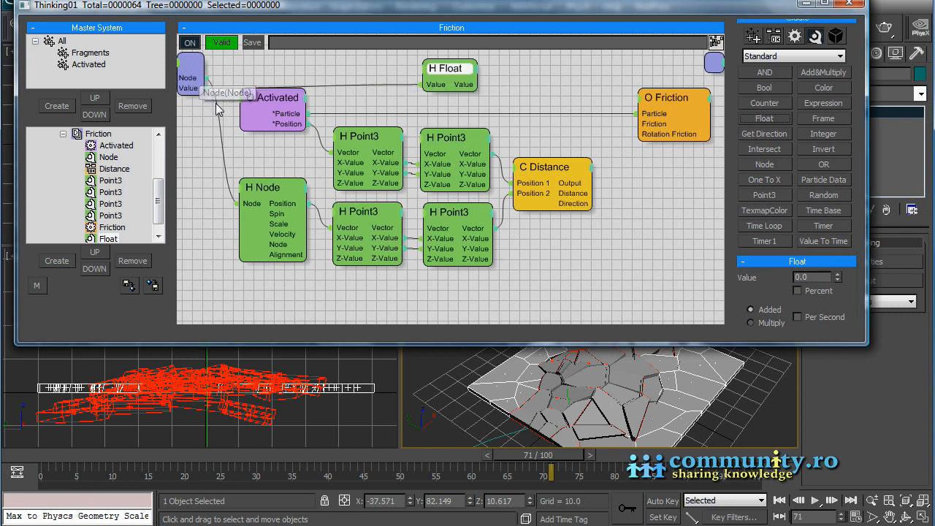
Step: Create a rollup named Friction for the Friction set and move the Value port into it
left_click(98, 135)
left_click_drag(860, 301, 860, 124)
left_click(753, 296)
type("Friction")
key("Return")
left_click_drag(791, 205, 781, 217)
Step: Rename the Value port as Multiplier and give it a Slider control
left_click(793, 218)
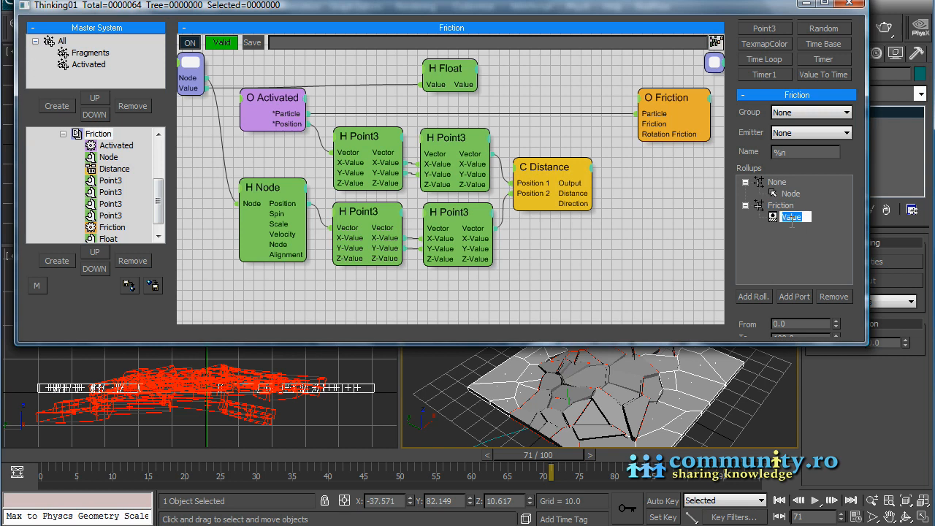
type("Multiplier")
key("Return")
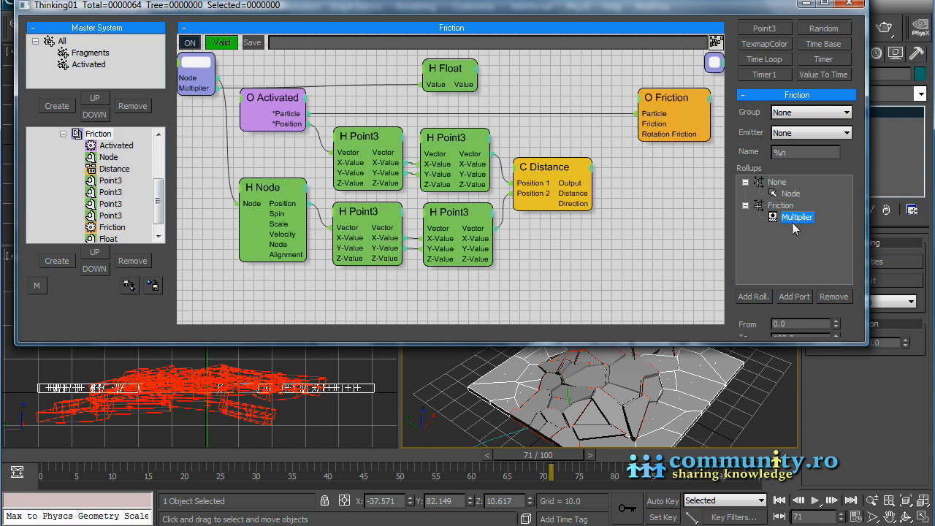
left_click_drag(855, 317, 854, 224)
left_click(832, 320)
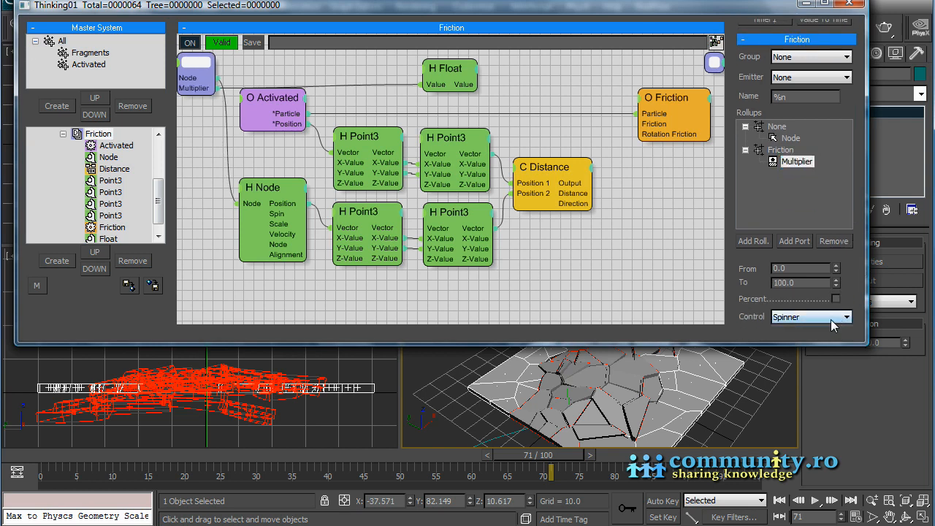
left_click(784, 340)
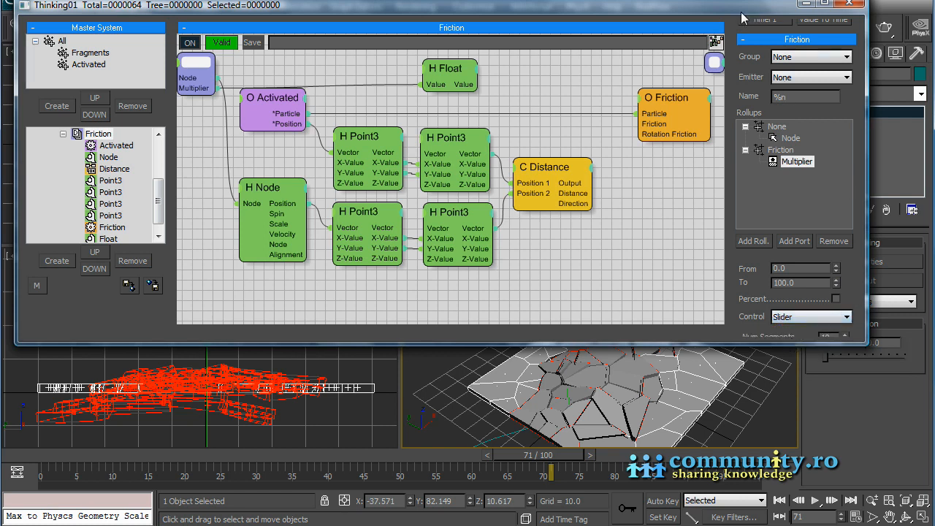
Step: Add an Add&Multiply helper combining the Float Value and Distance outputs, and wire its Value to Friction and Rotation Friction
left_click_drag(640, 12, 635, 2)
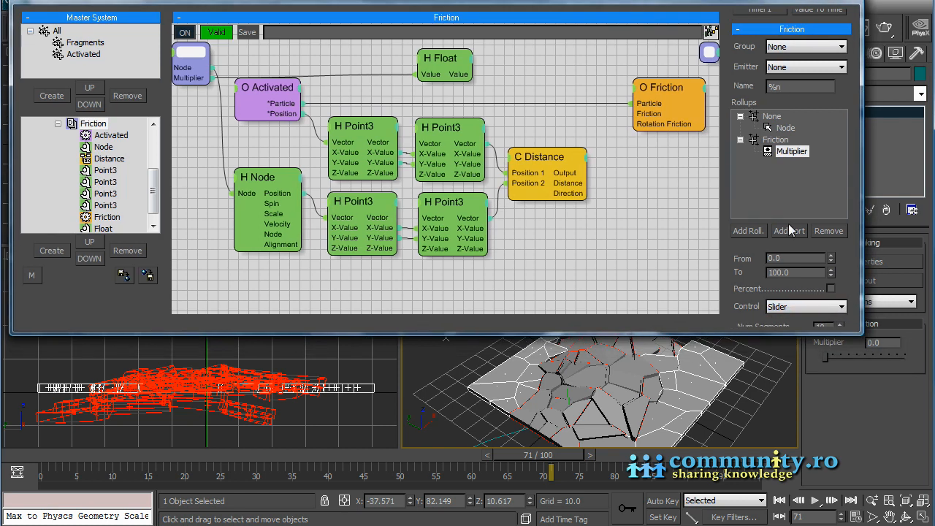
left_click_drag(442, 62, 537, 66)
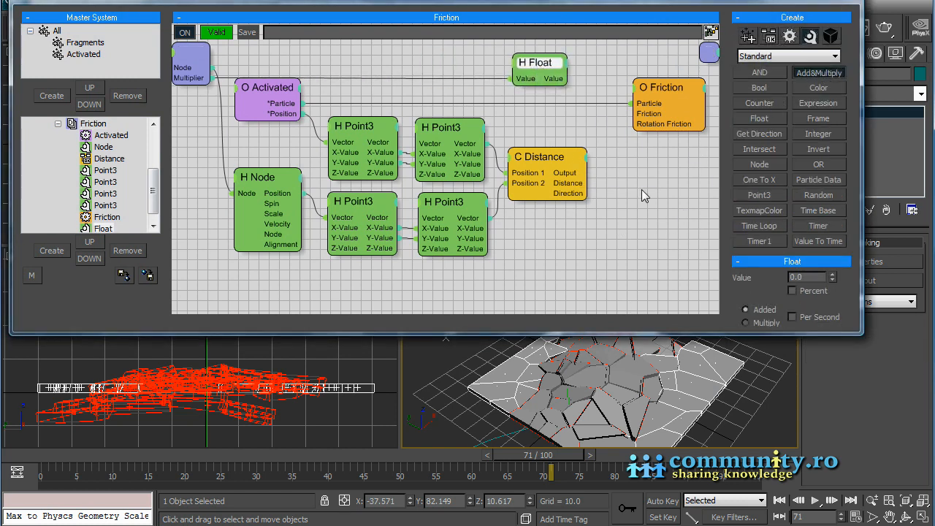
left_click(659, 216)
left_click_drag(659, 216, 643, 164)
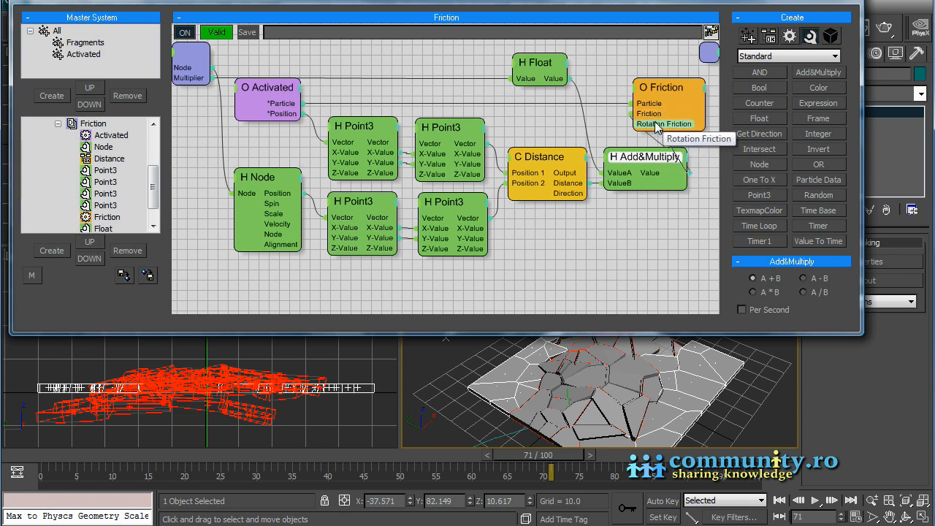
Step: Arrange the nodes so Add&Multiply sits between Float and Friction, and set its operation to A * B
middle_click_drag(607, 240, 576, 262)
left_click_drag(638, 106, 682, 107)
left_click_drag(607, 181, 577, 124)
left_click_drag(671, 111, 672, 92)
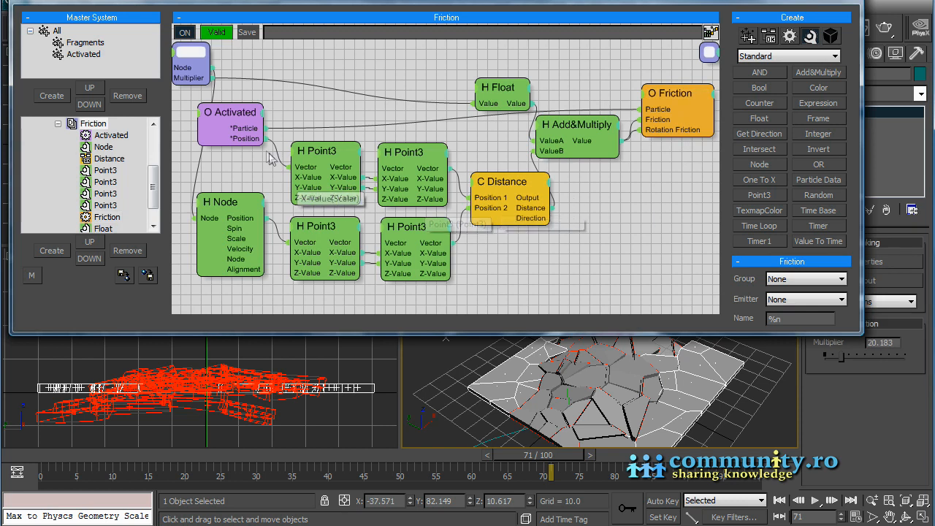
left_click(581, 128)
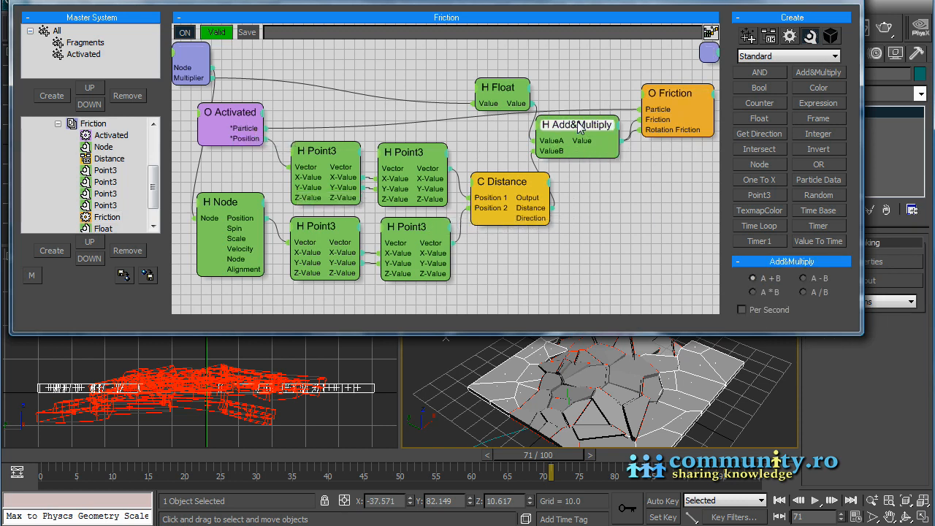
left_click(754, 292)
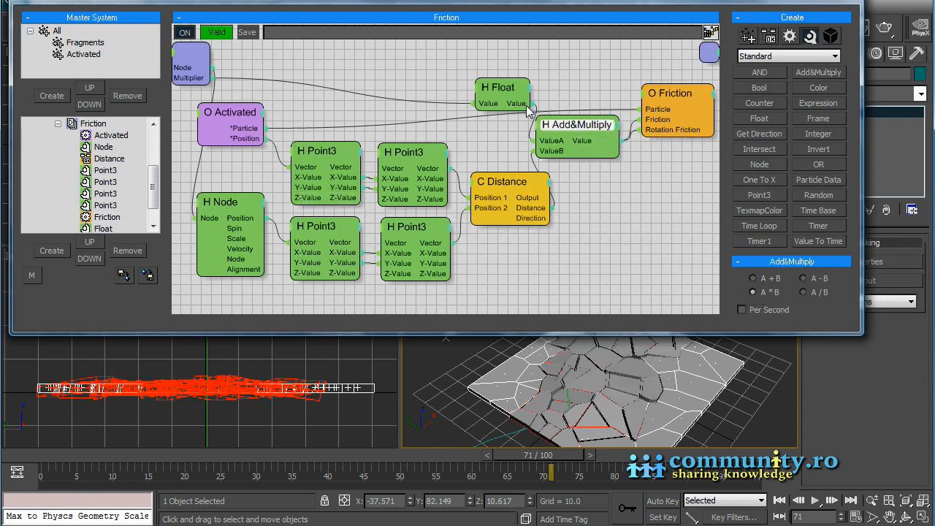
Step: Check the Float and Distance settings, and test the fragment motion up to frame 79 with the friction Multiplier at 0
left_click(508, 86)
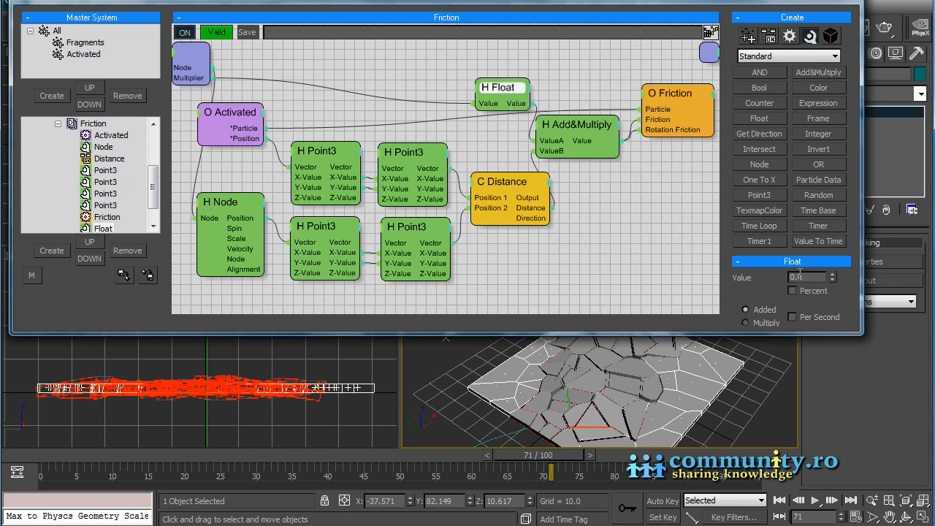
left_click(504, 182)
left_click_drag(552, 468, 414, 471)
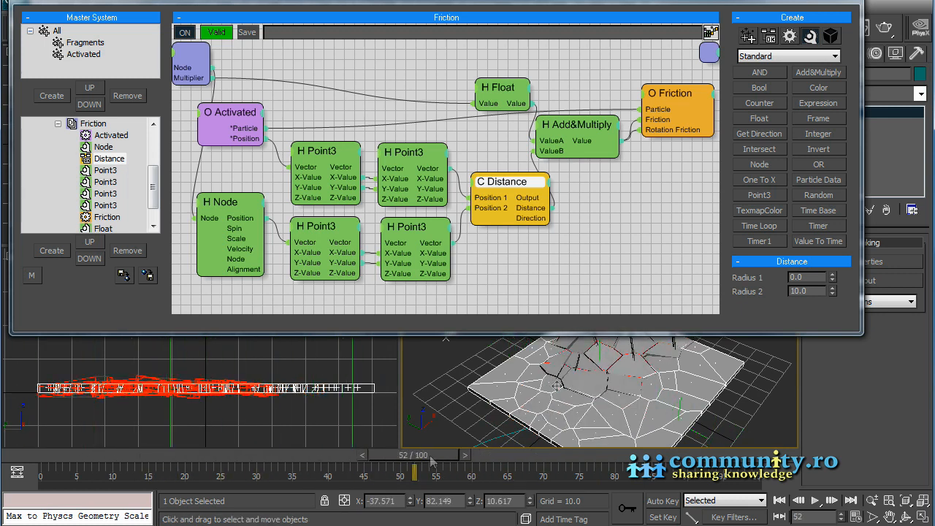
left_click(102, 124)
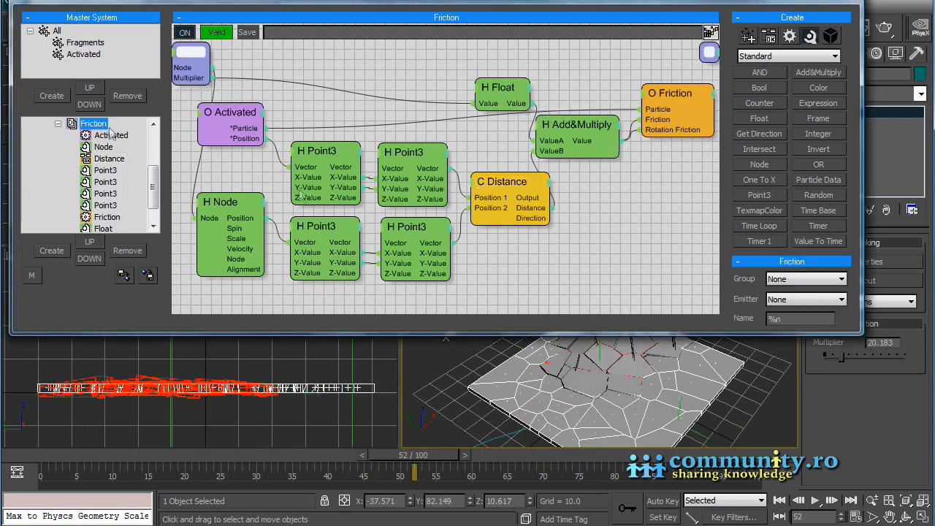
left_click_drag(847, 358, 826, 358)
left_click_drag(460, 455, 636, 458)
left_click_drag(827, 357, 825, 358)
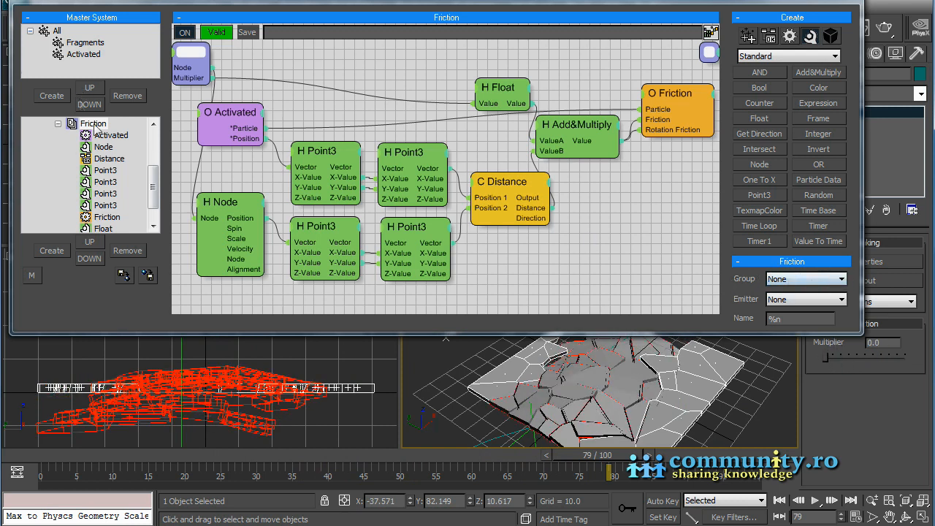
Step: Set the upper limit of the Friction set's Multiplier port to 20
scroll(789, 242, "down", 5)
left_click(803, 201)
left_click_drag(854, 302, 852, 236)
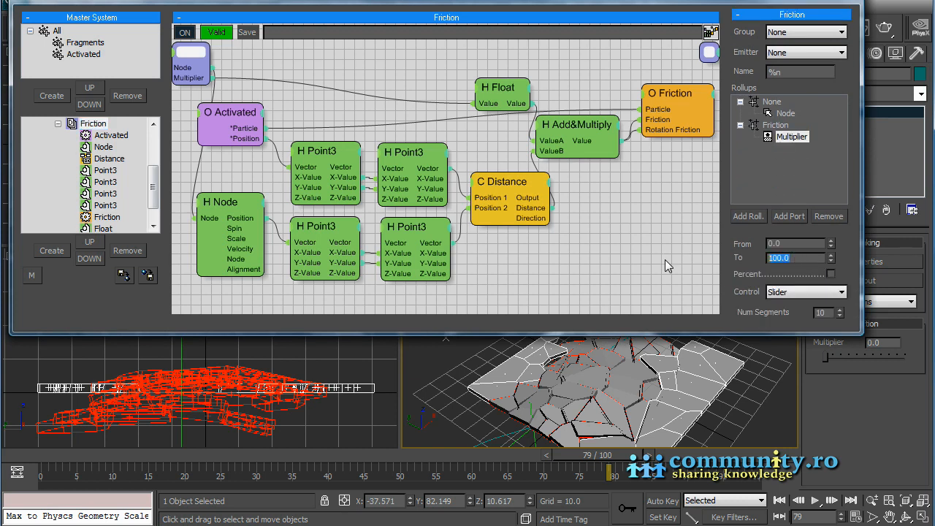
type("20")
key("Return")
Step: Try the friction Multiplier across its range, bring it down to about 0.73, and scrub the animation to check the motion
left_click_drag(825, 356, 921, 359)
left_click_drag(857, 360, 828, 369)
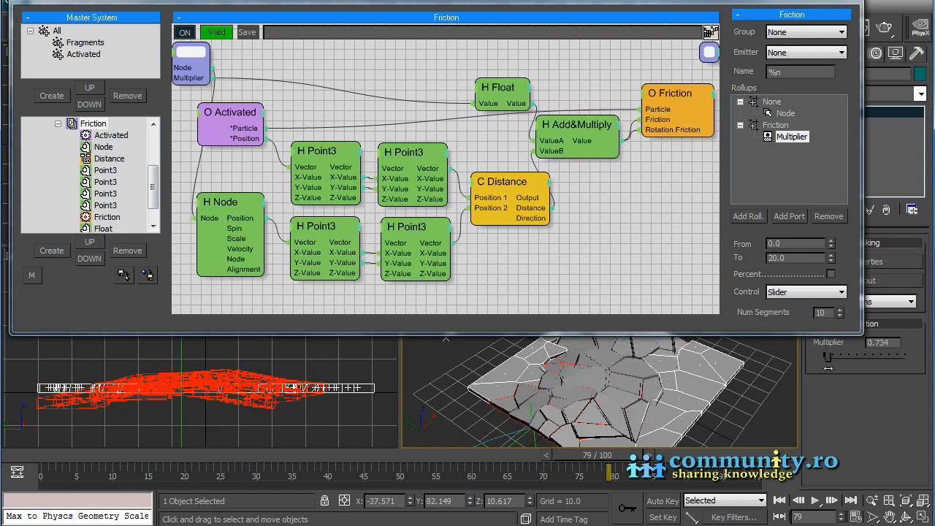
left_click_drag(572, 461, 285, 468)
left_click_drag(365, 471, 484, 471)
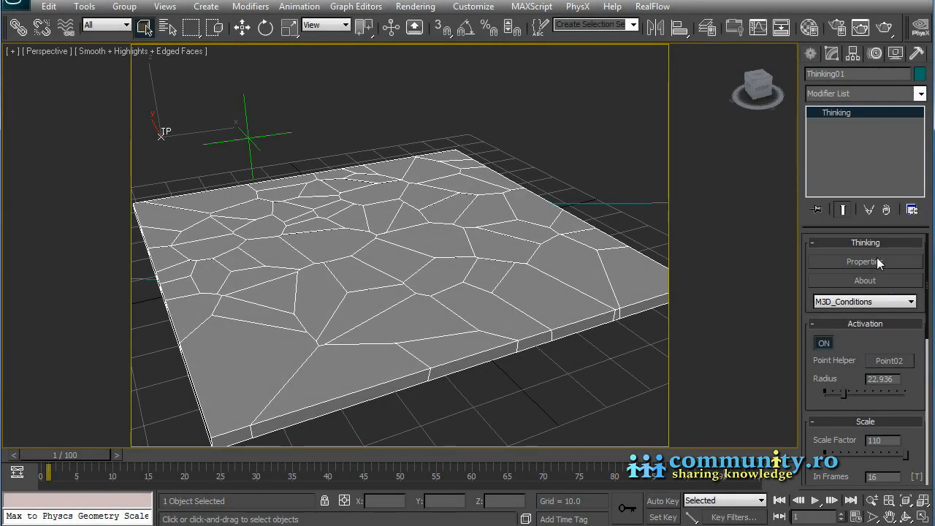
Step: Save the Dynamics set to the render folder as GroundDynamics.thi, with particle groups set to request after loading
left_click(878, 261)
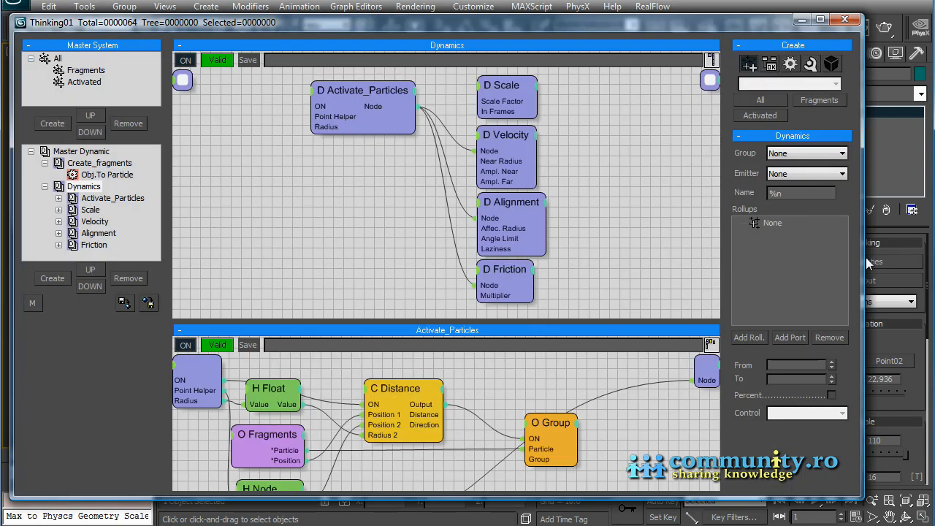
left_click(94, 153)
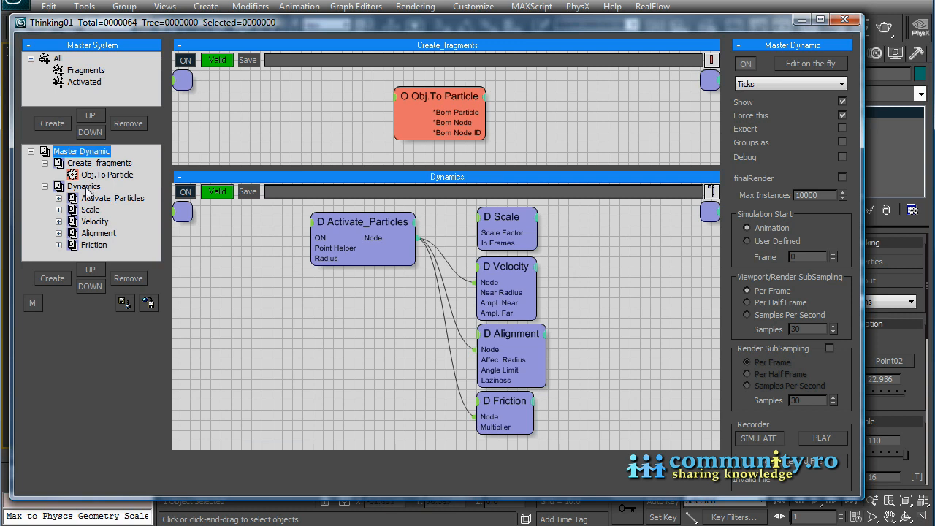
left_click(84, 187)
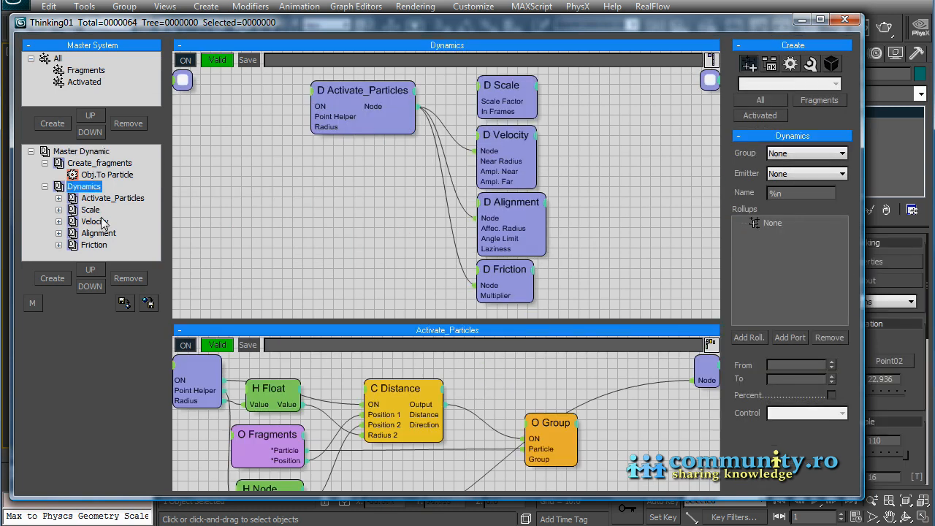
left_click(149, 303)
left_click_drag(212, 8, 373, 88)
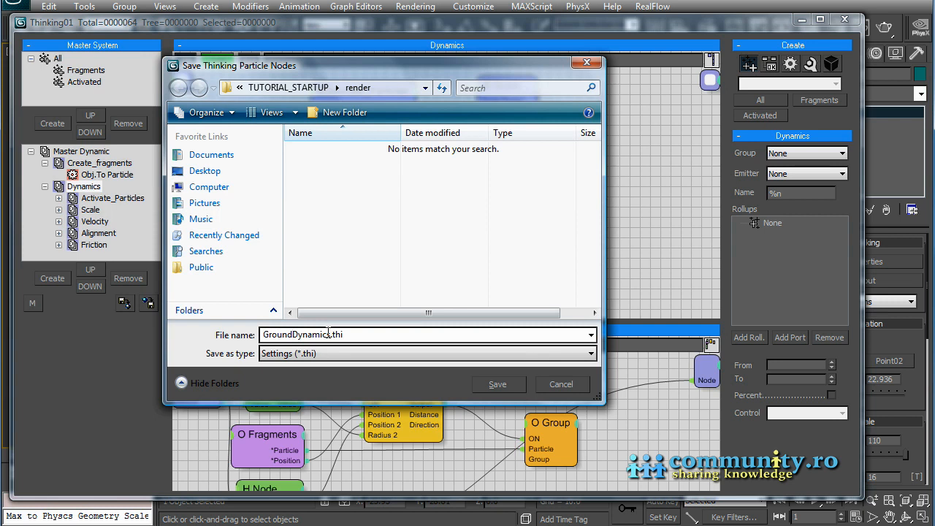
left_click(498, 384)
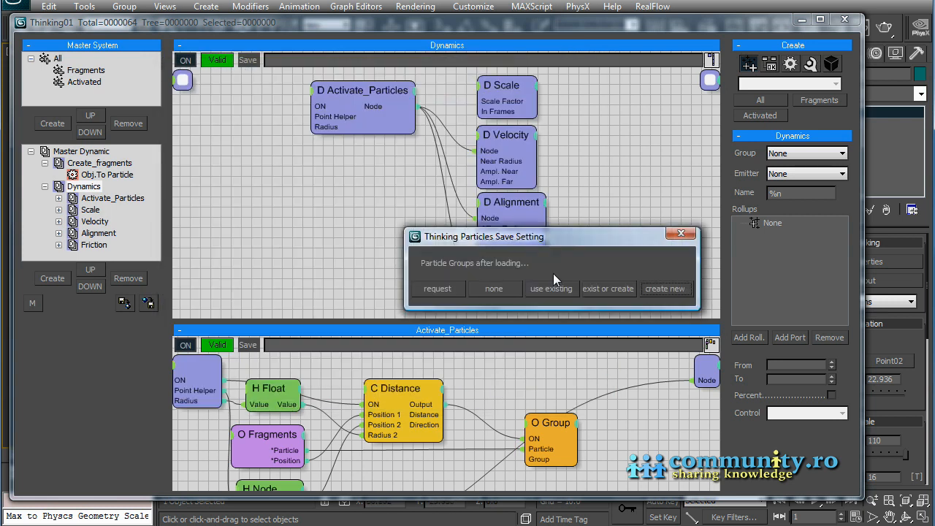
left_click(451, 288)
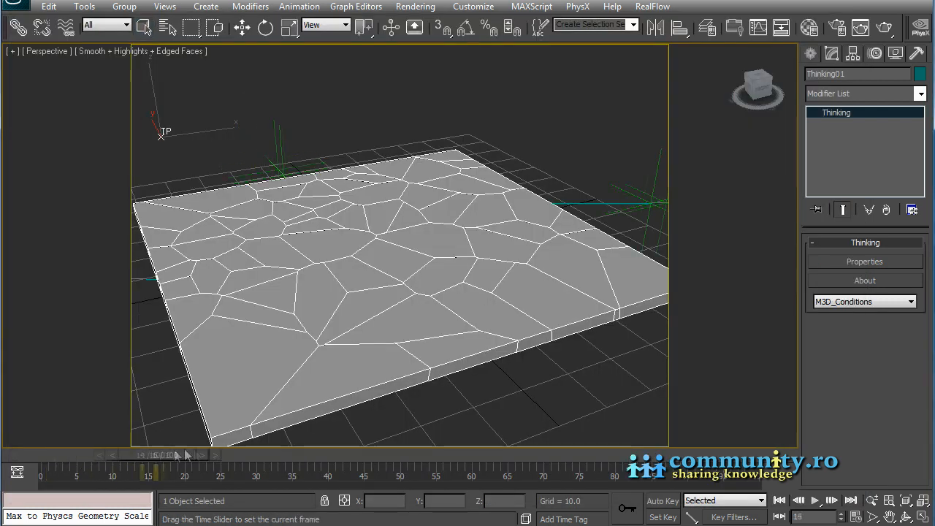
Step: Select the Thinking Particles object, set the Scale duration In Frames to 30, and scrub the timeline to frame 50
left_click(163, 140)
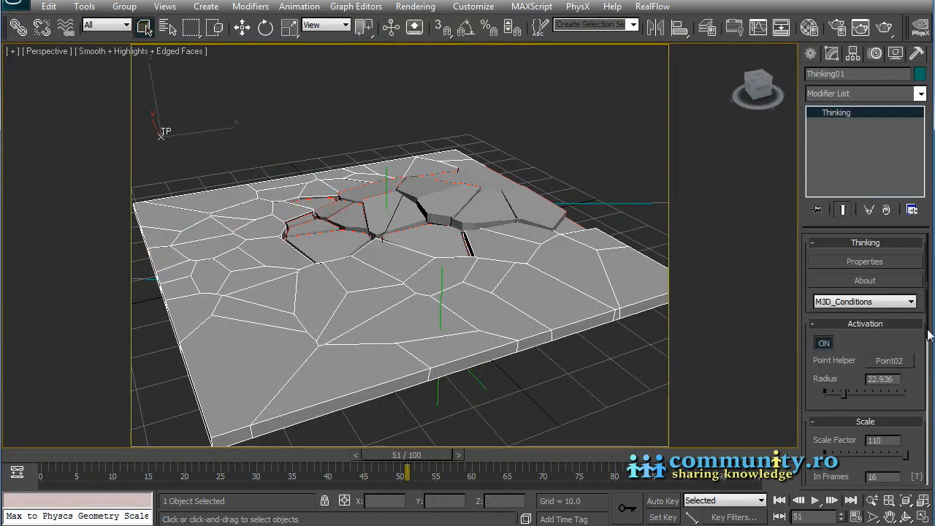
scroll(905, 382, "down", 3)
key("Return")
left_click_drag(433, 455, 424, 482)
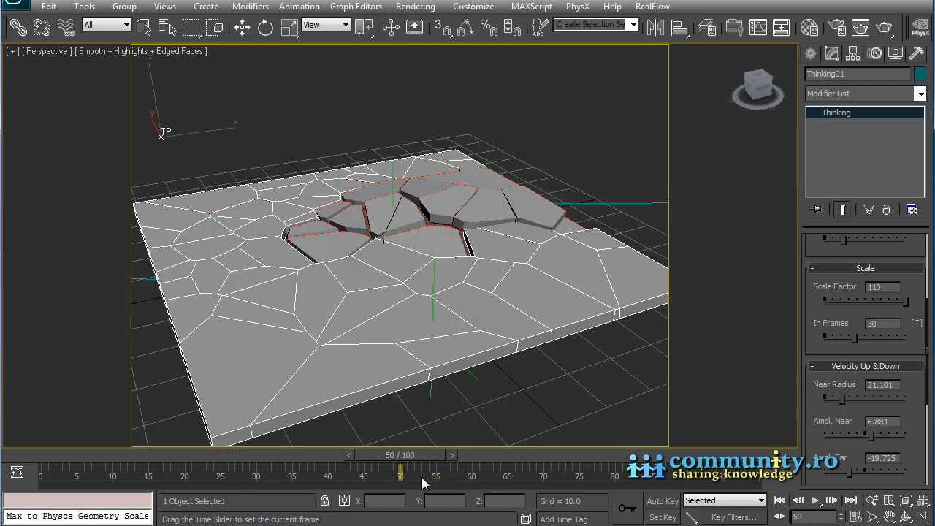
Step: Set velocity Ampl. Near to 8.716 and Ampl. Far to -24.312, reduce the alignment Affec. Radius, and preview the animation
scroll(905, 386, "down", 3)
left_click_drag(871, 382, 872, 382)
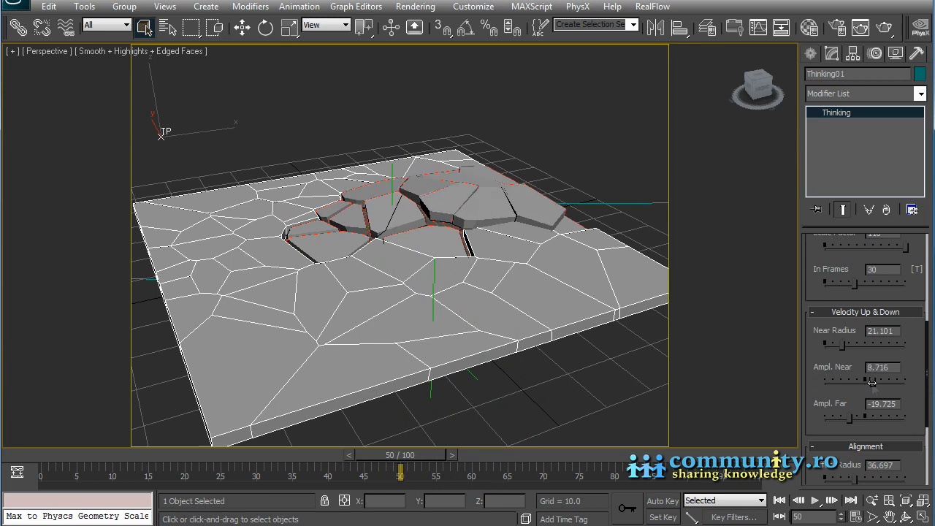
left_click_drag(931, 427, 919, 478)
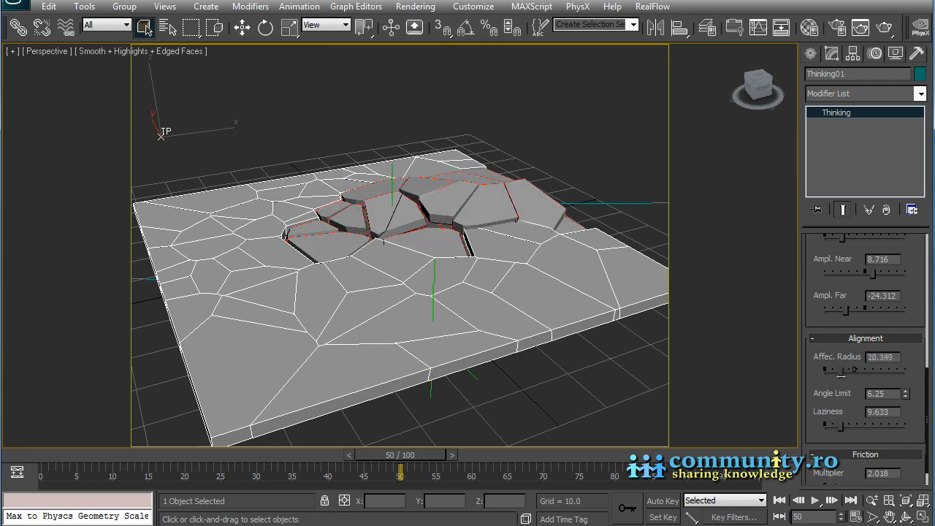
left_click_drag(927, 393, 930, 248)
scroll(866, 374, "down", 3)
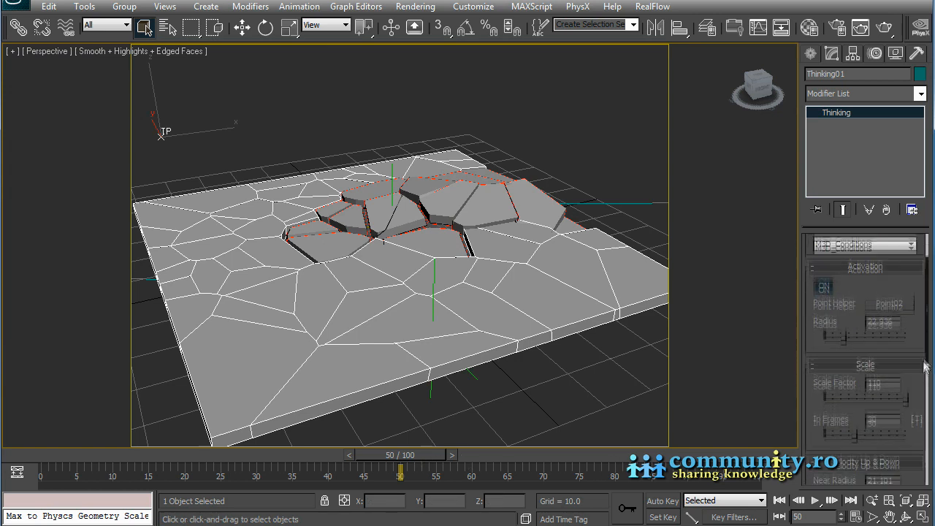
left_click_drag(400, 454, 526, 455)
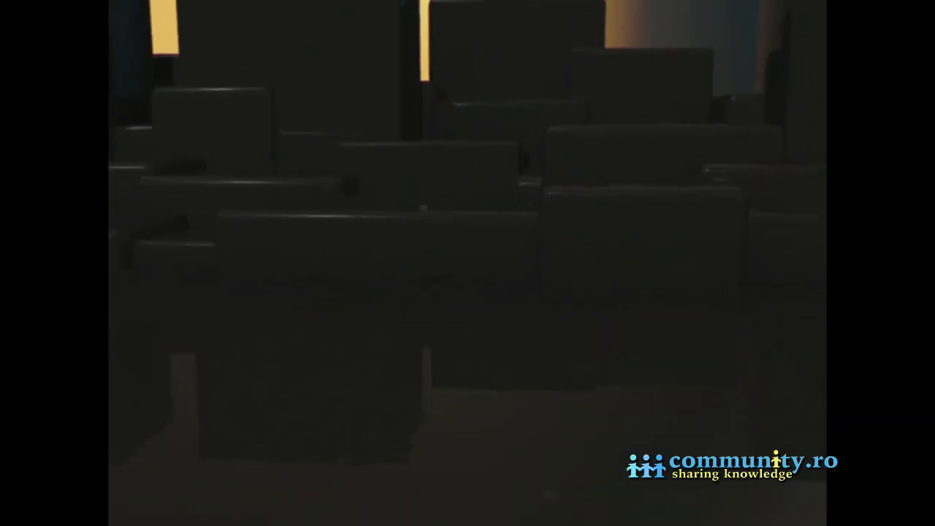